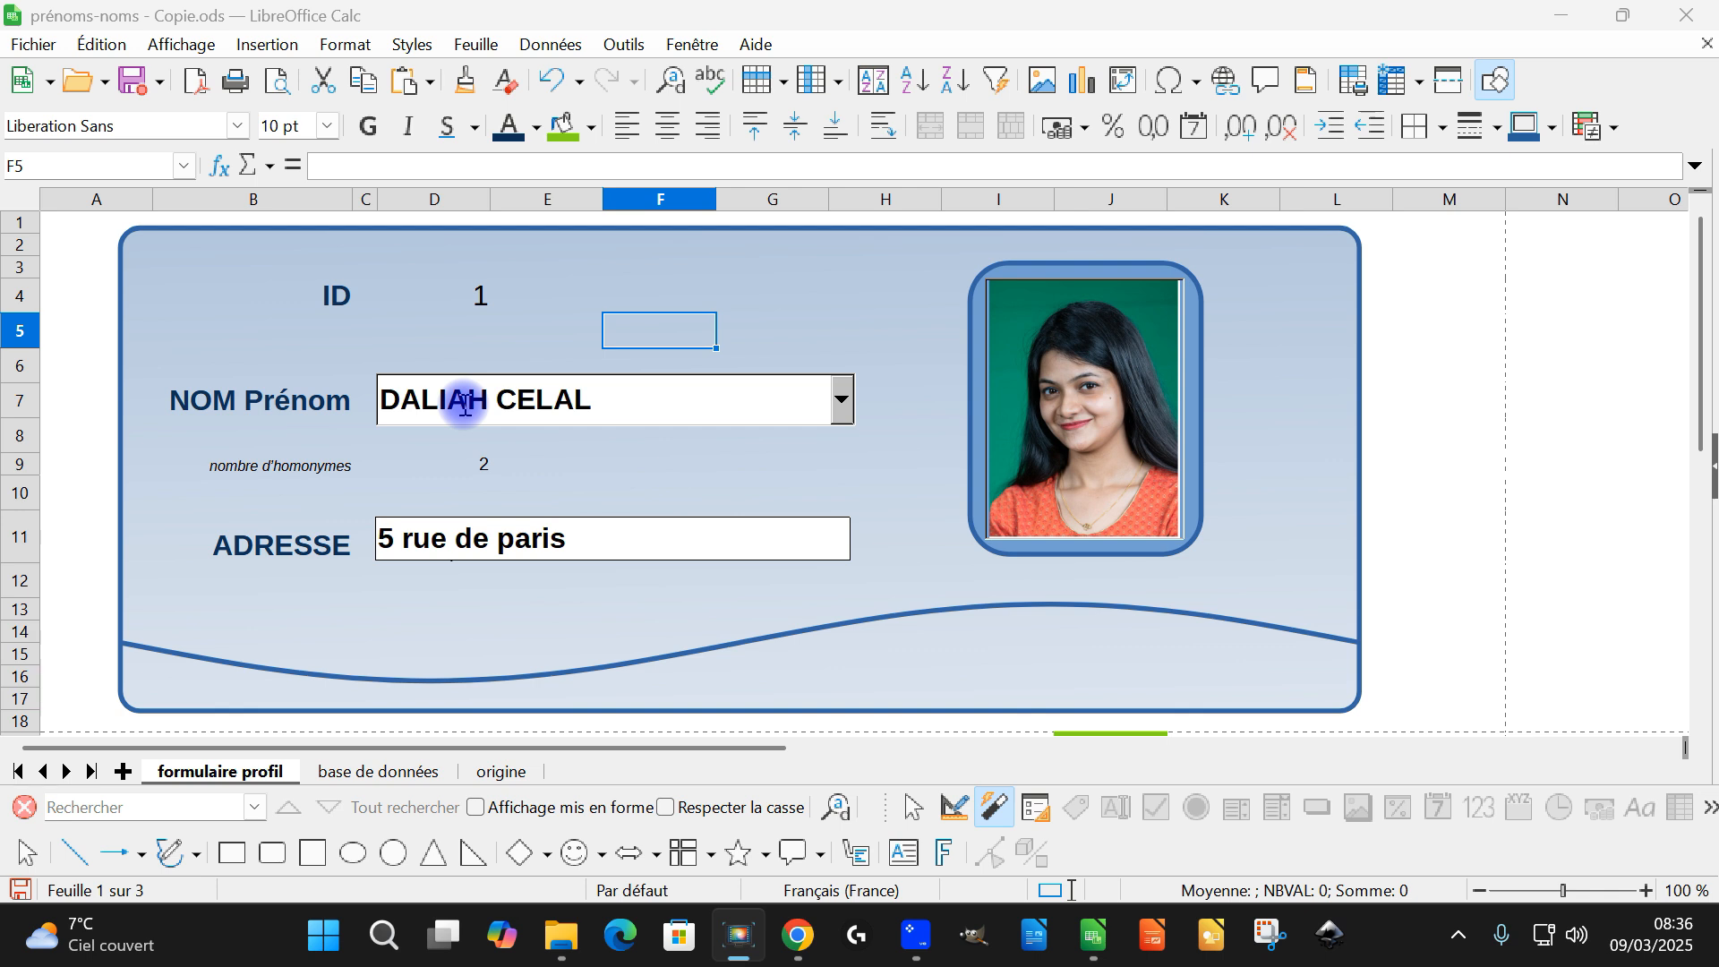
Look up names starting with KA in the NOM Prénom field and choose the second homonym, the profile with ID 11
triple_click(465, 402)
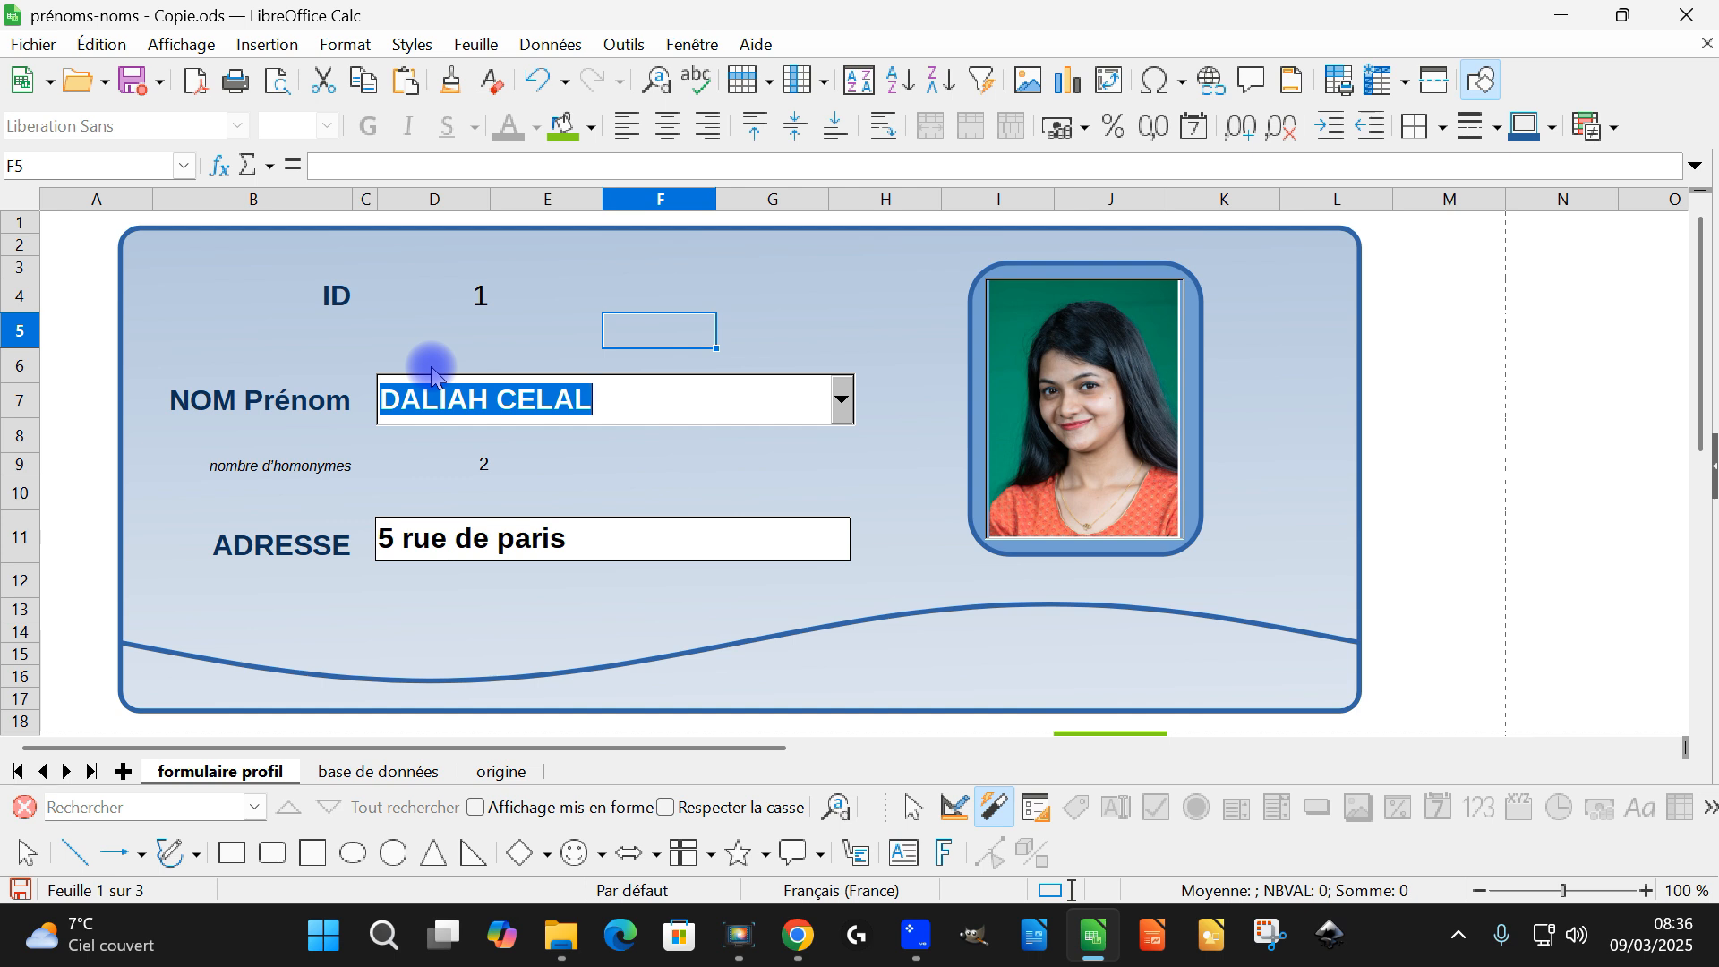
type("KAYLEN SAAD")
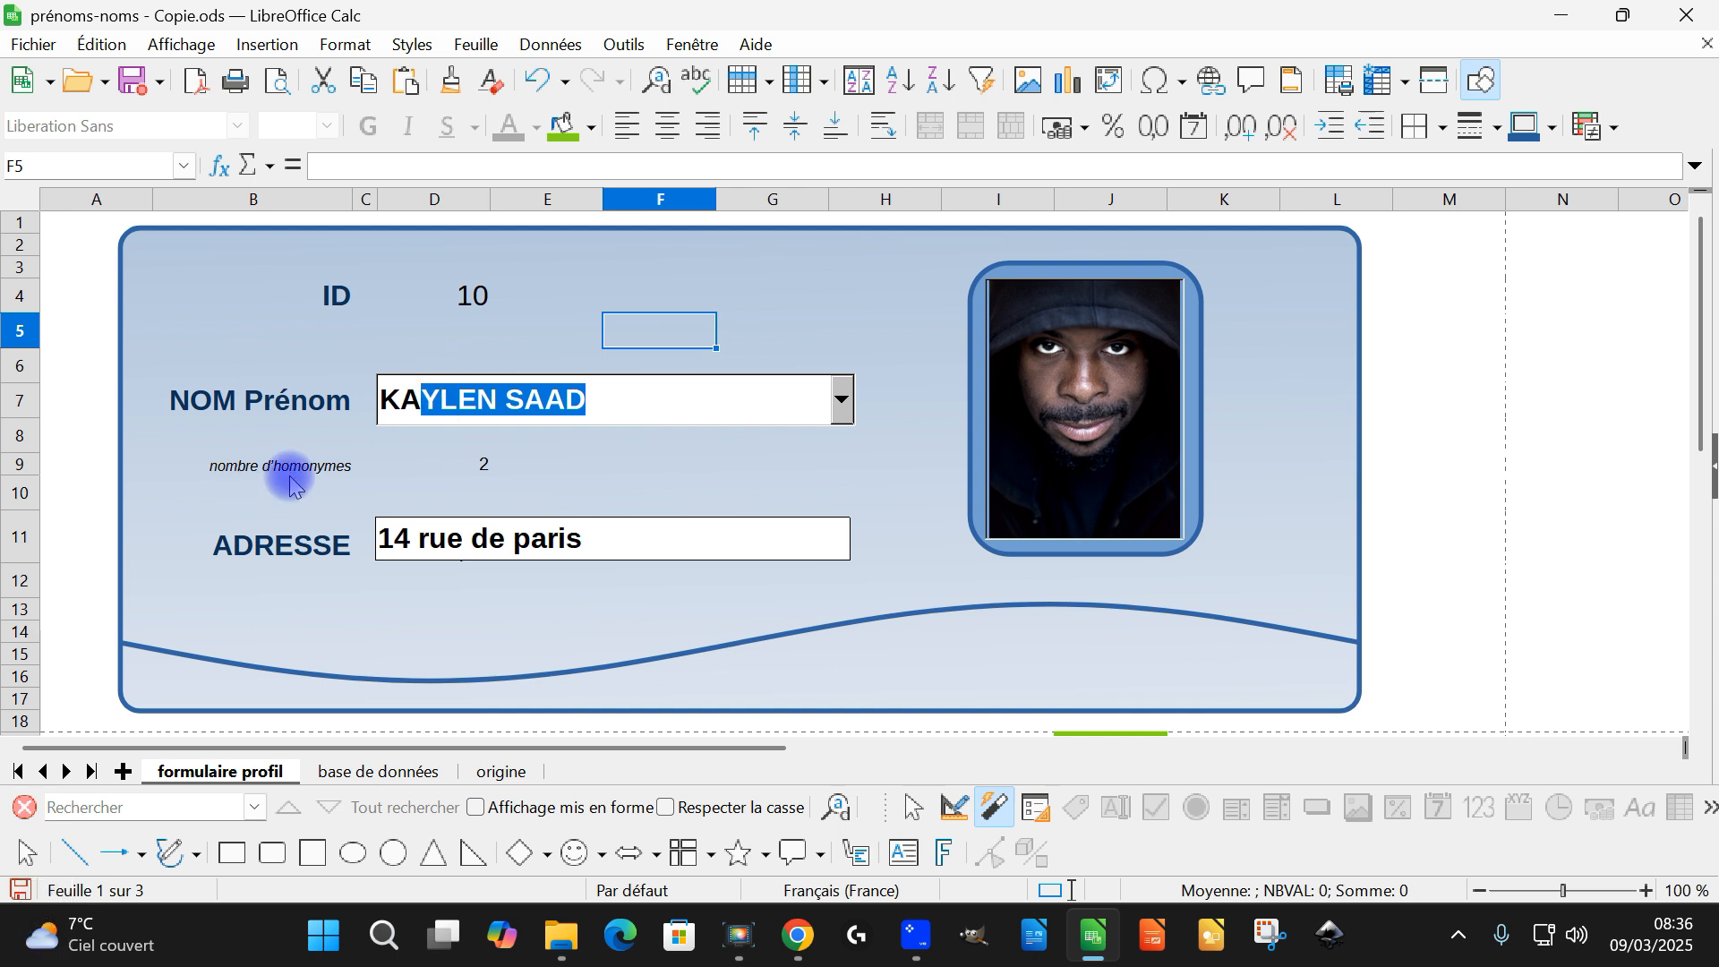
left_click(843, 404)
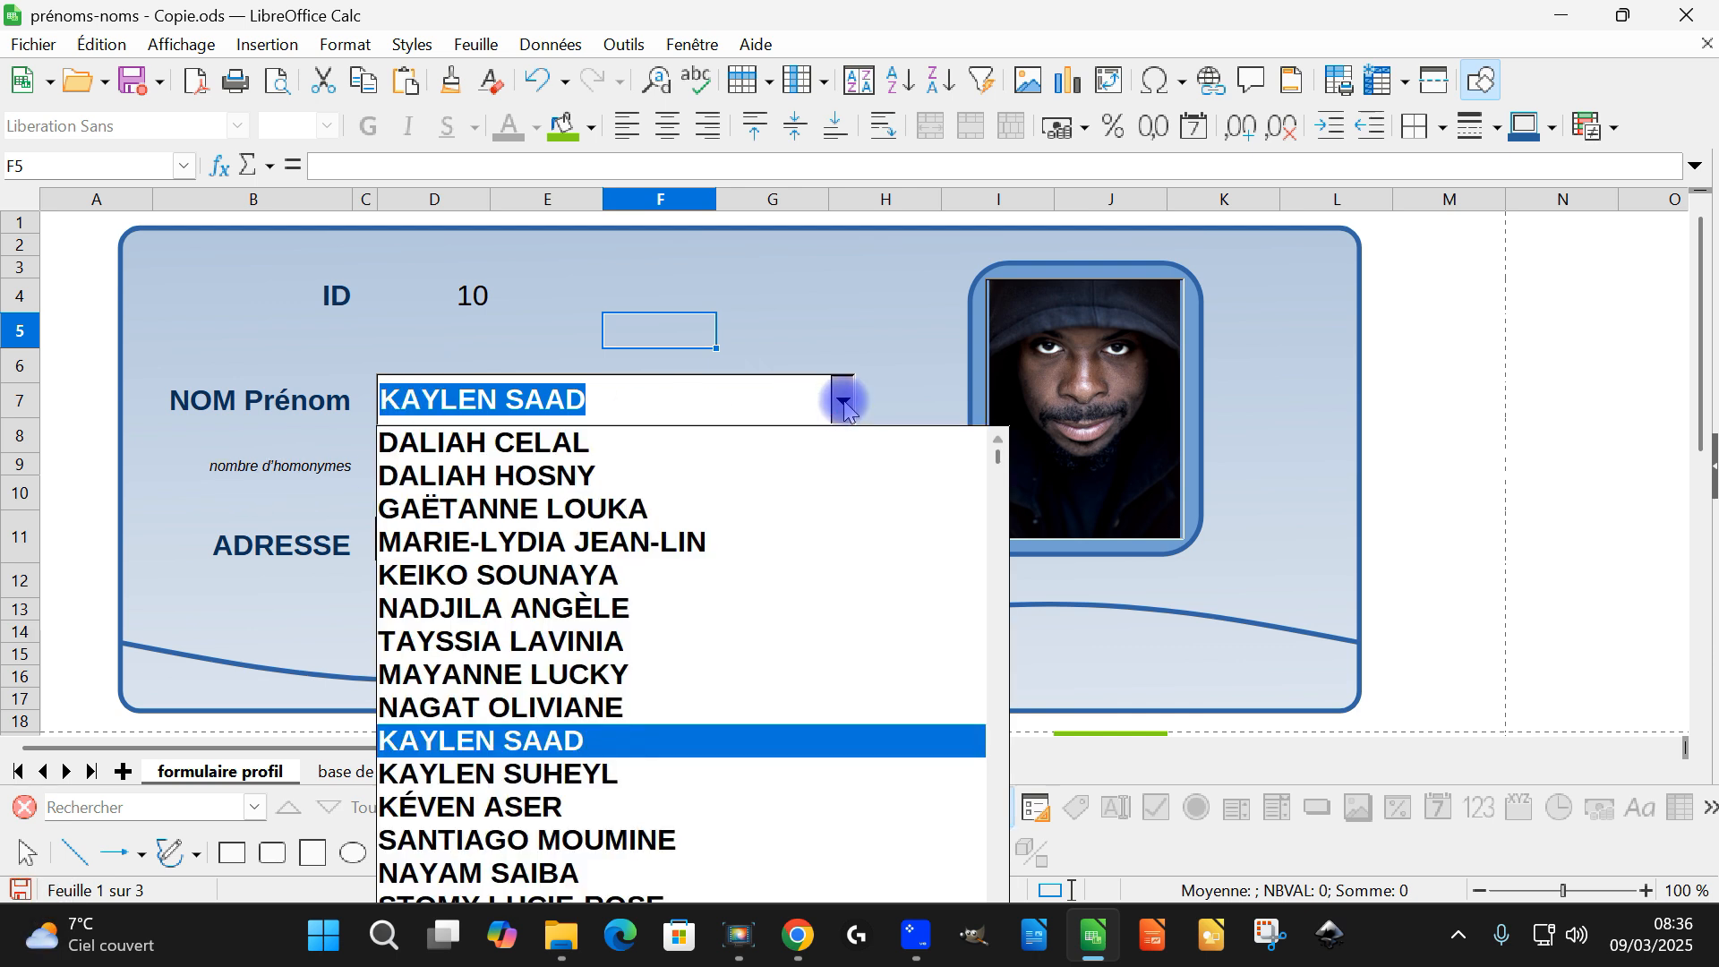
left_click(550, 775)
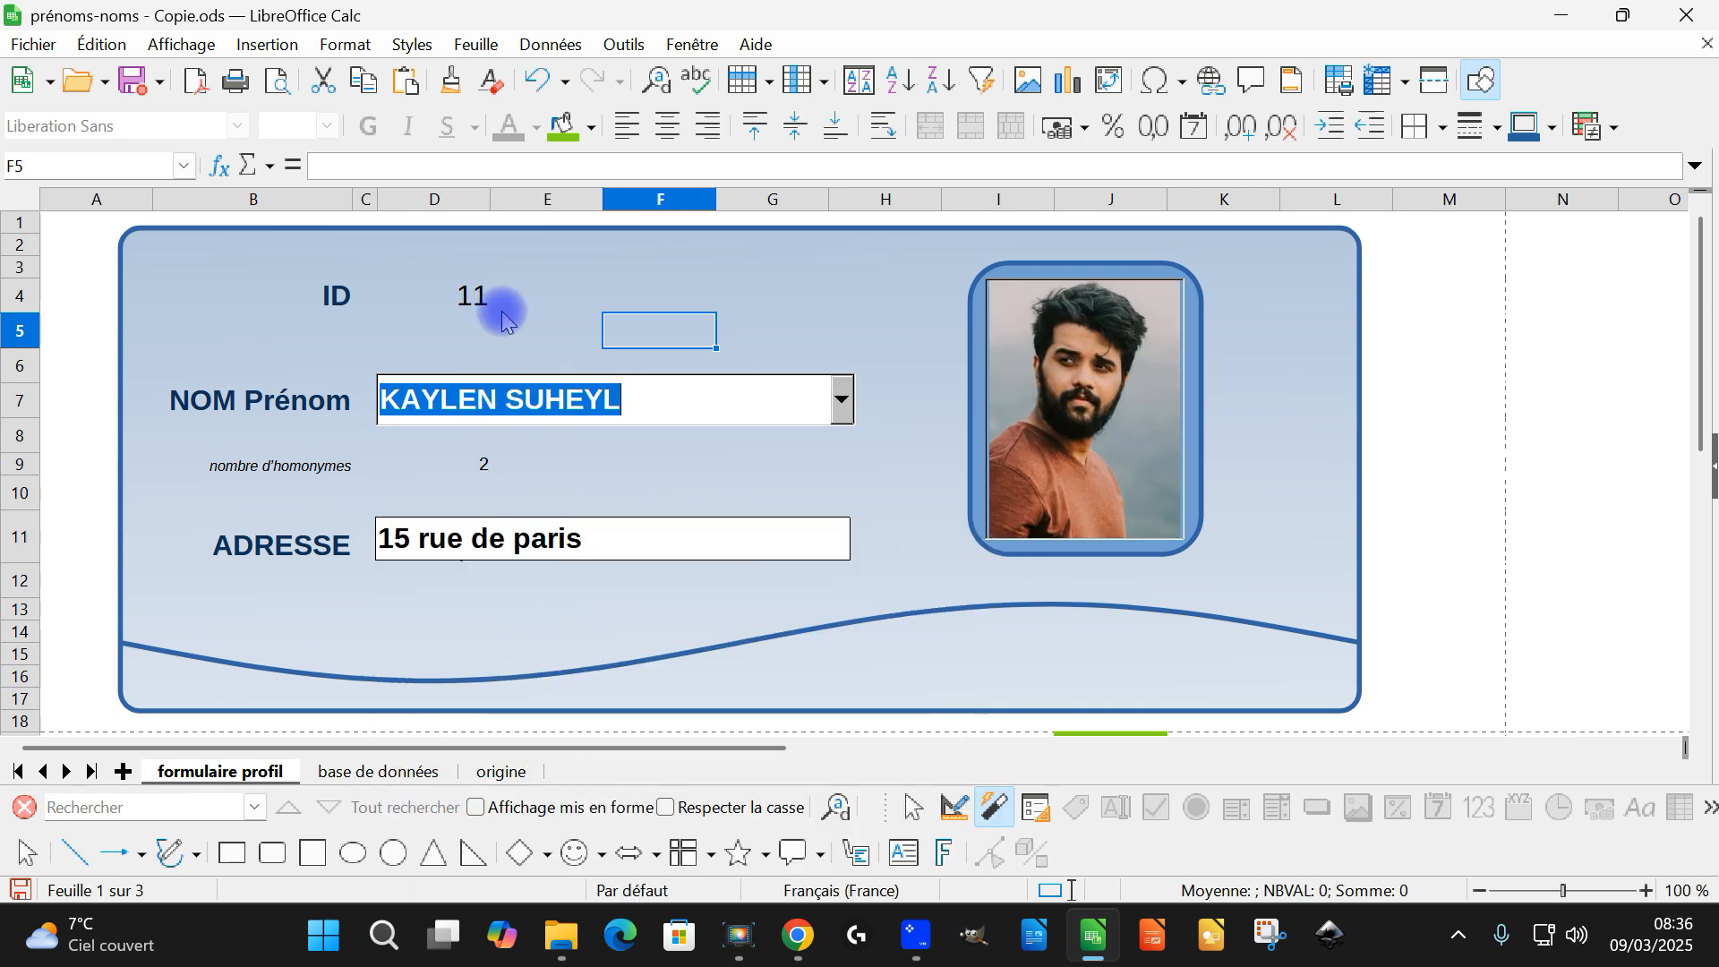
Test the NOM Prénom field's autocompletion with KI and KA, and clear the field
type("KI")
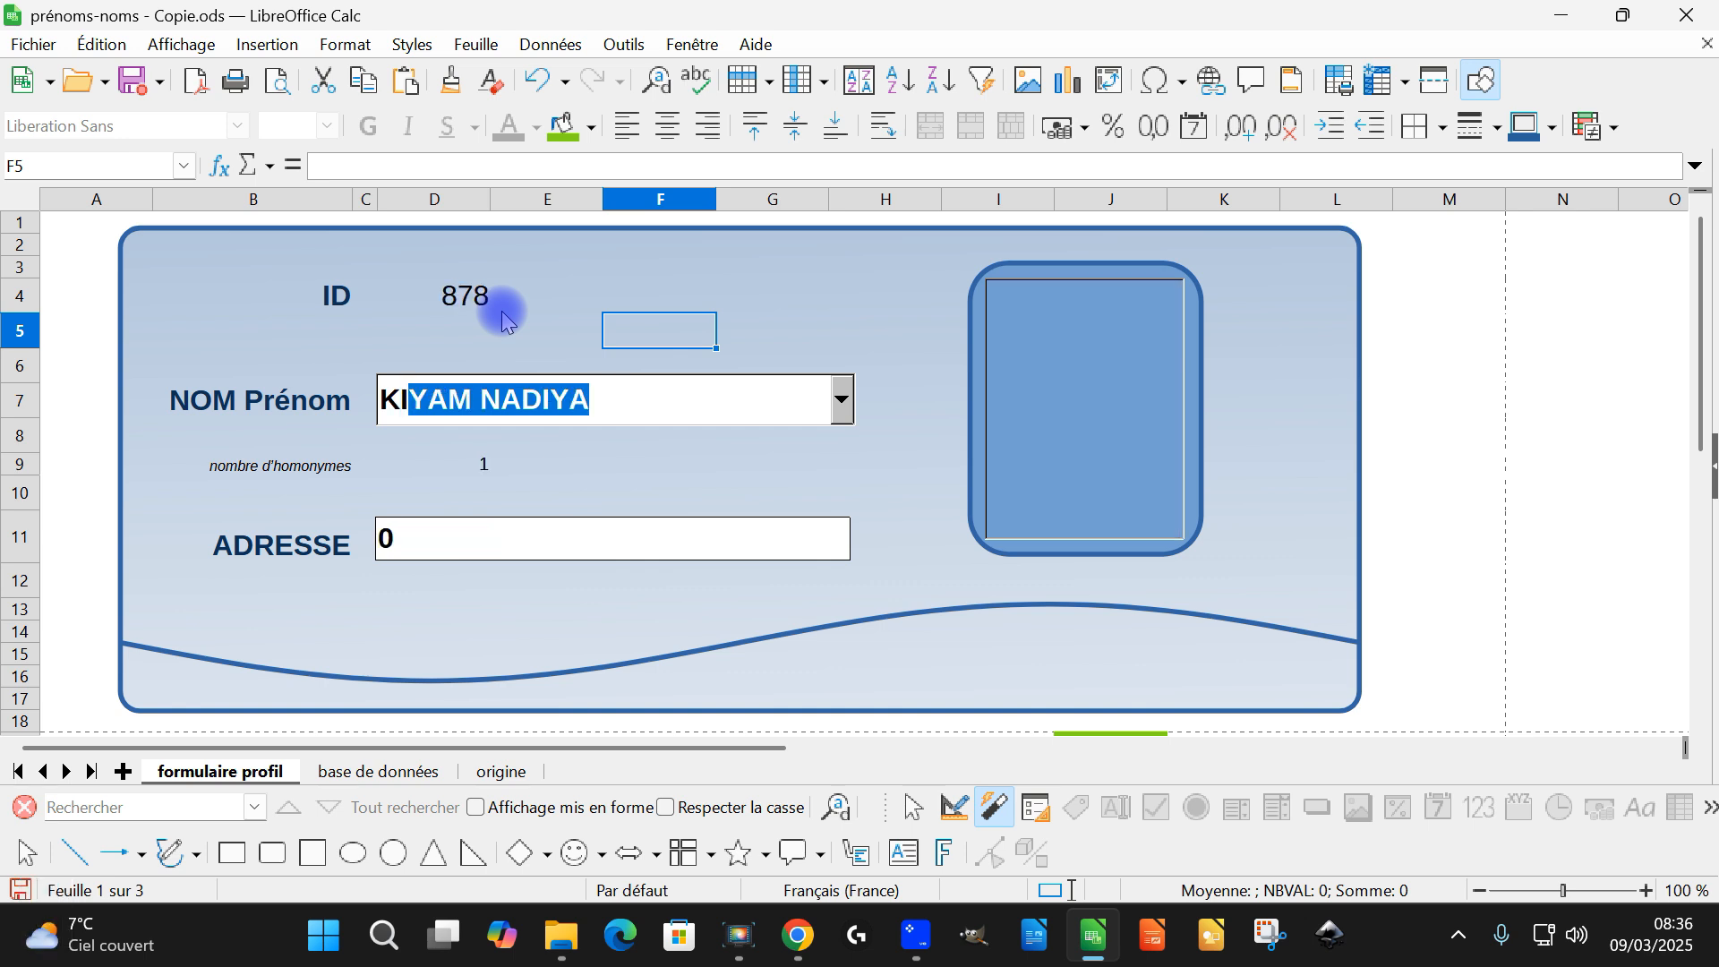
key("BackSpace")
type("A")
key("BackSpace")
key("BackSpace")
key("BackSpace")
type("A")
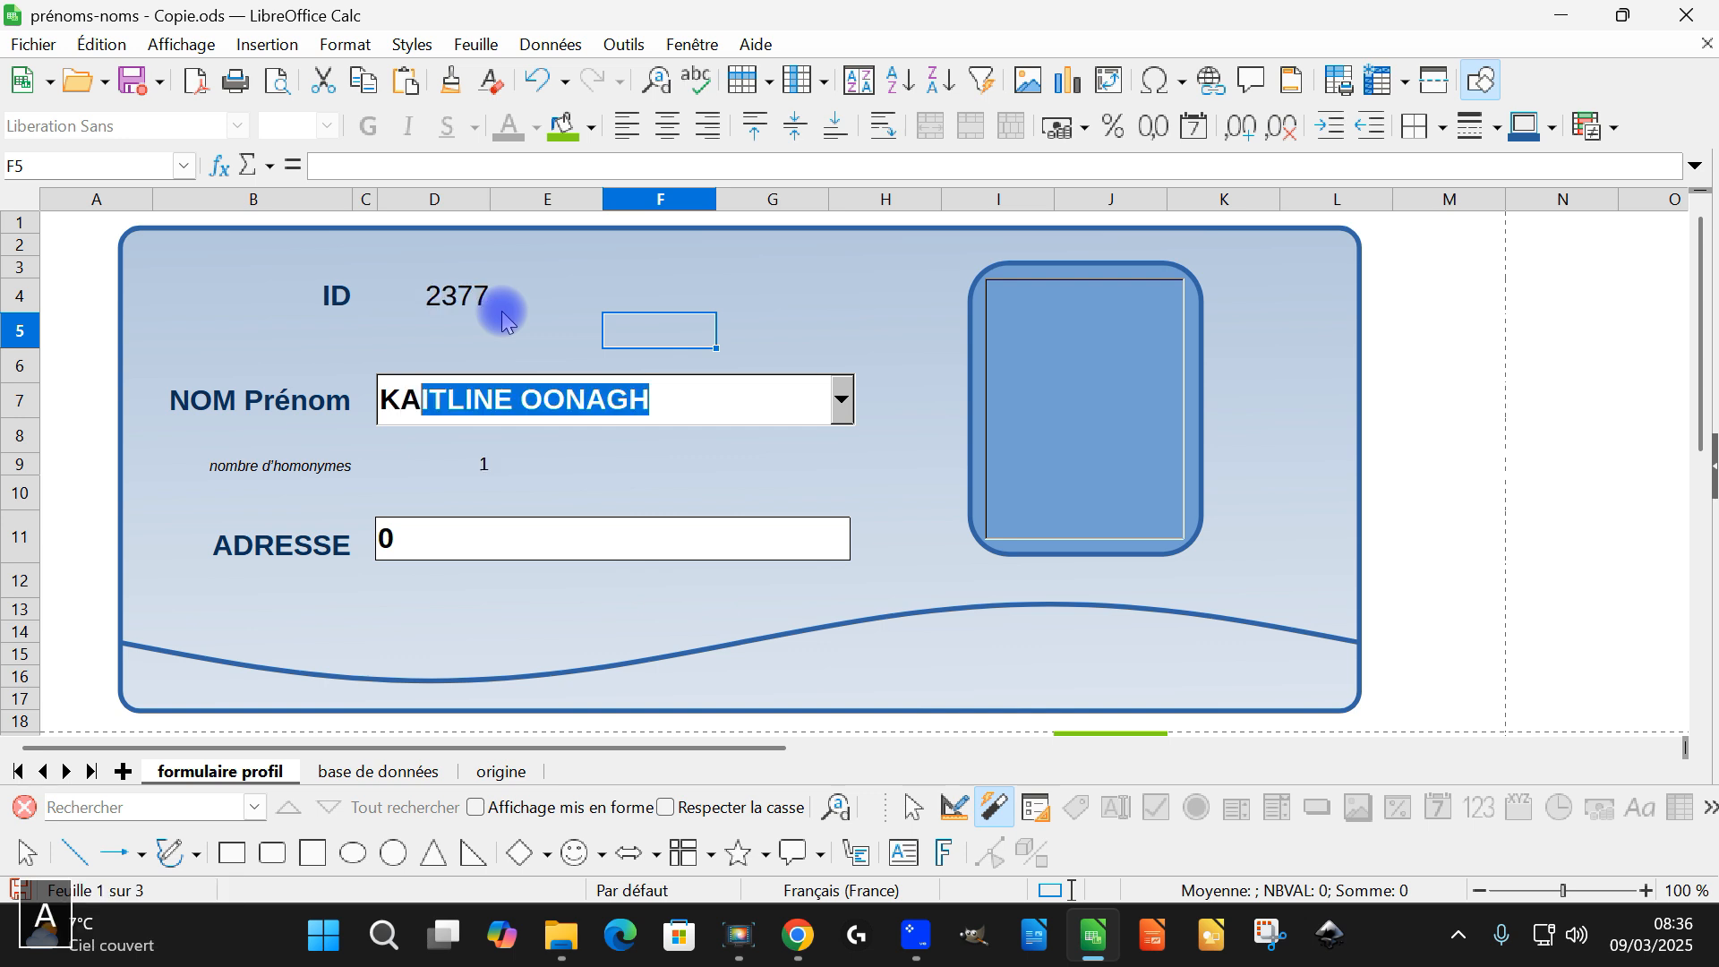
key("BackSpace")
key("BackSpace")
key("BackSpace")
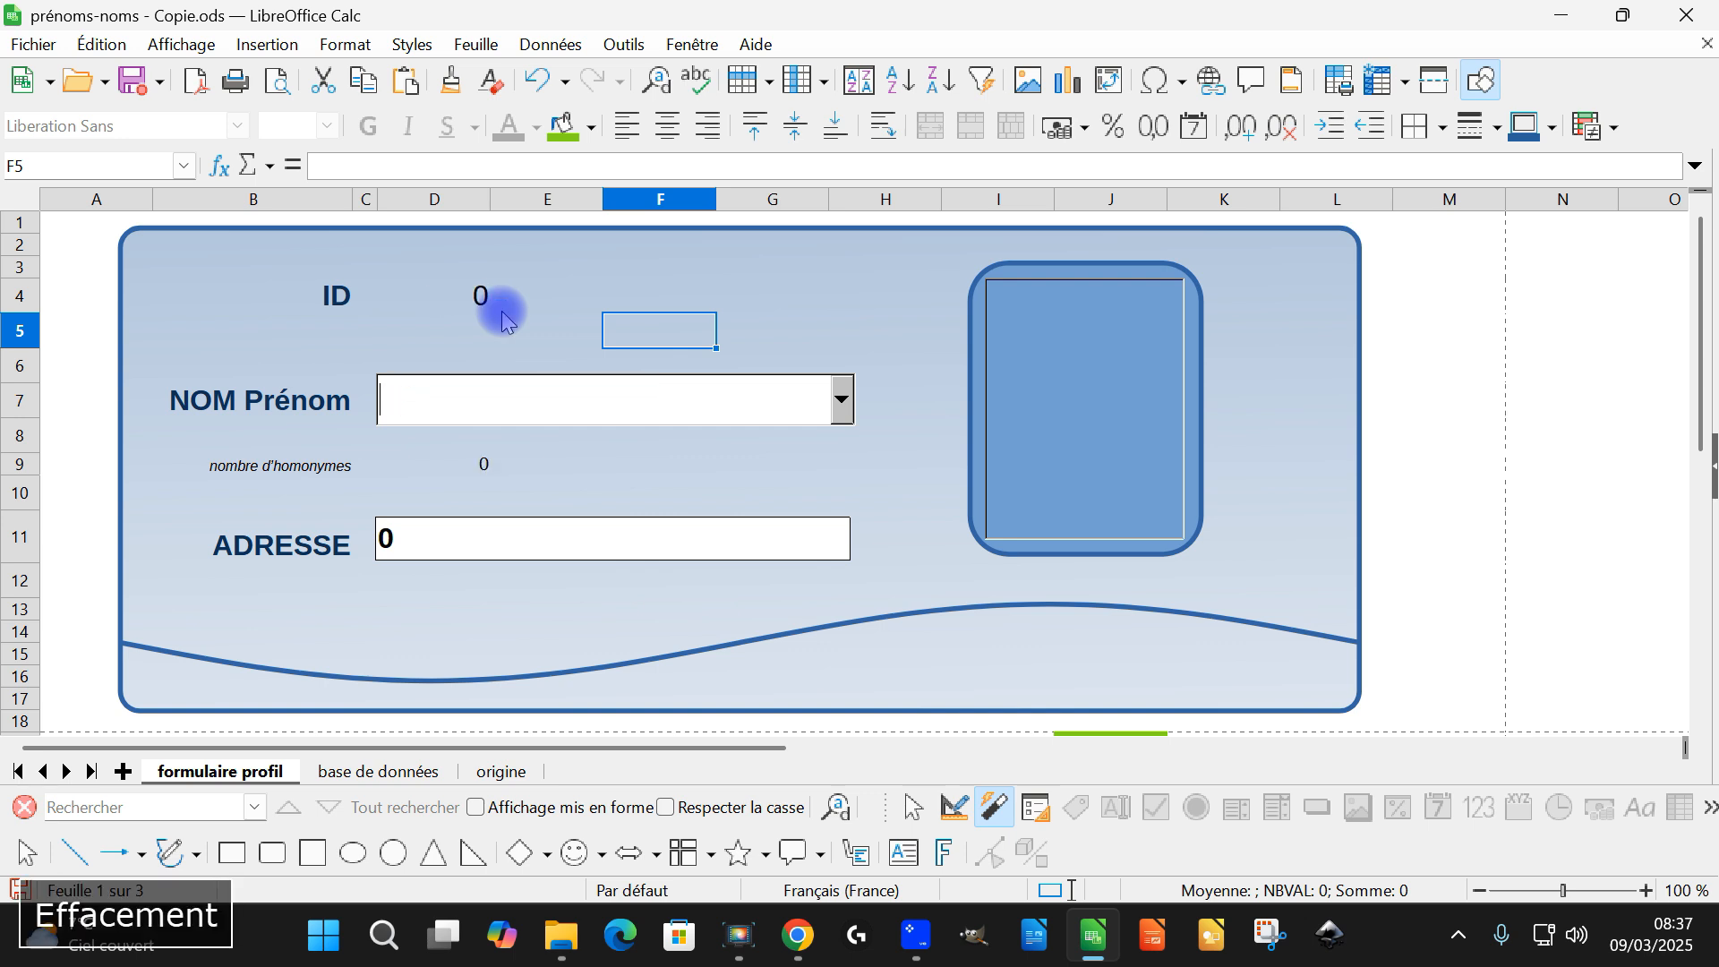
Bring up the first profile whose name starts with DA and view the base de données sheet
type("DALIAH CELAL")
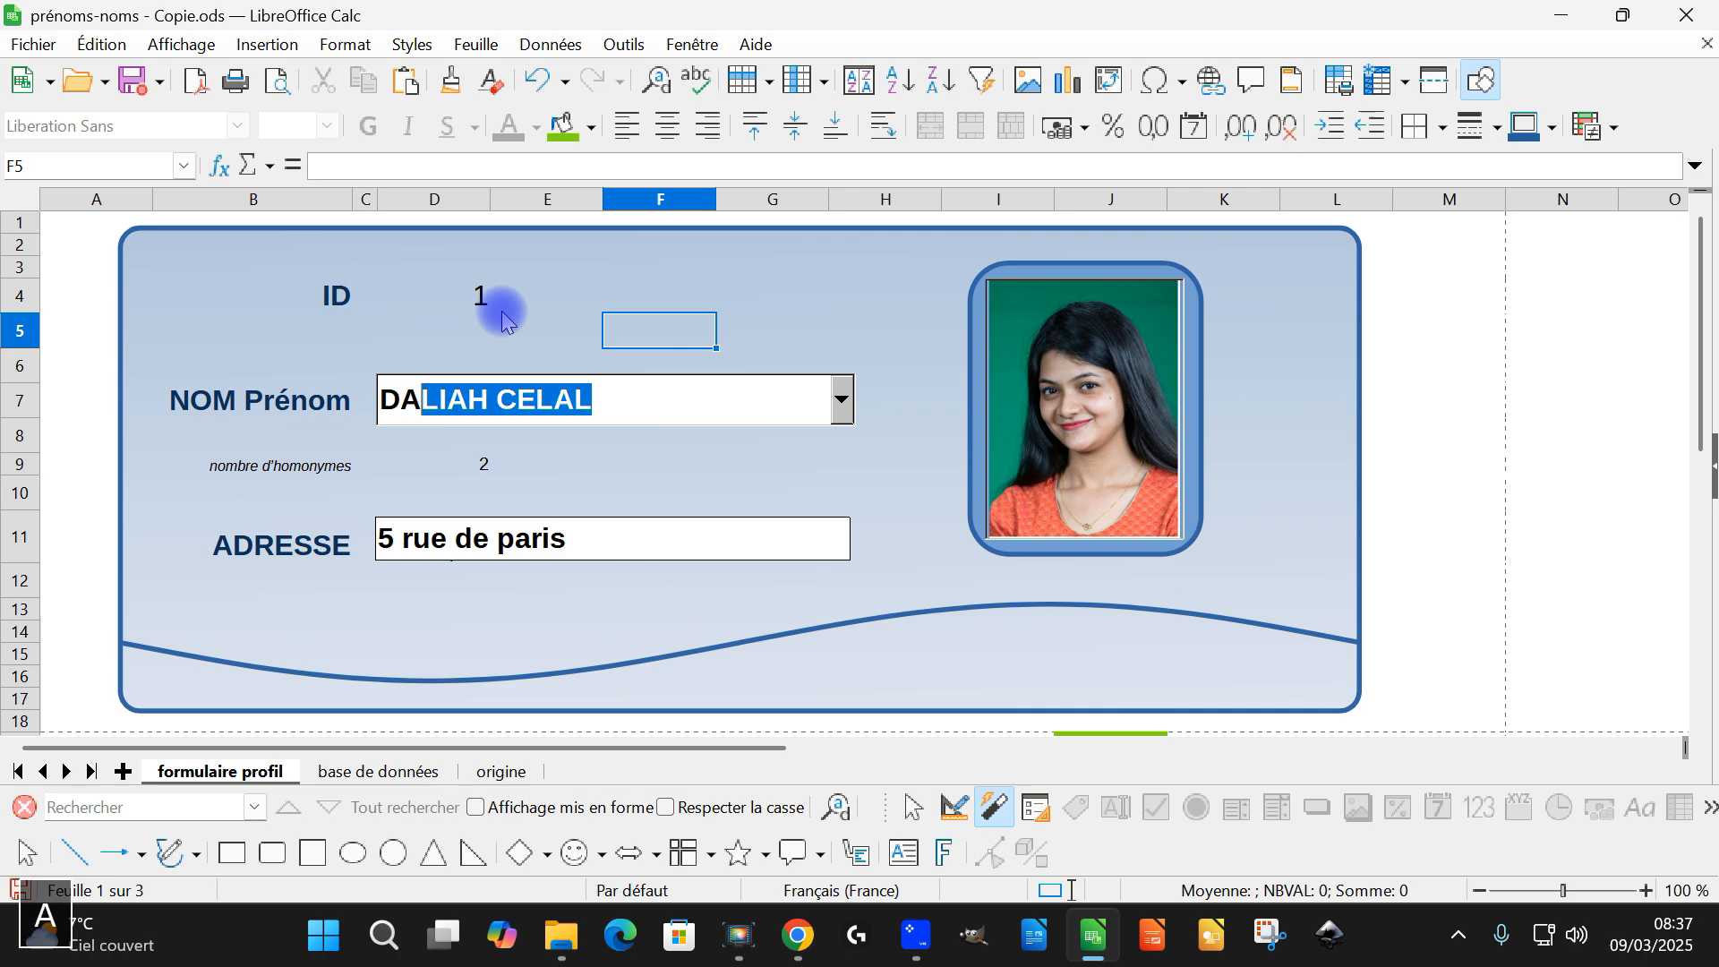
key("Return")
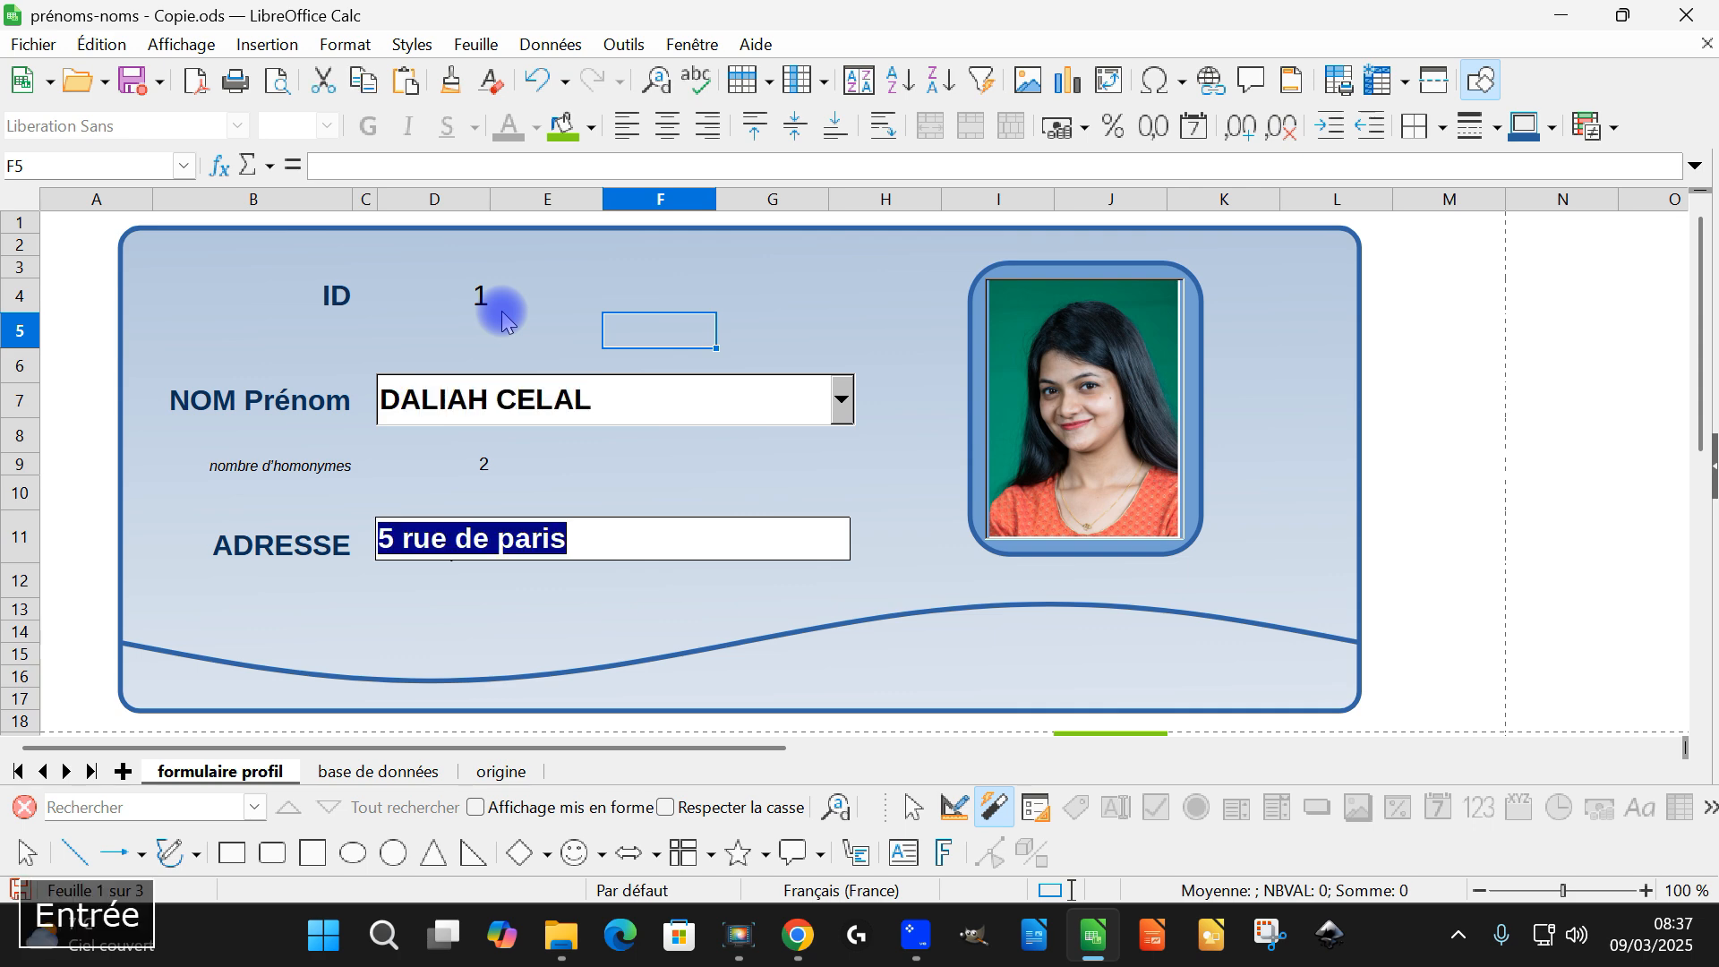
left_click(398, 770)
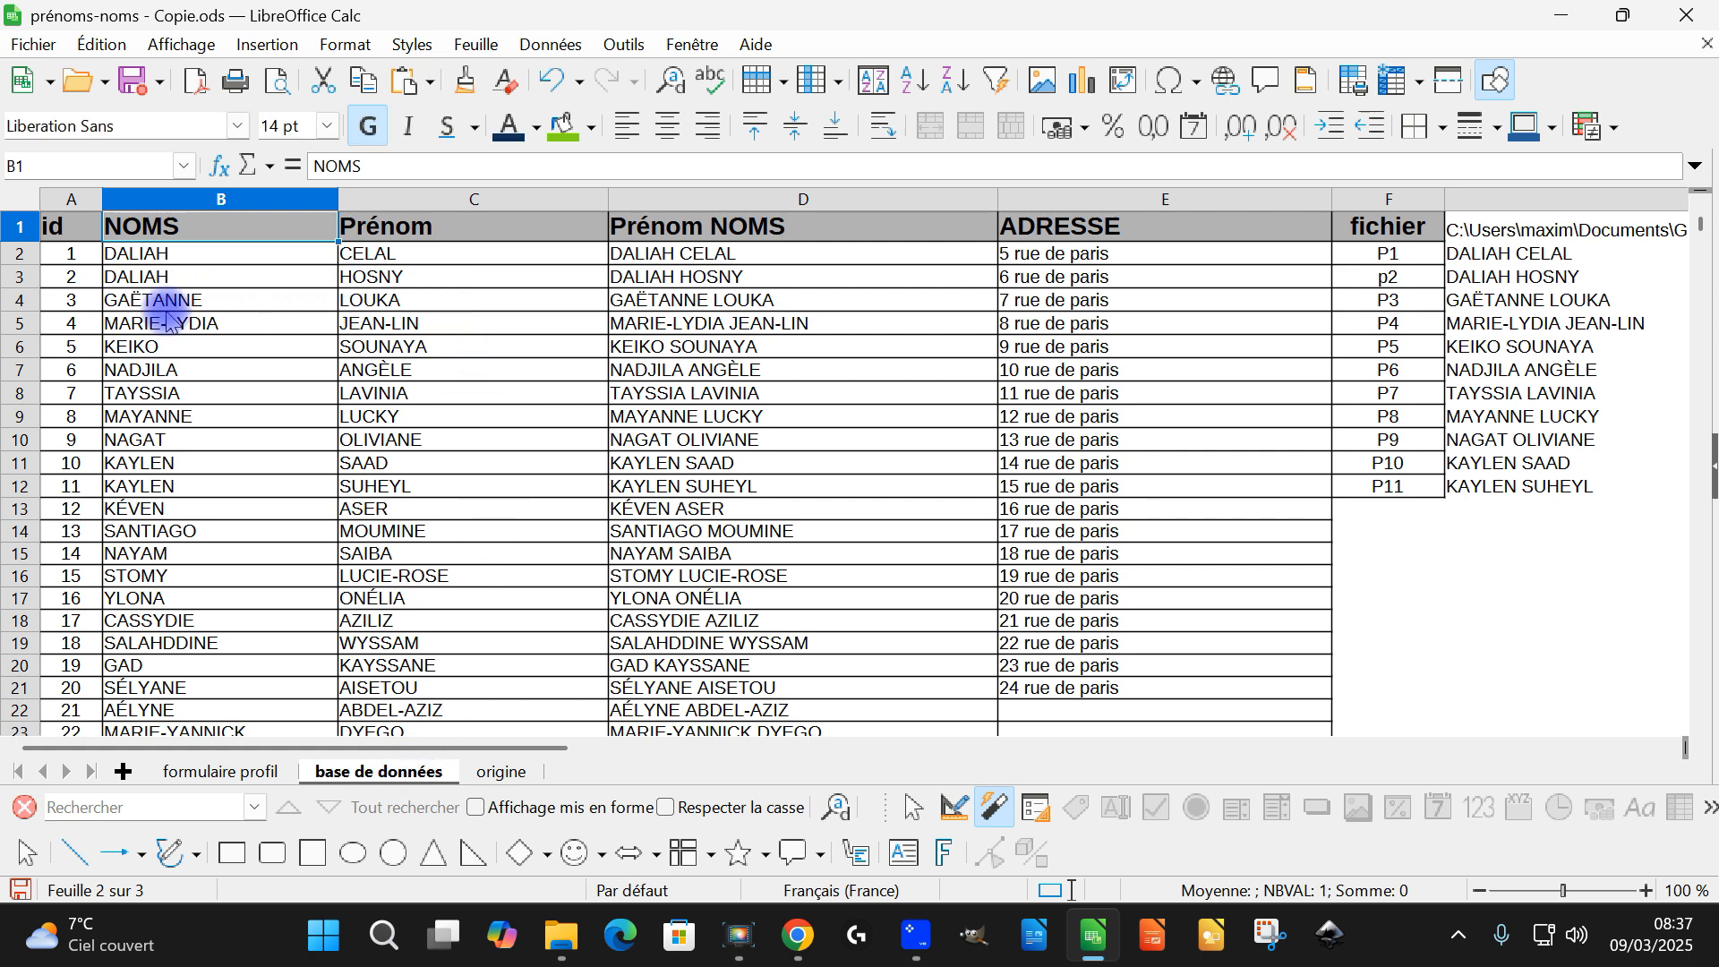
Return to the formulaire profil sheet and bring up the profile whose name starts with KEI
left_click(224, 770)
left_click_drag(383, 400, 593, 400)
type("KEIKO SOUNAYA")
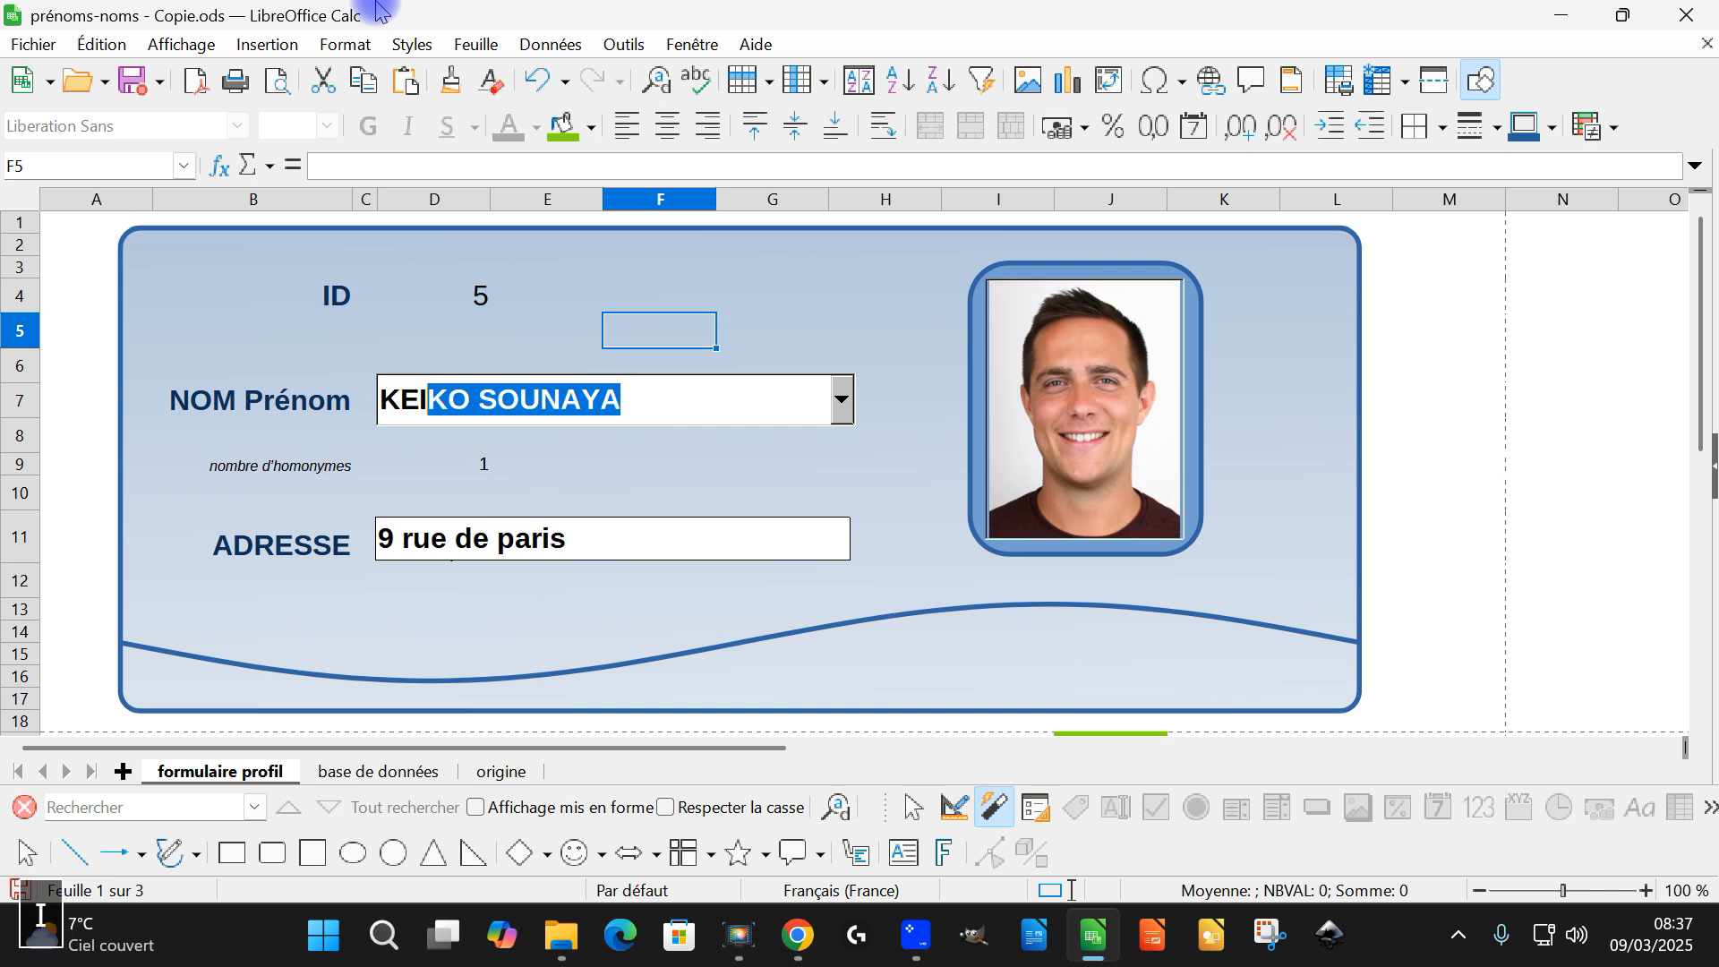
key("Return")
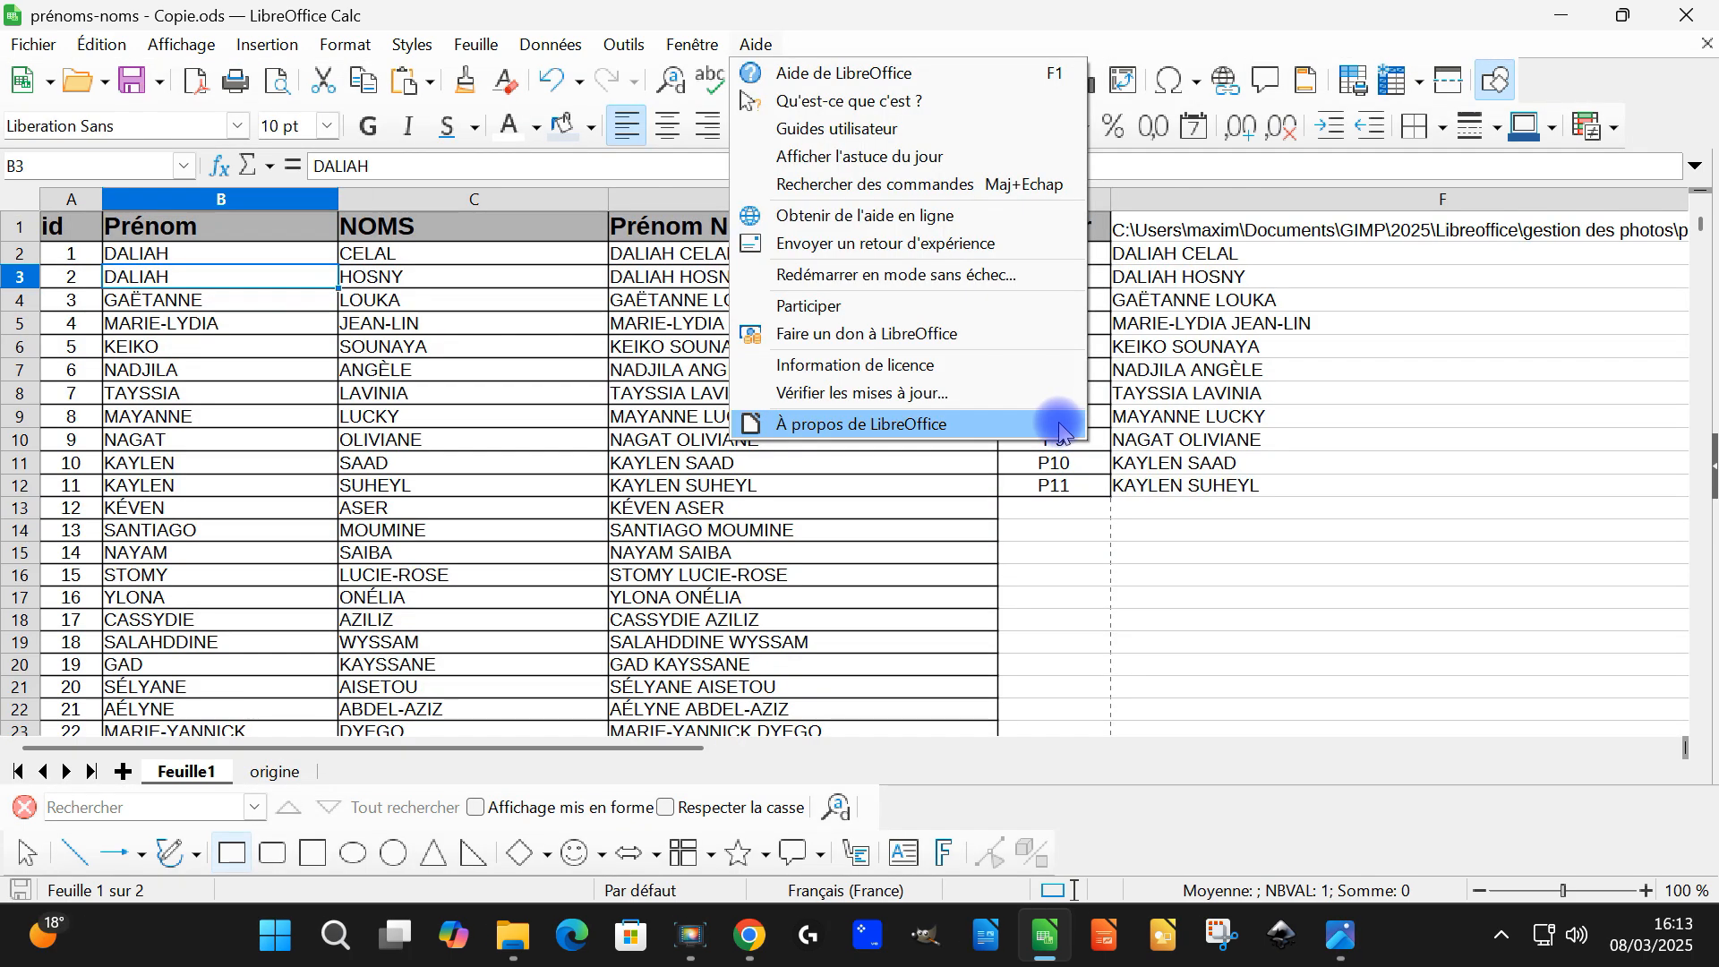
left_click(1065, 528)
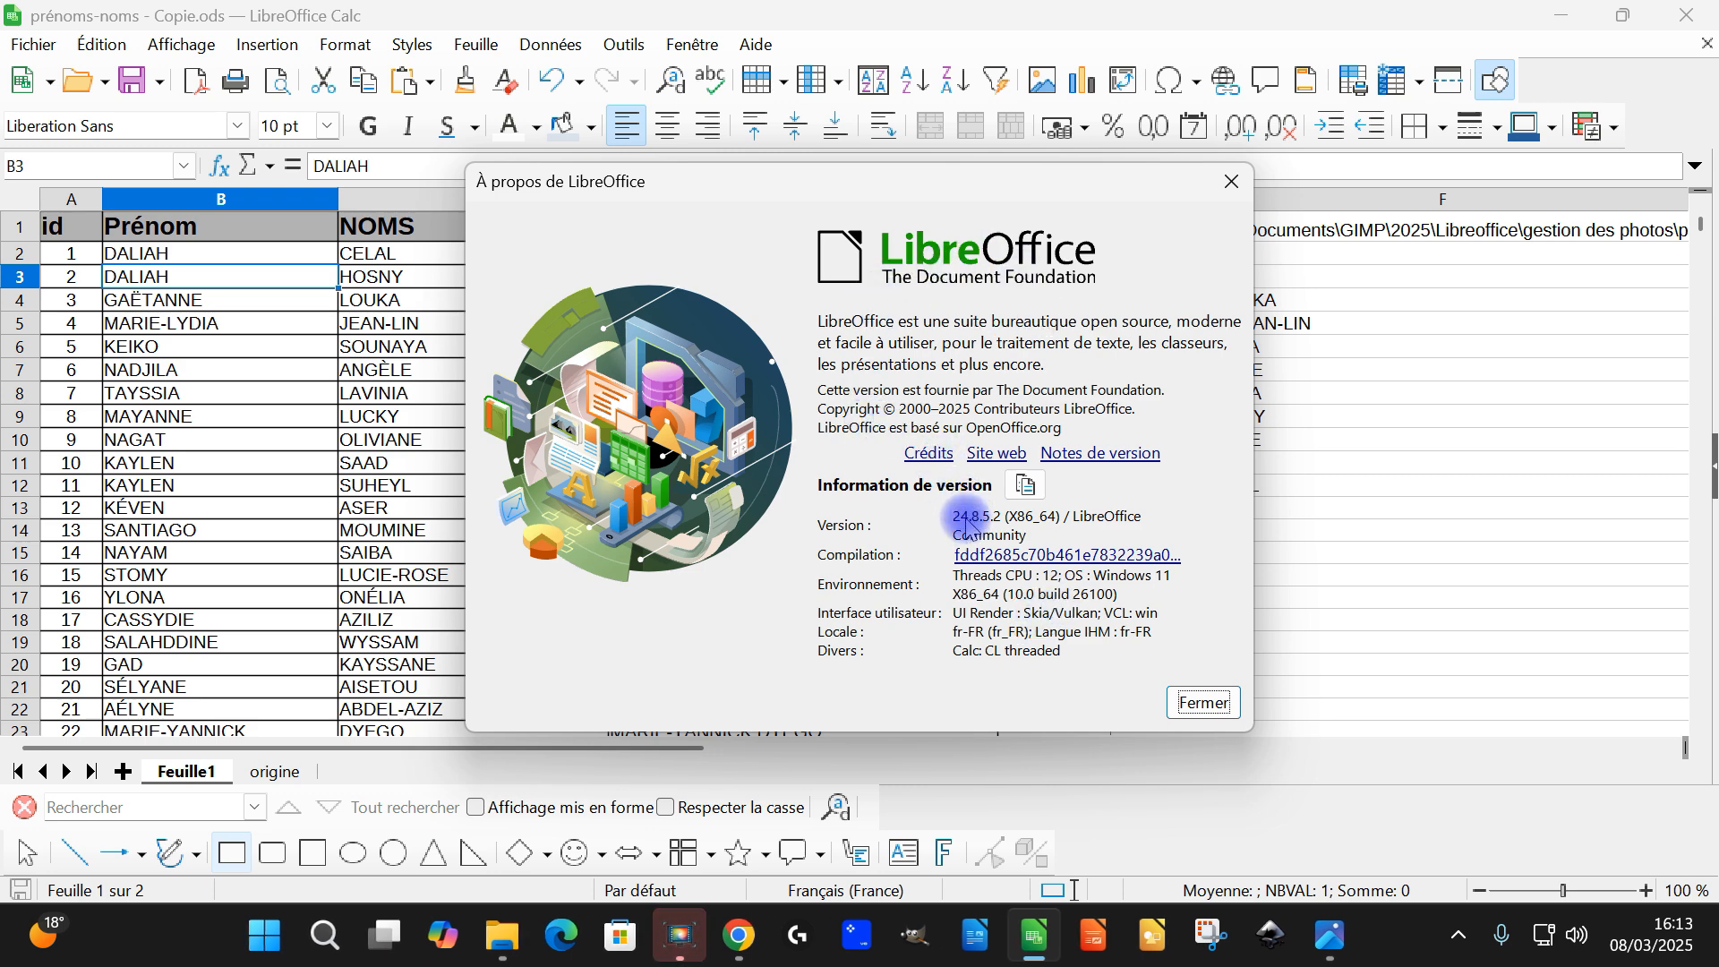
Close the LibreOffice version information and highlight the database columns A to E, from id to fichier
left_click(1203, 703)
left_click(401, 325)
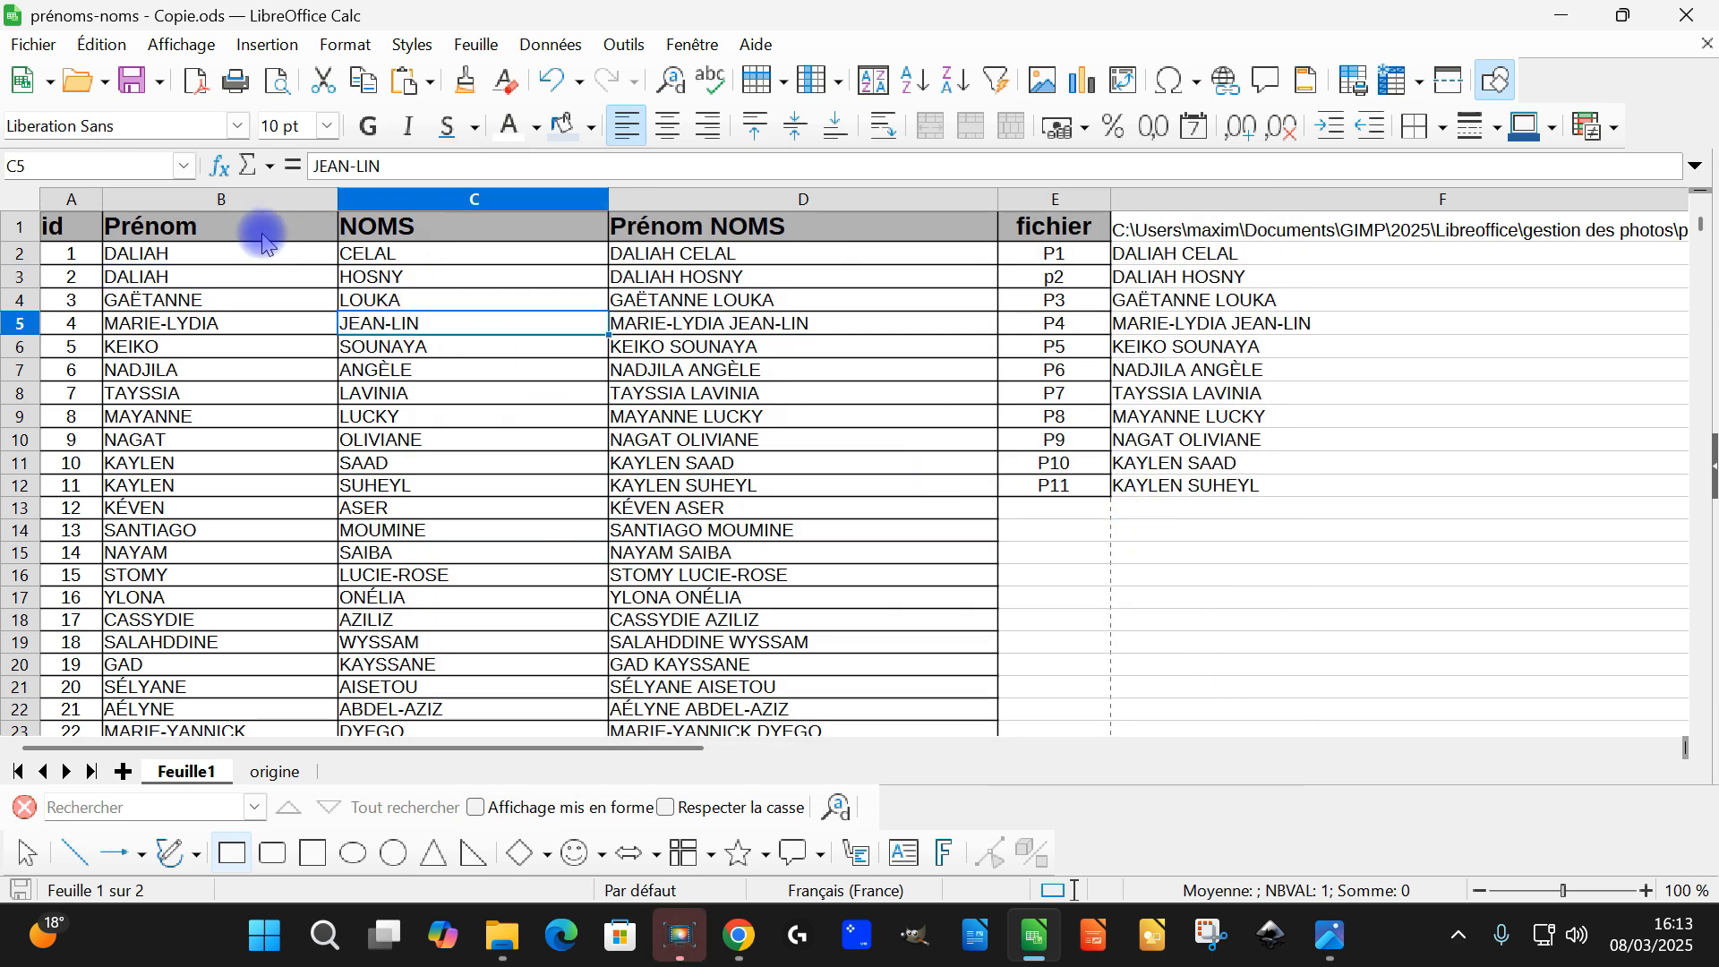
left_click_drag(72, 204, 1085, 233)
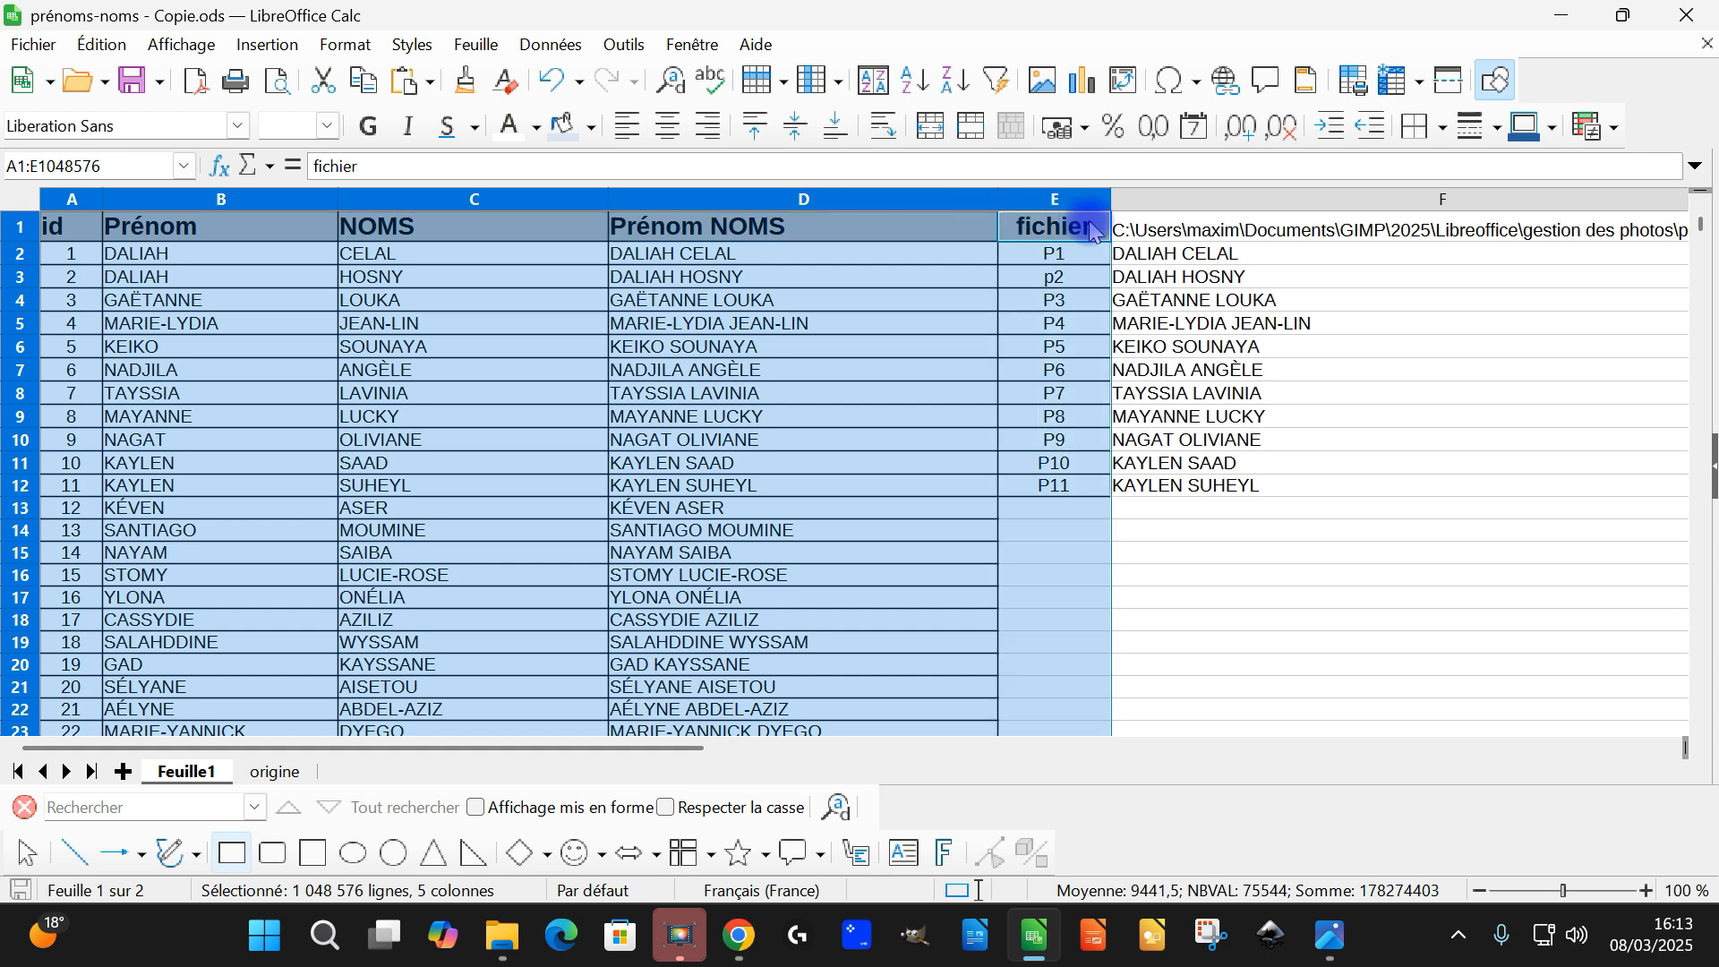
Check the last record of the NOMS and Prénom columns and return to the header row
left_click(449, 231)
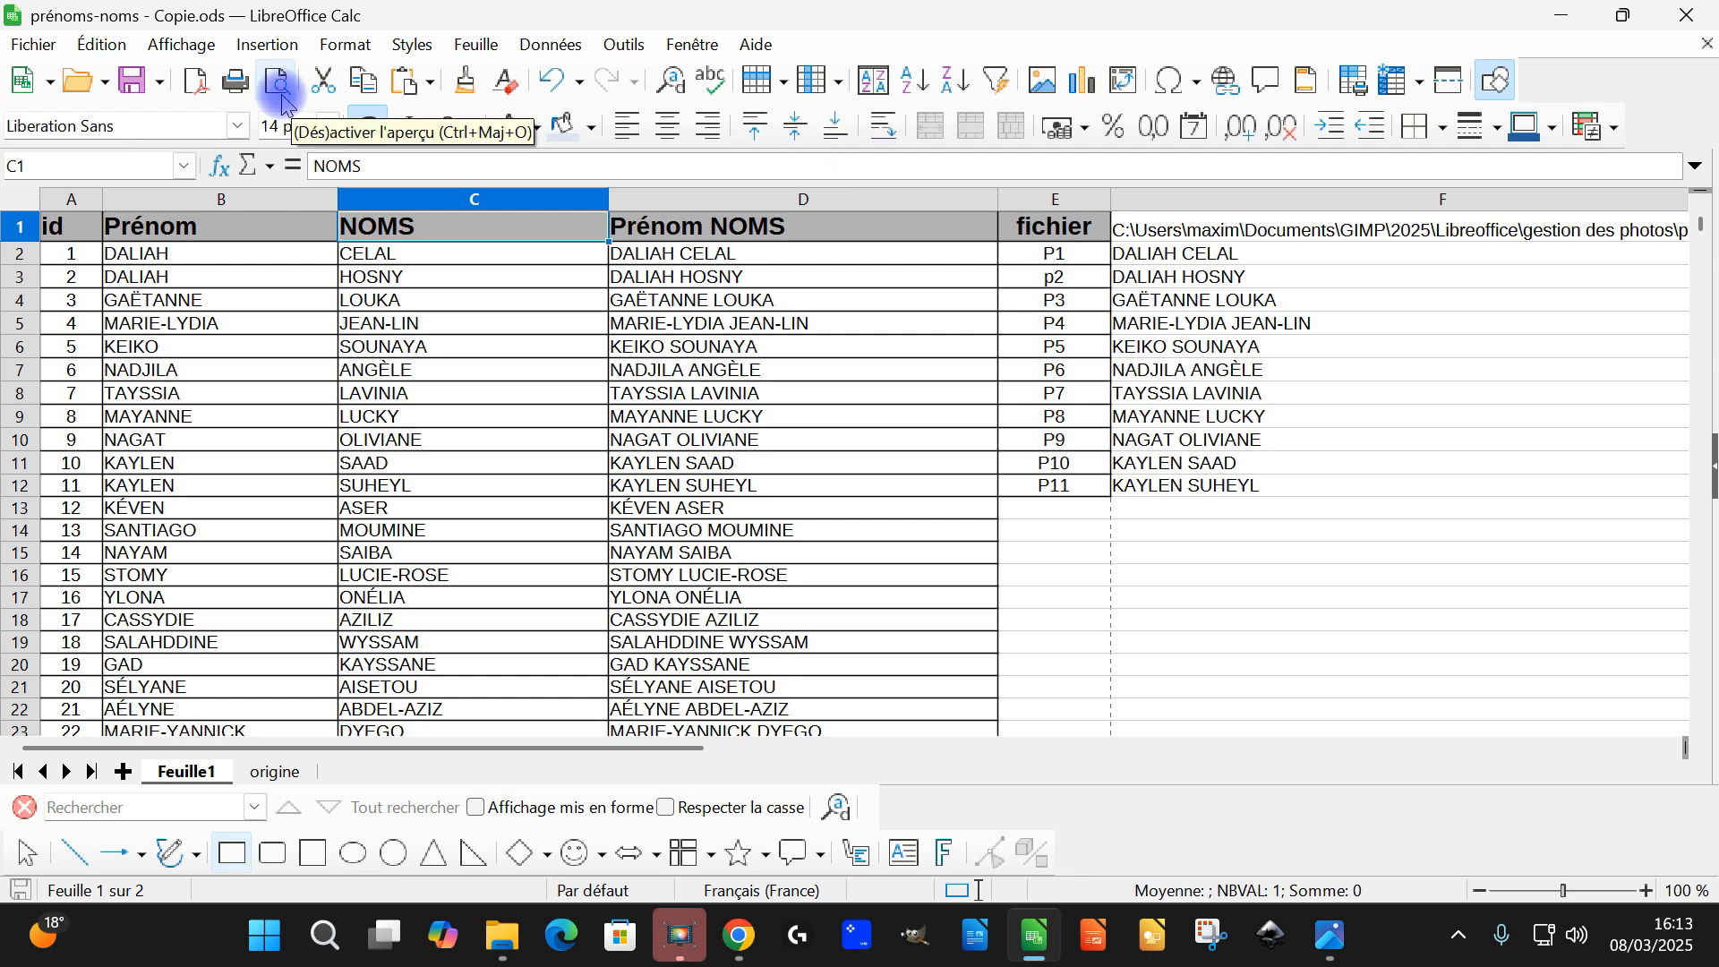
key("ctrl+Down")
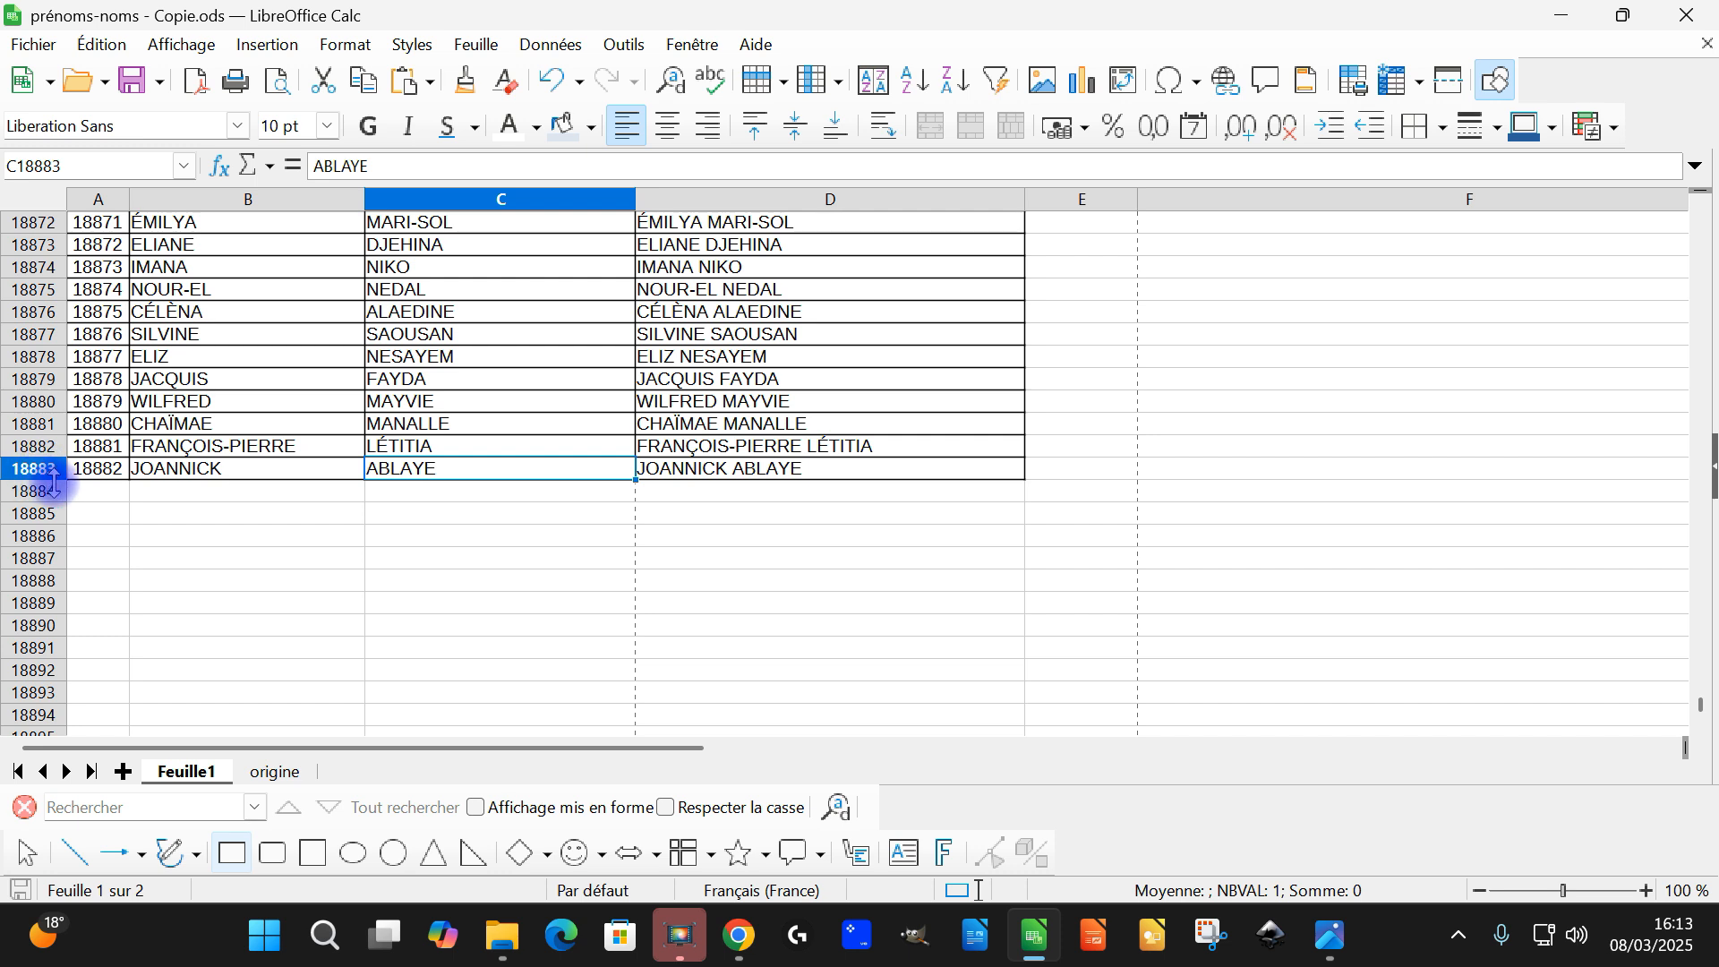
left_click(285, 471)
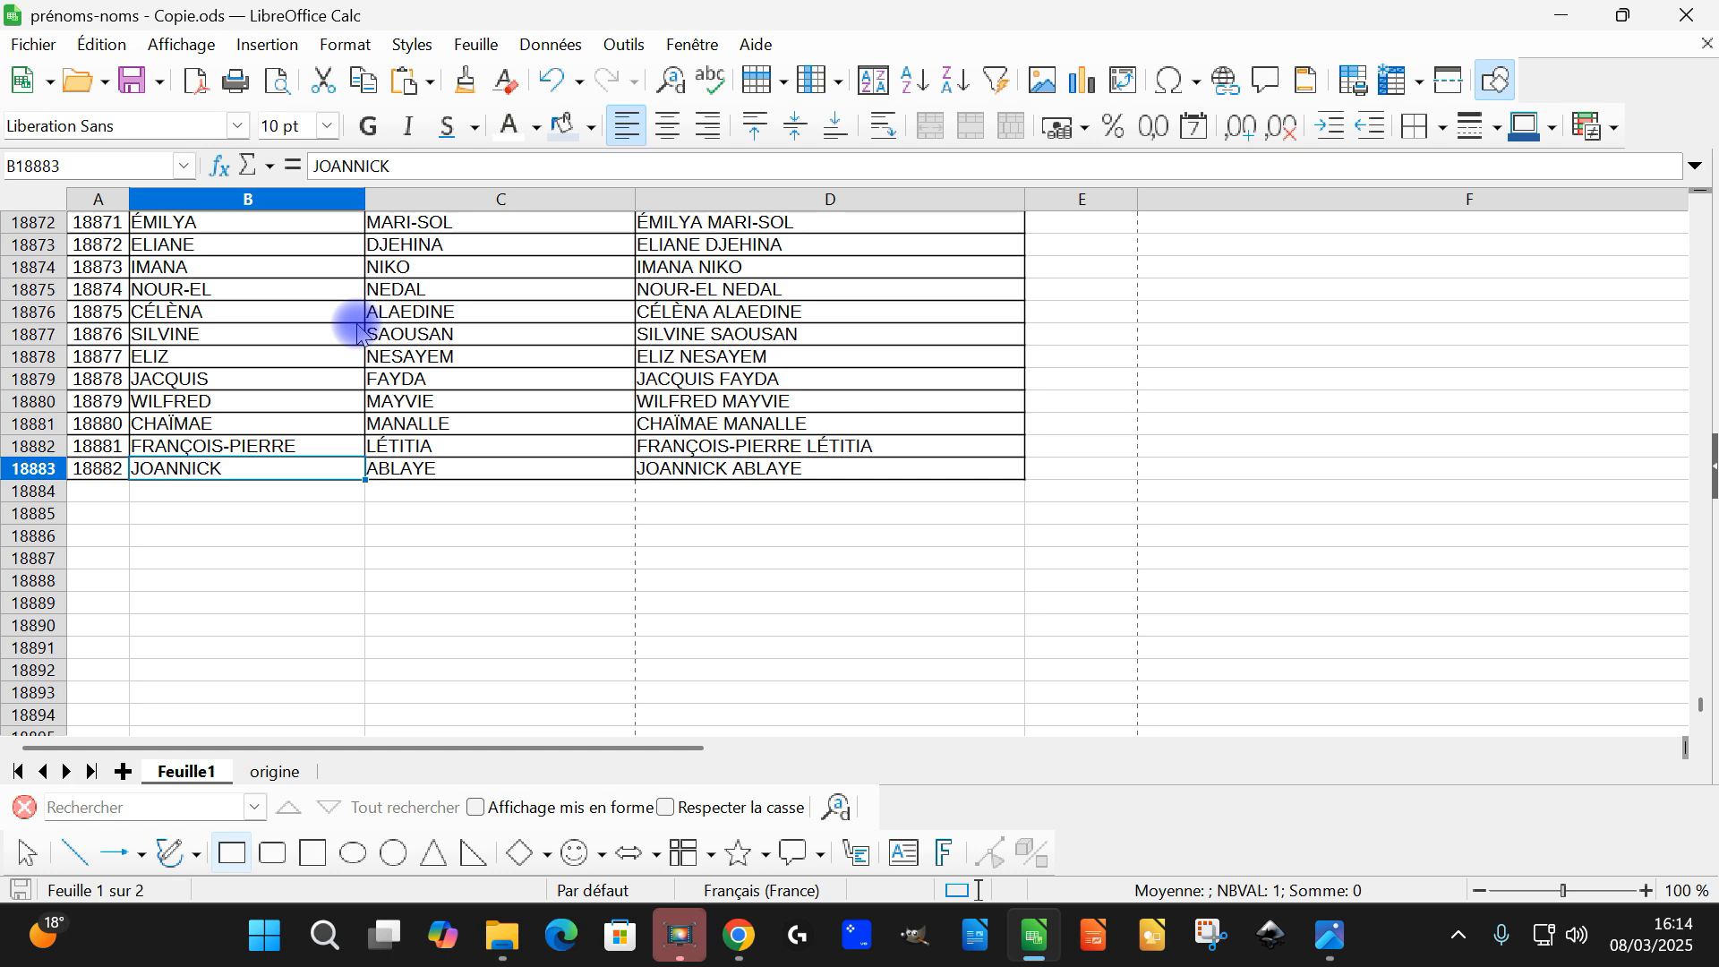
key("ctrl+Up")
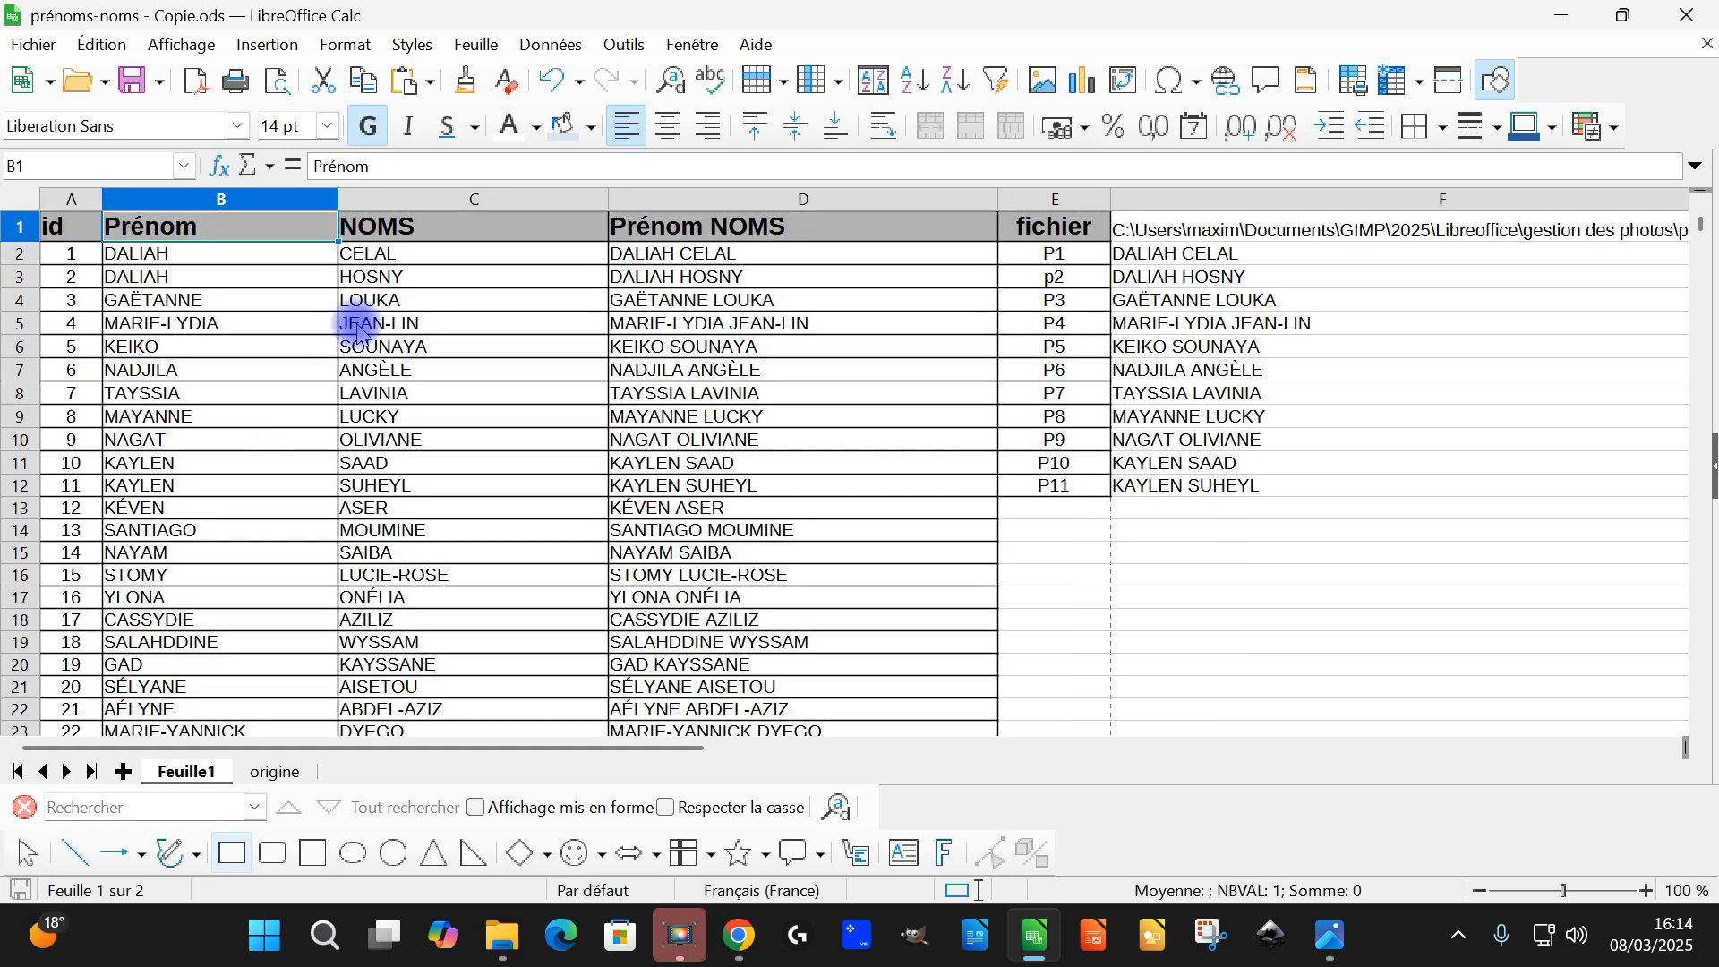
Check the last number in the id column and return to its header
left_click(74, 204)
key("Down")
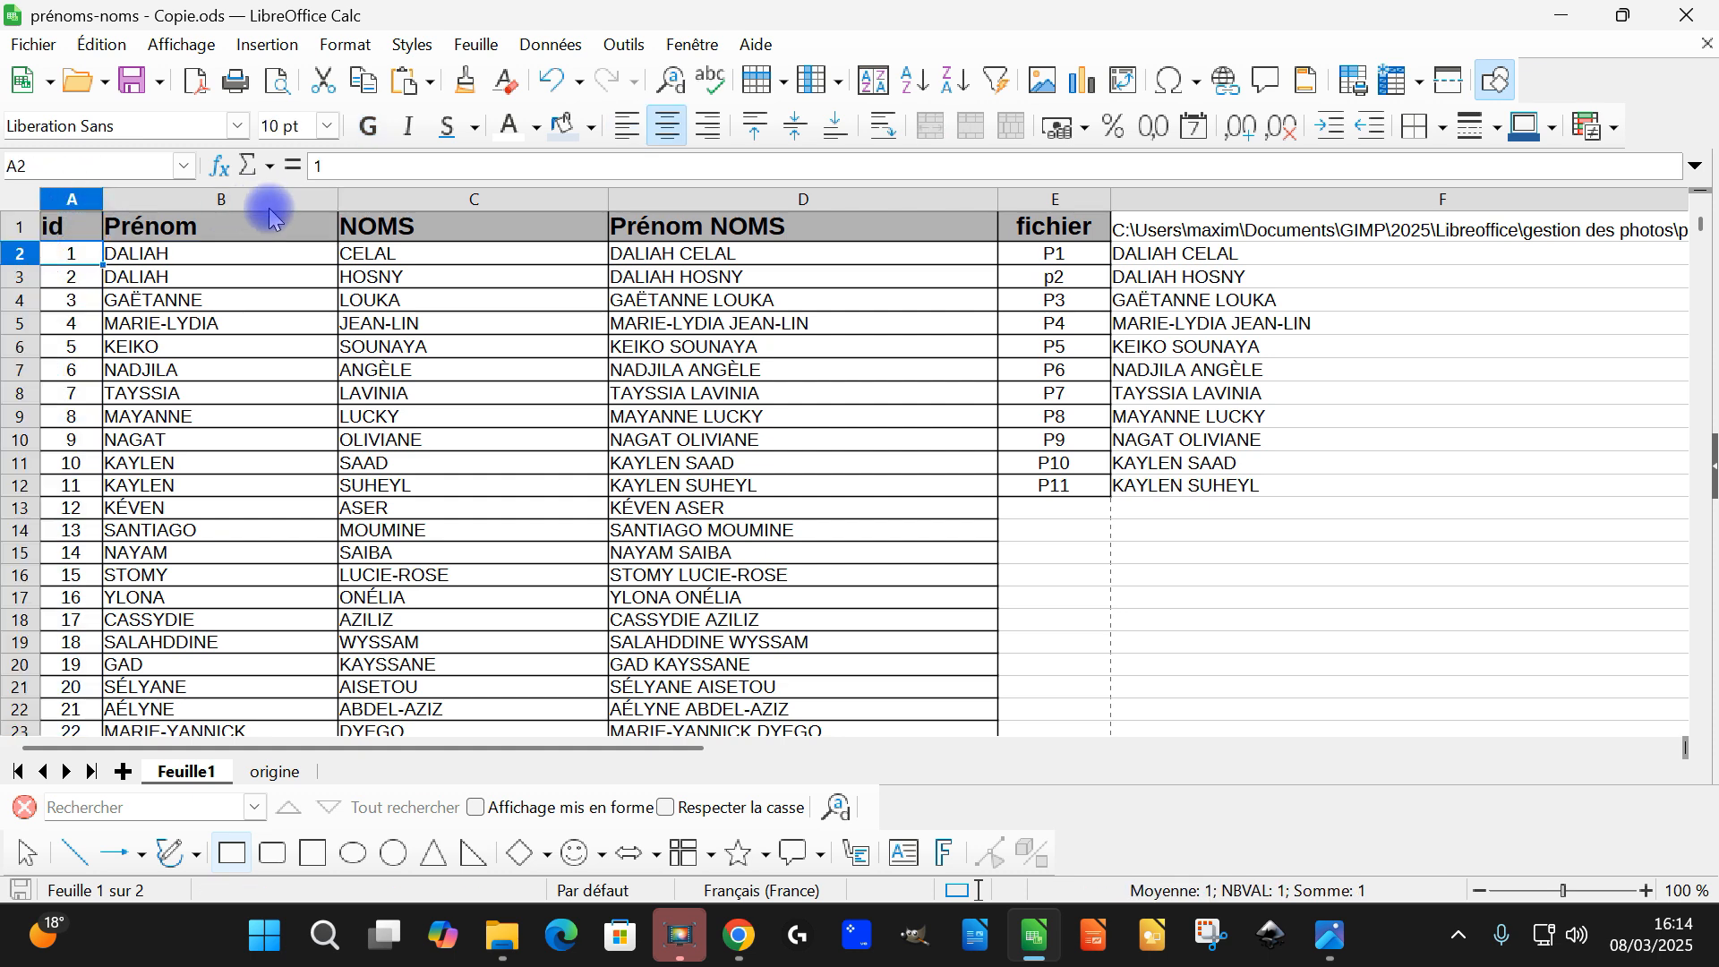
key("ctrl+Down")
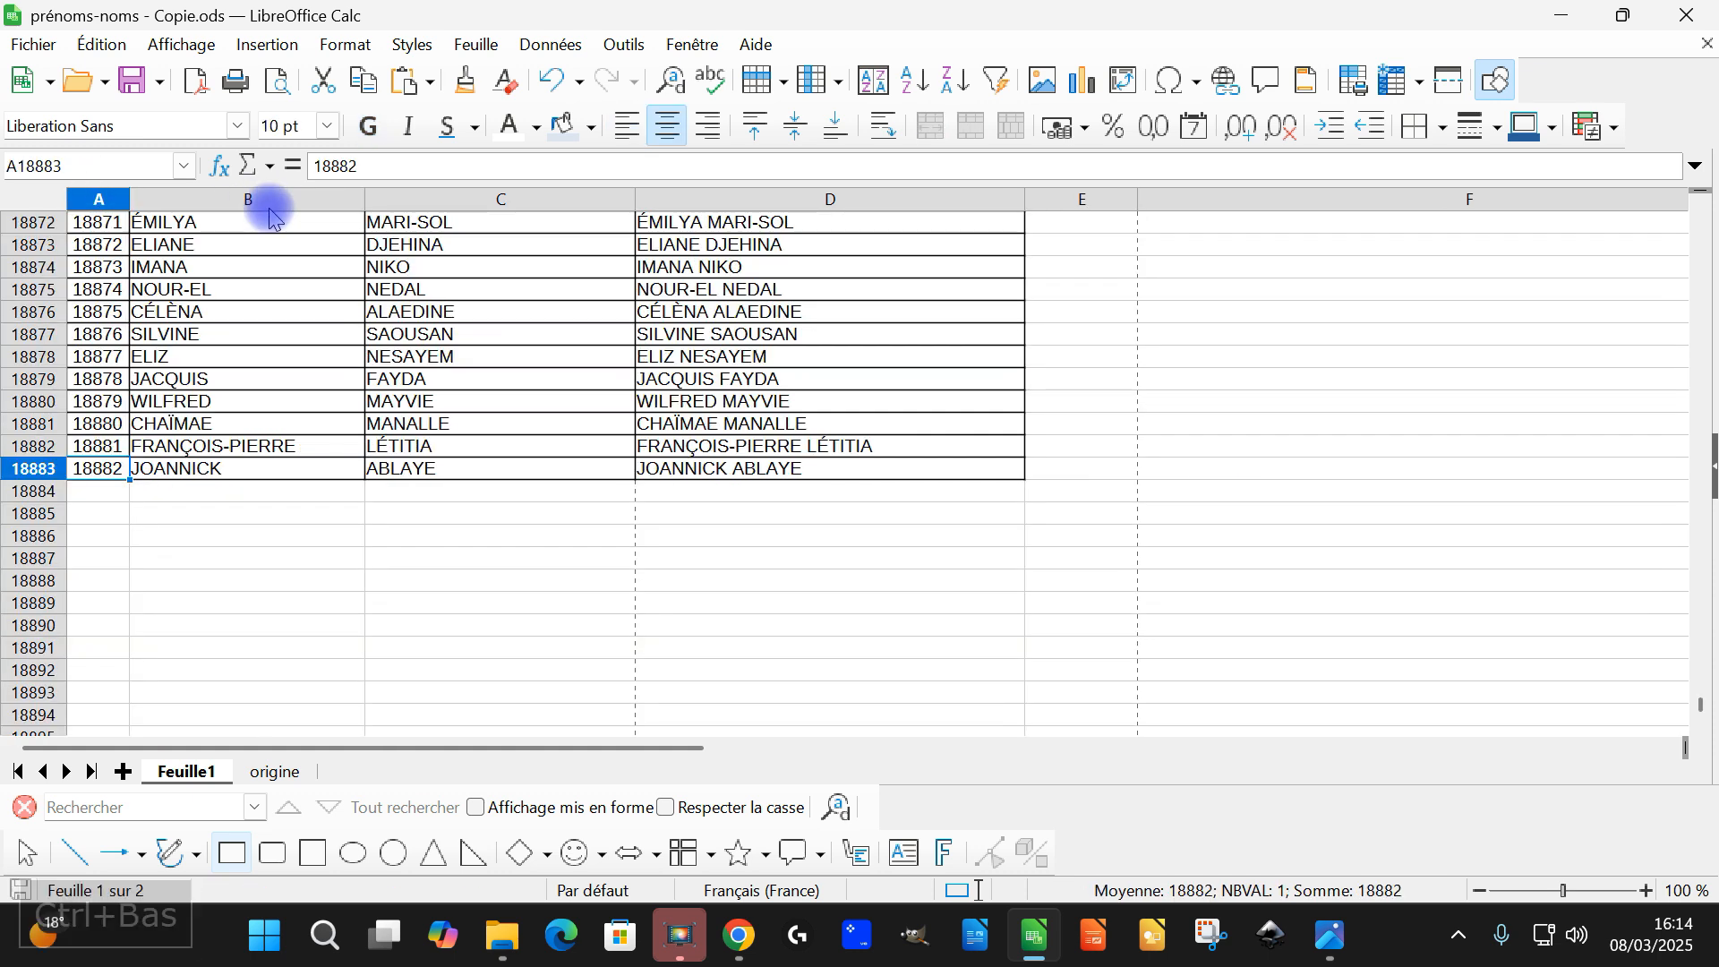
key("ctrl+Up")
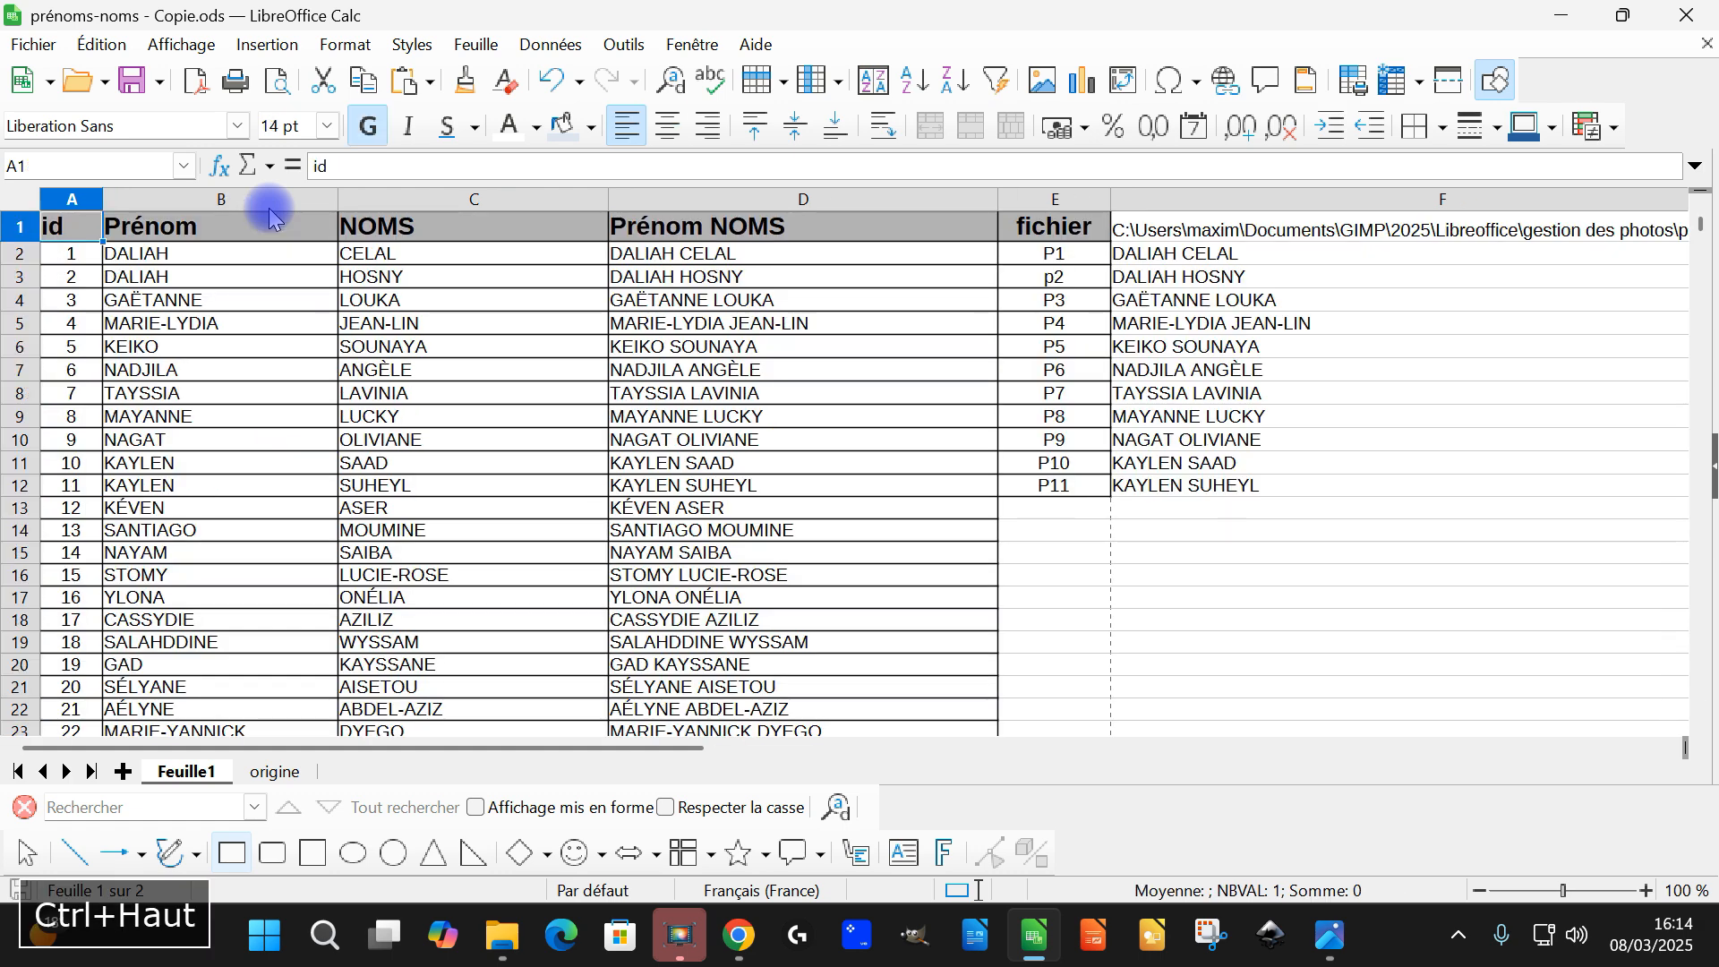
Examine the concatenation formula in D2 and the extent of the Prénom NOMS column
left_click(735, 276)
left_click(723, 255)
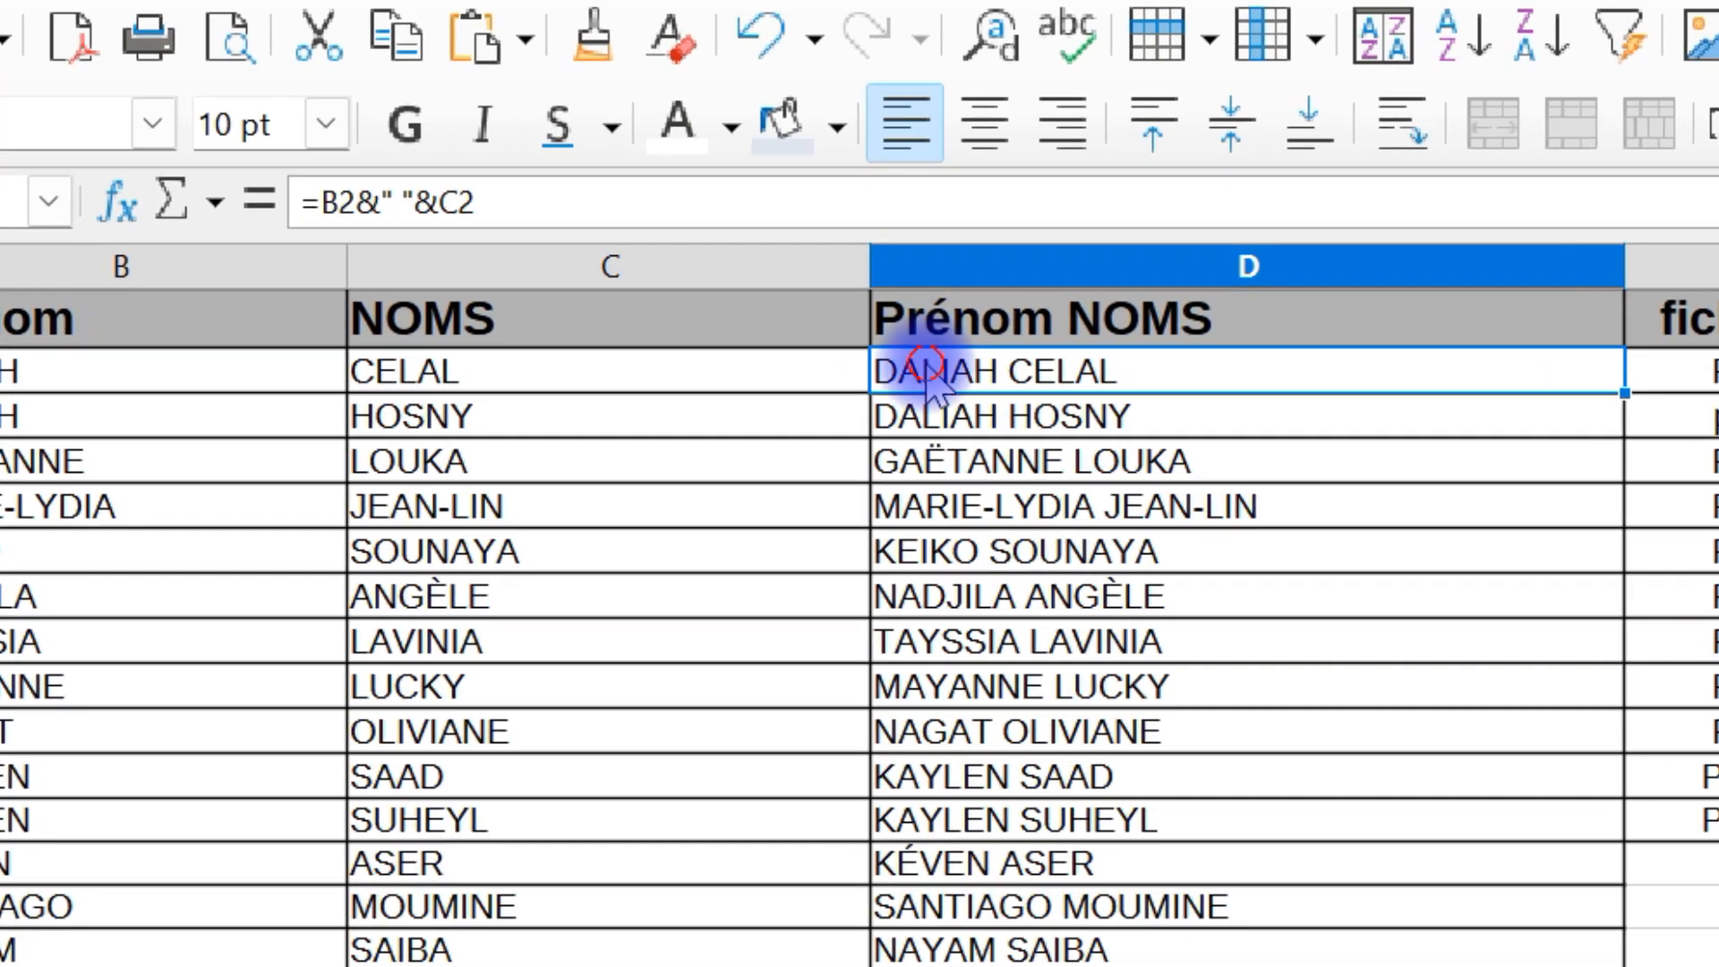
double_click(781, 312)
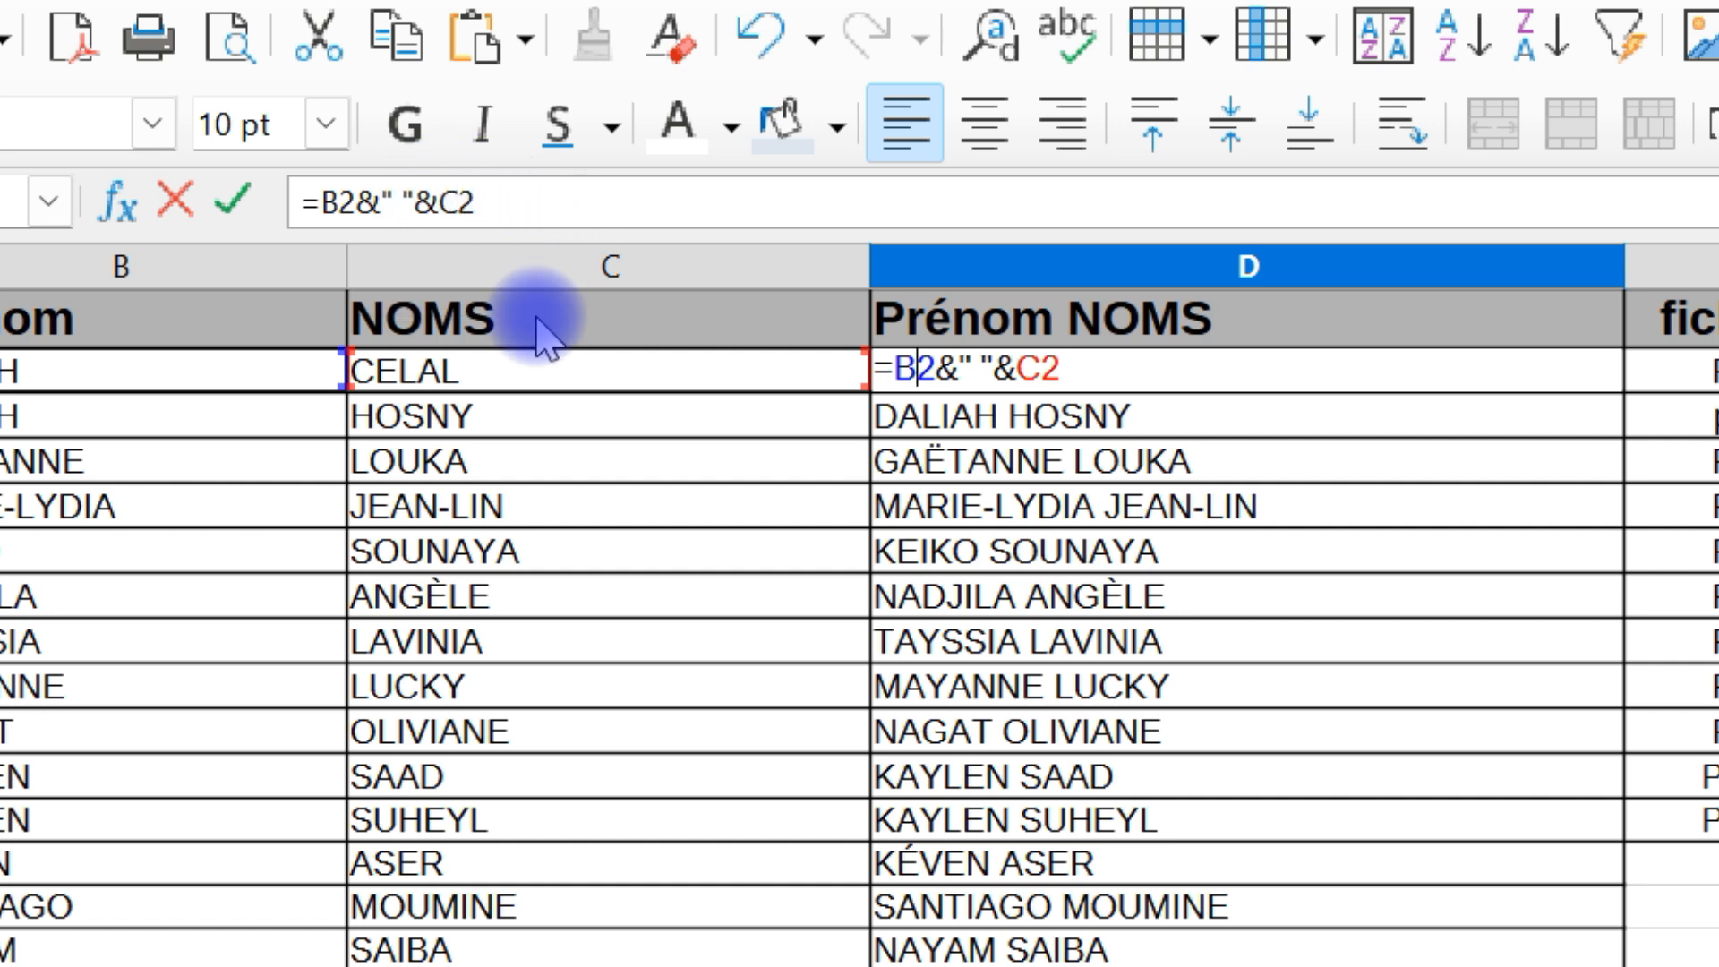
key("Return")
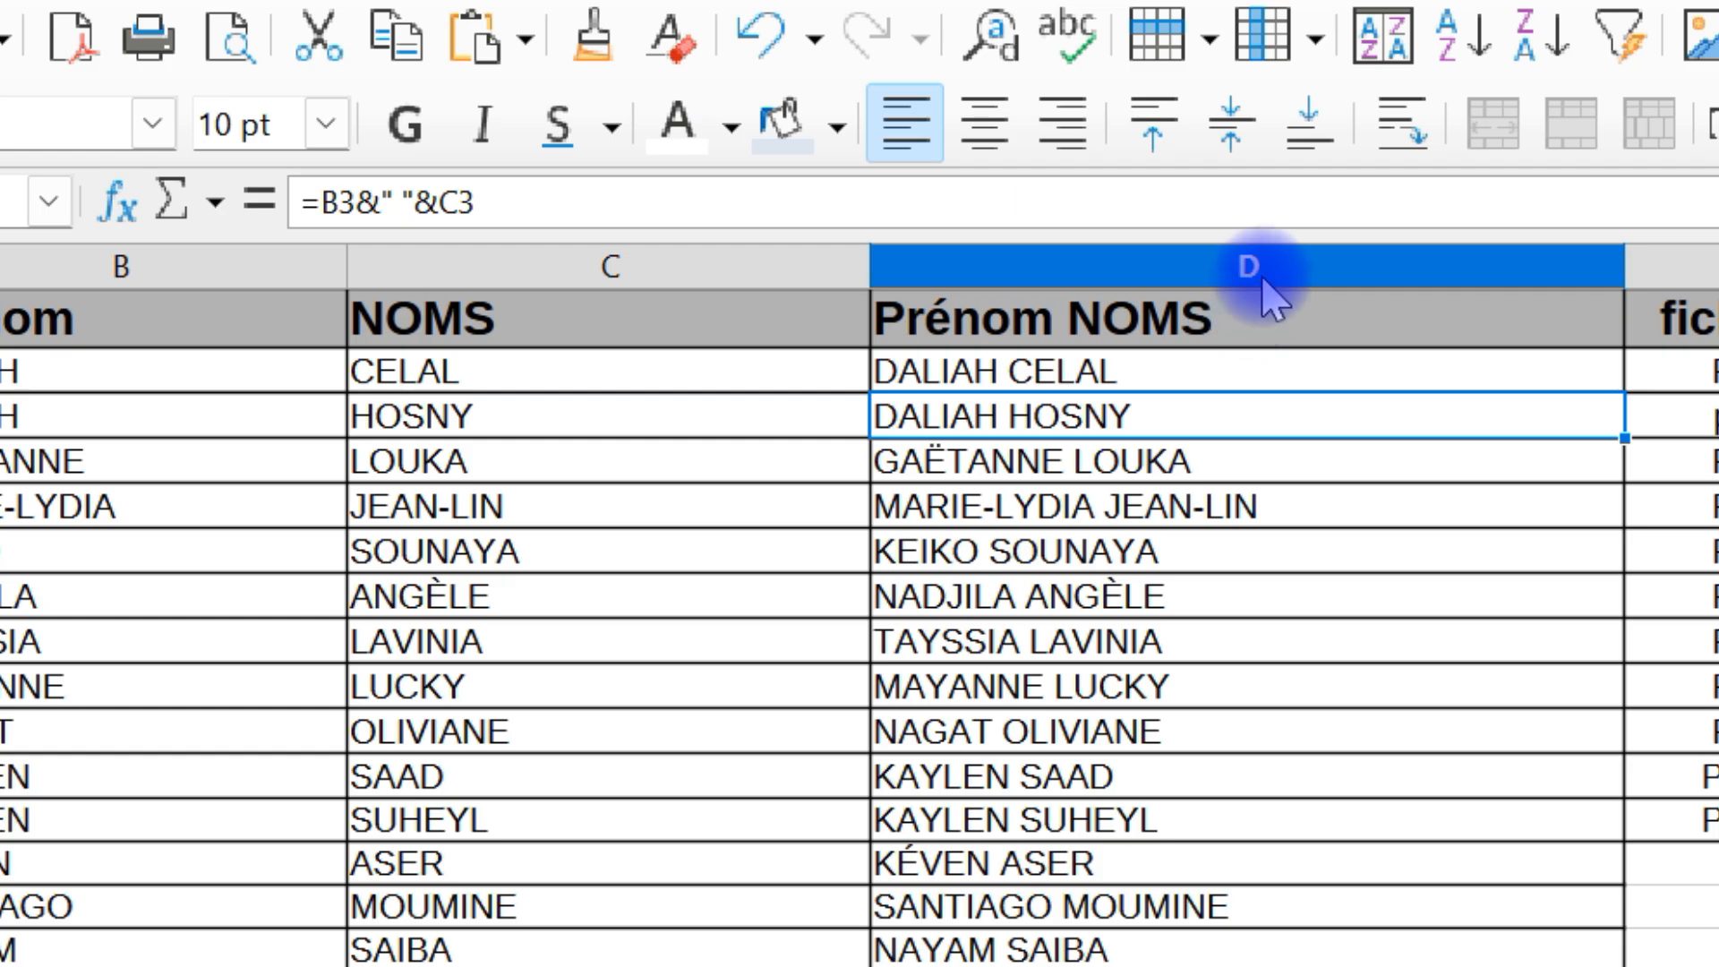
left_click(1263, 269)
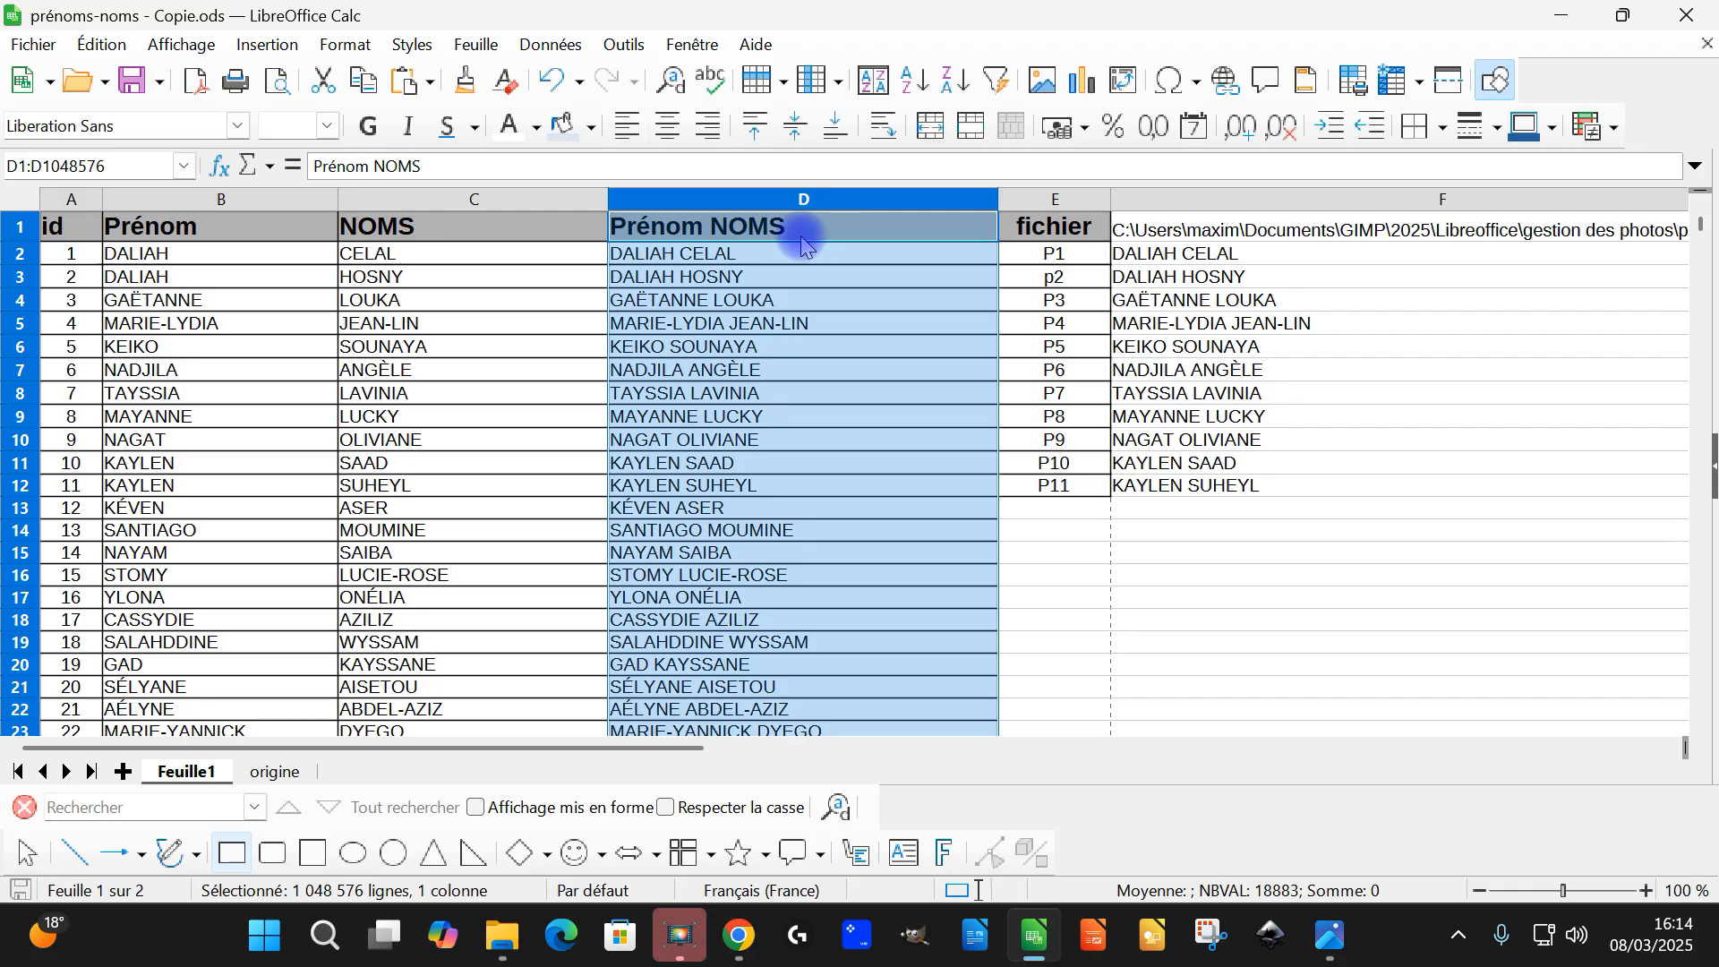
left_click(759, 261)
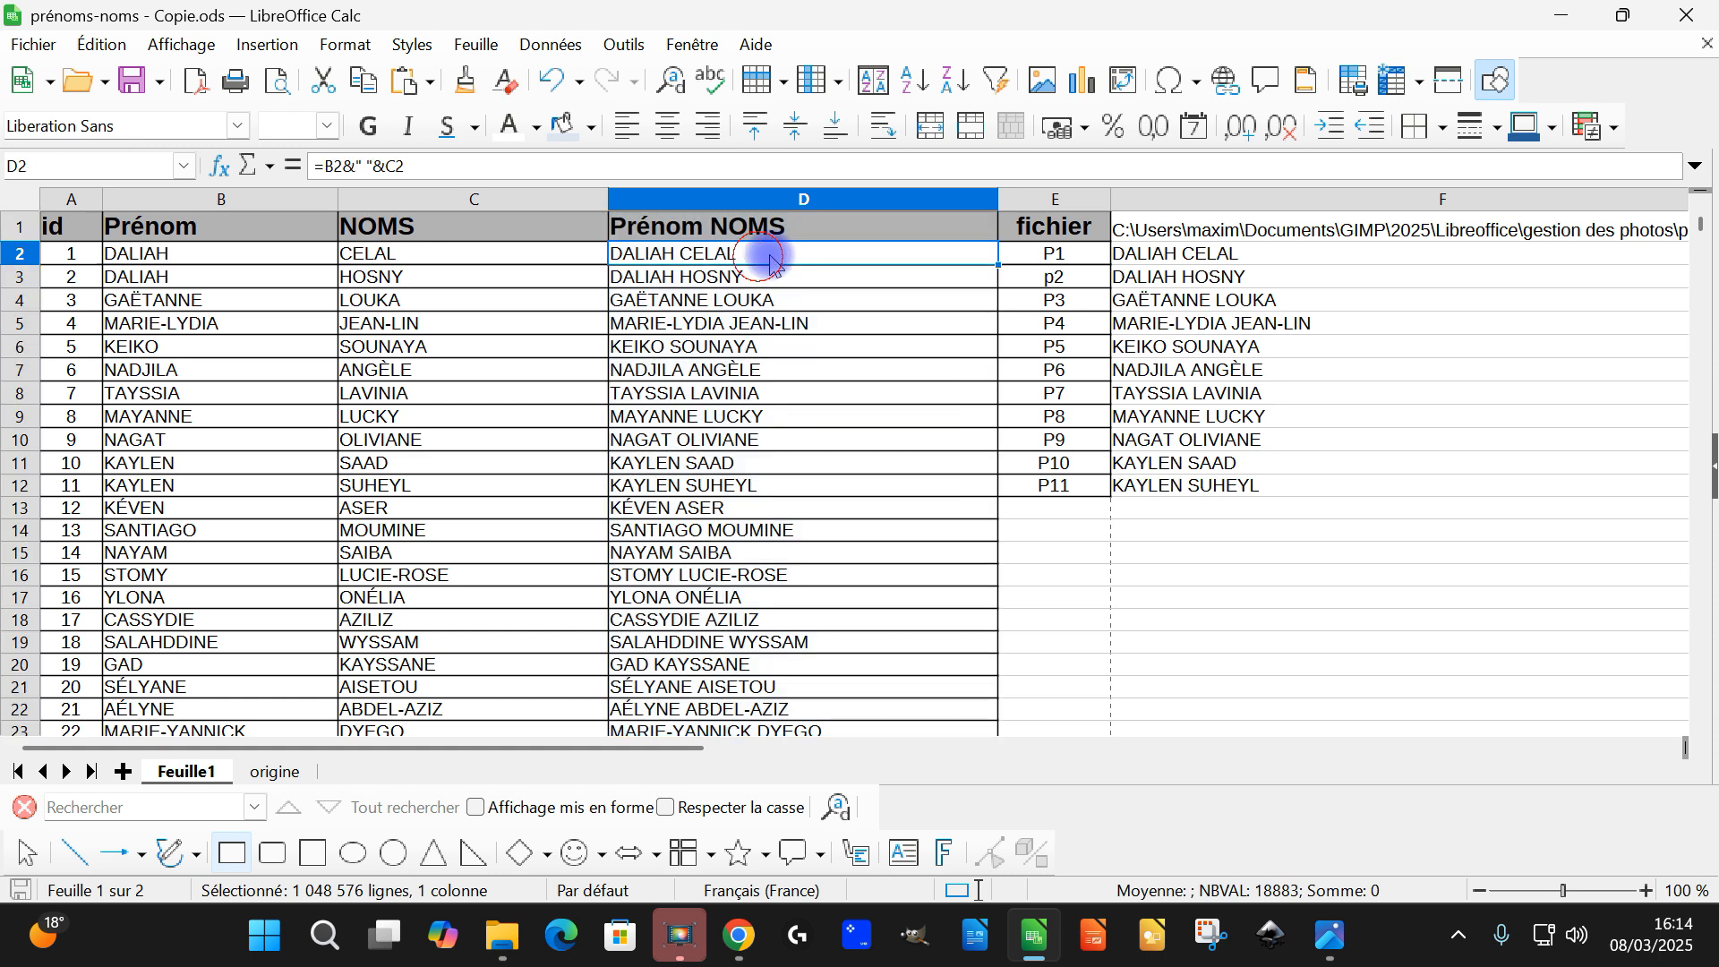
Compare the file names in E2:E12 with the pictures in the gestion des photos\photos folder in File Explorer
left_click(1057, 485)
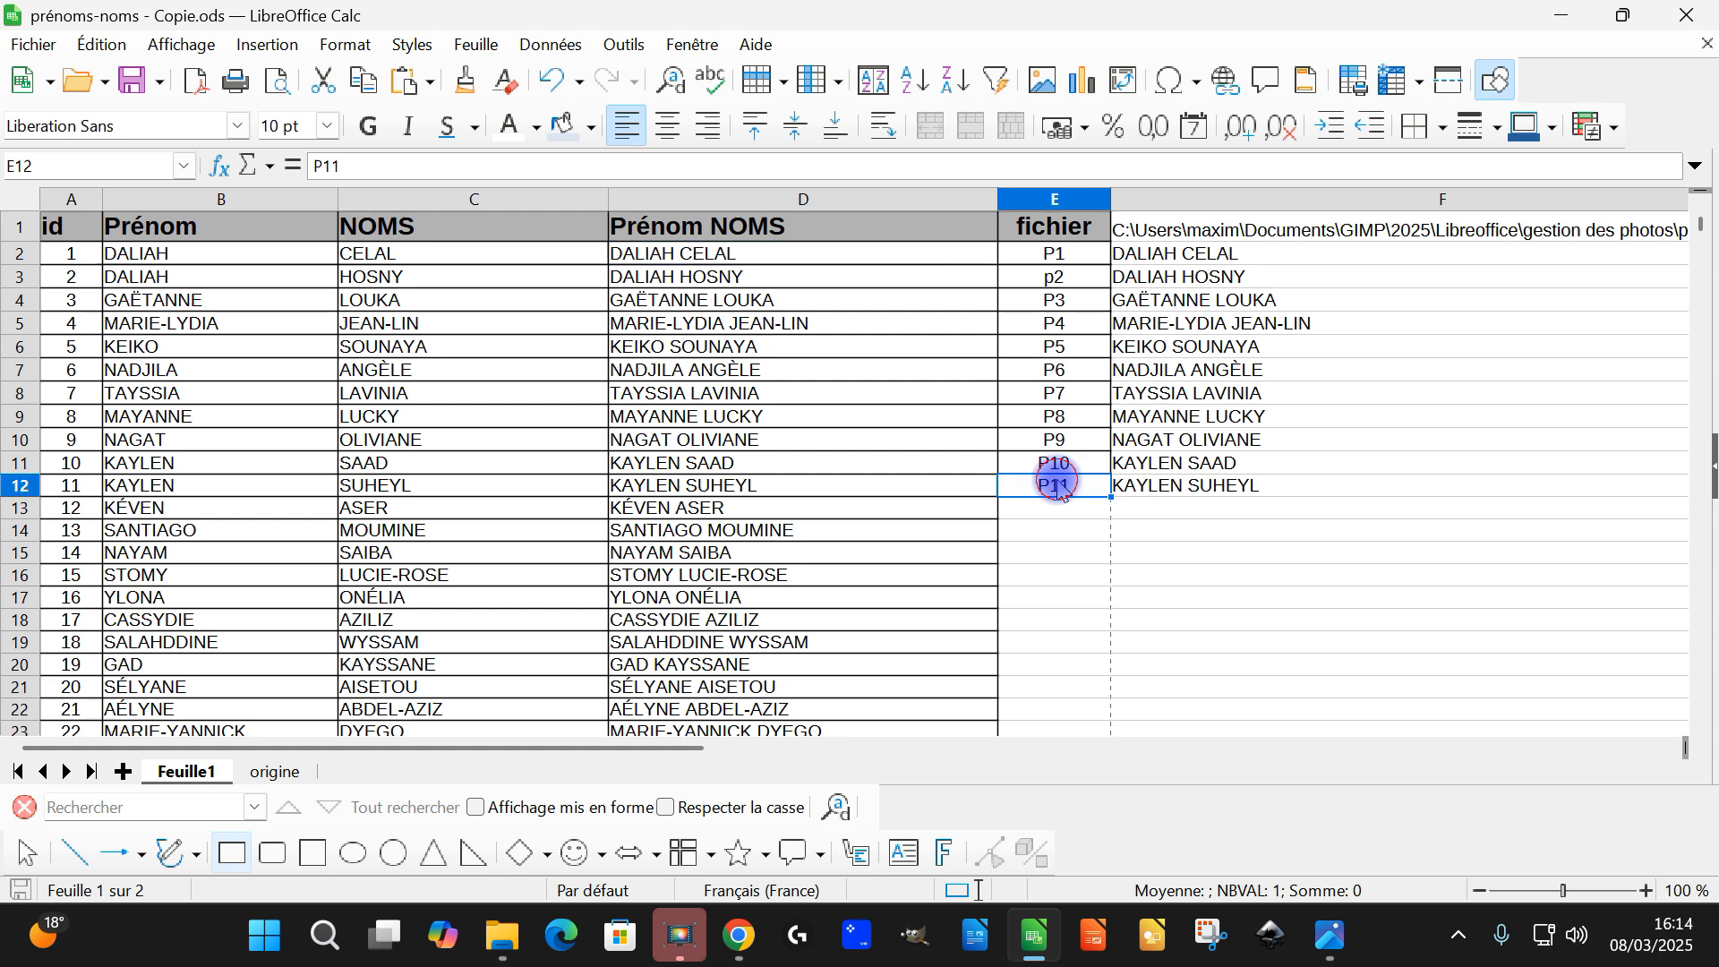
left_click_drag(1057, 262, 1055, 485)
left_click(503, 936)
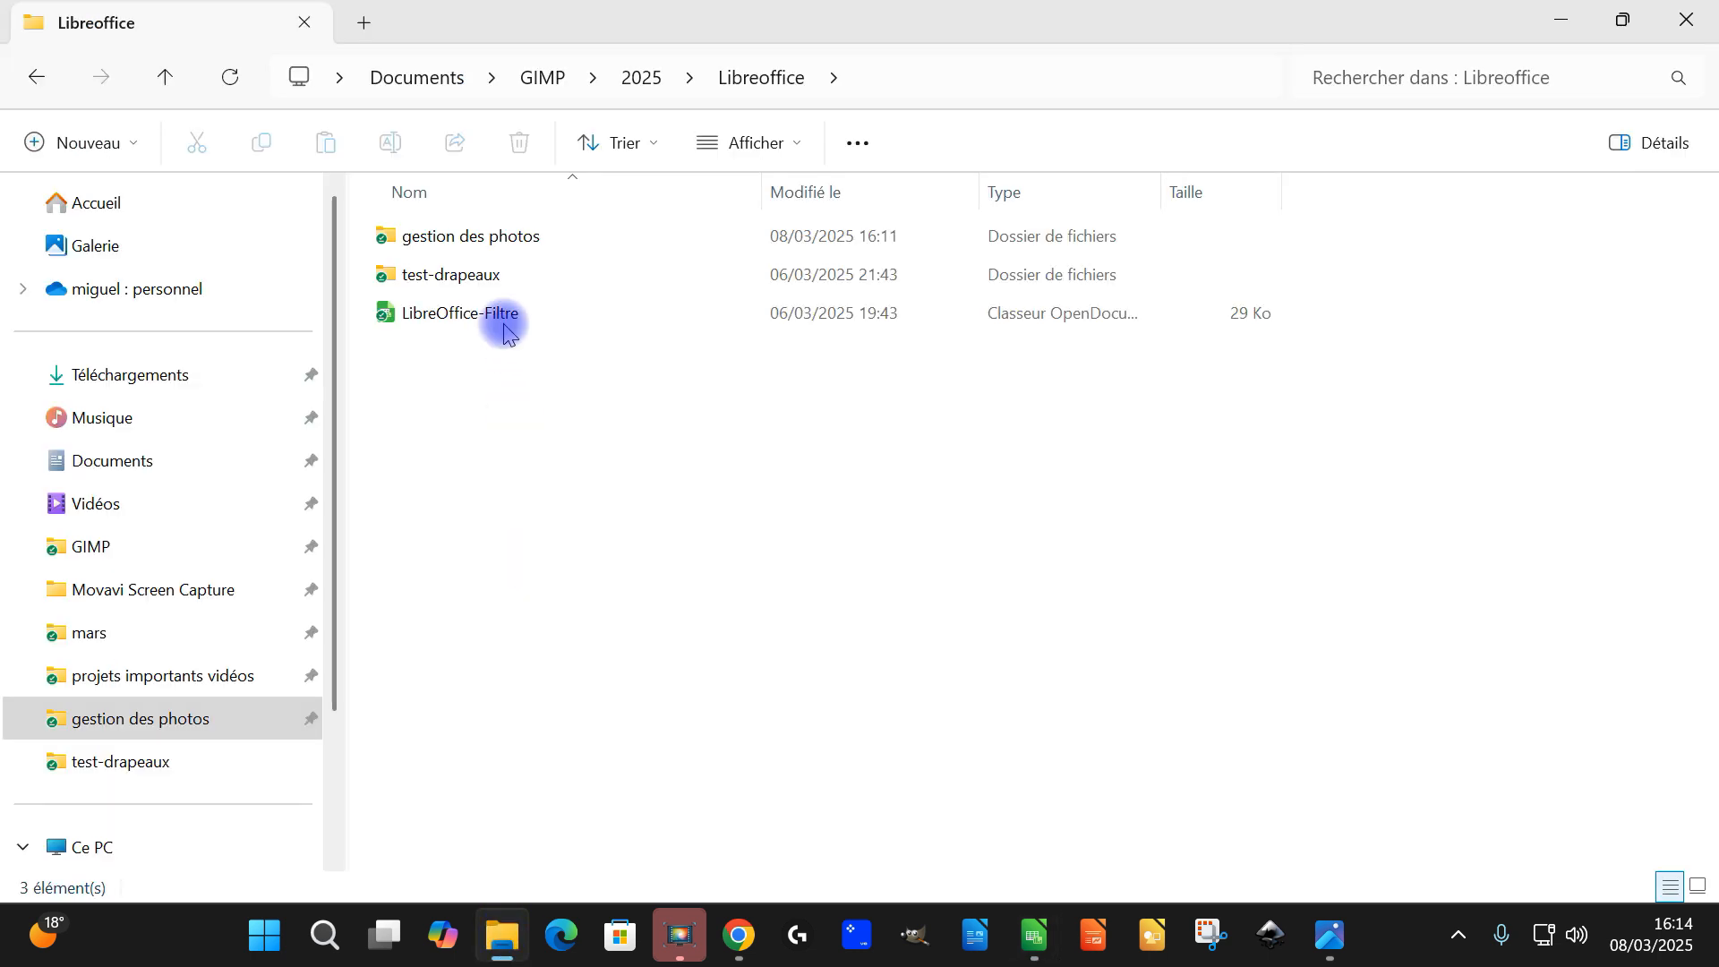
double_click(490, 231)
double_click(404, 233)
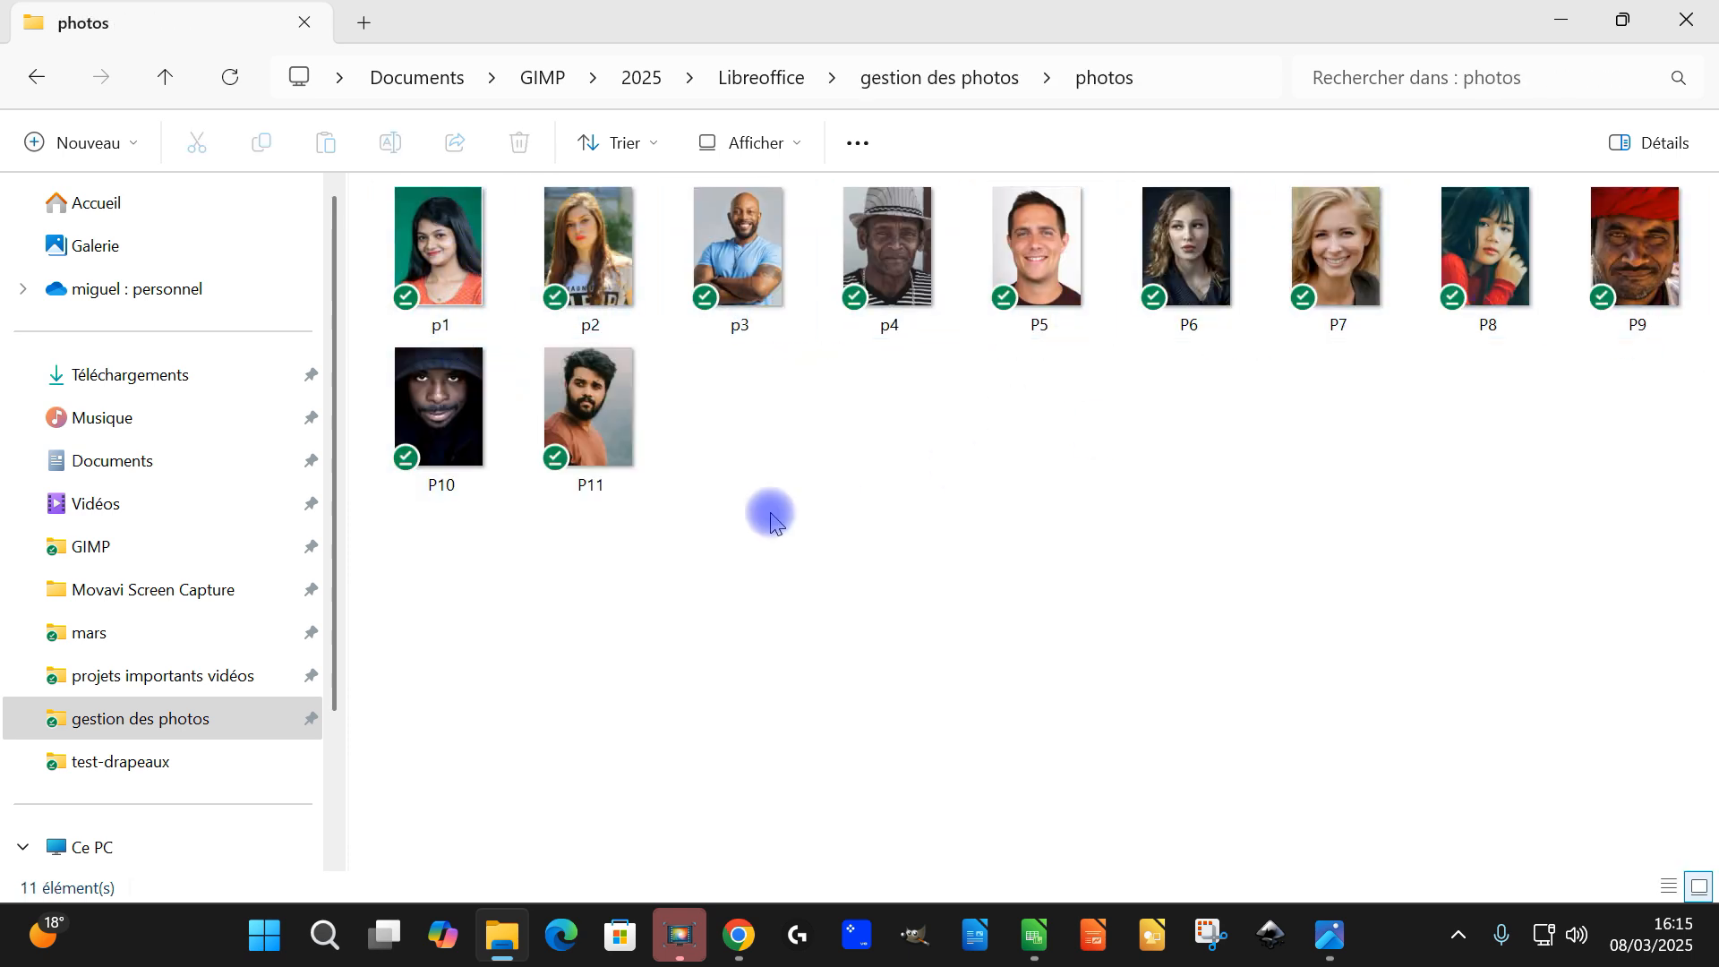
left_click(500, 938)
Bring columns F and G into view and examine the hyperlink formula in F2
left_click(1359, 566)
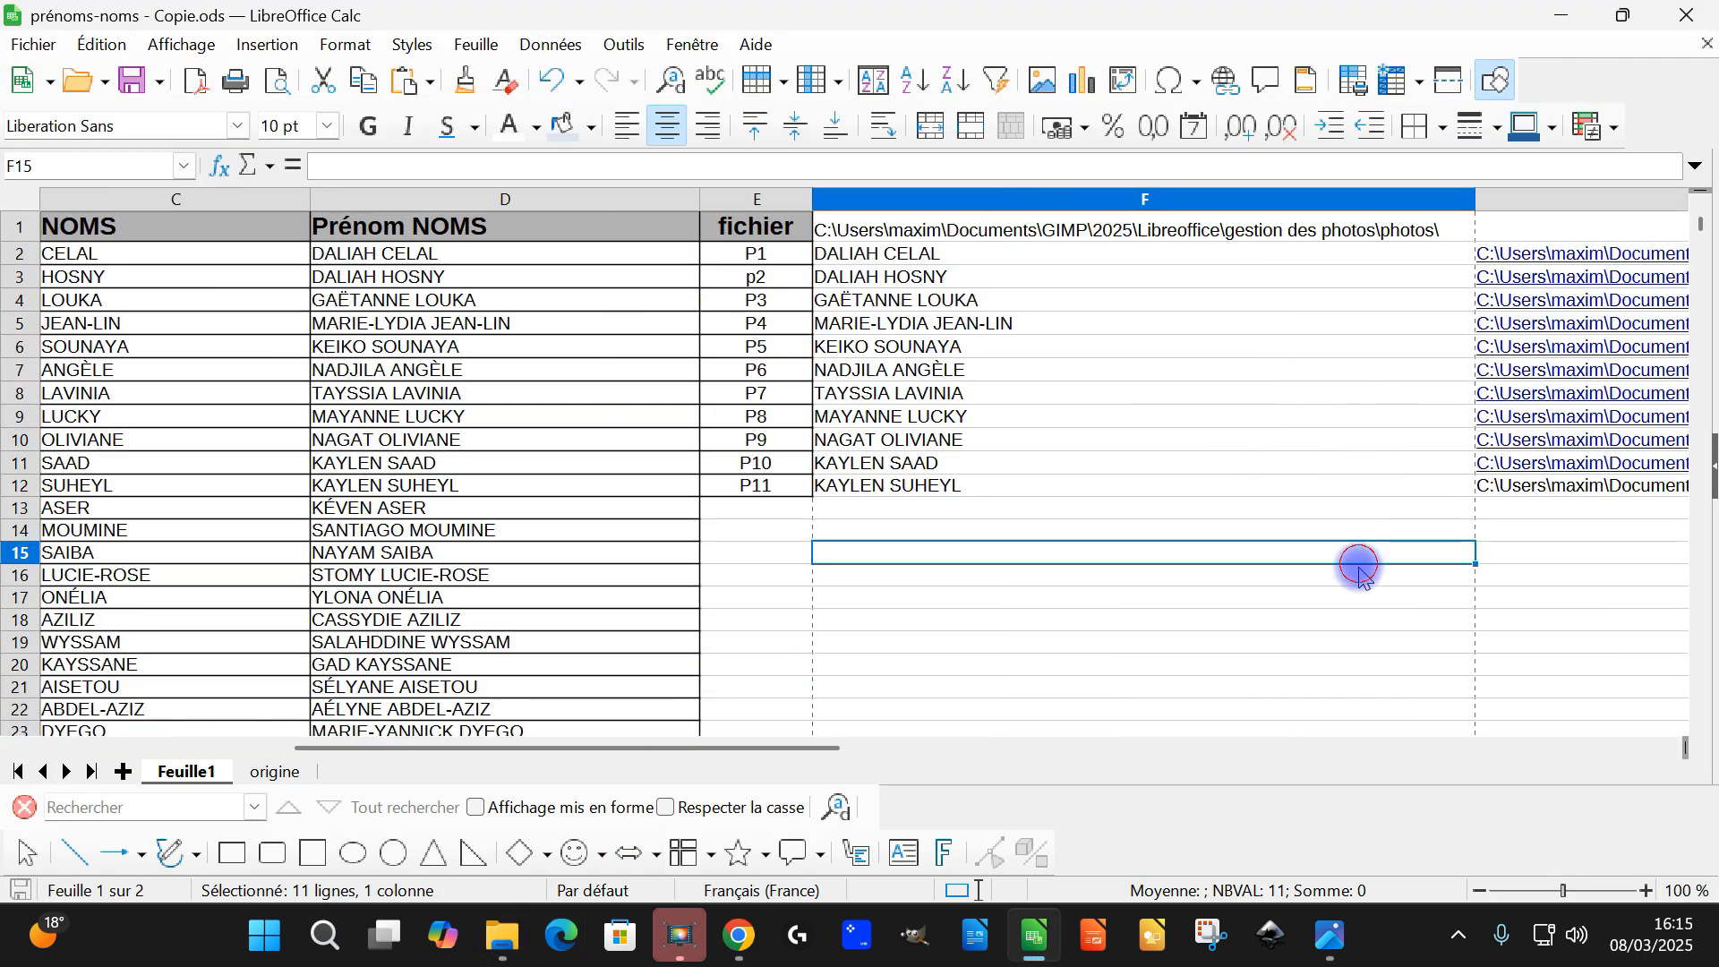
left_click_drag(721, 749, 912, 761)
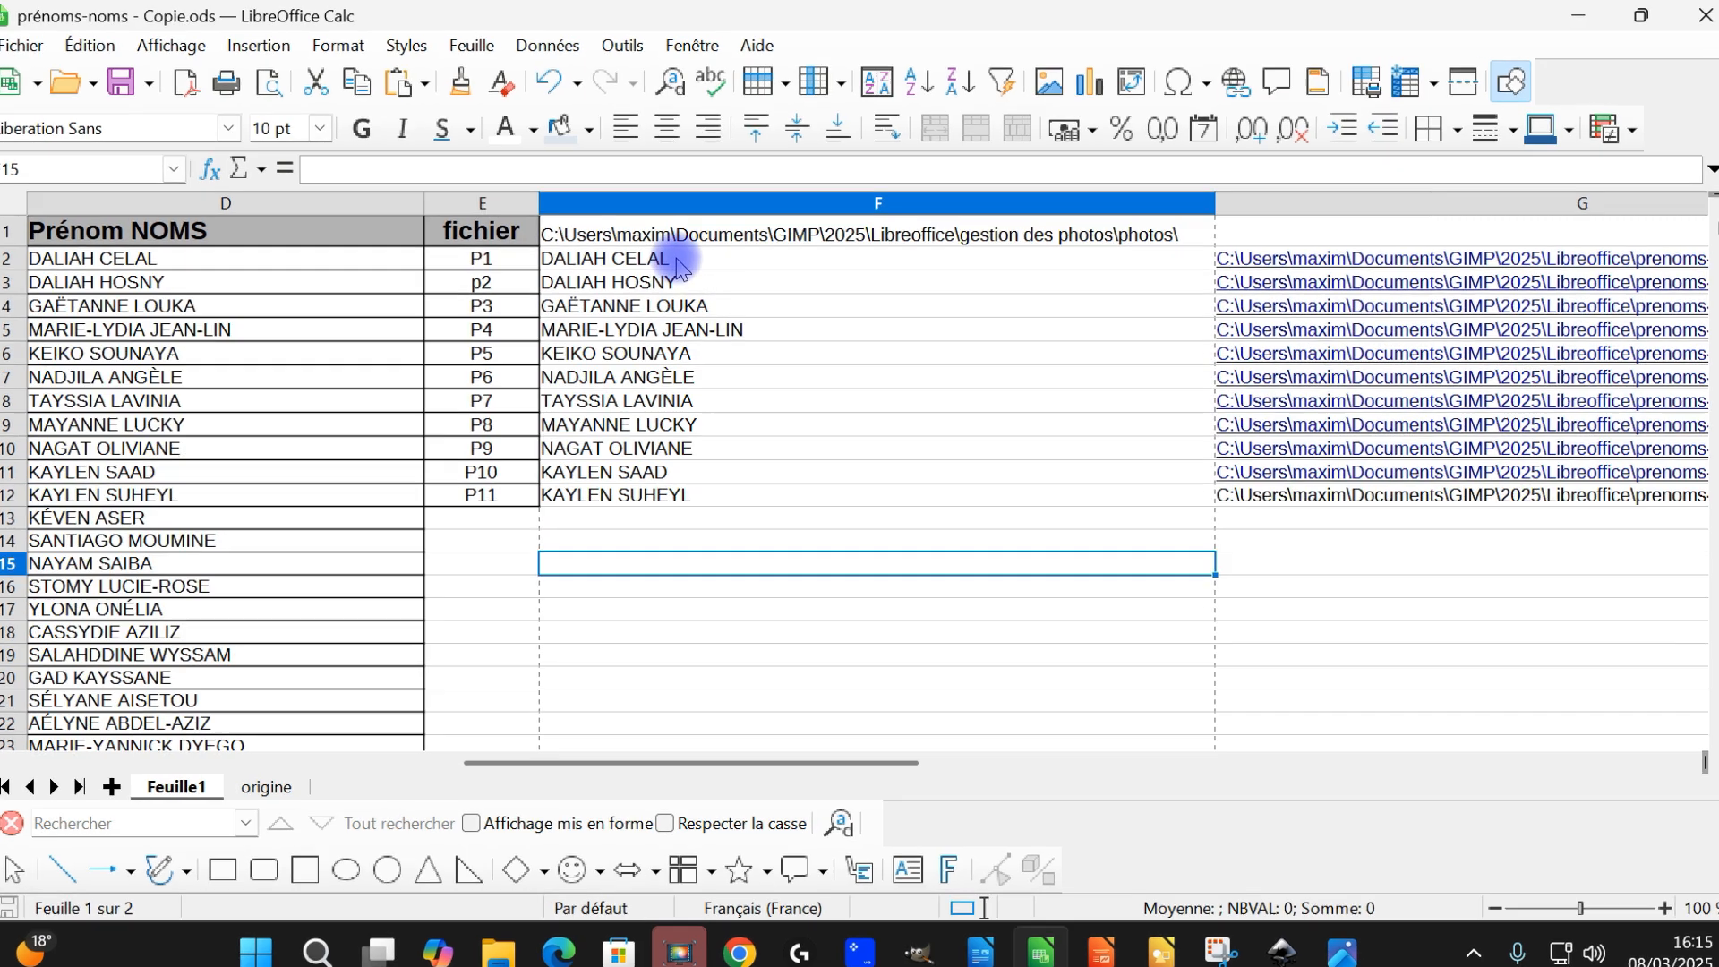
left_click(670, 254)
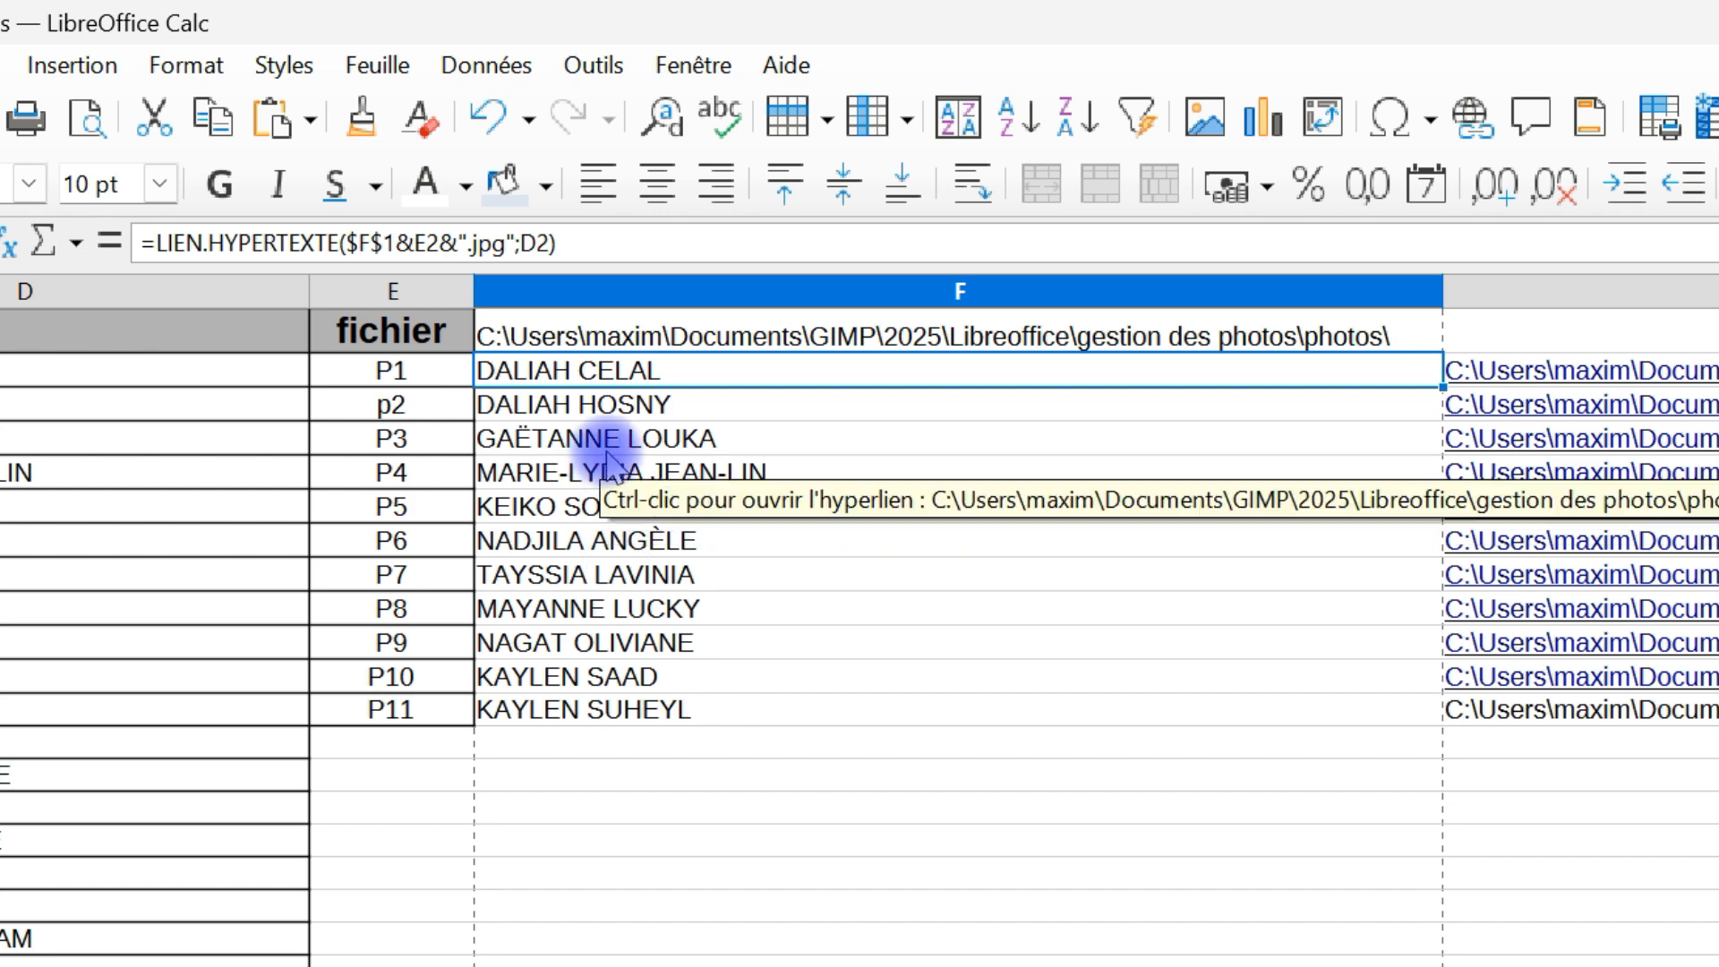
Clear the hyperlink formulas in F3:F12, keeping only the one in F2
left_click(602, 403)
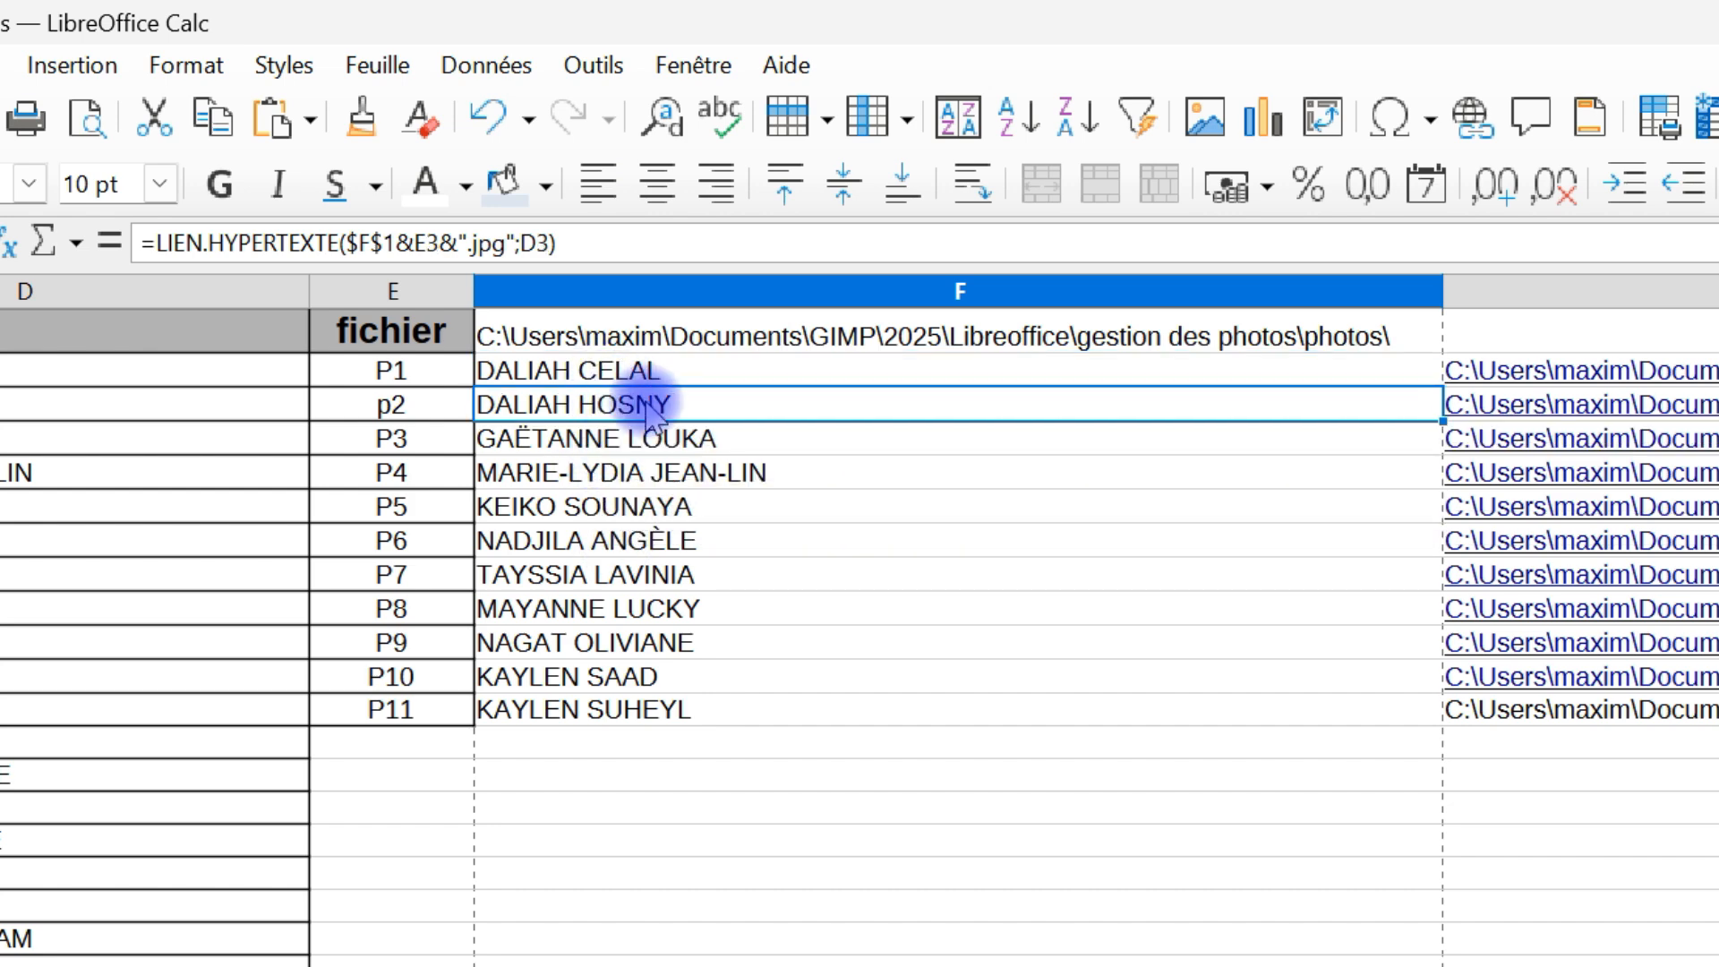
left_click_drag(698, 395, 719, 722)
key("Delete")
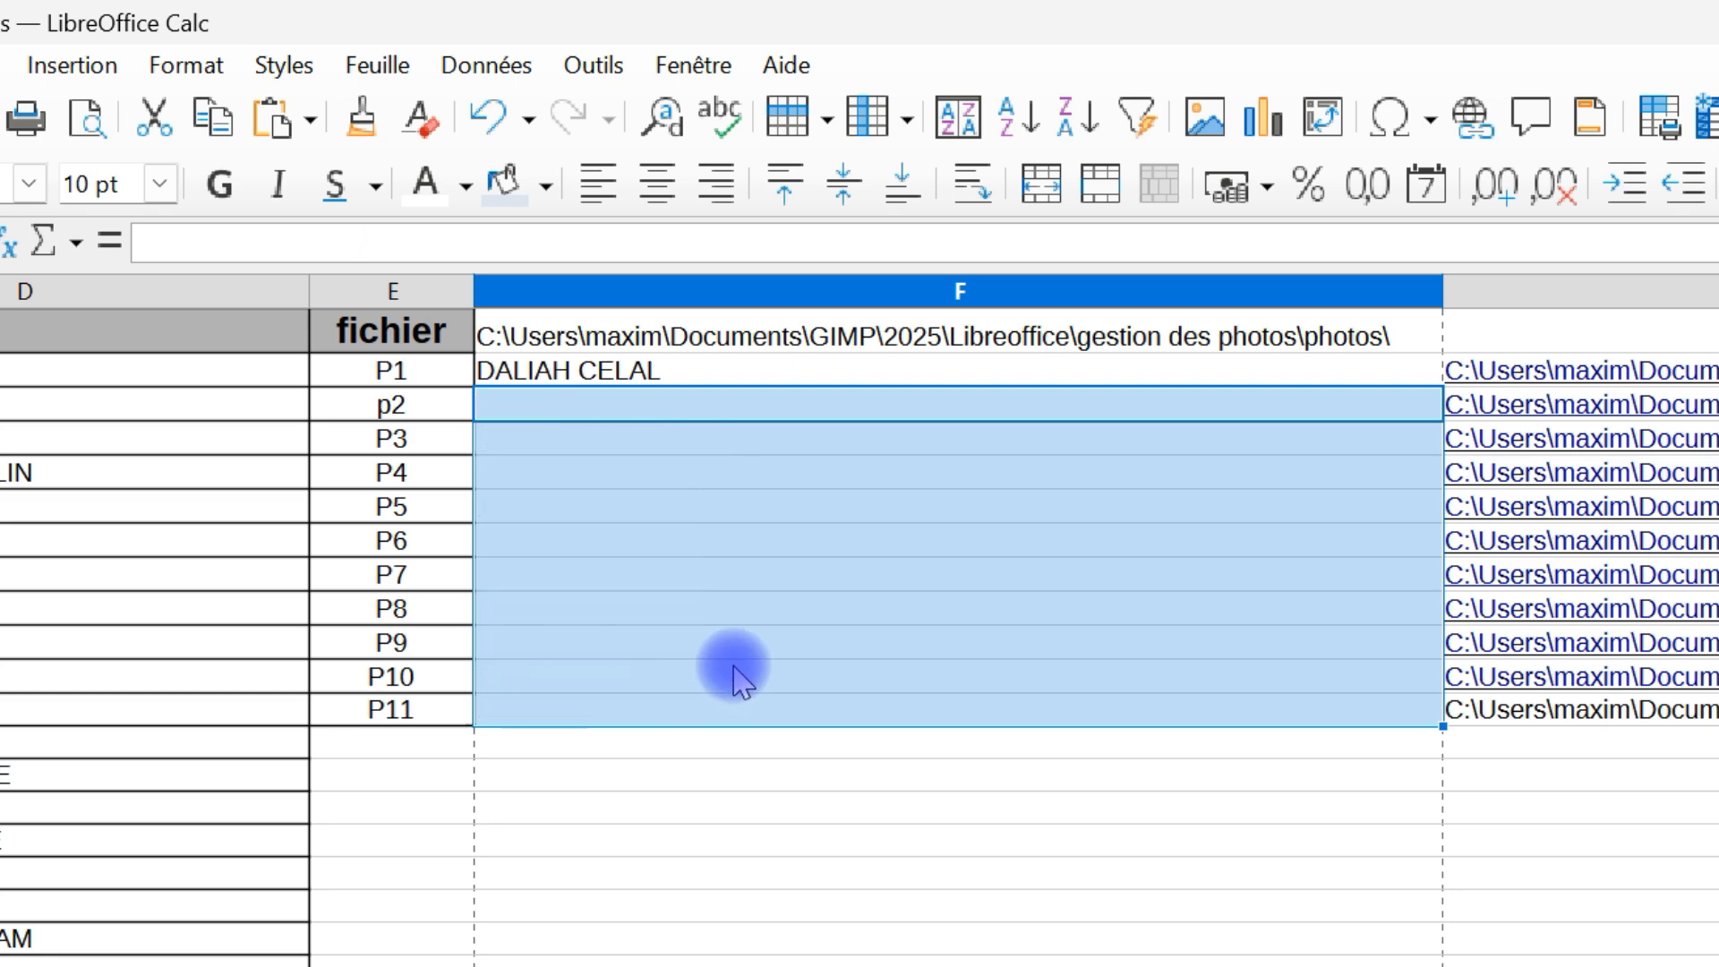
Fill the hyperlink formula from F2 down through F12
left_click(752, 363)
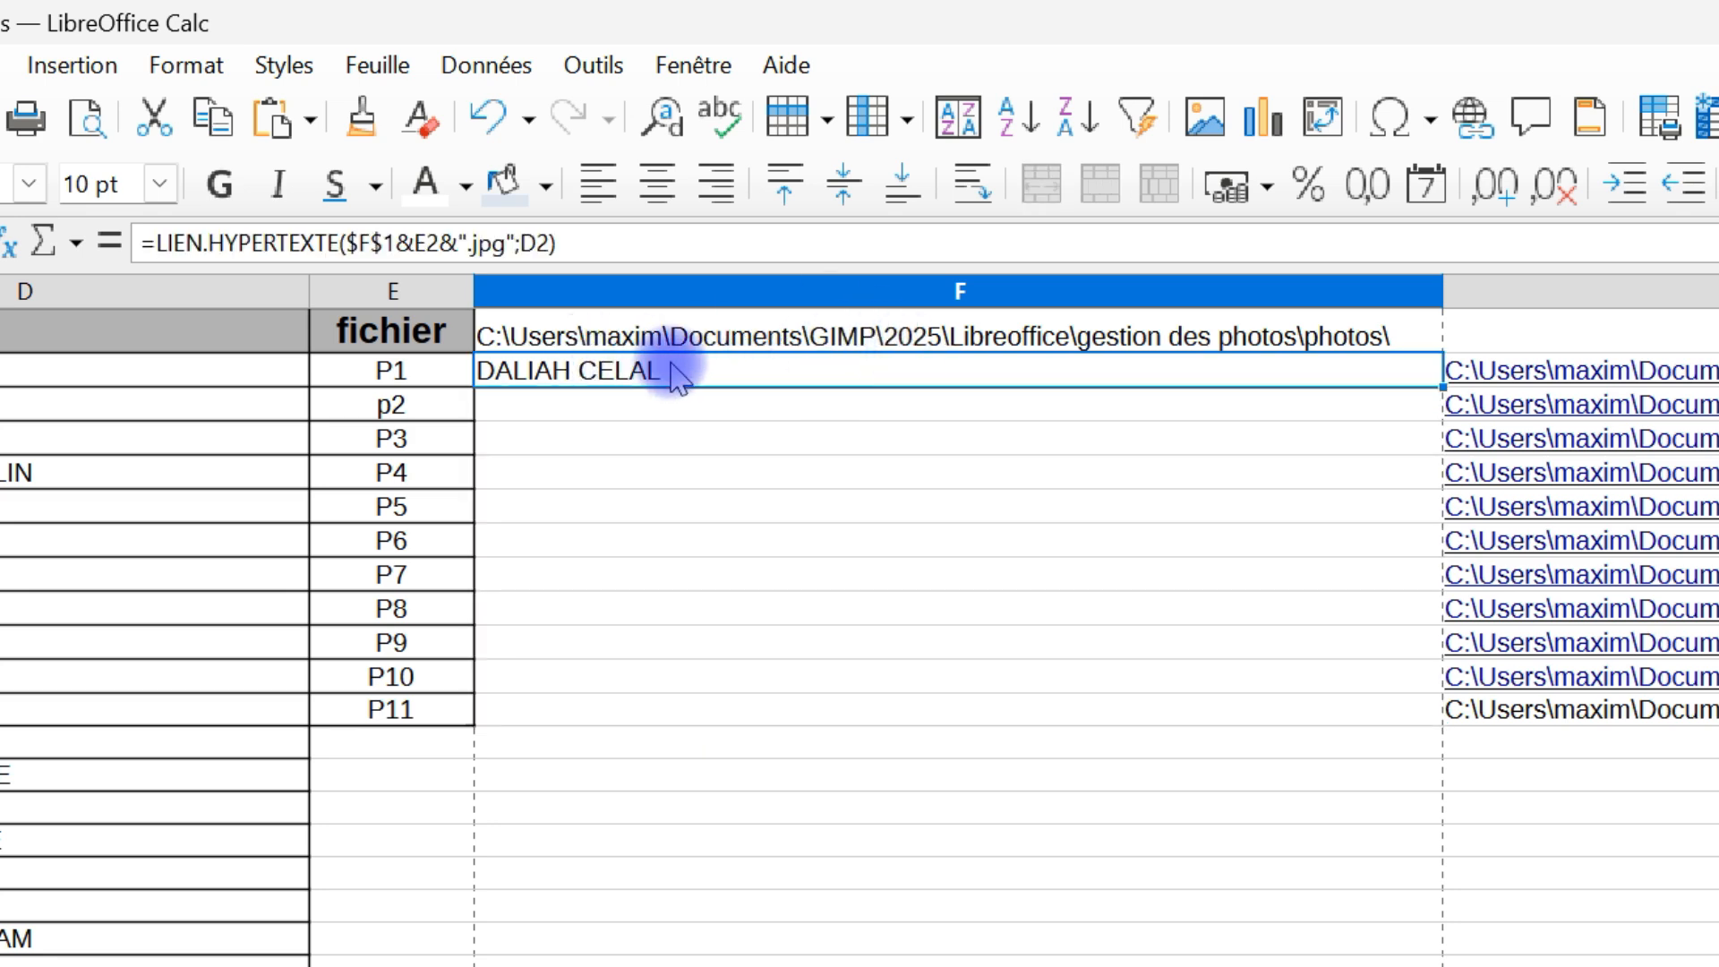
left_click_drag(1442, 385, 1423, 732)
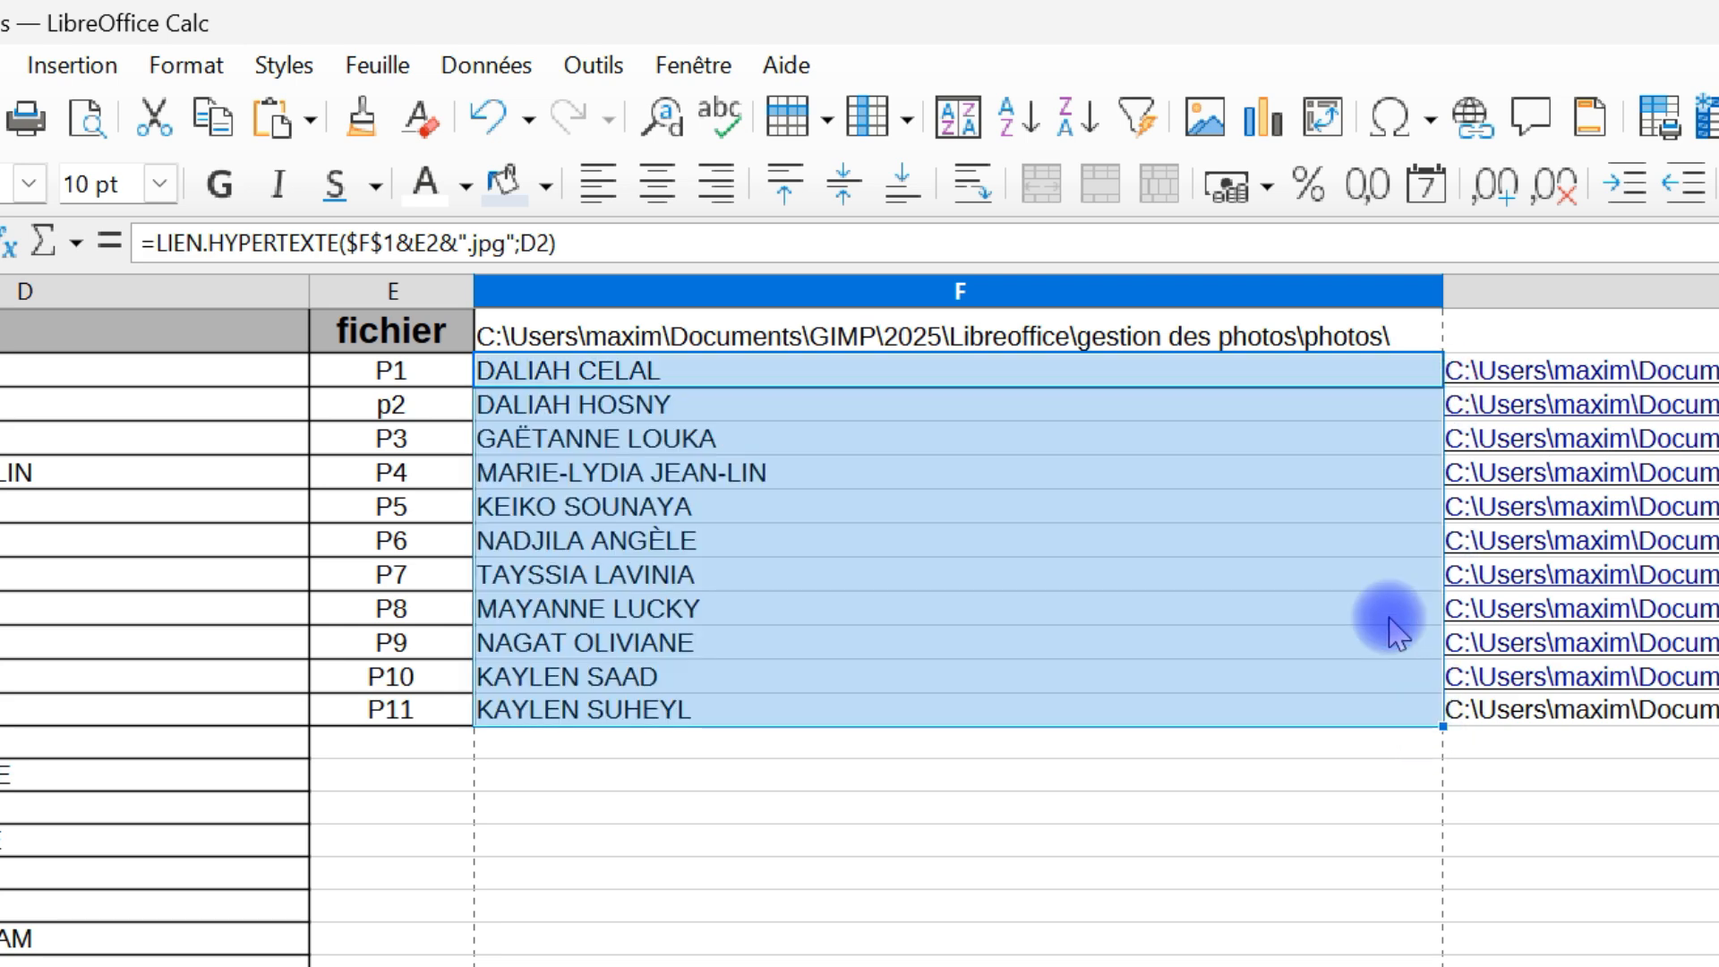
Test the filled hyperlinks in F6 and F8 by opening their photos and closing the image viewer after each
left_click(633, 514, "ctrl")
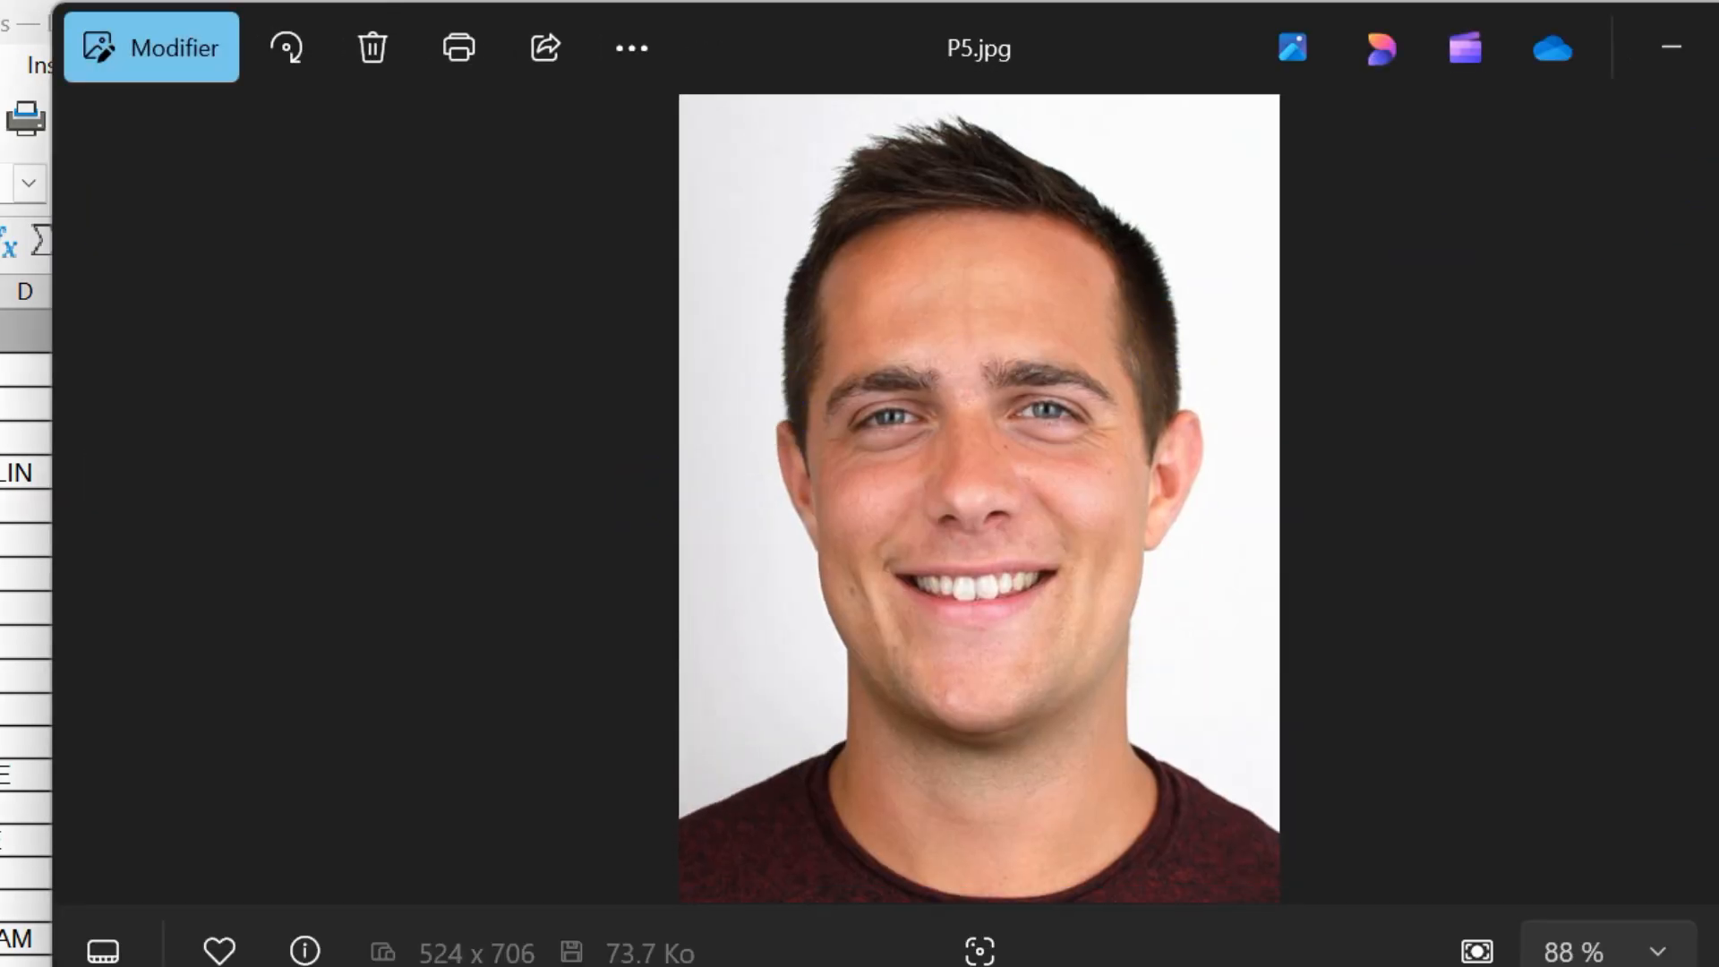
left_click(1714, 46)
left_click(650, 576, "ctrl")
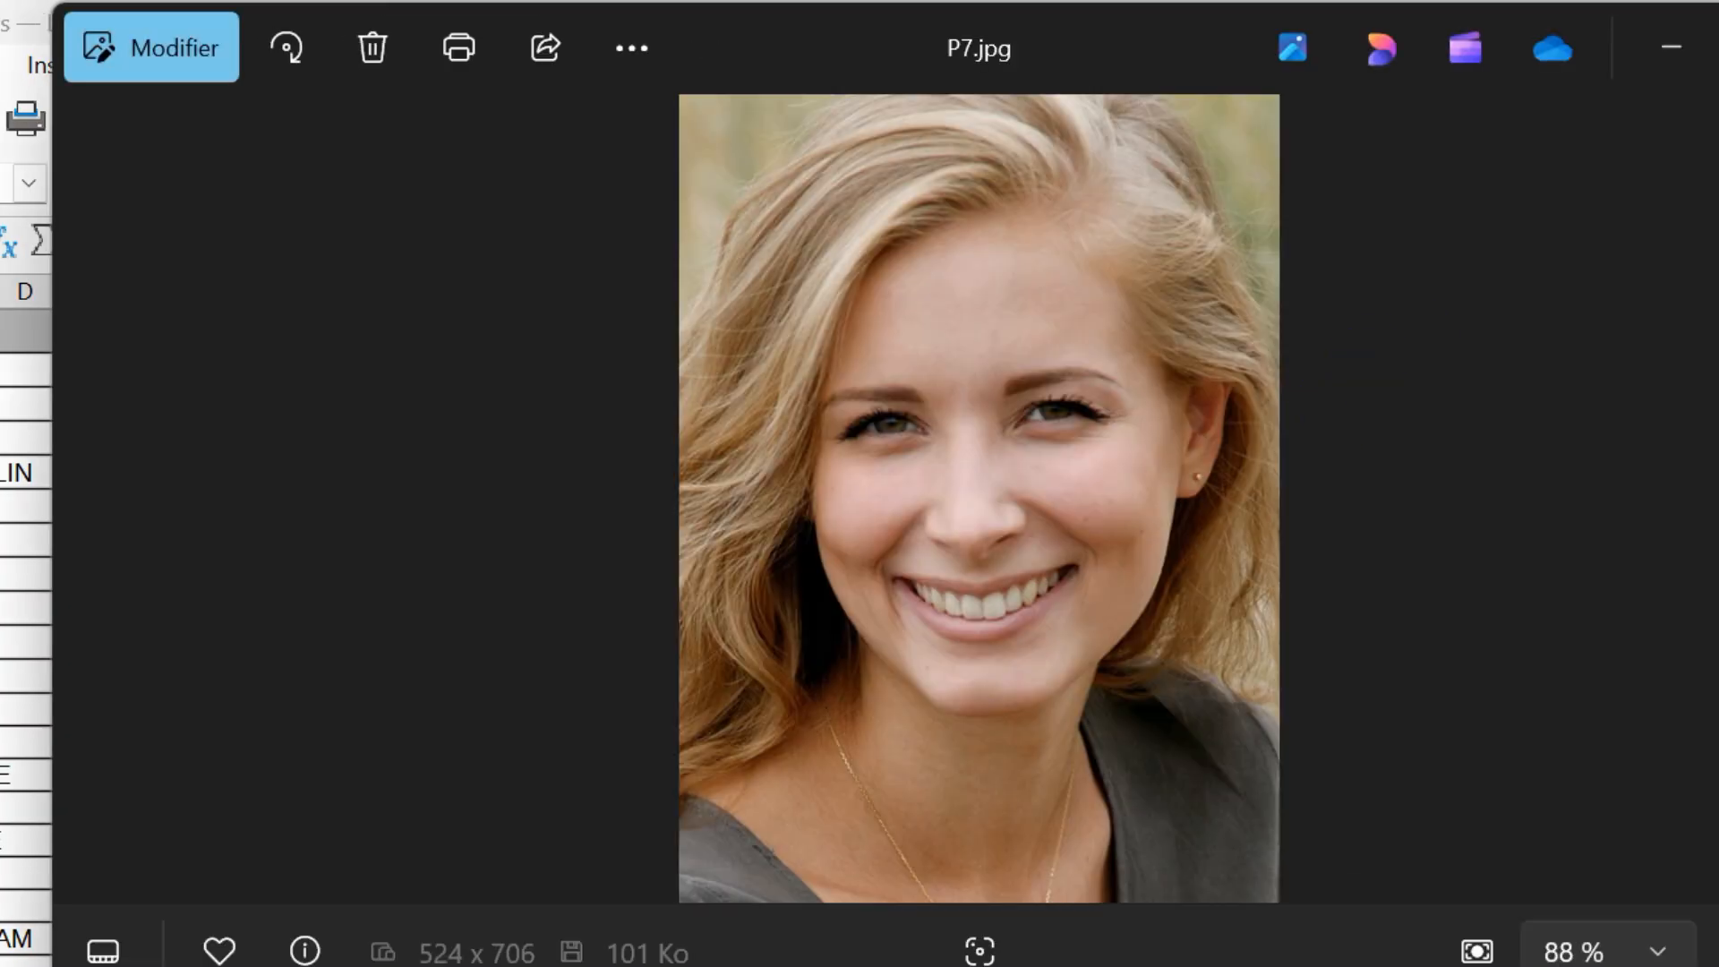
left_click(1714, 47)
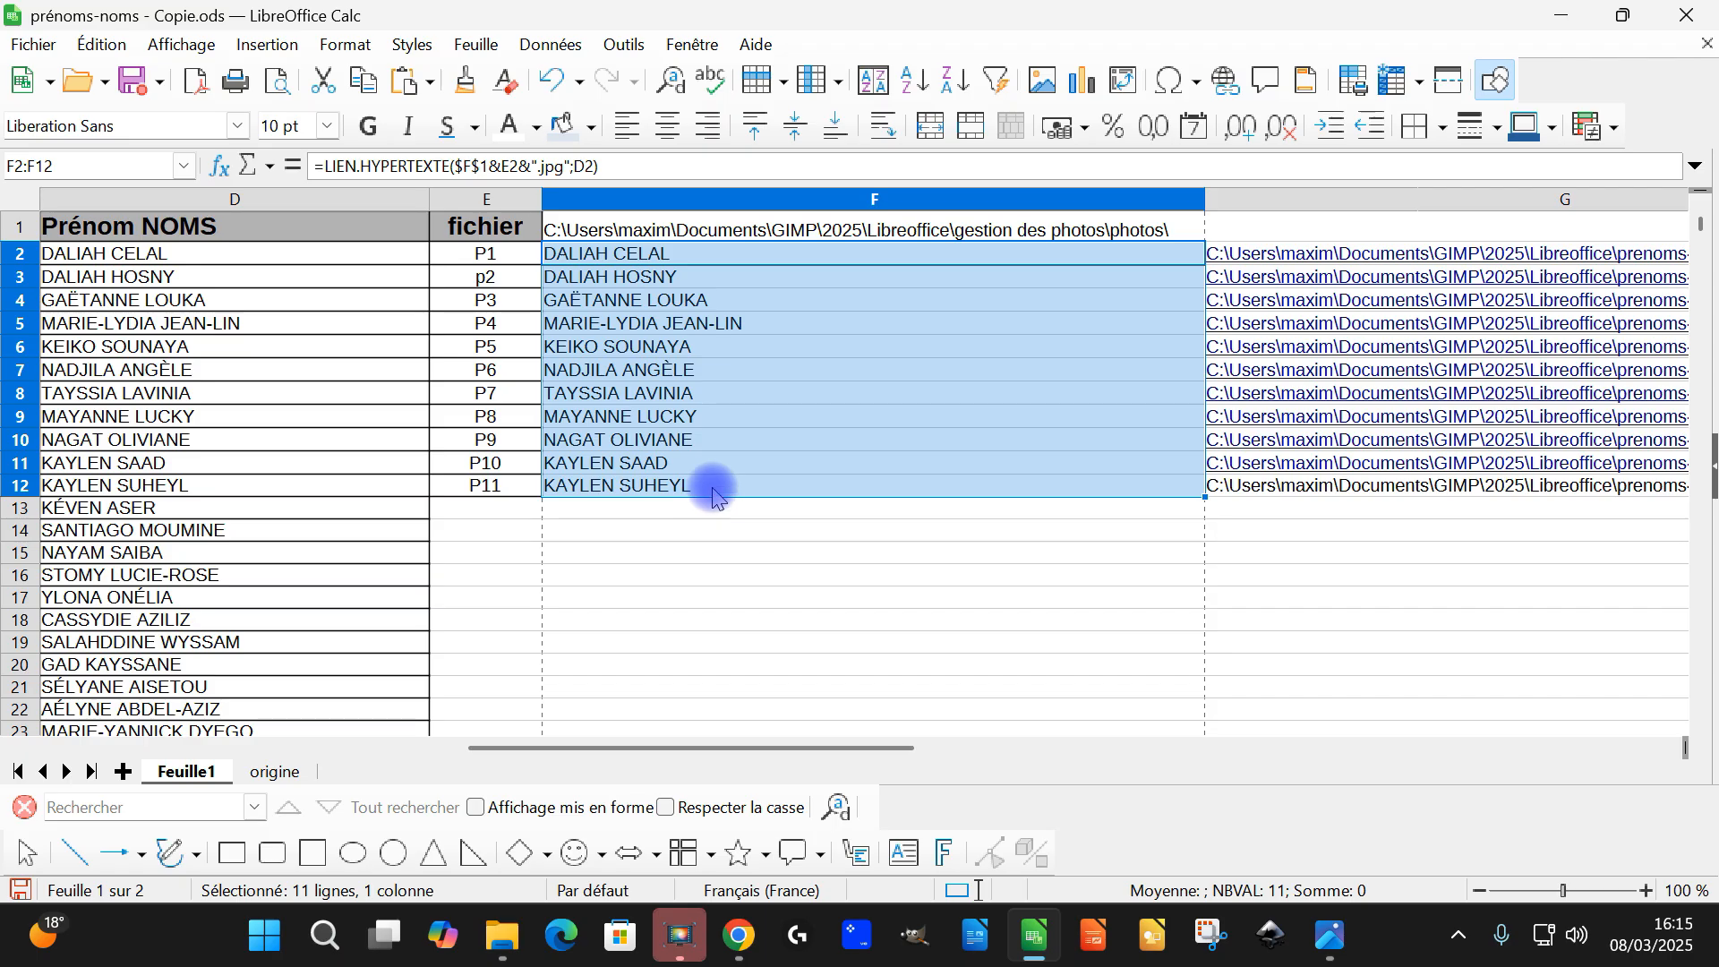
left_click(742, 672)
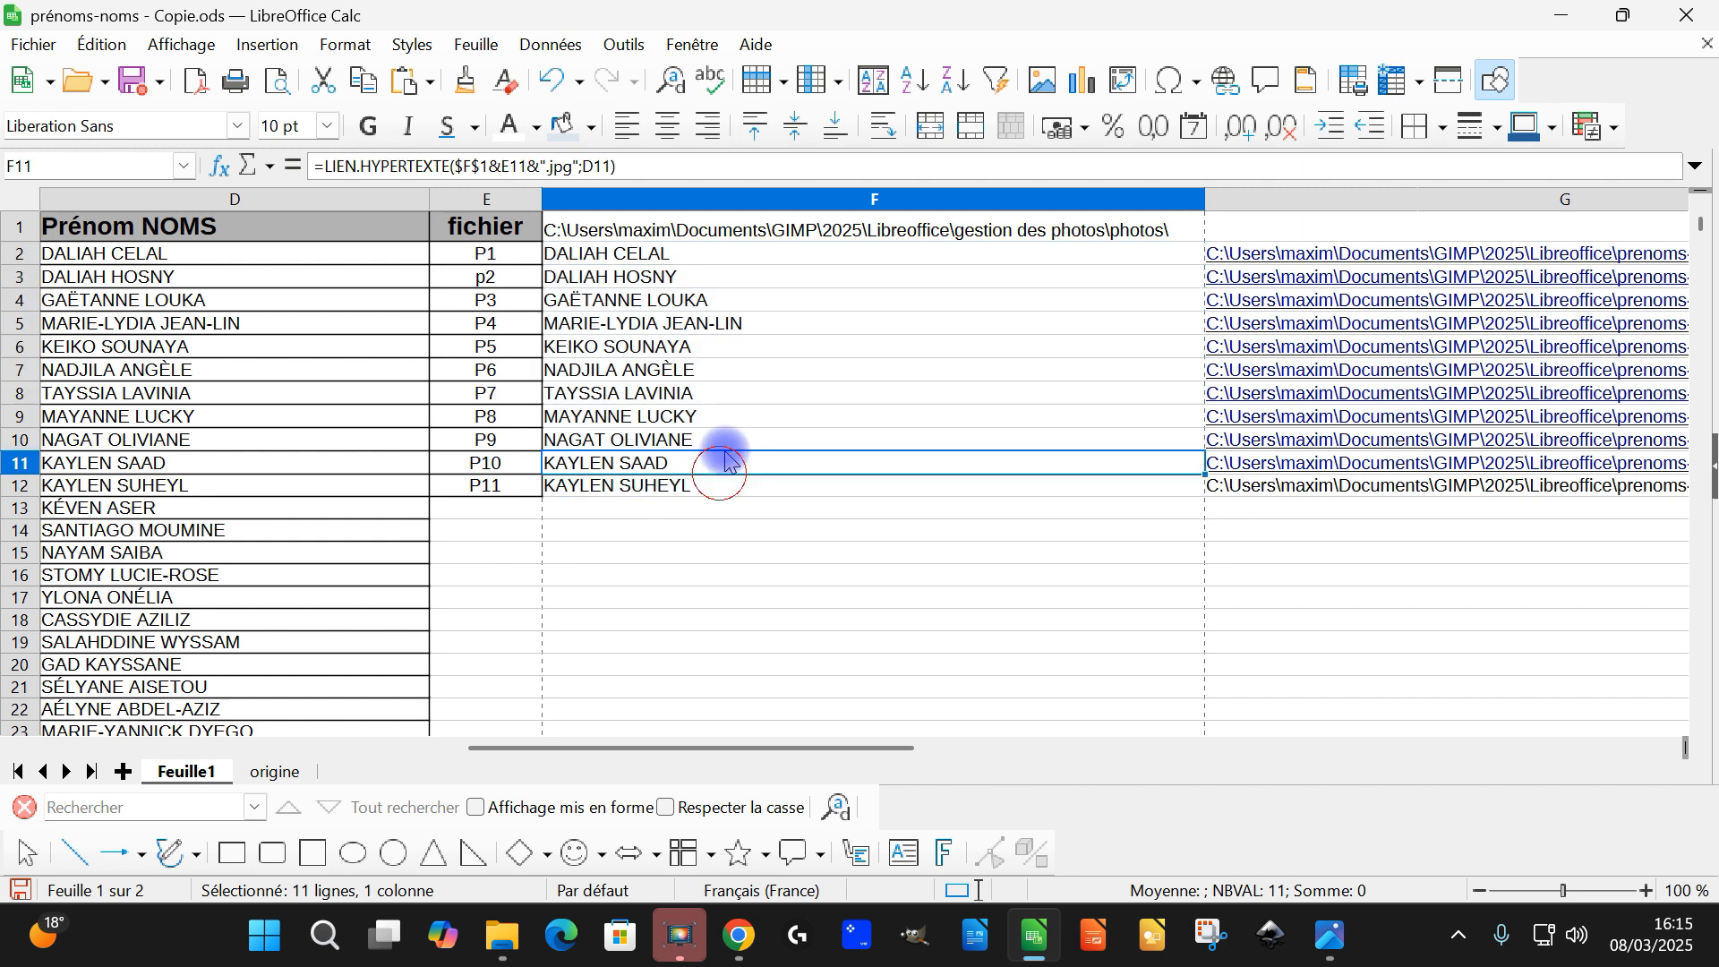
Examine the LIEN.HYPERTEXTE formula in F2 with its cell references, and the fichier column E it uses
double_click(680, 256)
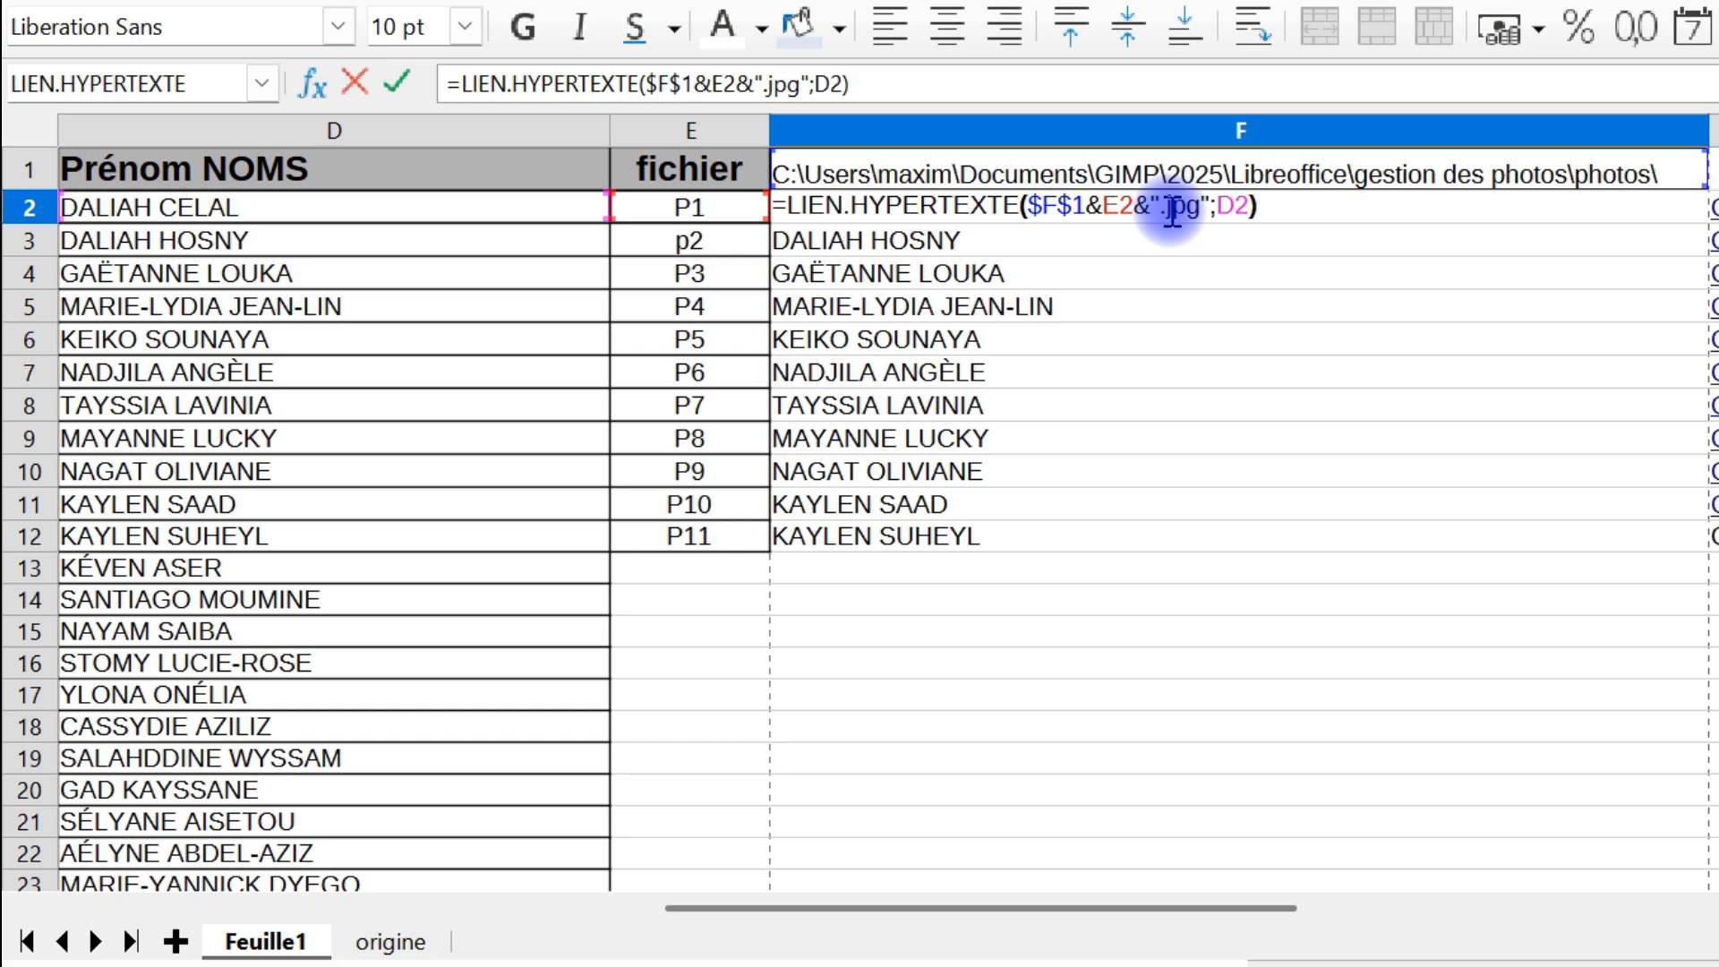
left_click(1229, 208)
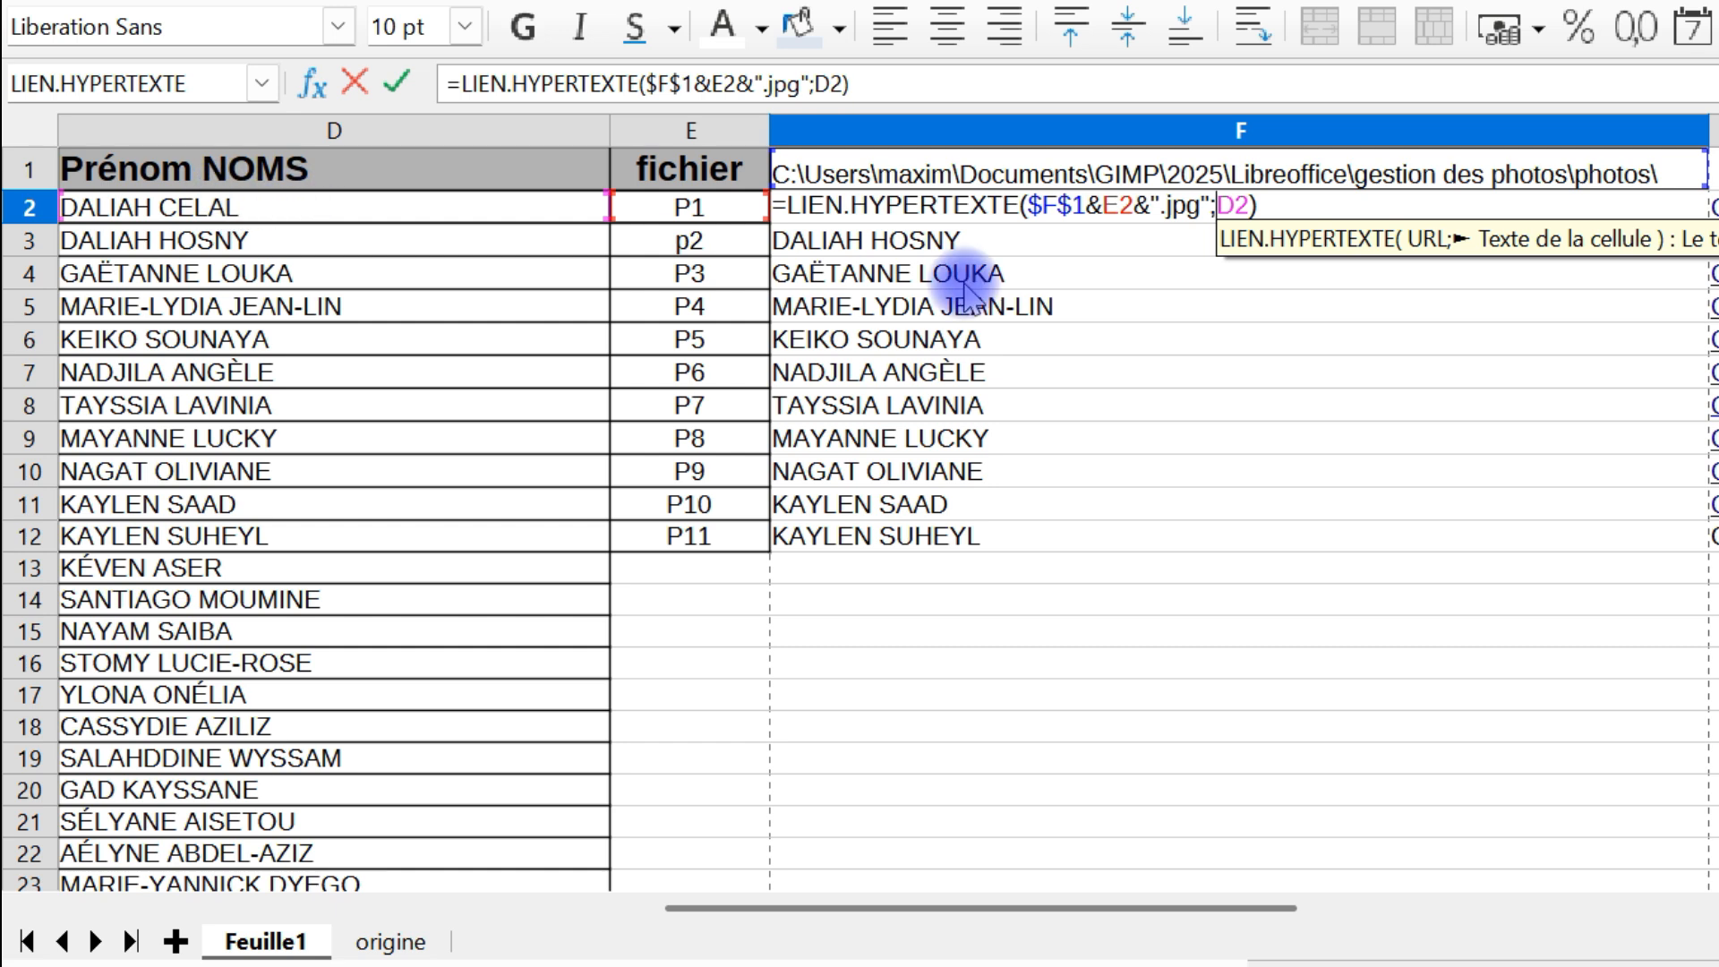
key("Return")
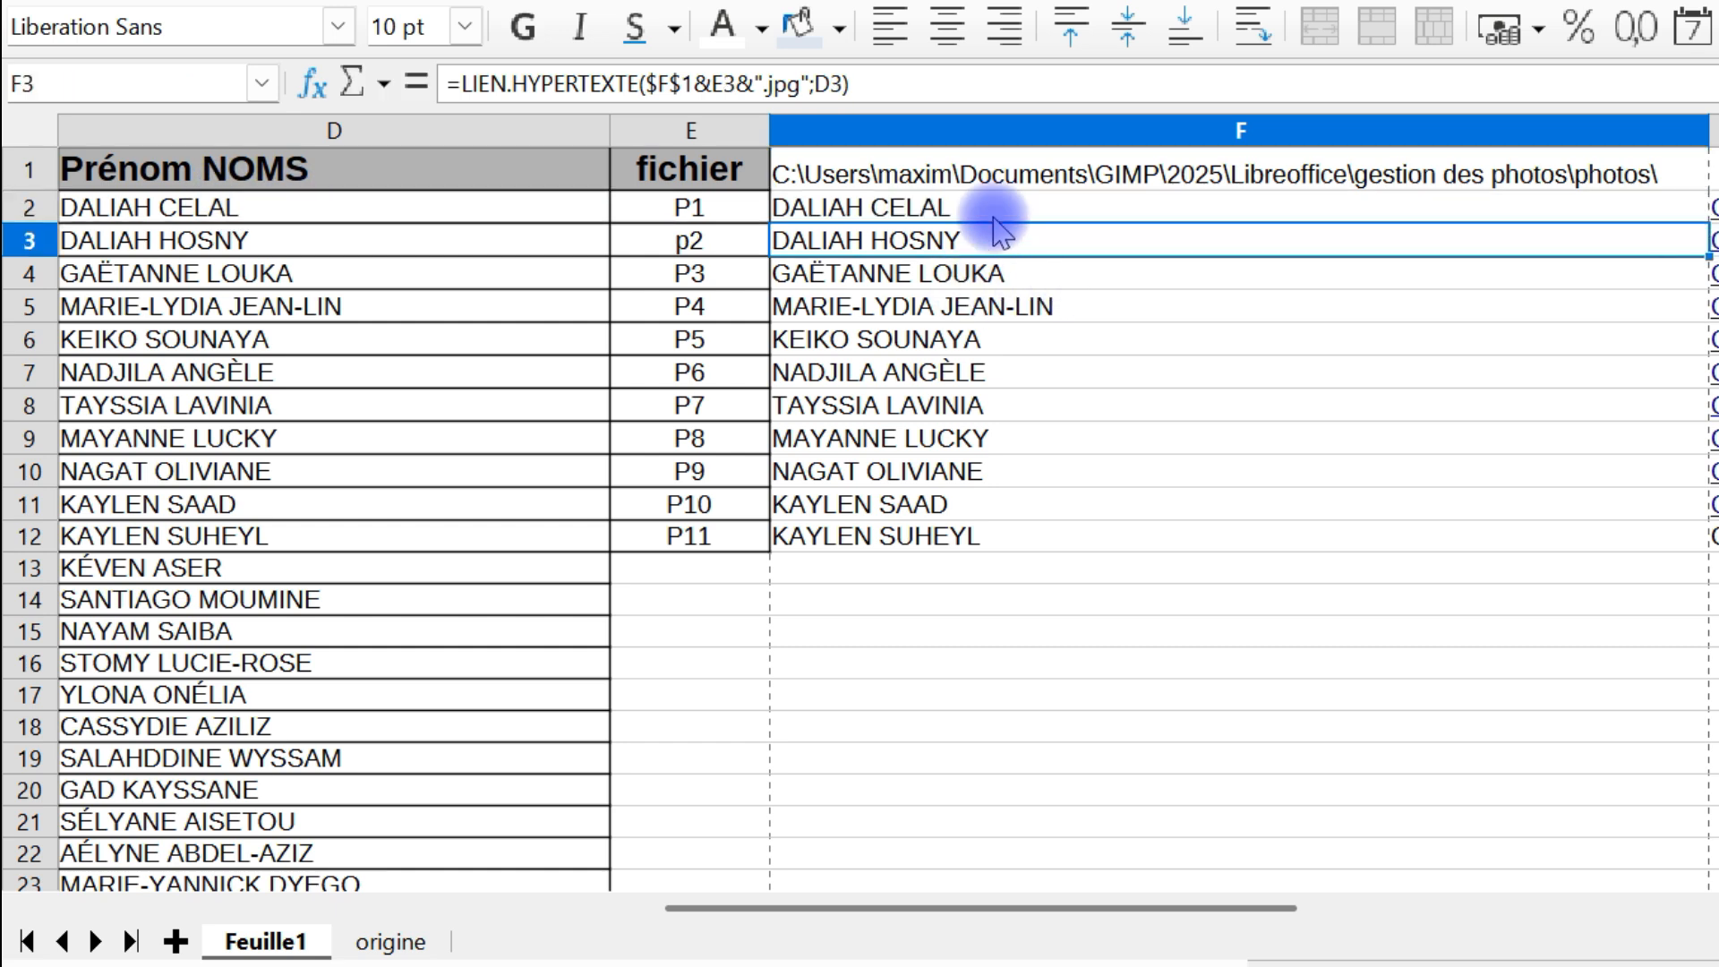
left_click(946, 215)
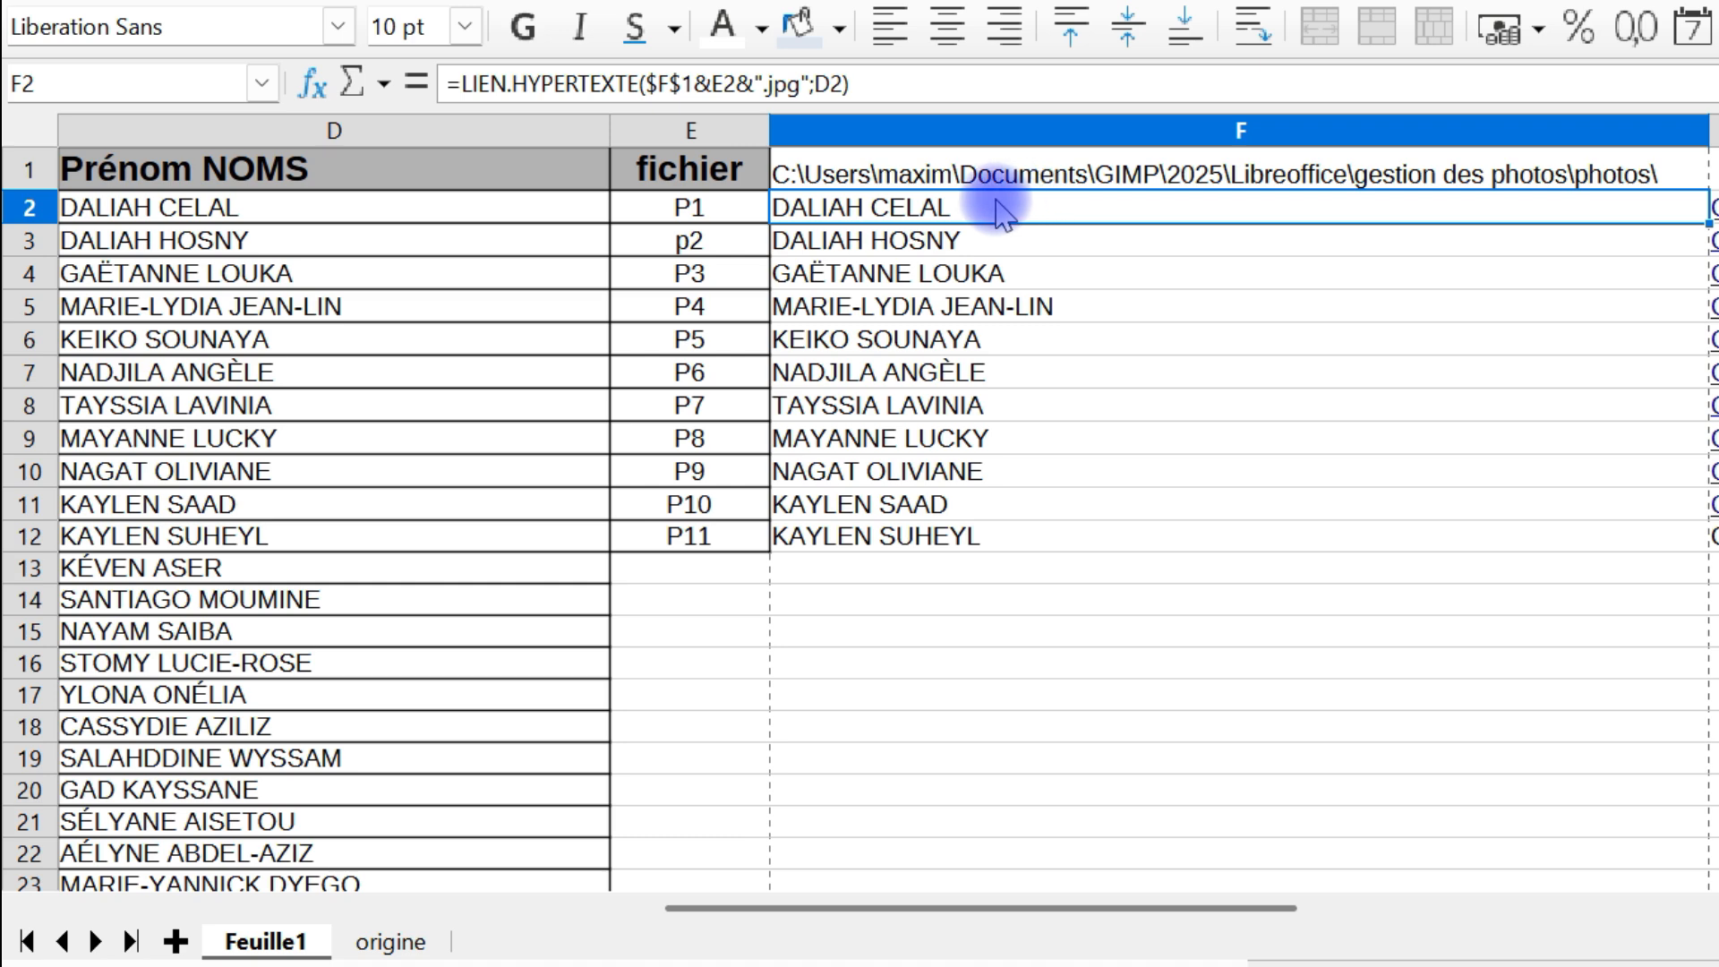
left_click(707, 219)
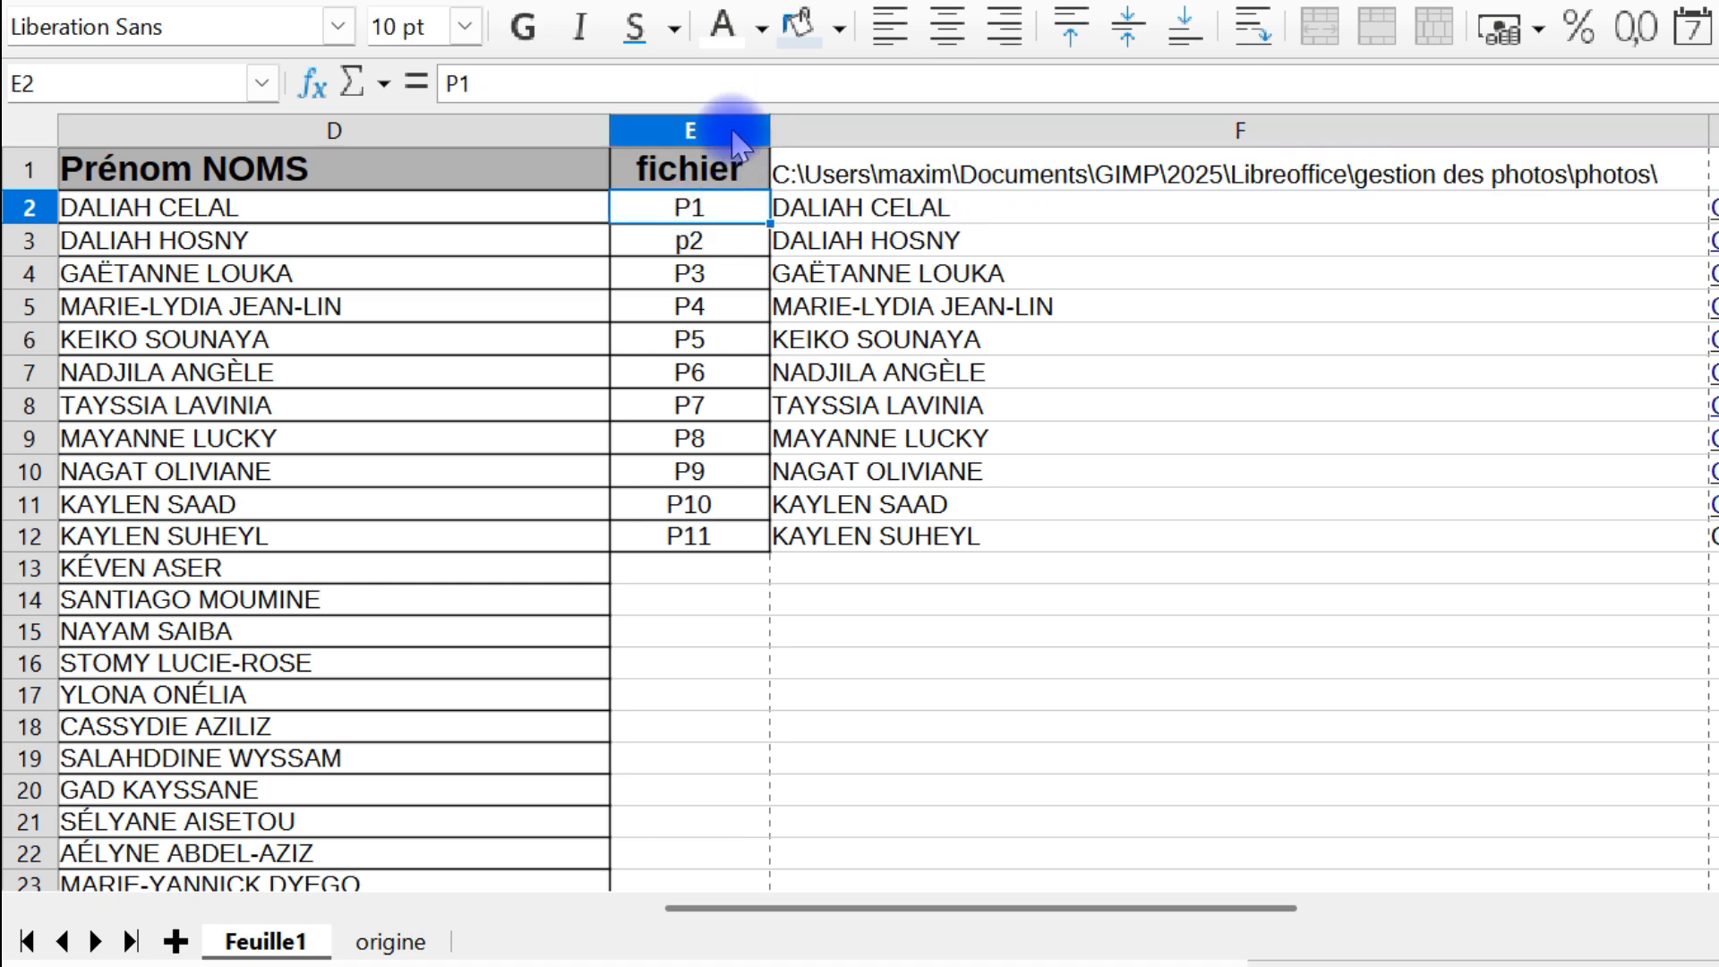
left_click(704, 132)
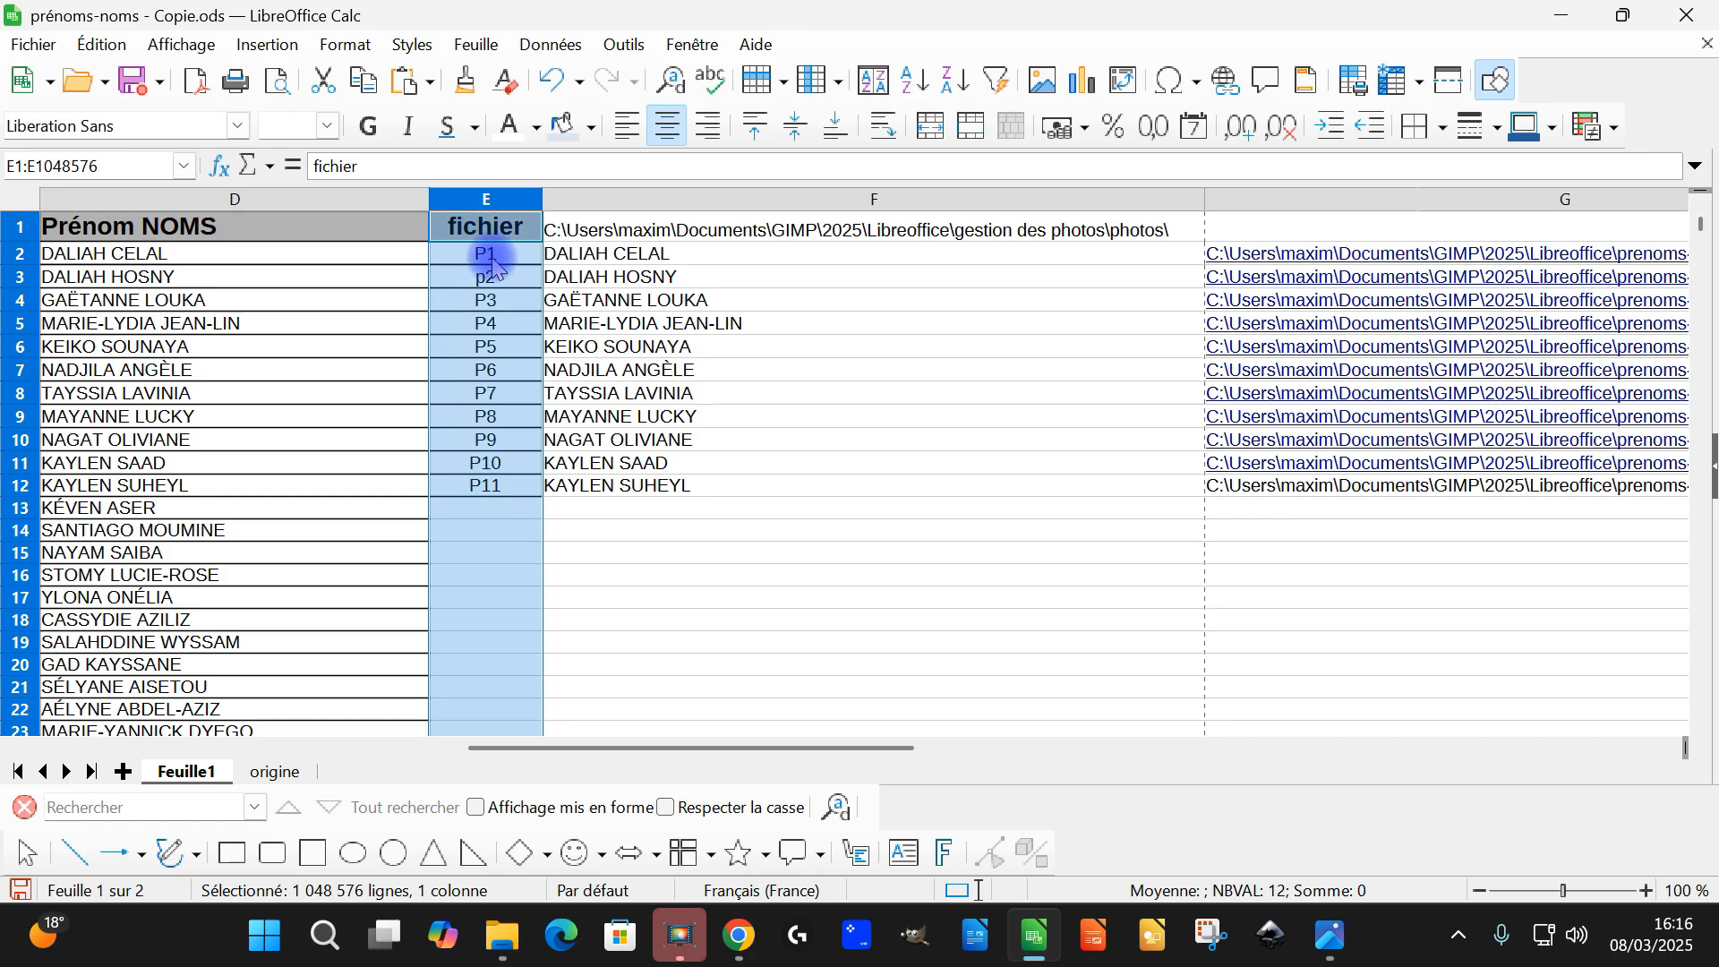
Add a hyperlink to G12 using the cell's own P11.jpg path as its URL, and test the link
left_click_drag(626, 746, 801, 761)
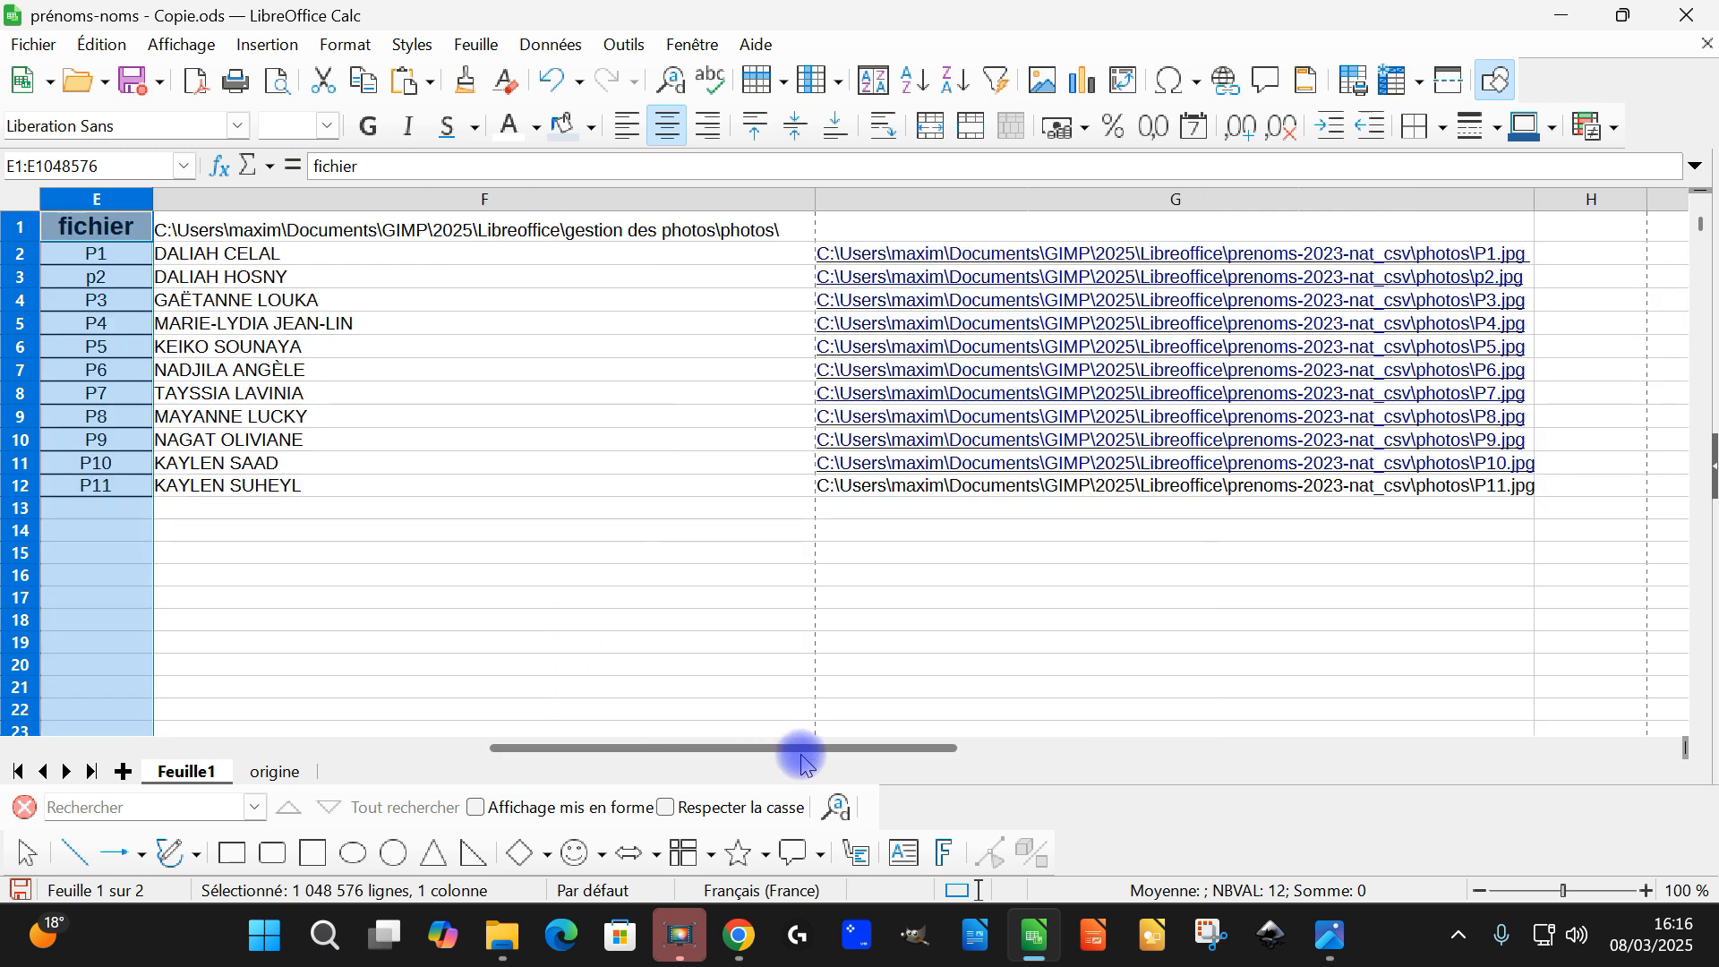
left_click(875, 492)
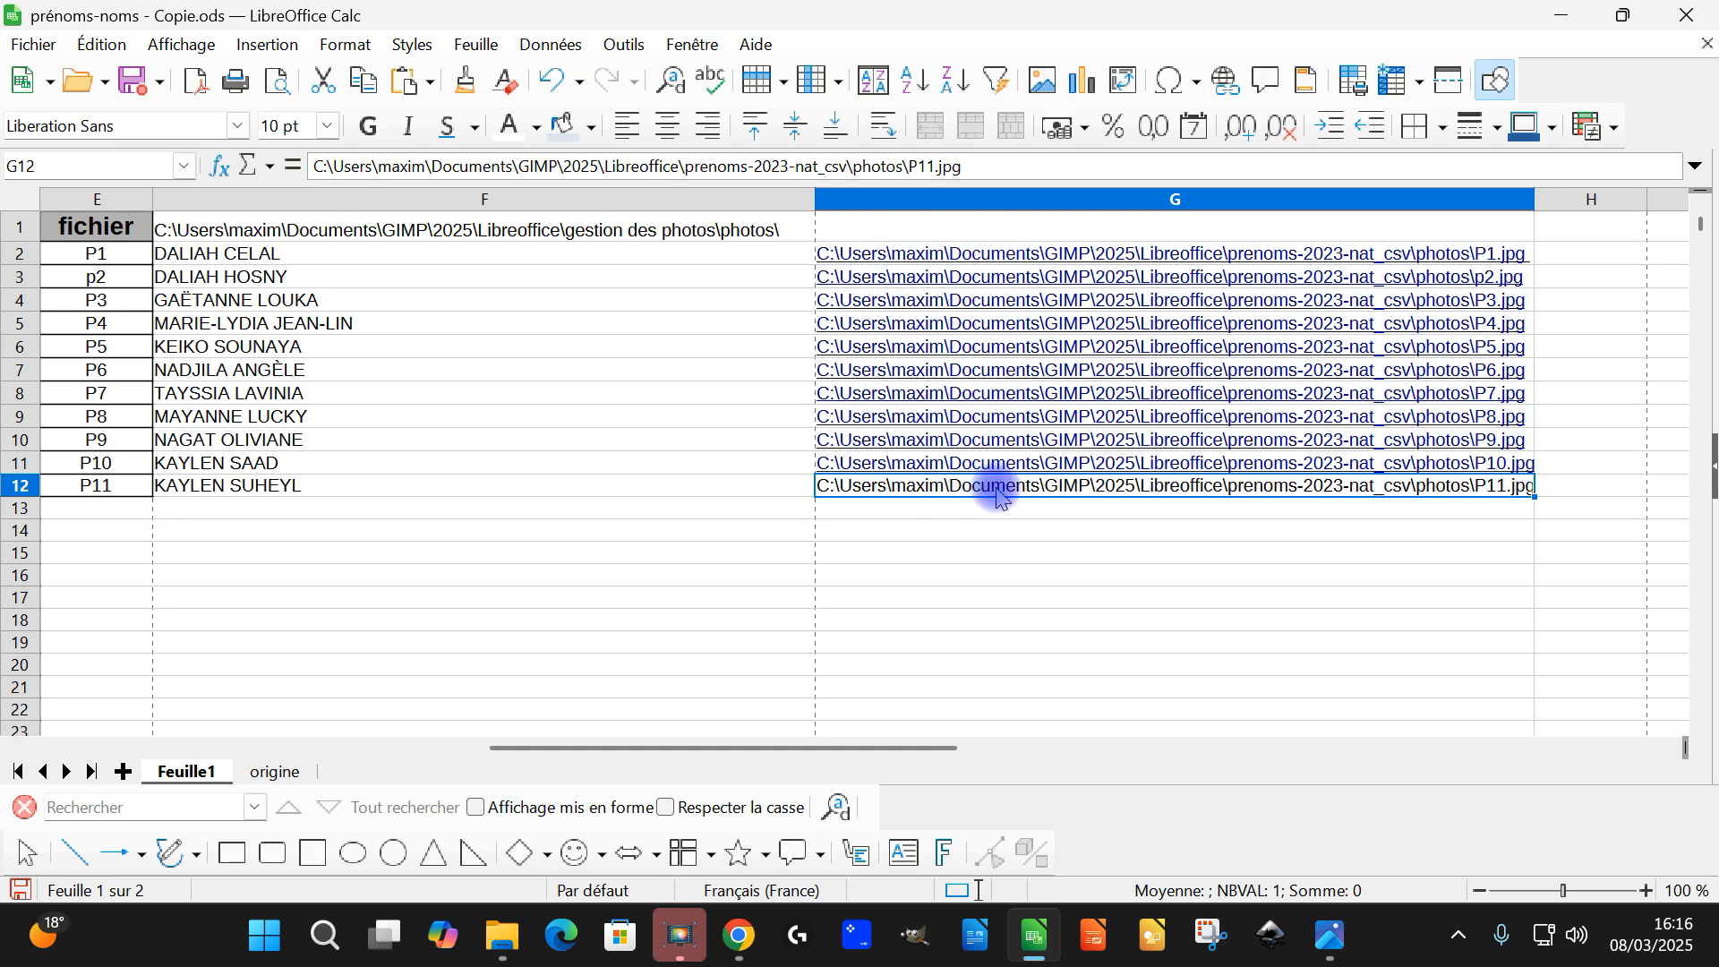
key("ctrl+c")
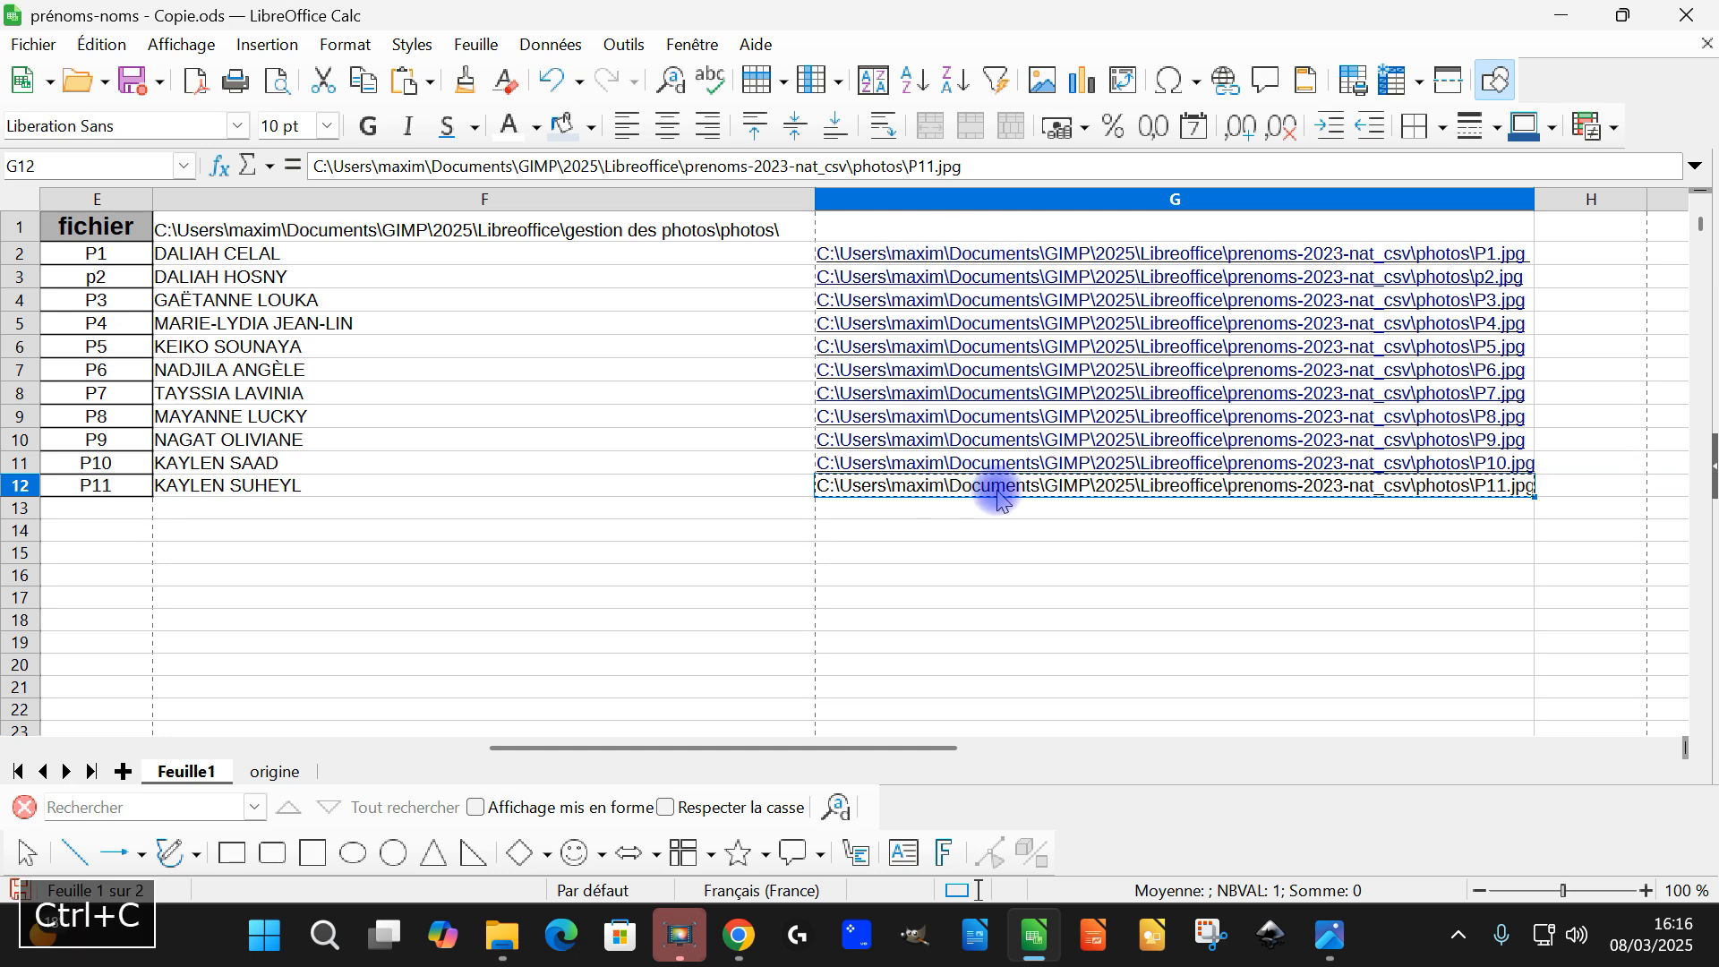
left_click(269, 44)
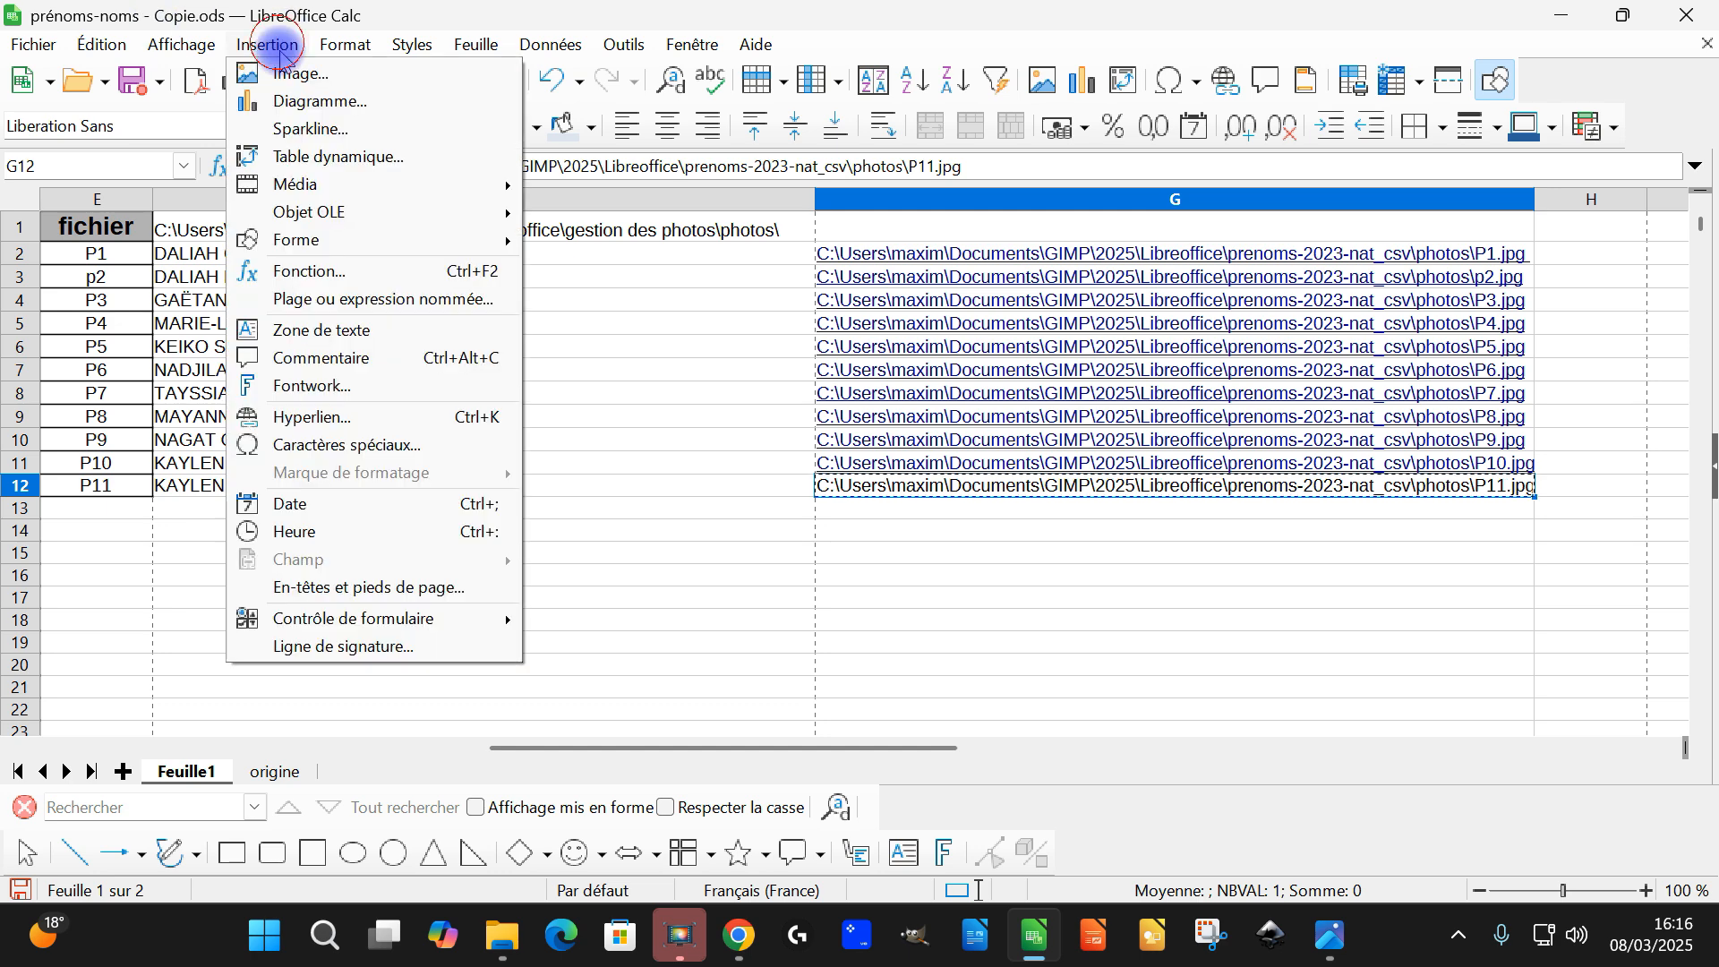
left_click(394, 417)
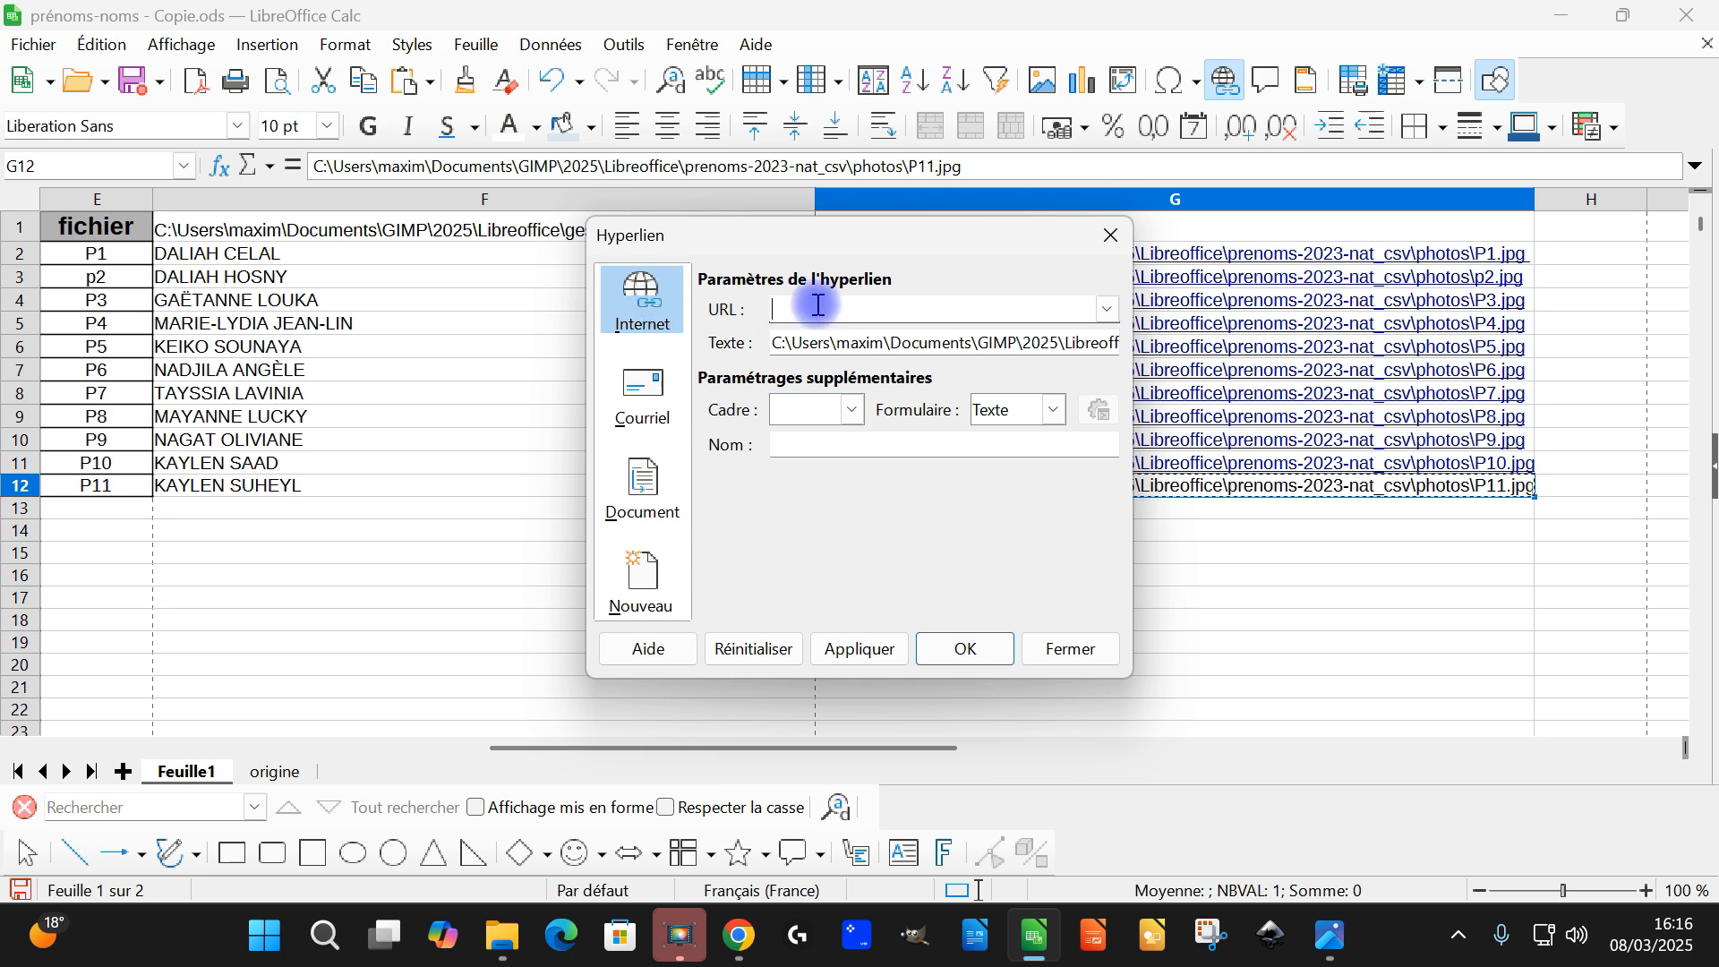
key("ctrl+v")
left_click(964, 648)
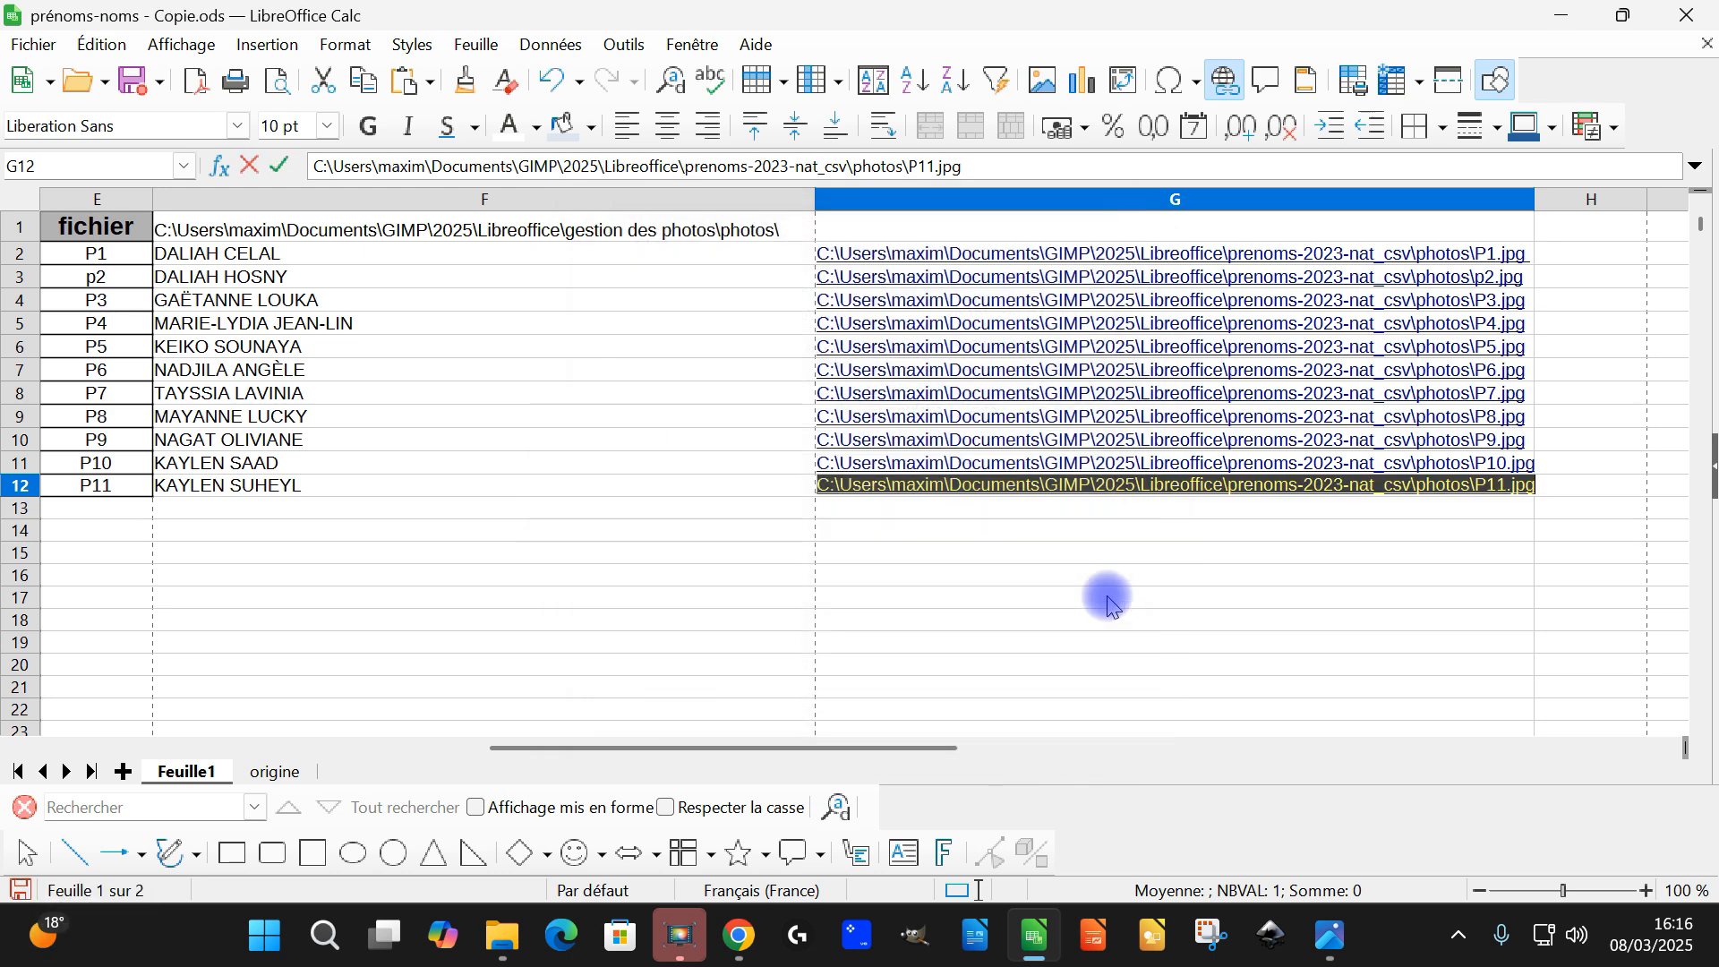
left_click(1194, 532)
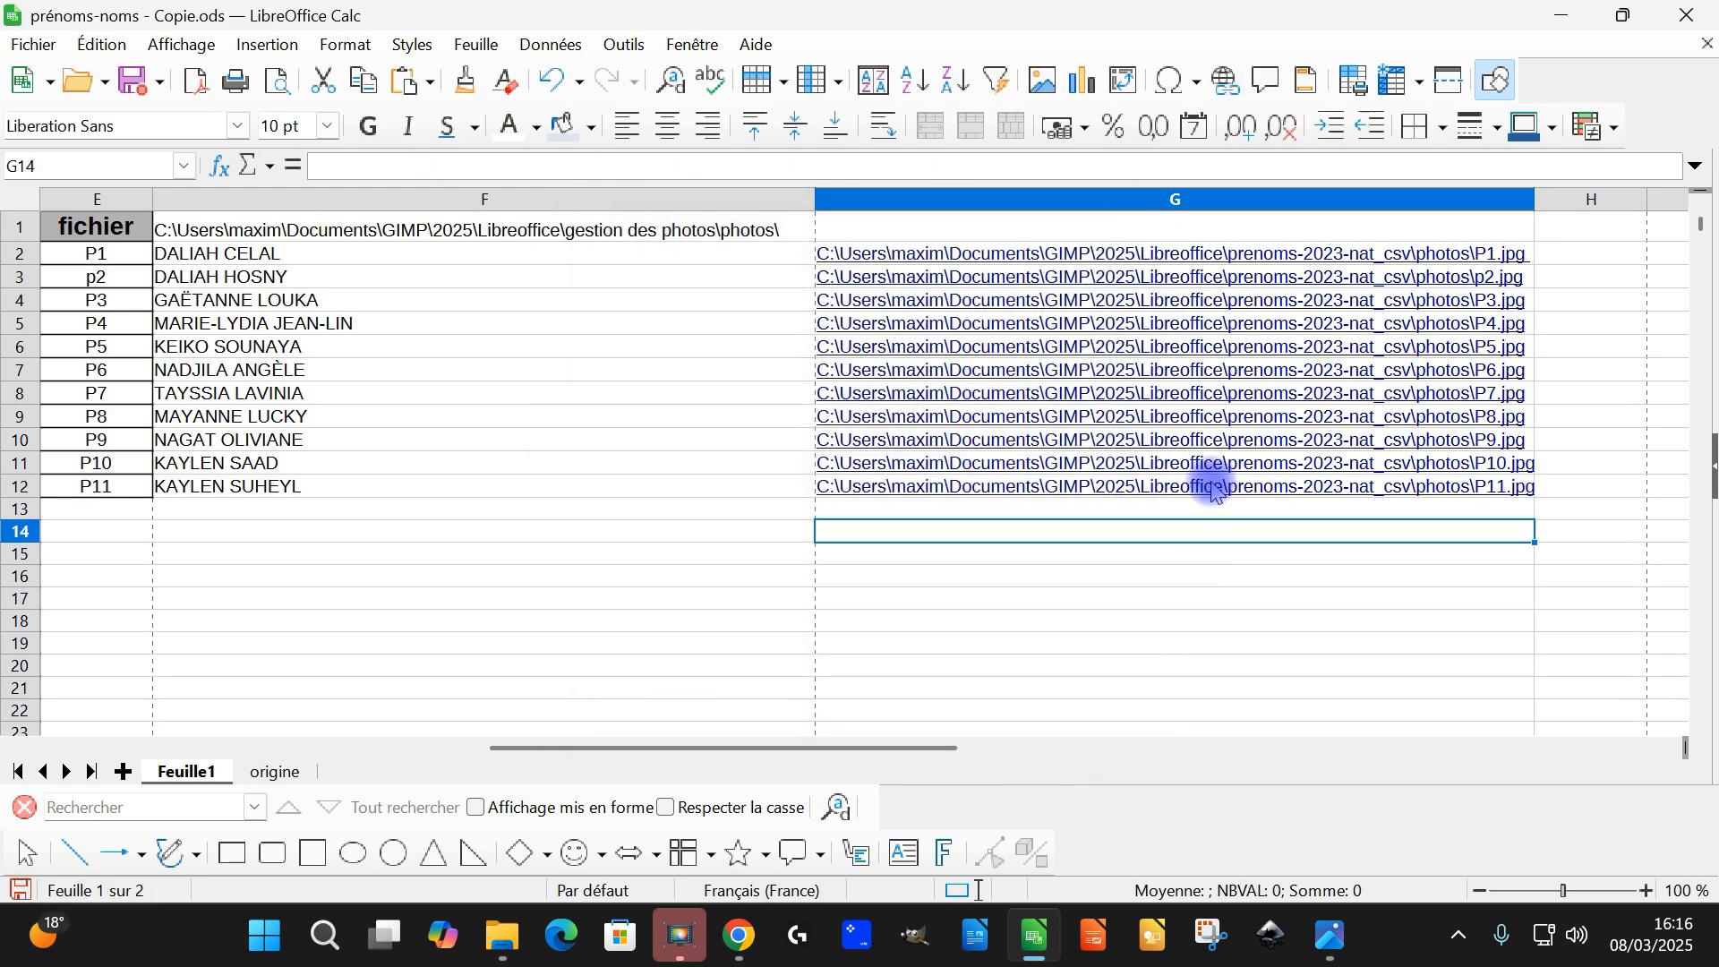
left_click(1149, 490, "ctrl")
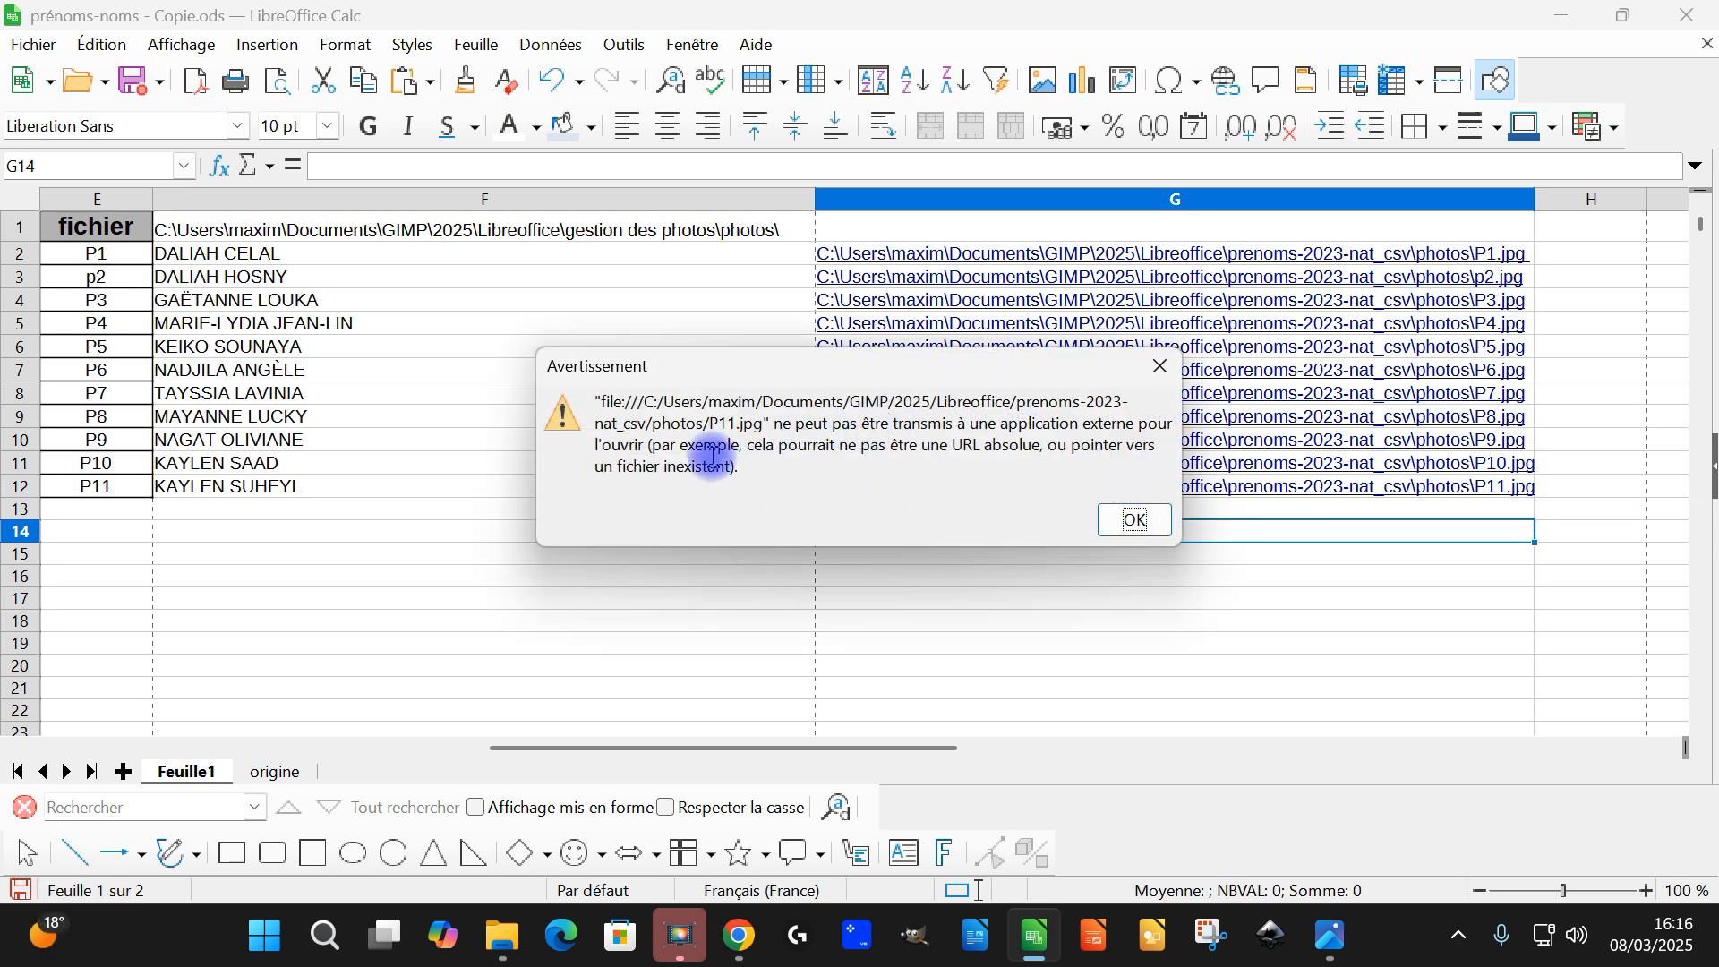
left_click(1131, 521)
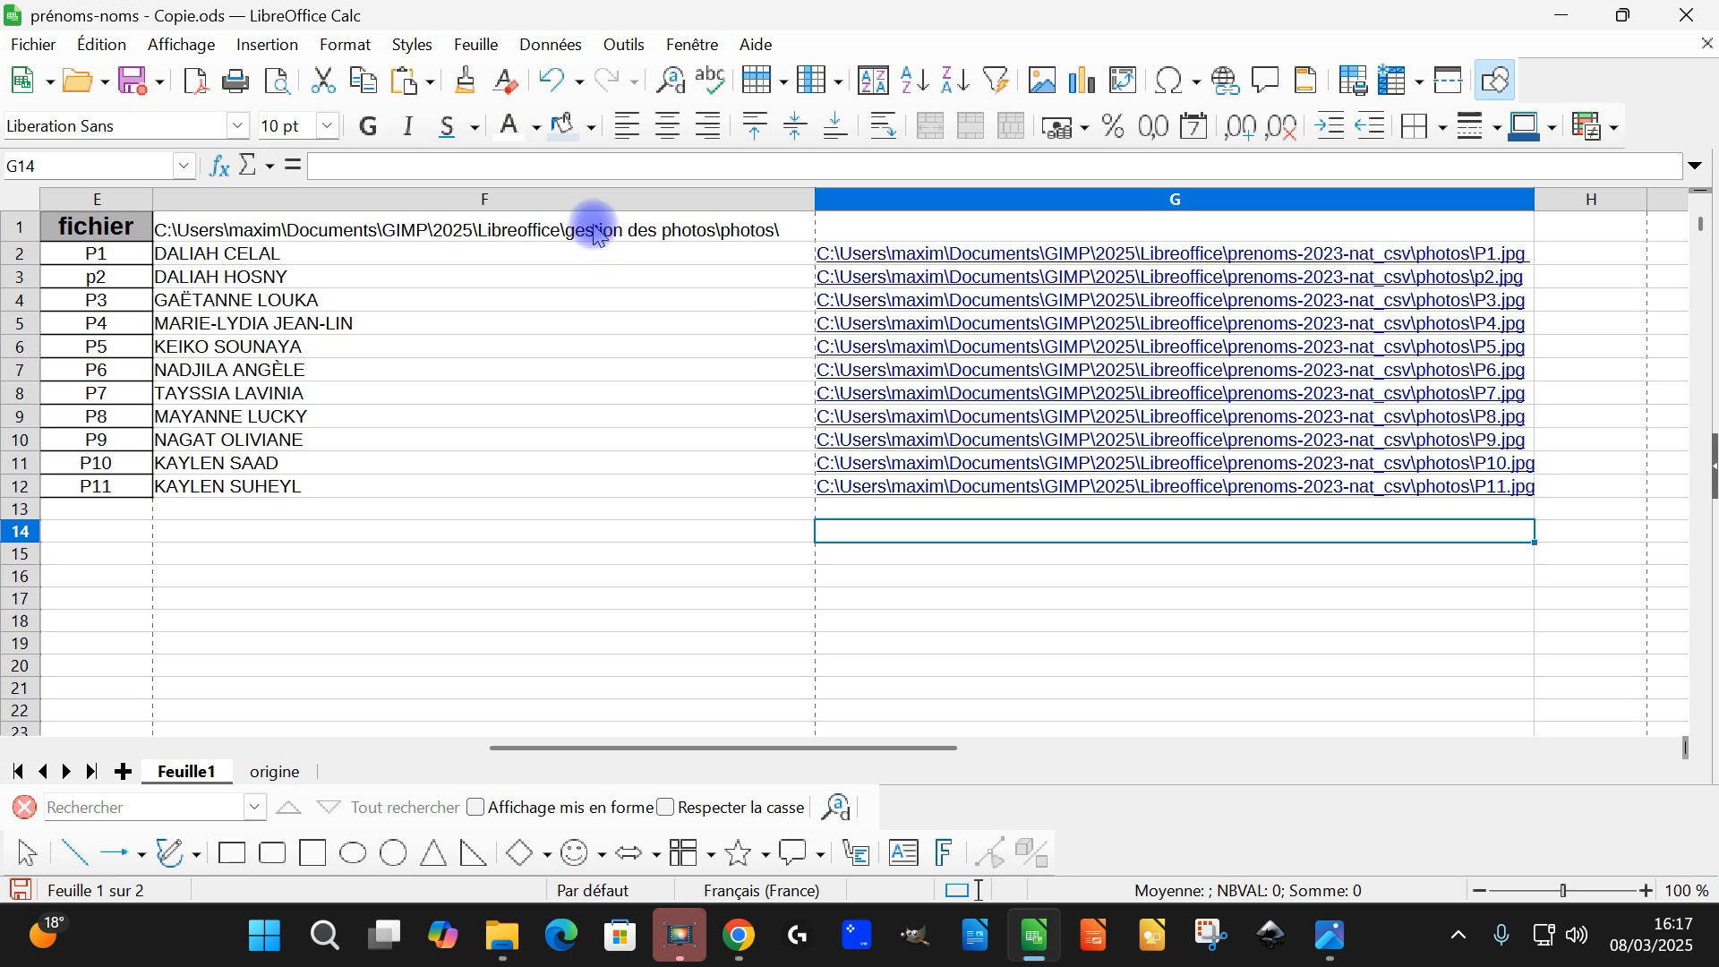
Replace the folder name "gestion des photos" in the F1 path with "hfghfghfgh", and undo the change
left_click(599, 231)
triple_click(610, 232)
left_click(598, 222)
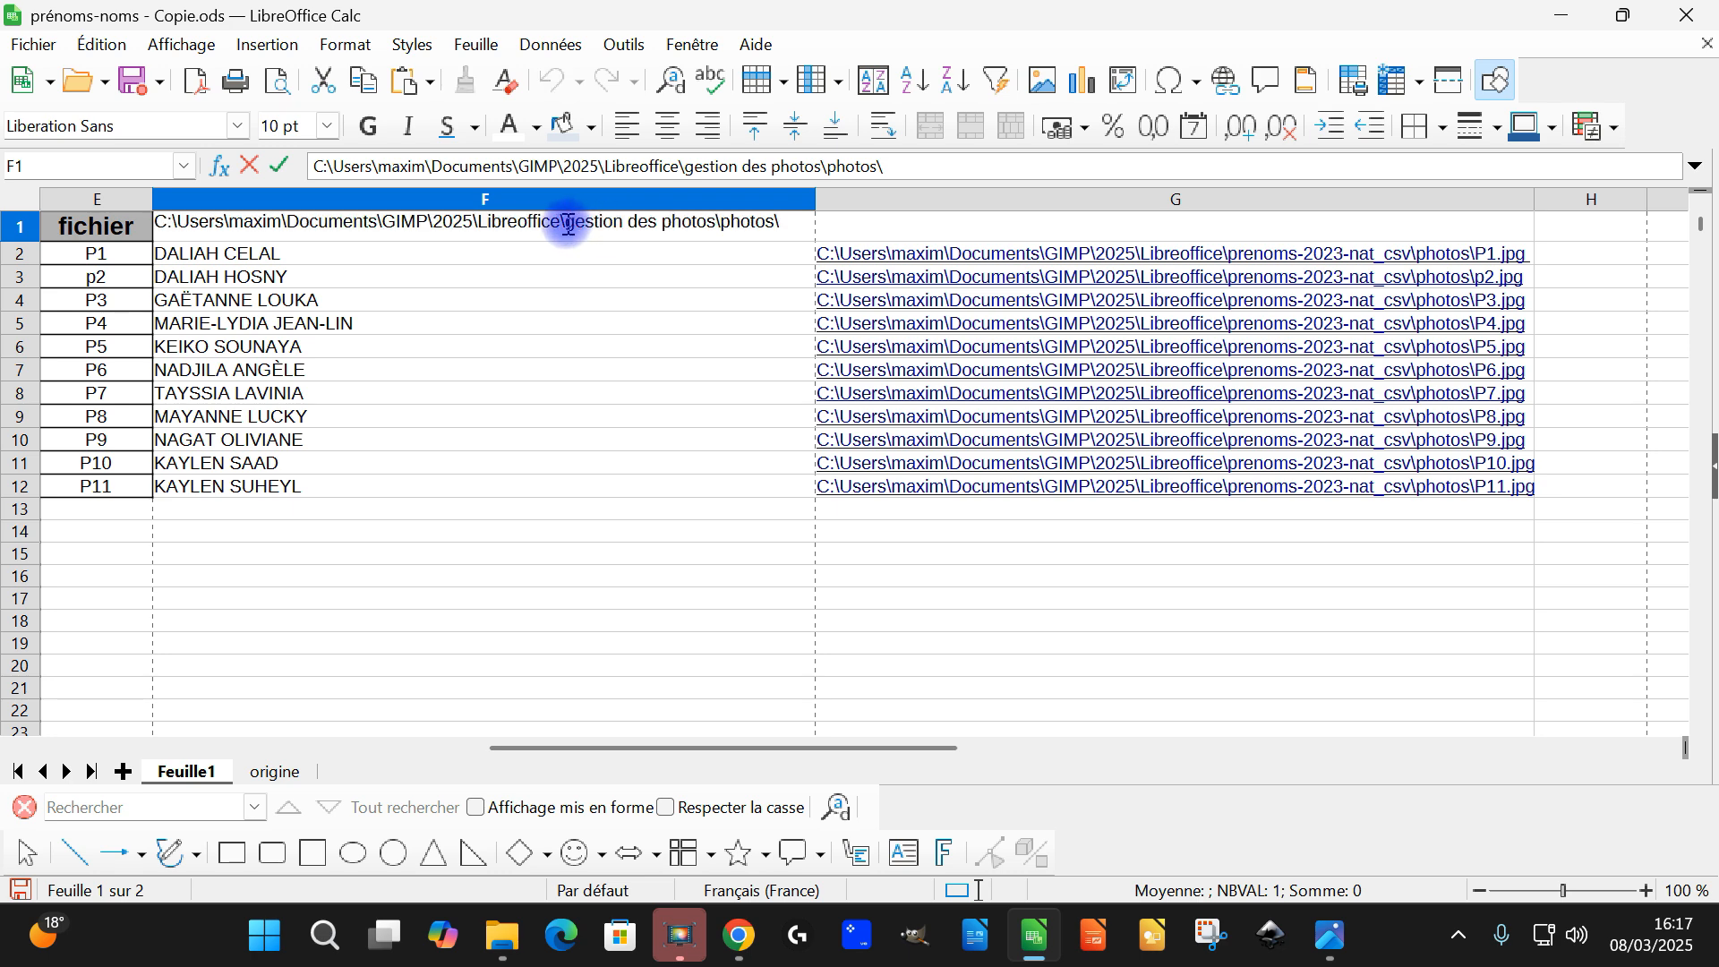
left_click_drag(567, 224, 669, 220)
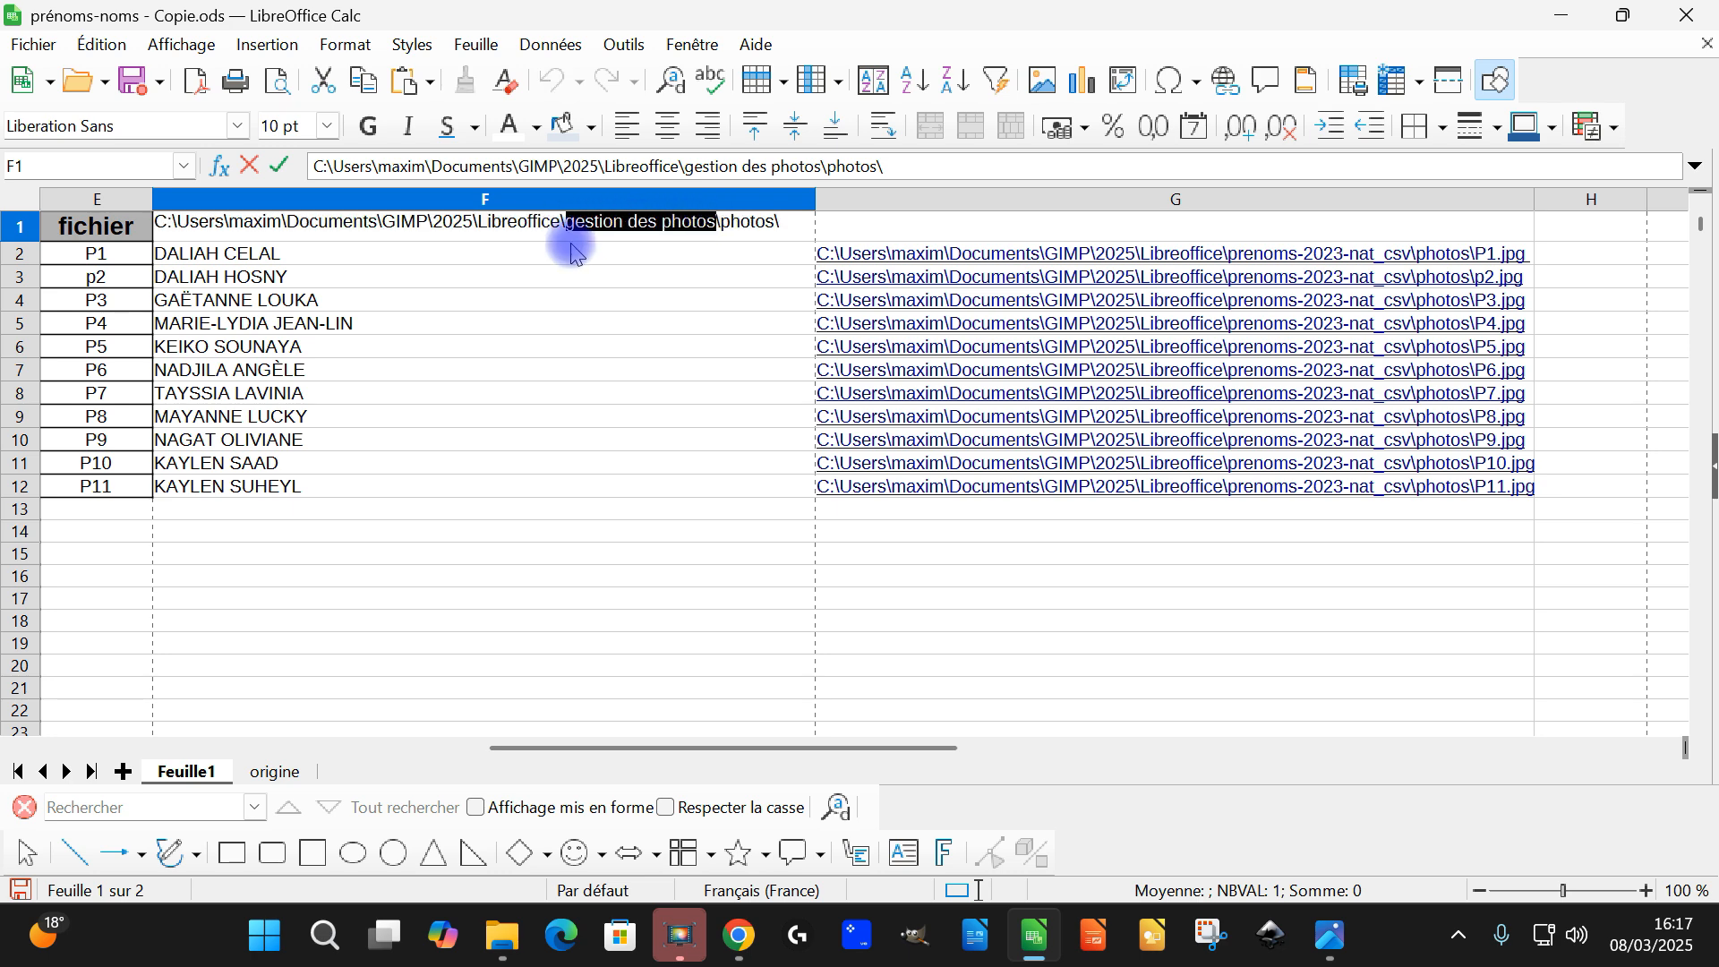
type("hfgh")
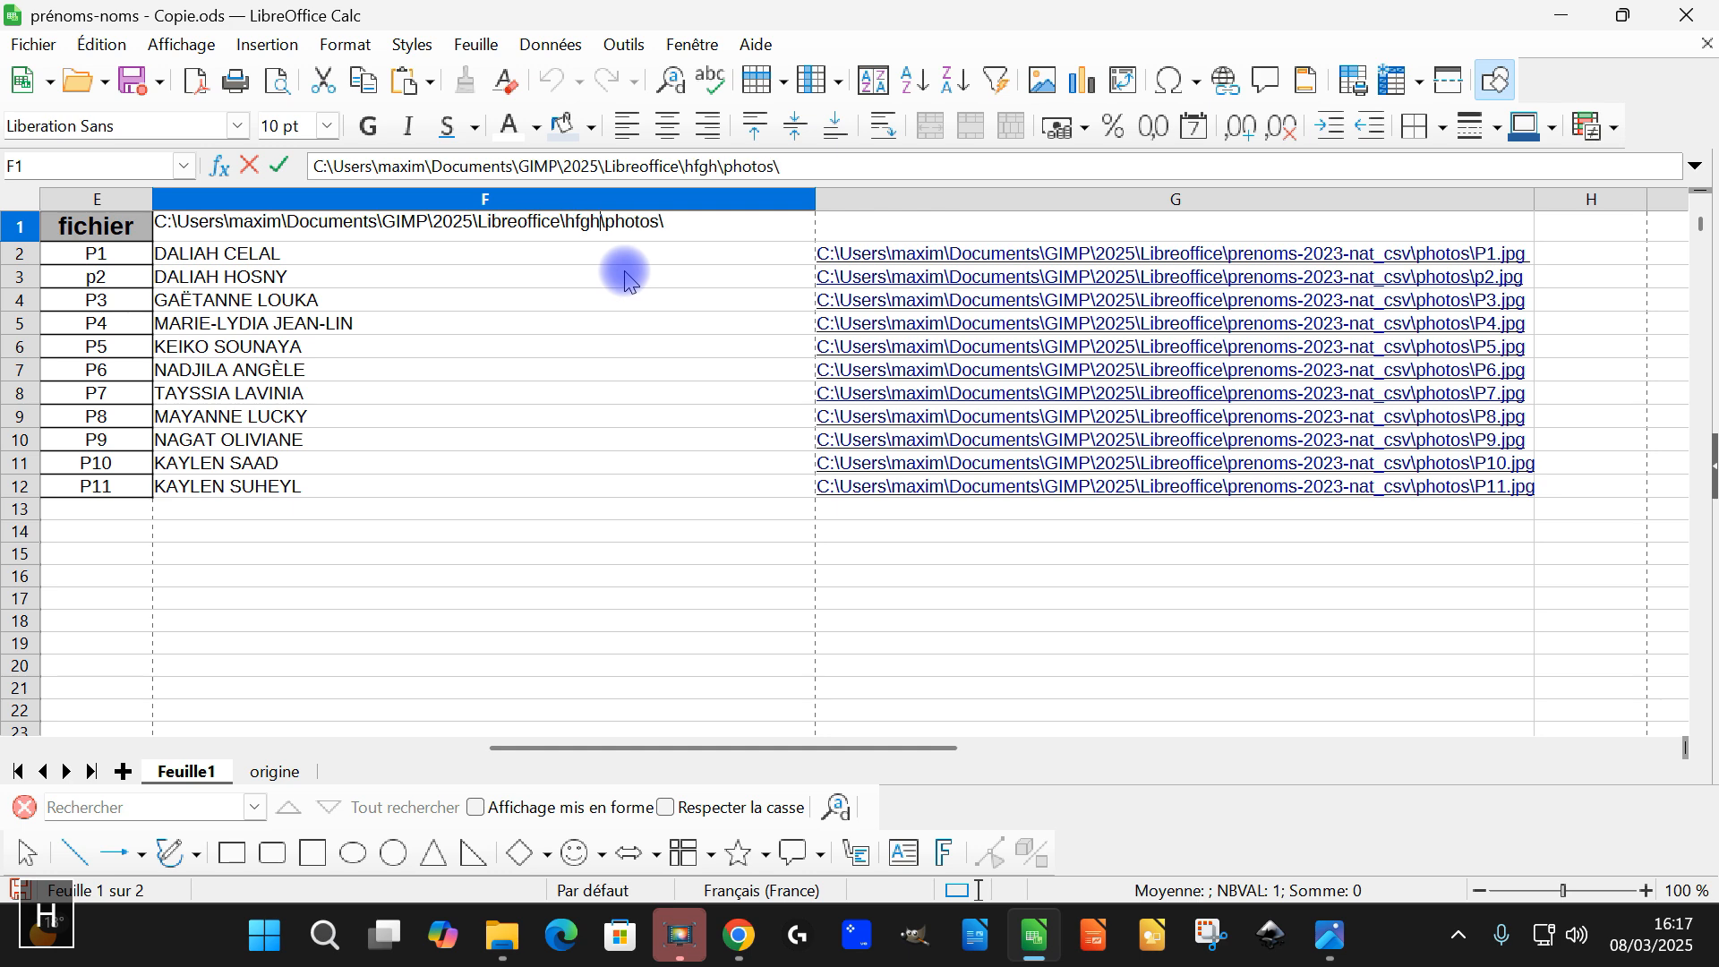
type("fghfgh")
key("Return")
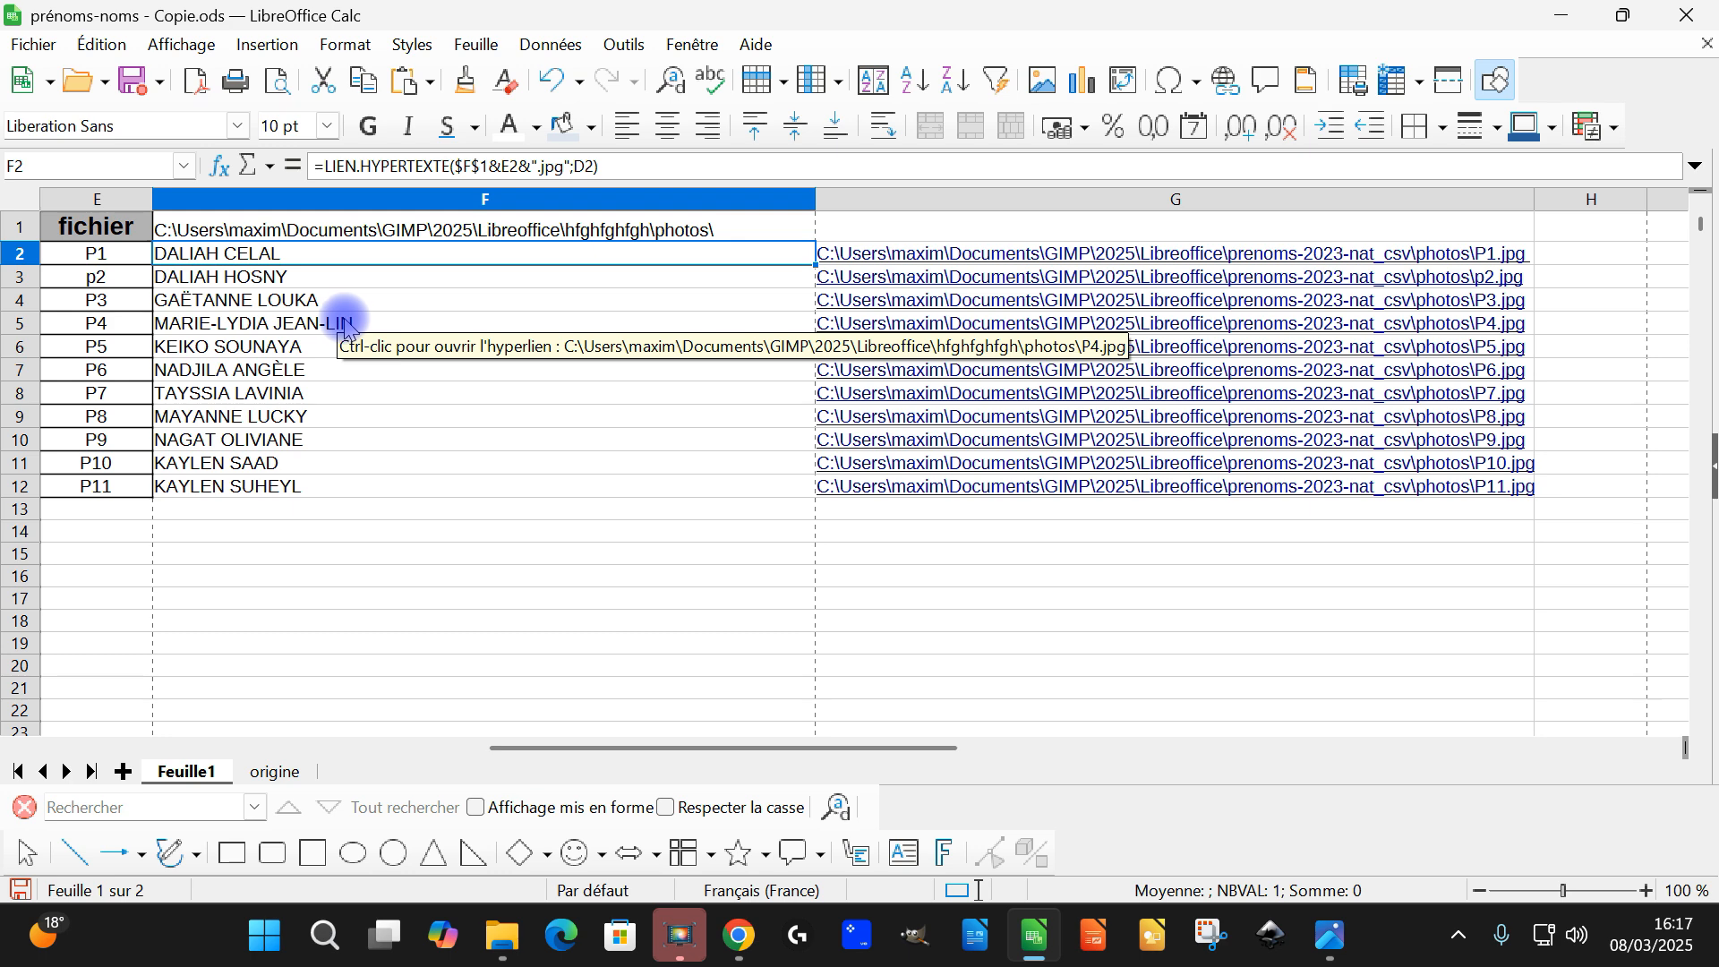
left_click(439, 235)
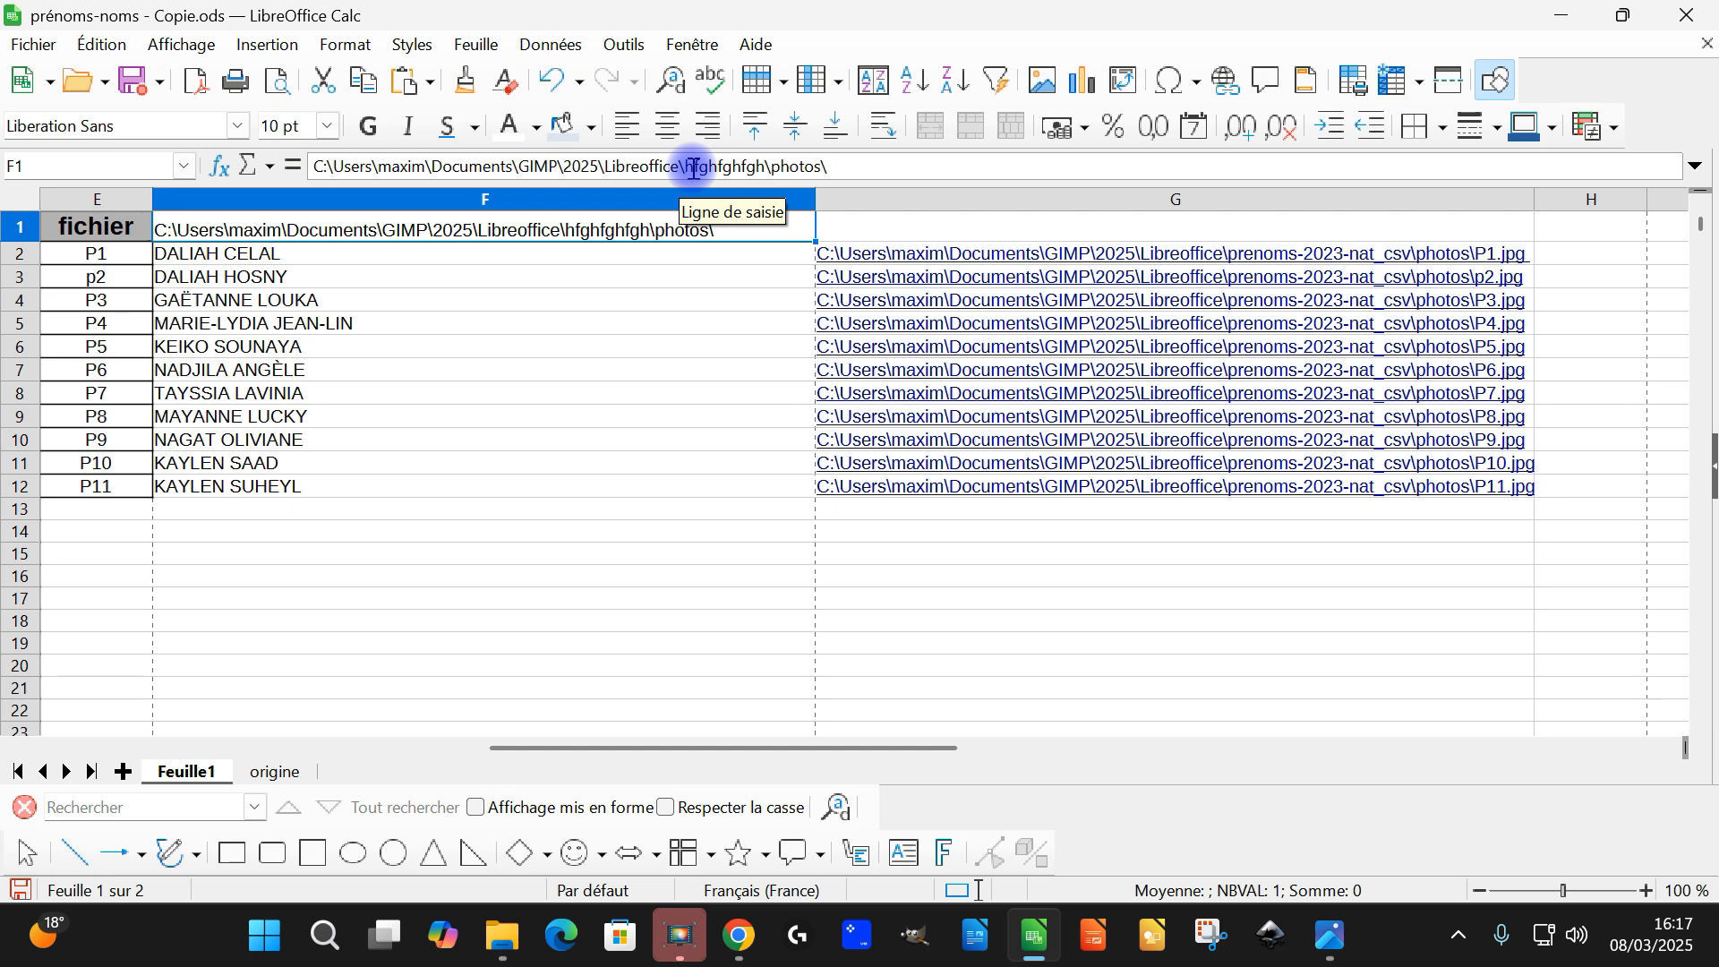
key("ctrl+z")
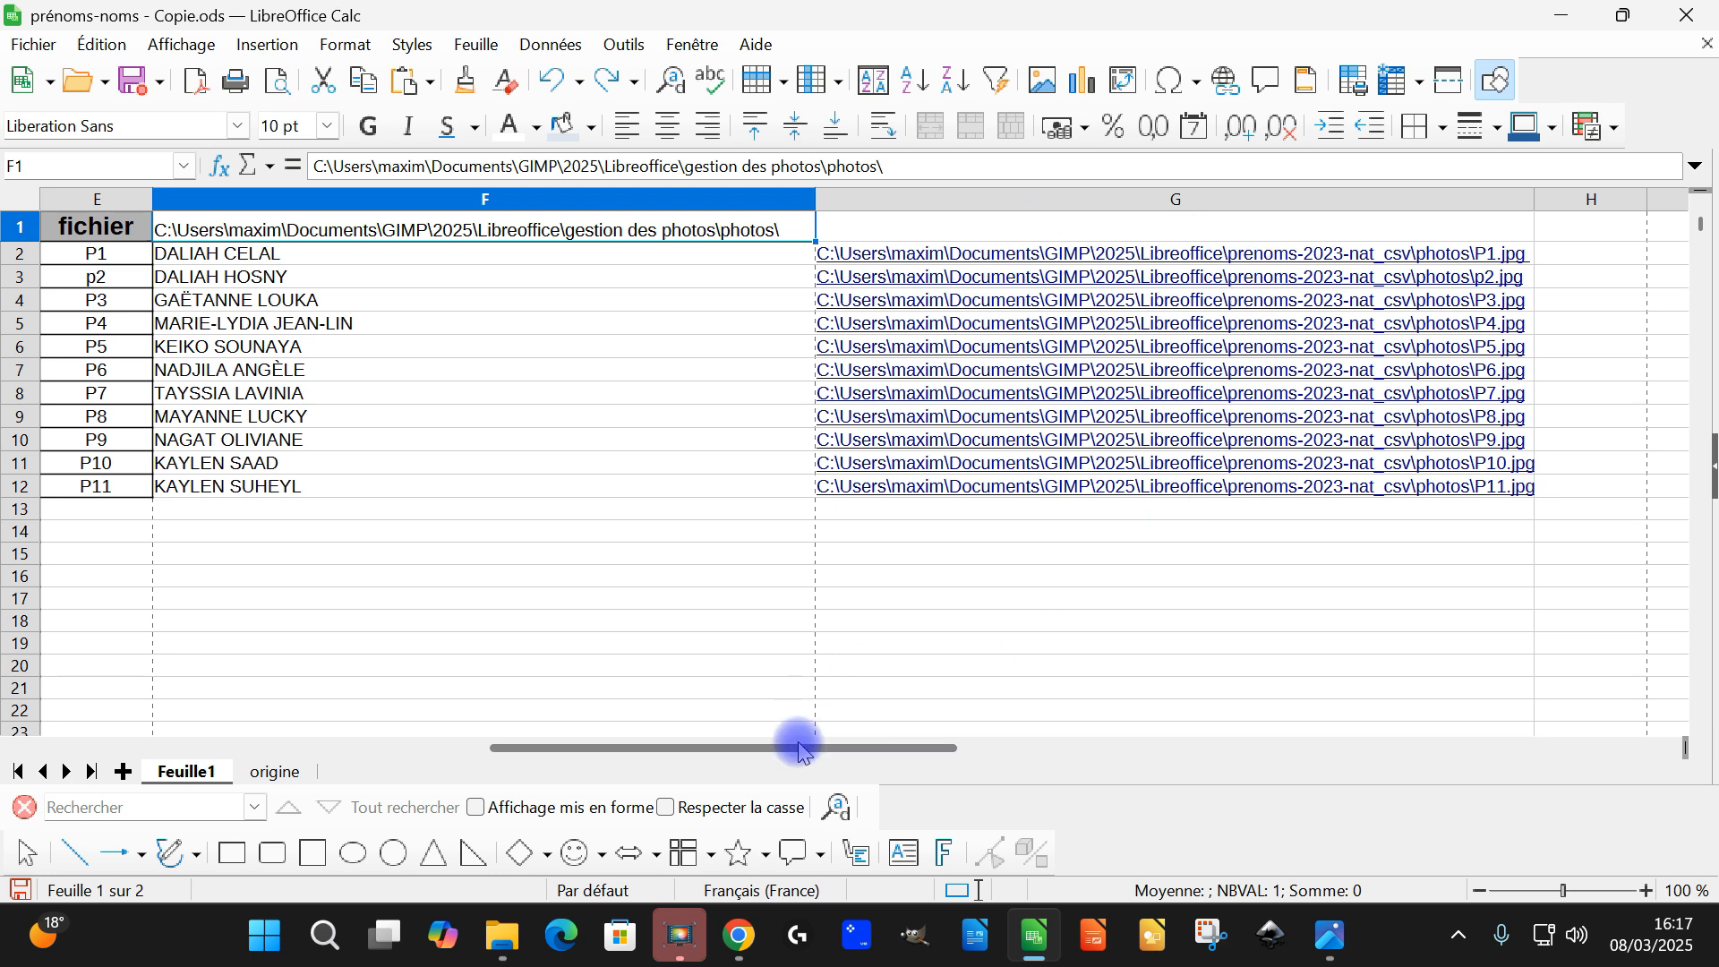
Cut the hyperlinked photo paths in G2:G12
left_click_drag(936, 749, 1019, 749)
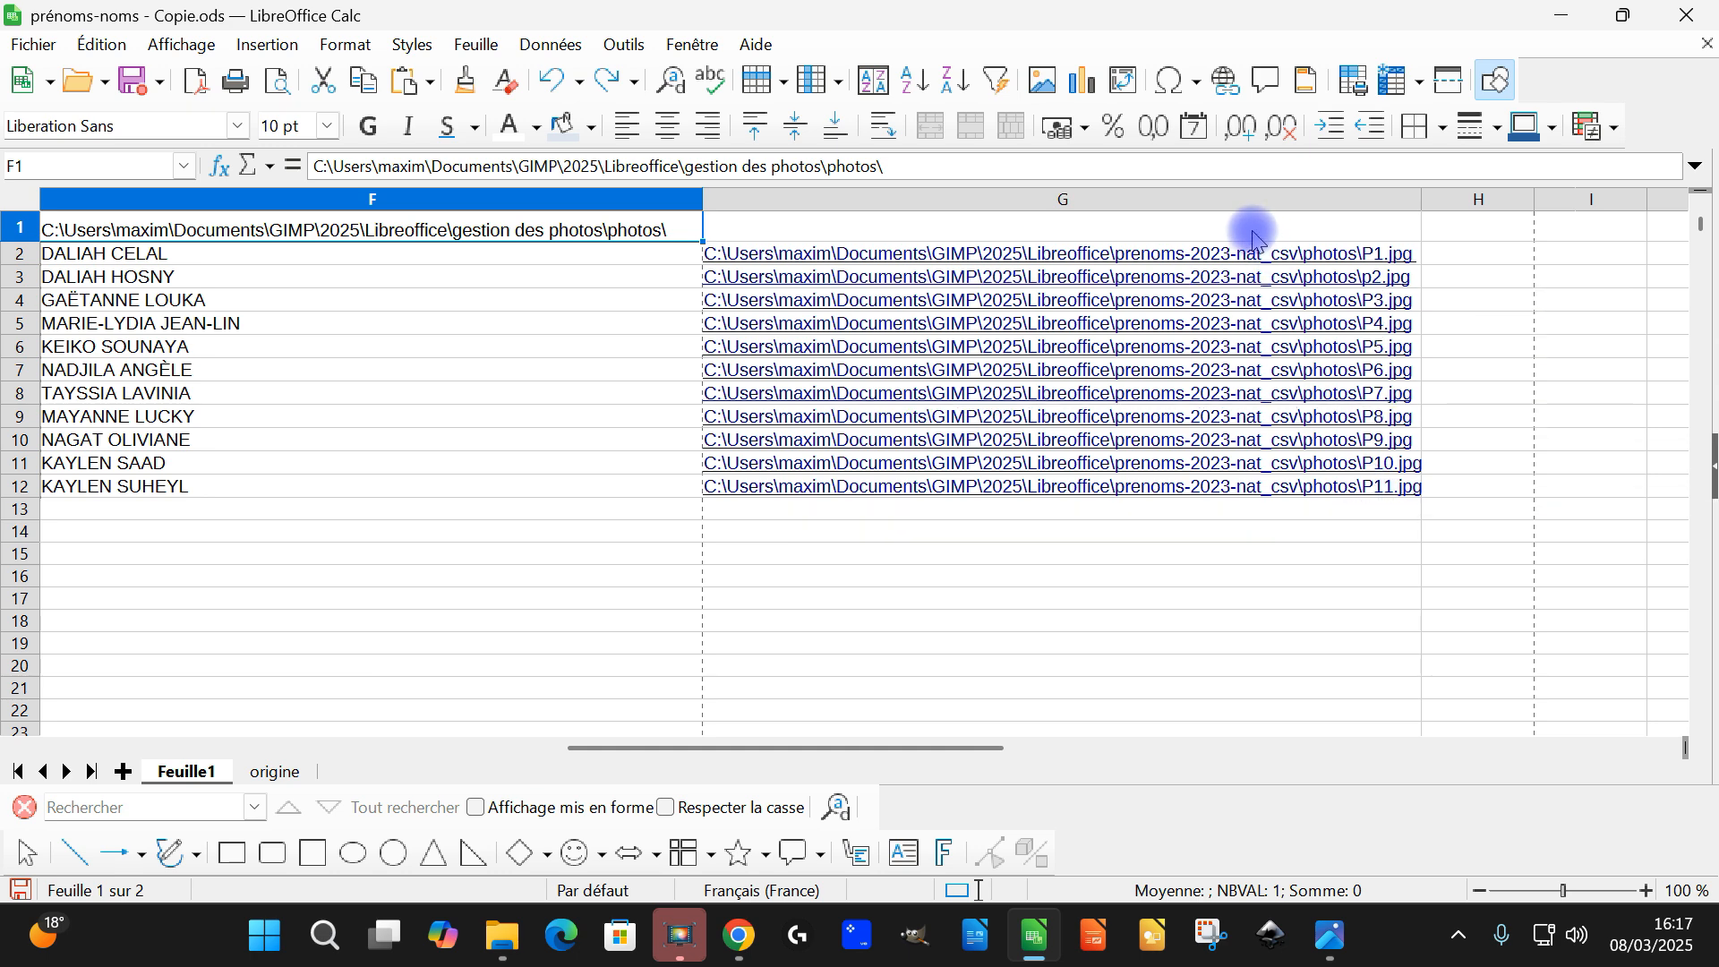
left_click(1025, 511)
key("Up")
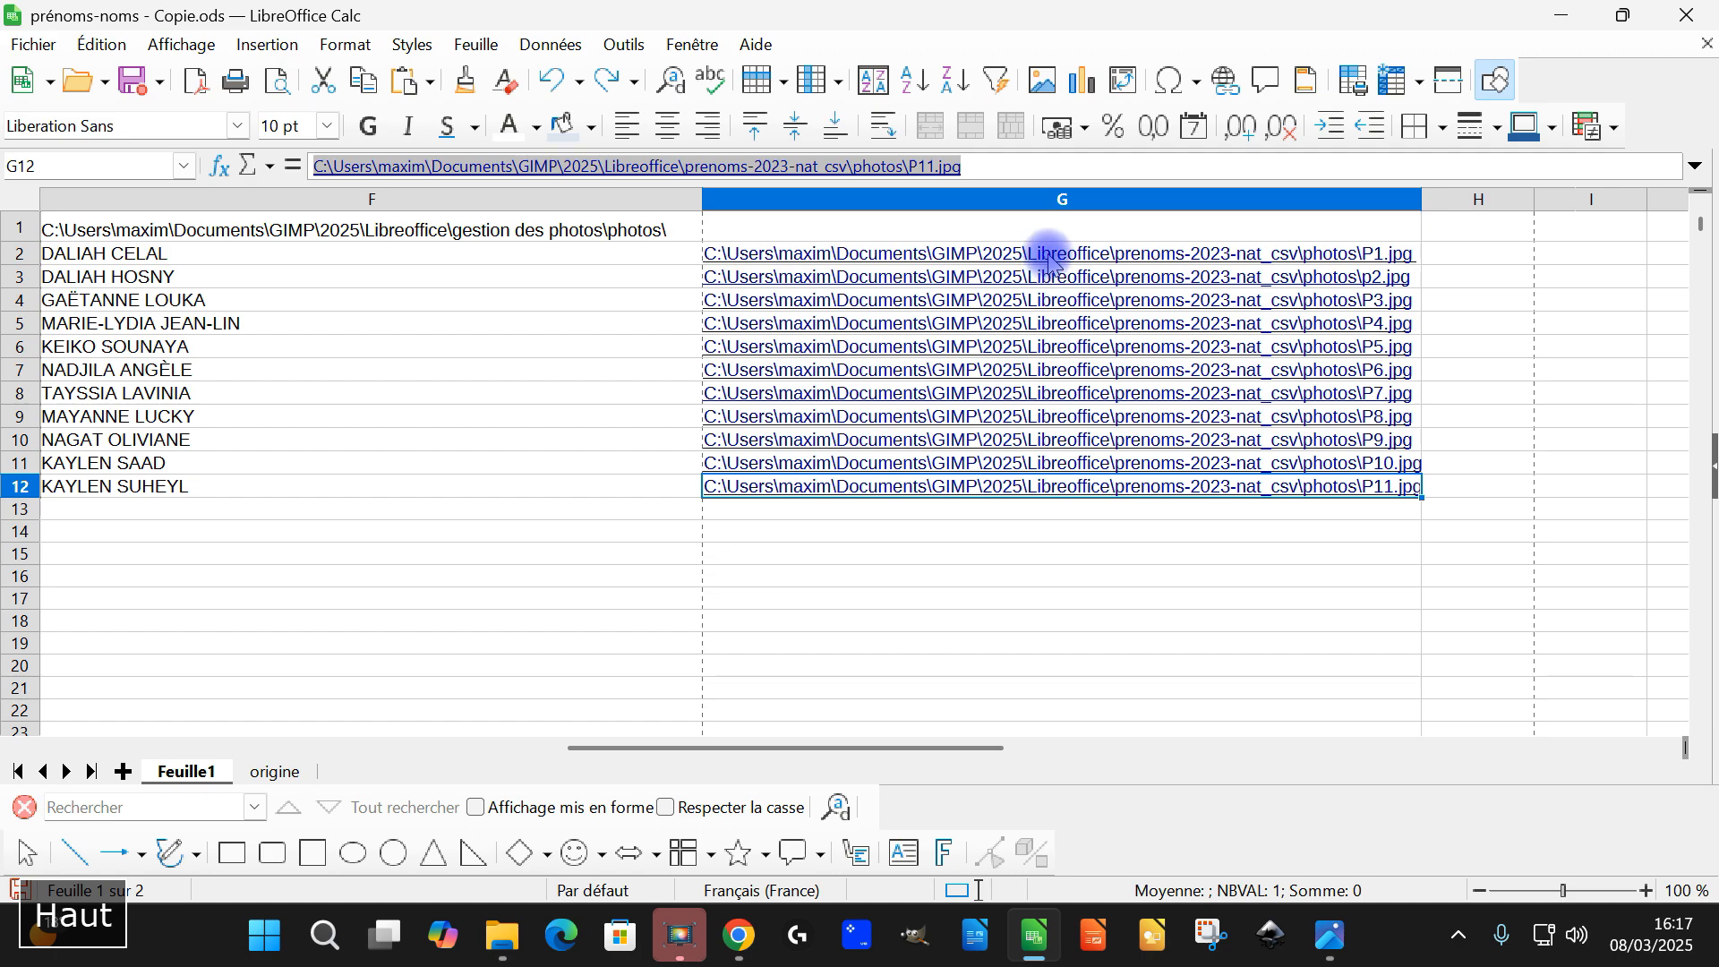
key("shift+Up")
key("shift+Up")
key("shift+Up")
key("shift+Up")
key("shift+Up")
key("shift+Up")
key("shift+Up")
key("shift+Up")
key("shift+Up")
key("shift+Up")
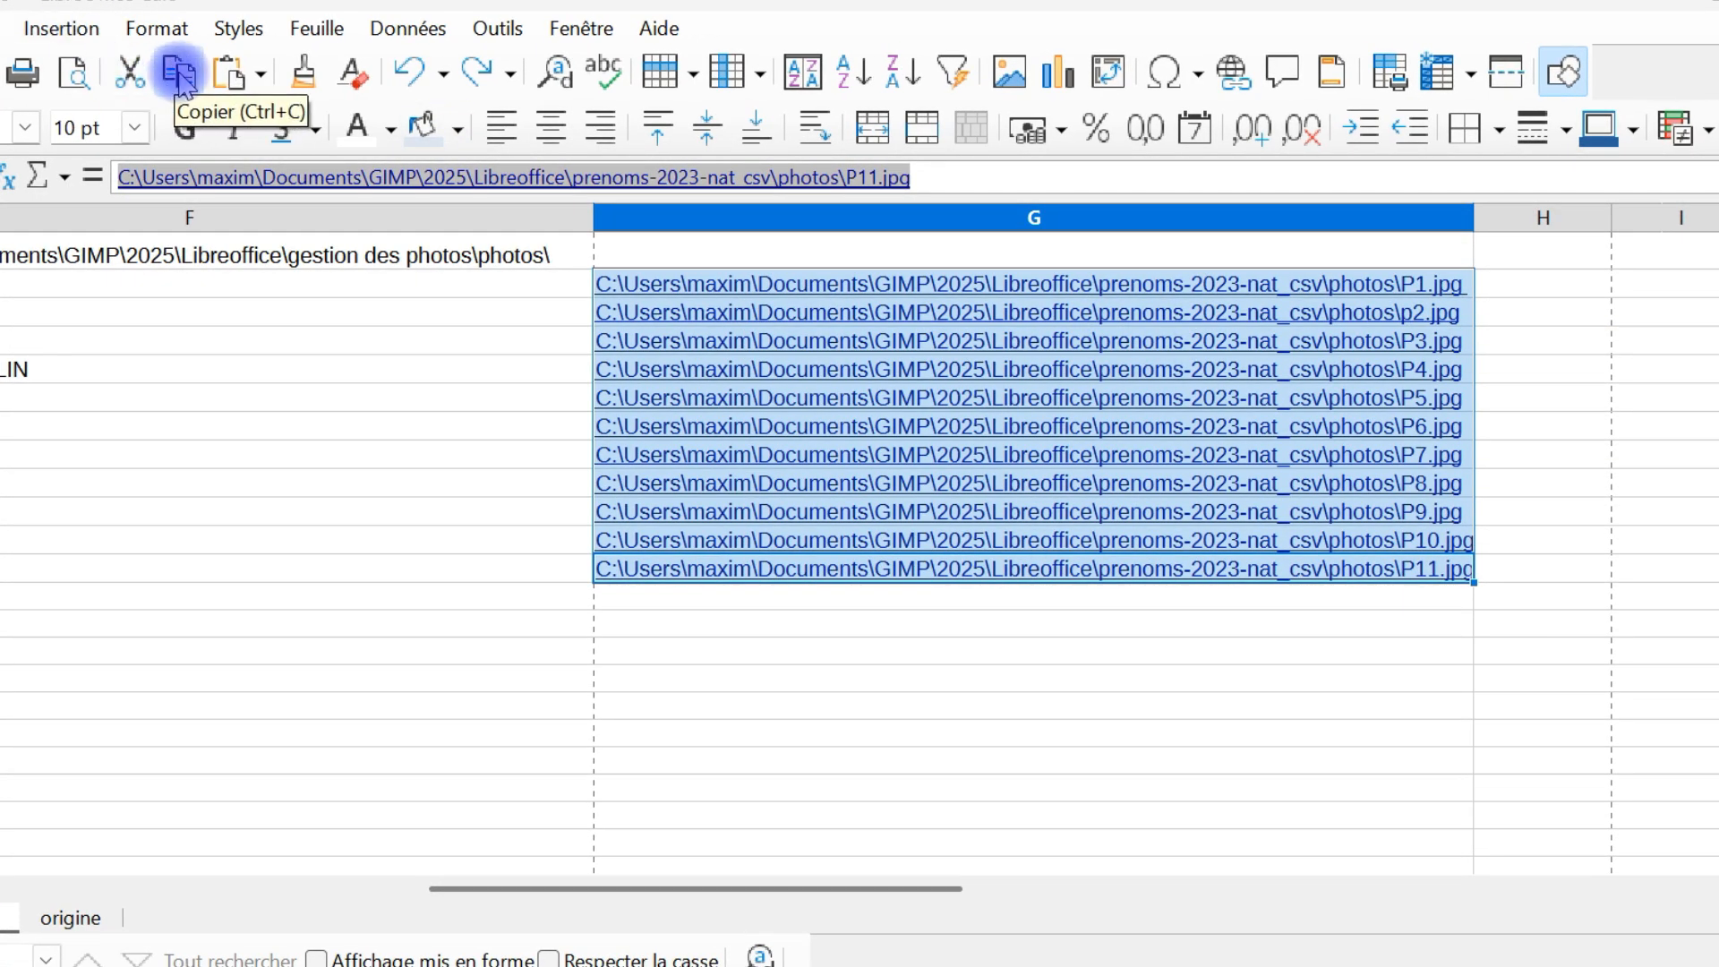
left_click(129, 81)
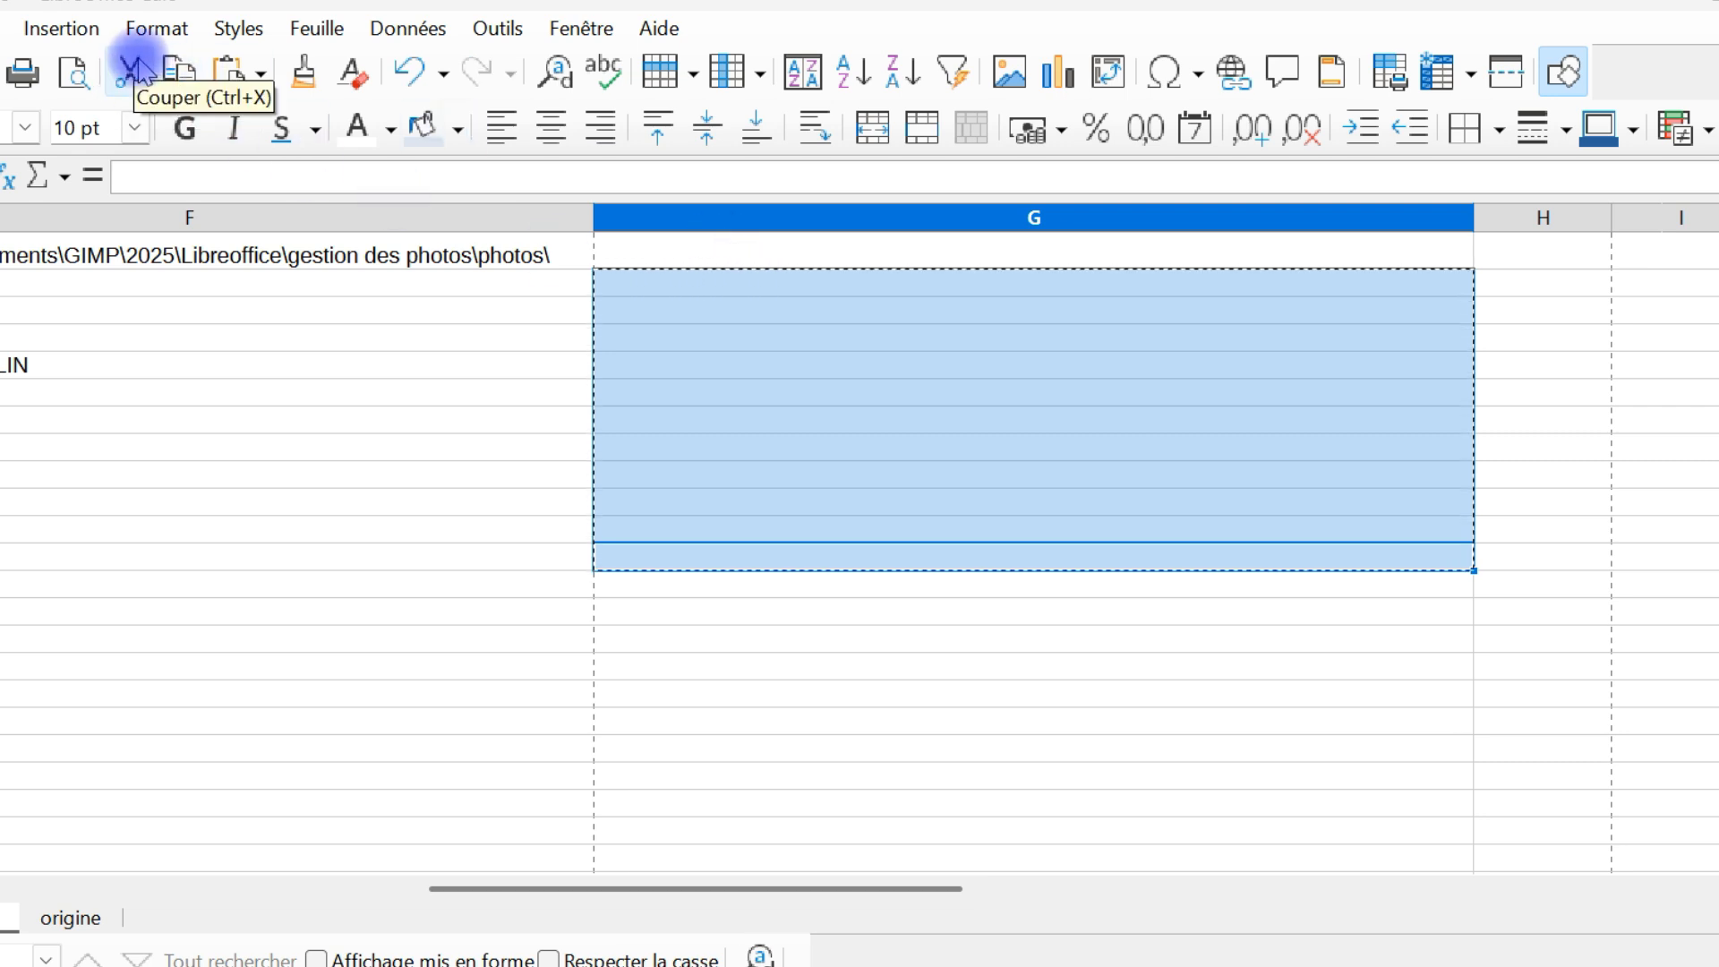
Paste the cut photo paths at G2 as unformatted text, split at fixed widths before and after the file name
left_click(732, 278)
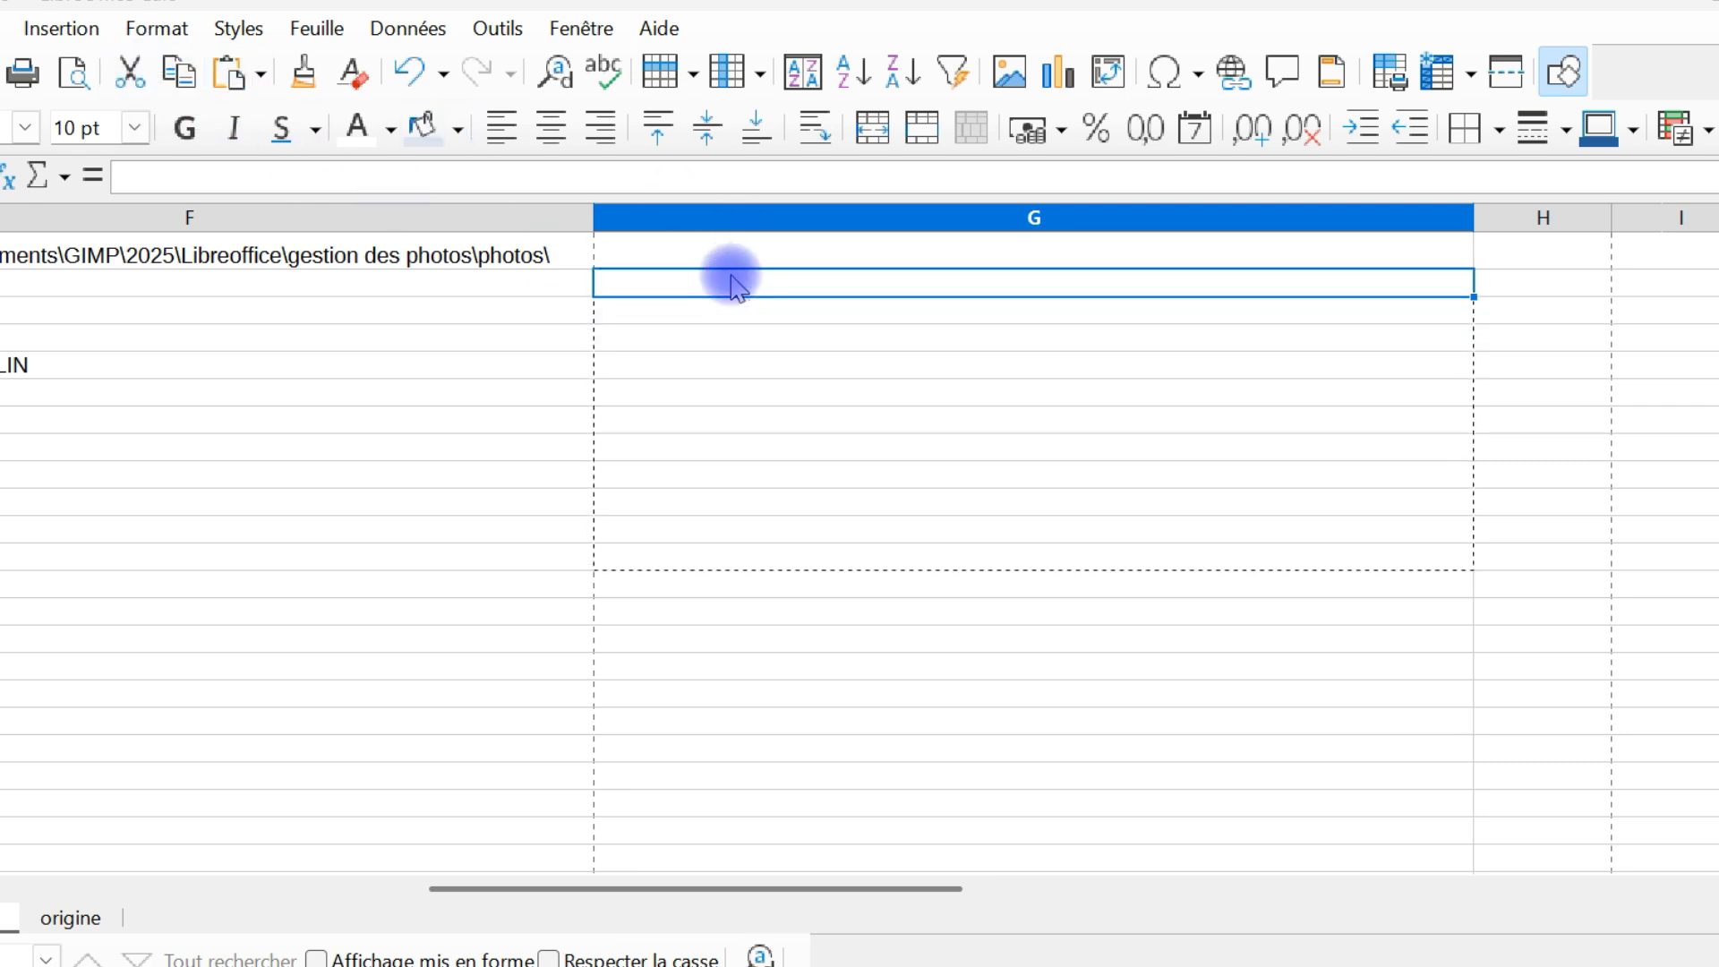
left_click(261, 74)
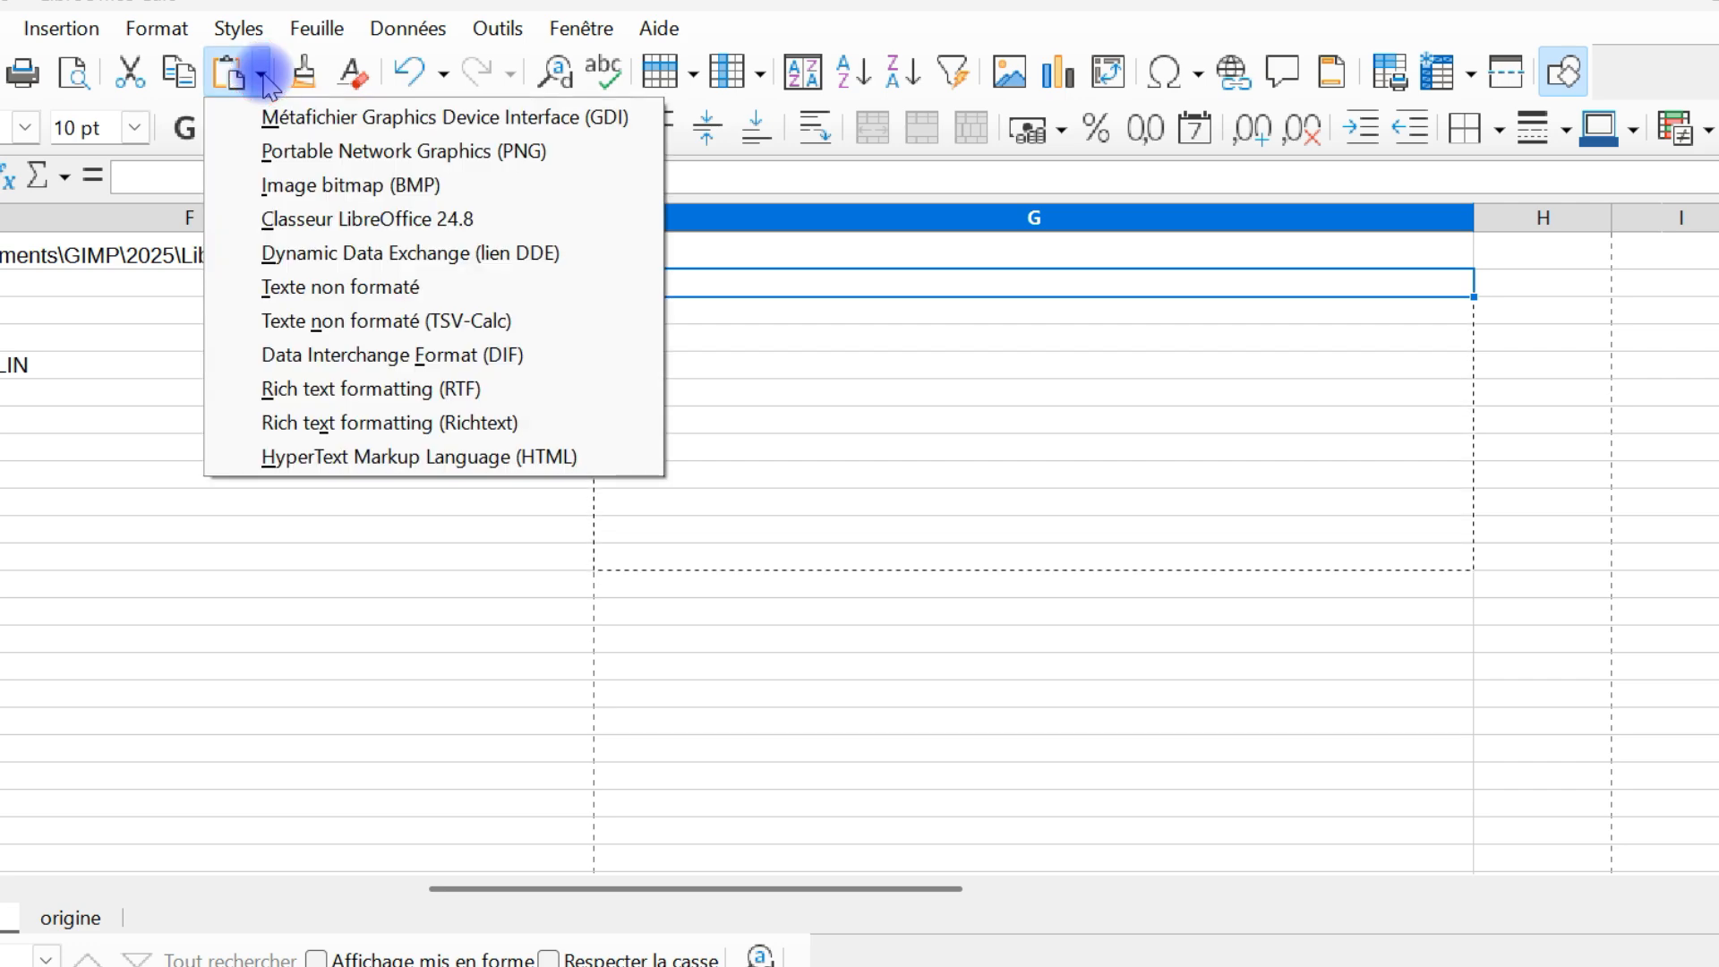
left_click(417, 289)
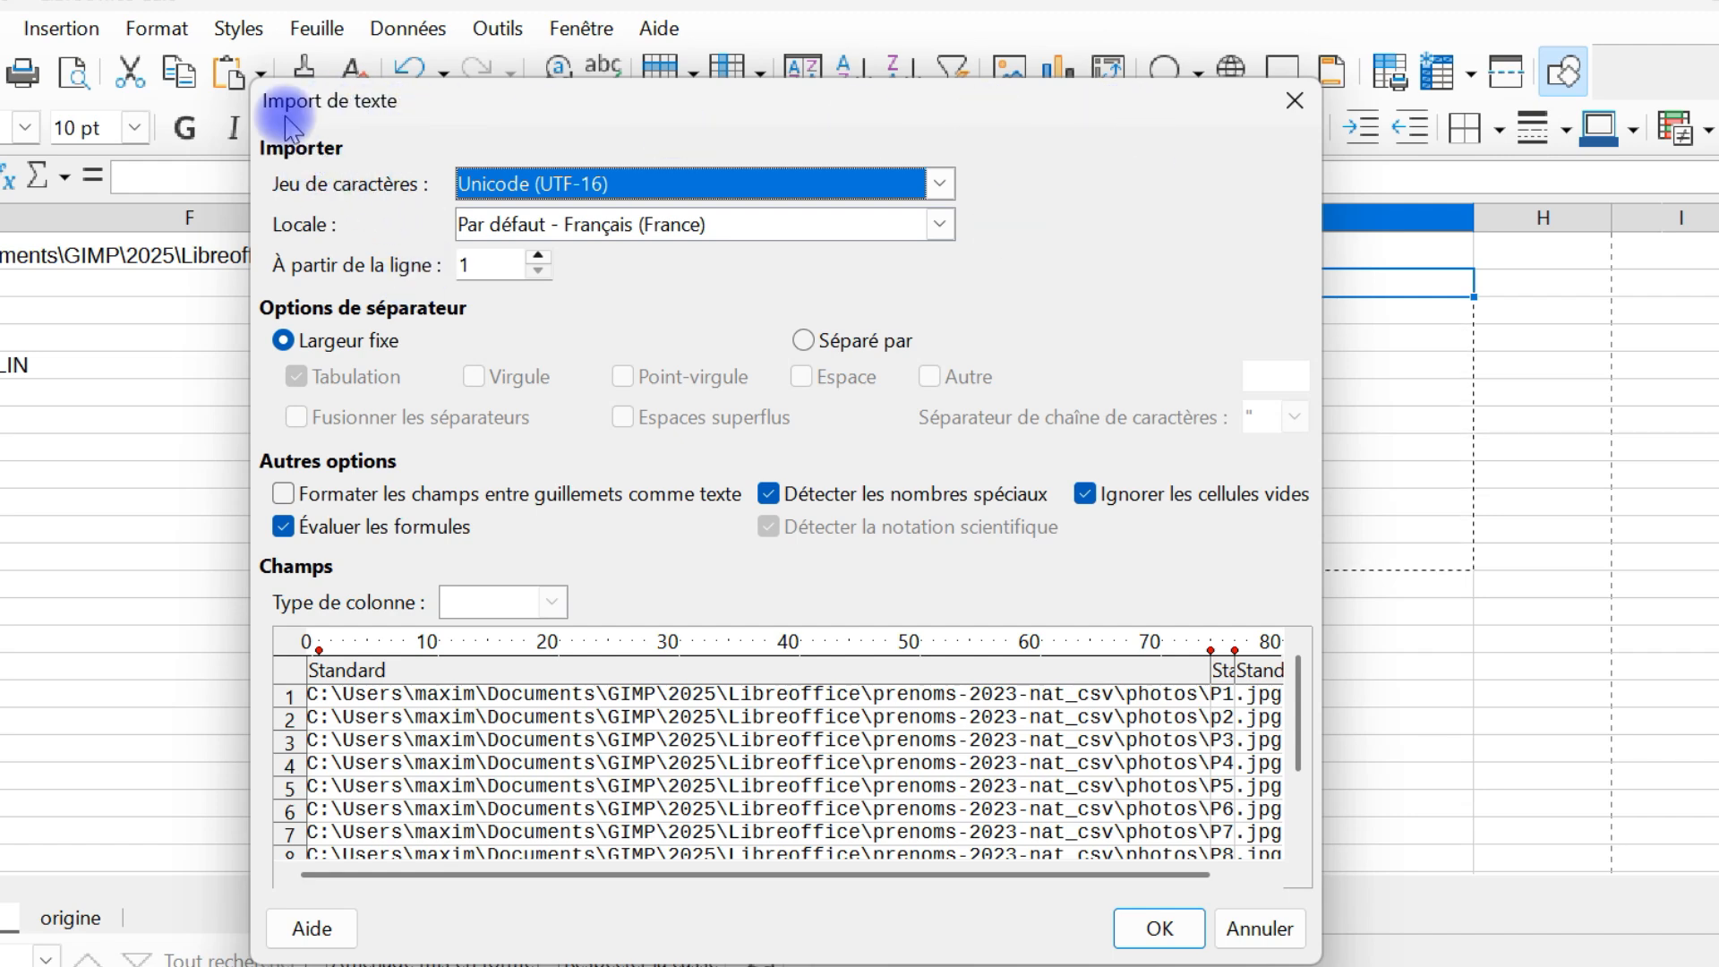
left_click(338, 349)
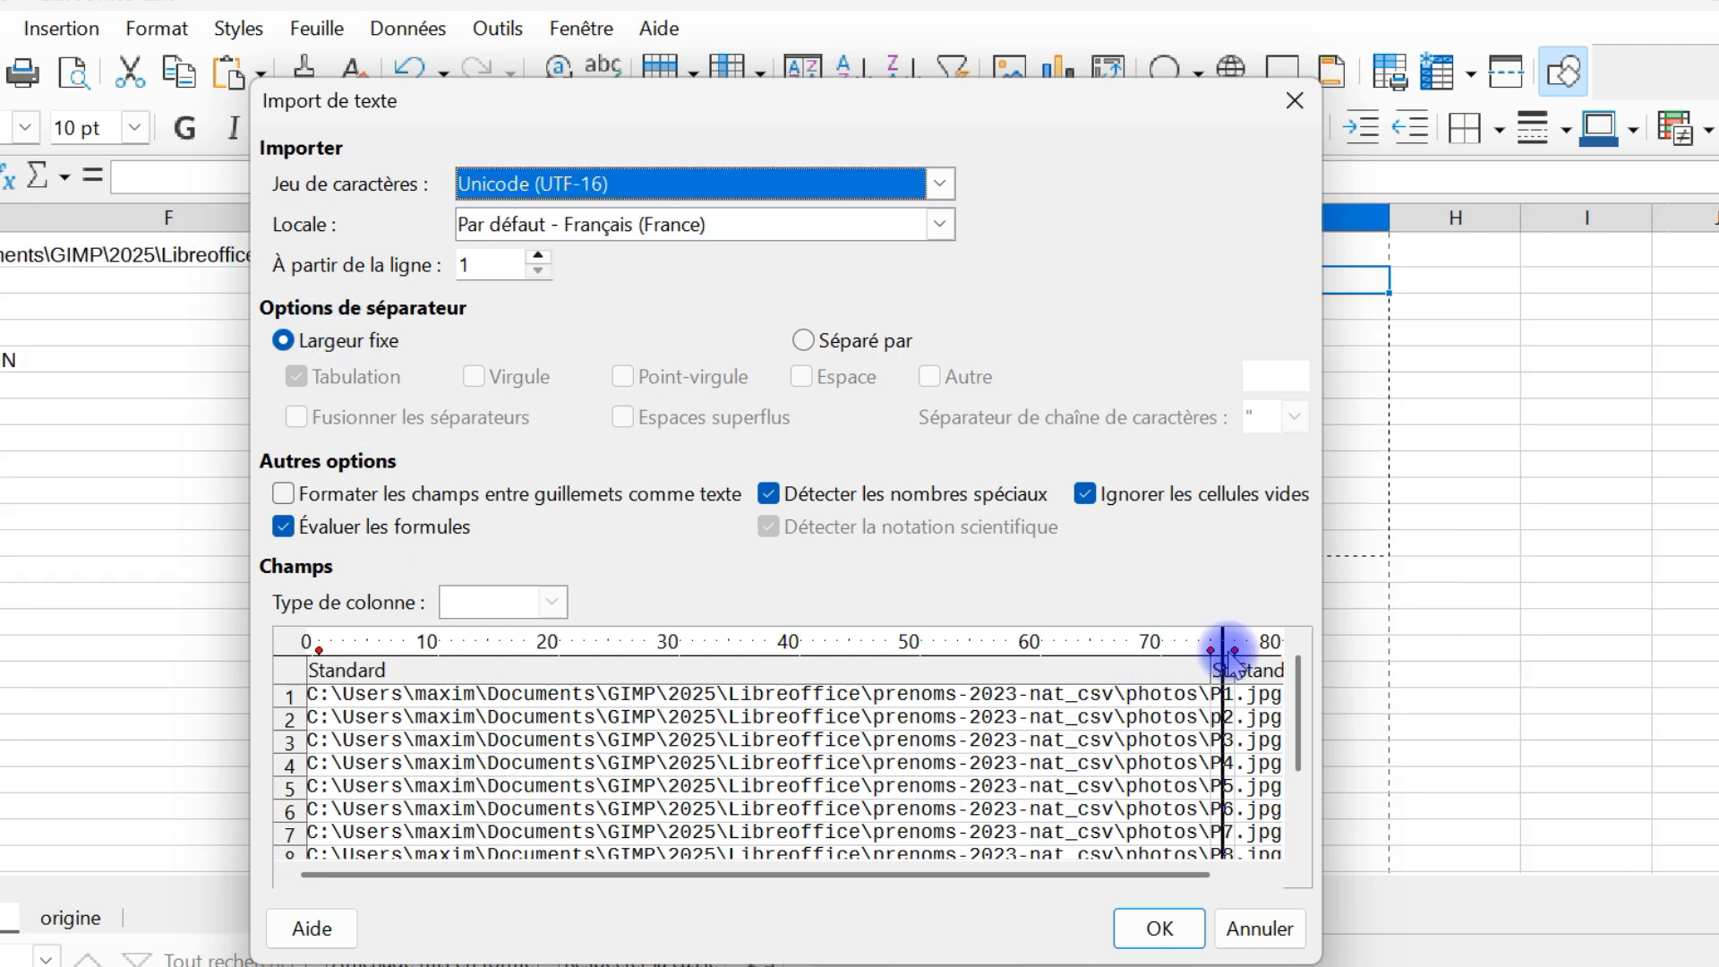
mouse_move(1209, 651)
left_mouse_down()
mouse_move(1233, 646)
mouse_move(320, 838)
mouse_move(306, 642)
mouse_move(1270, 653)
mouse_move(1193, 653)
mouse_move(1225, 654)
mouse_move(1208, 646)
left_mouse_up()
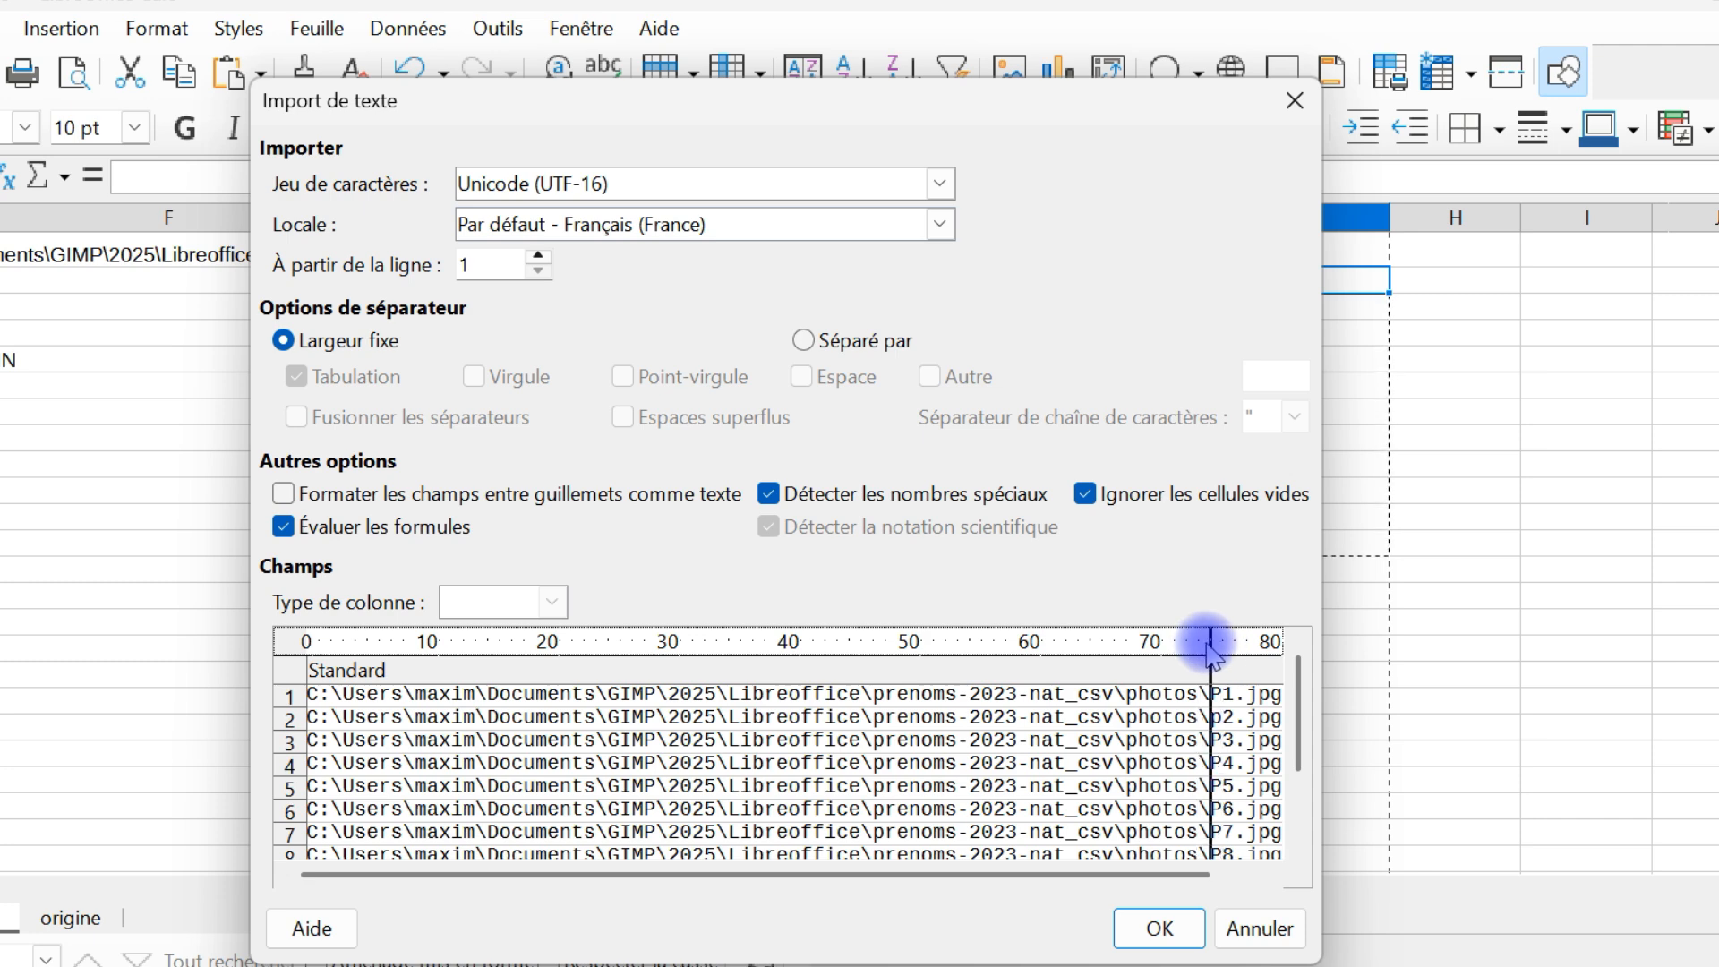
left_click(1212, 643)
left_click(1233, 645)
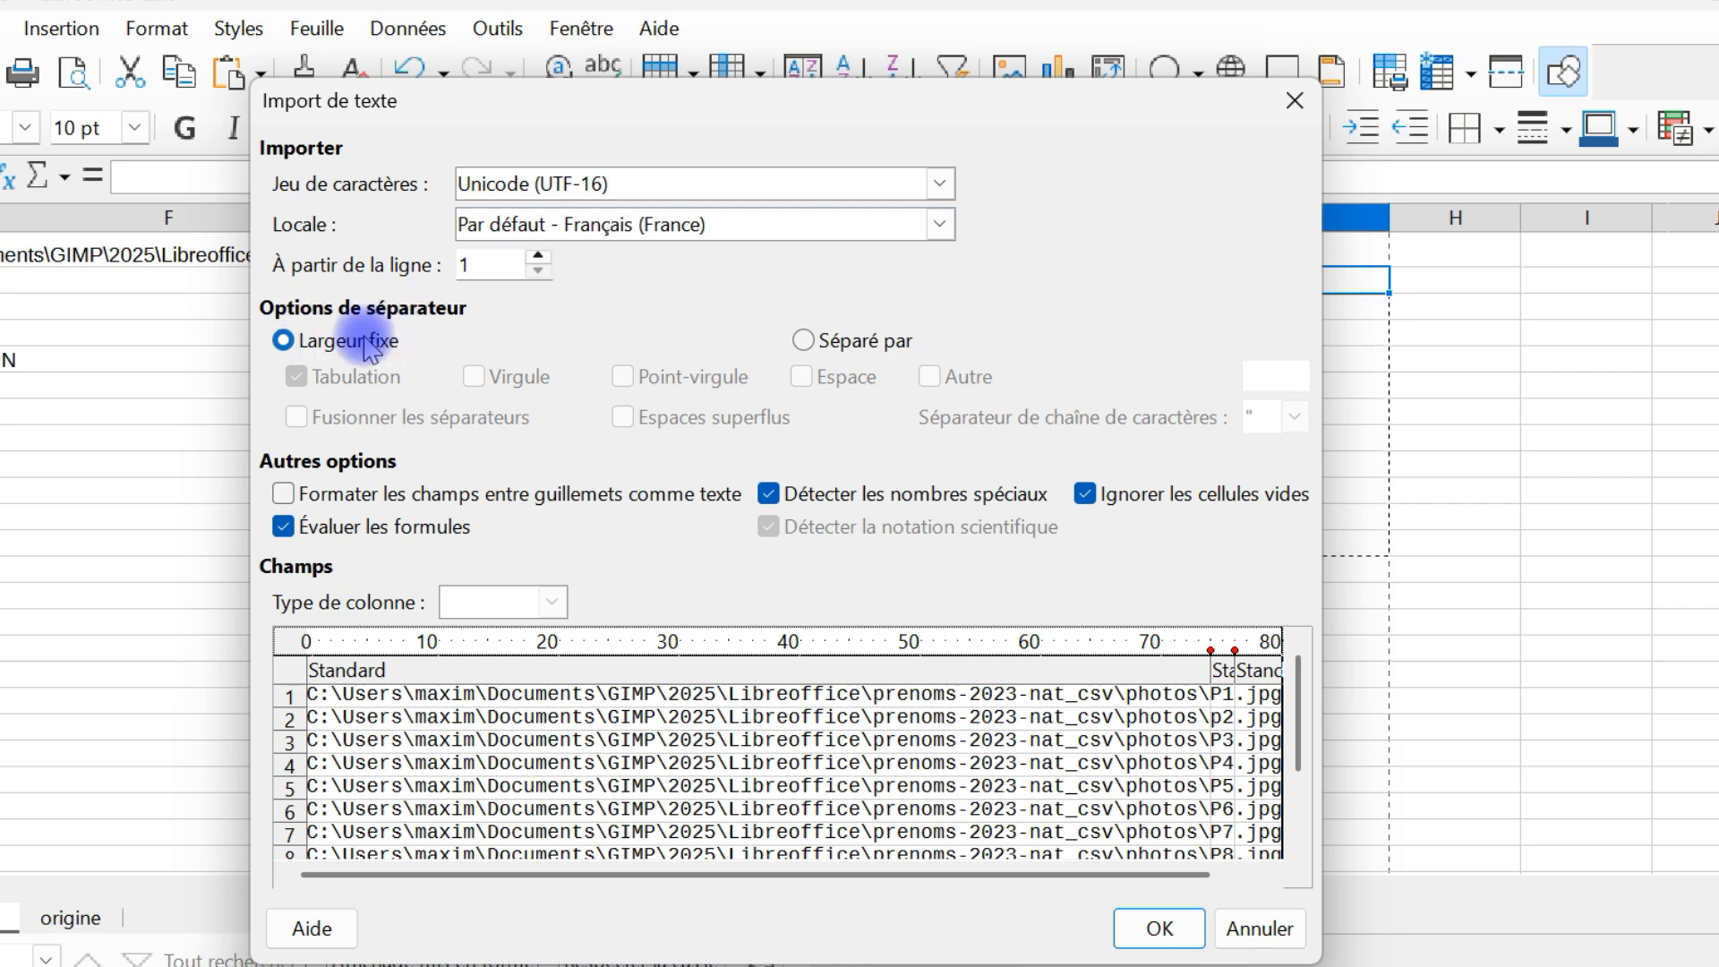
left_click(1157, 923)
Check the split file names in H2 and H12, and undo both the paste and the cut of G2:G12
left_click(1456, 292)
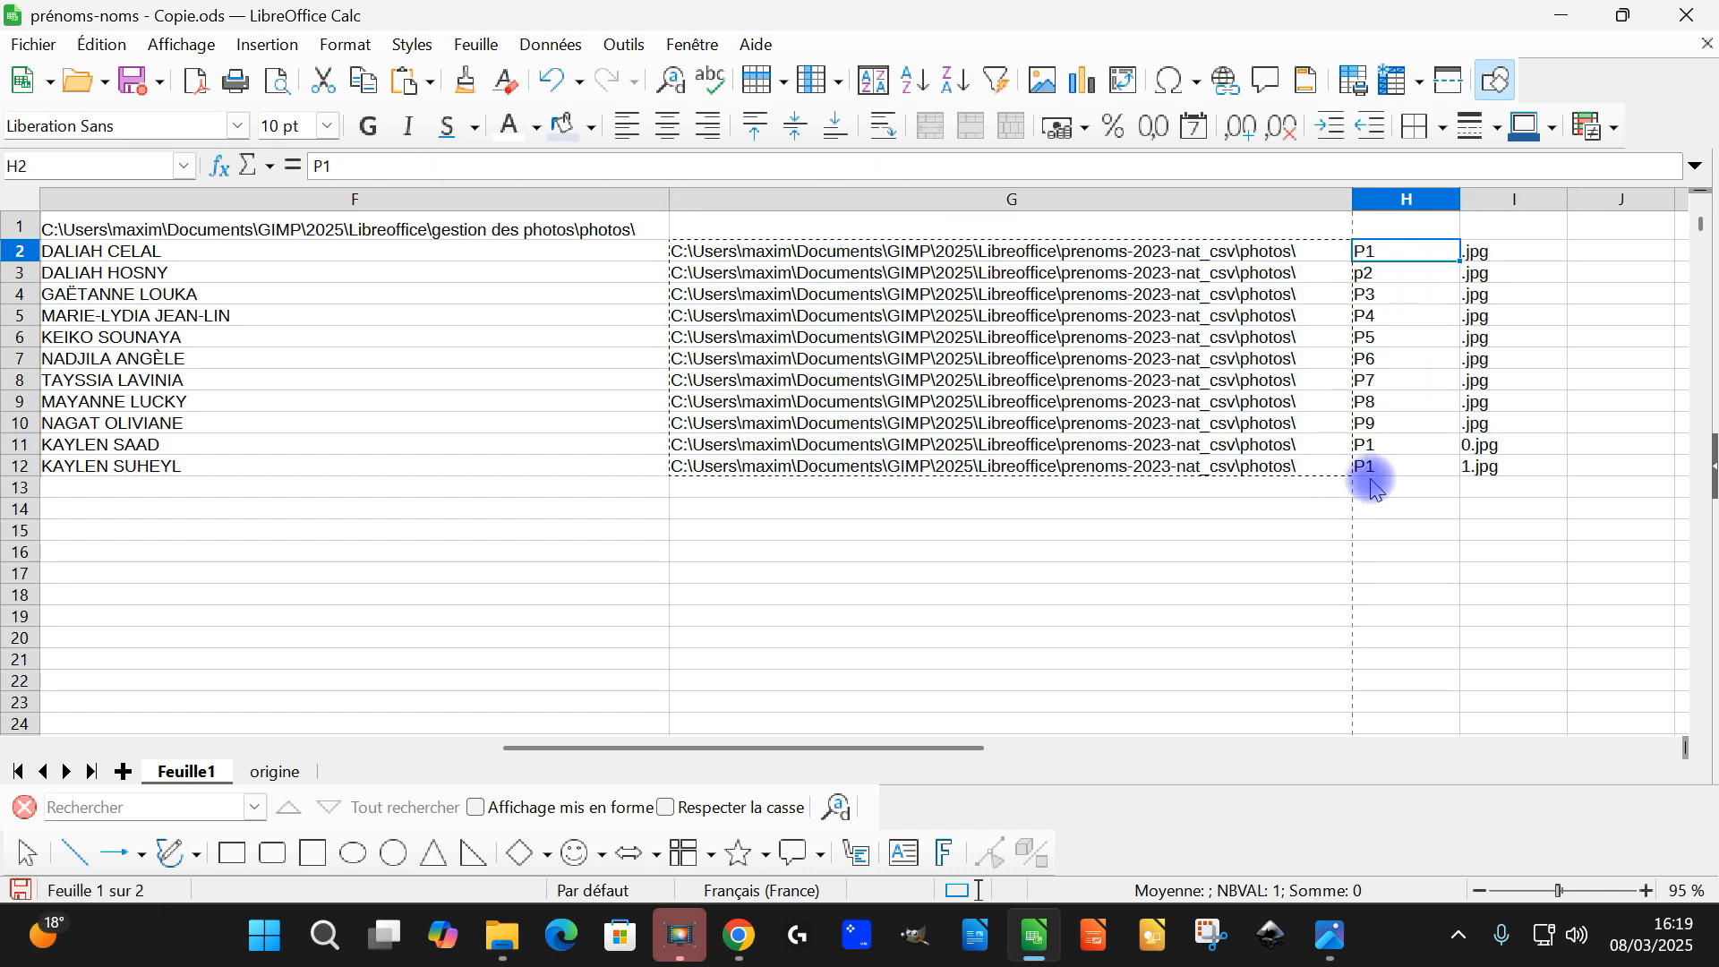
left_click(1423, 553)
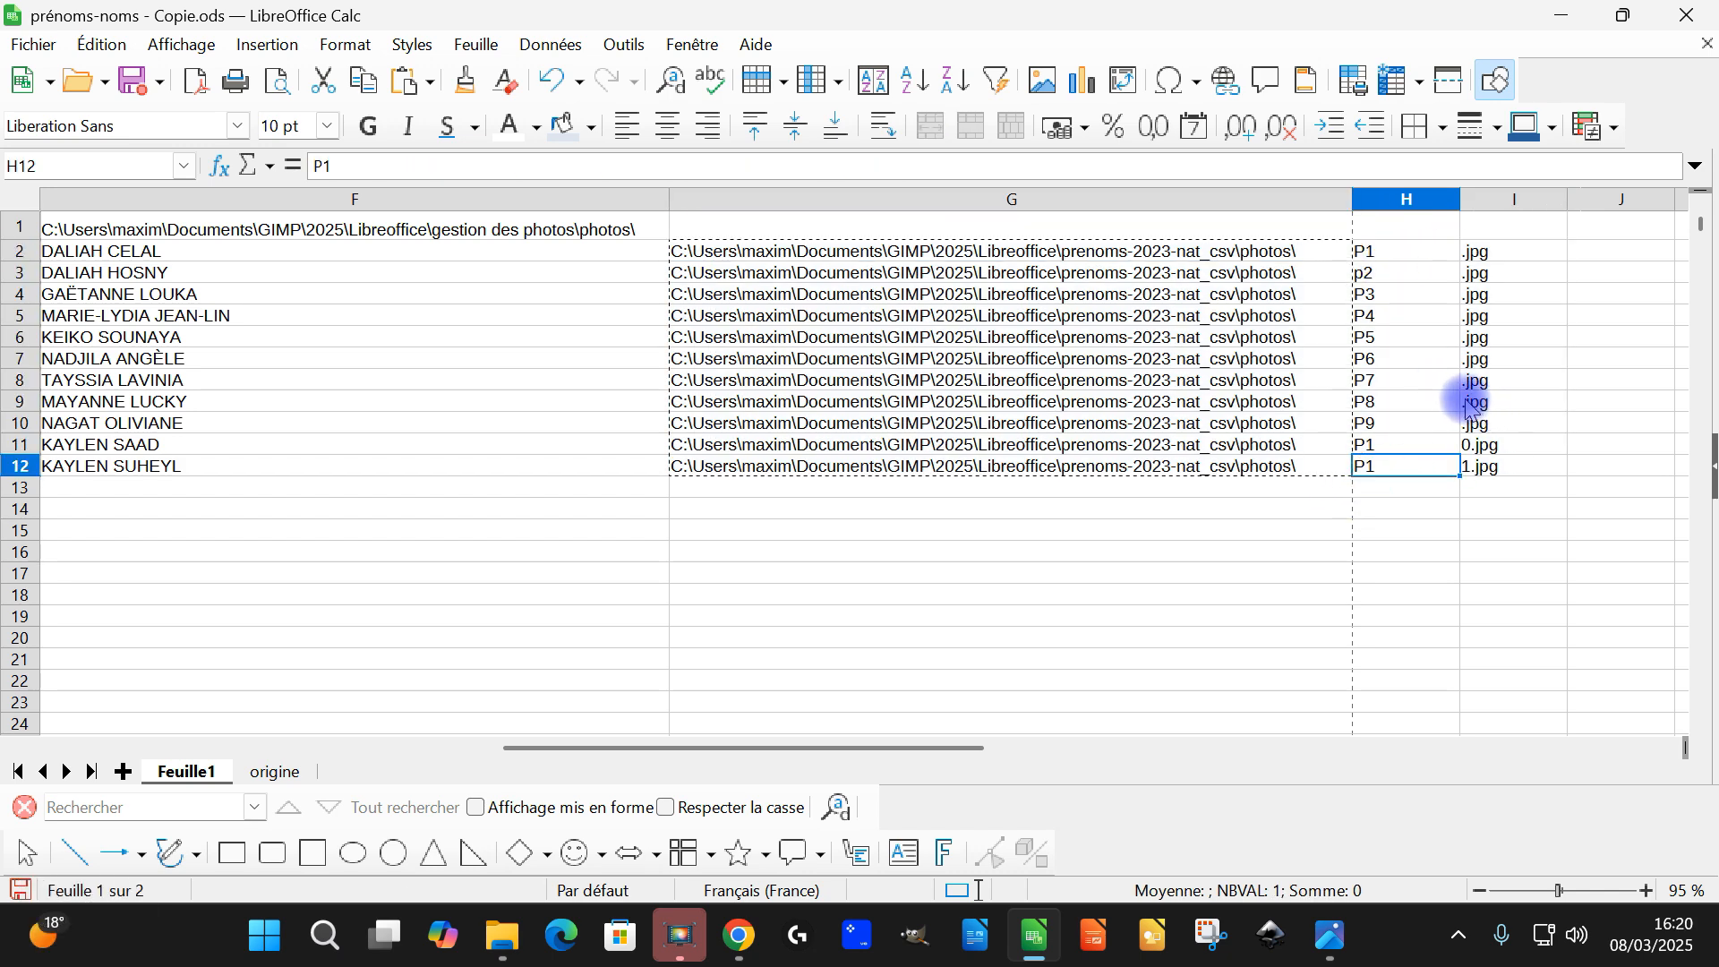
key("ctrl+z")
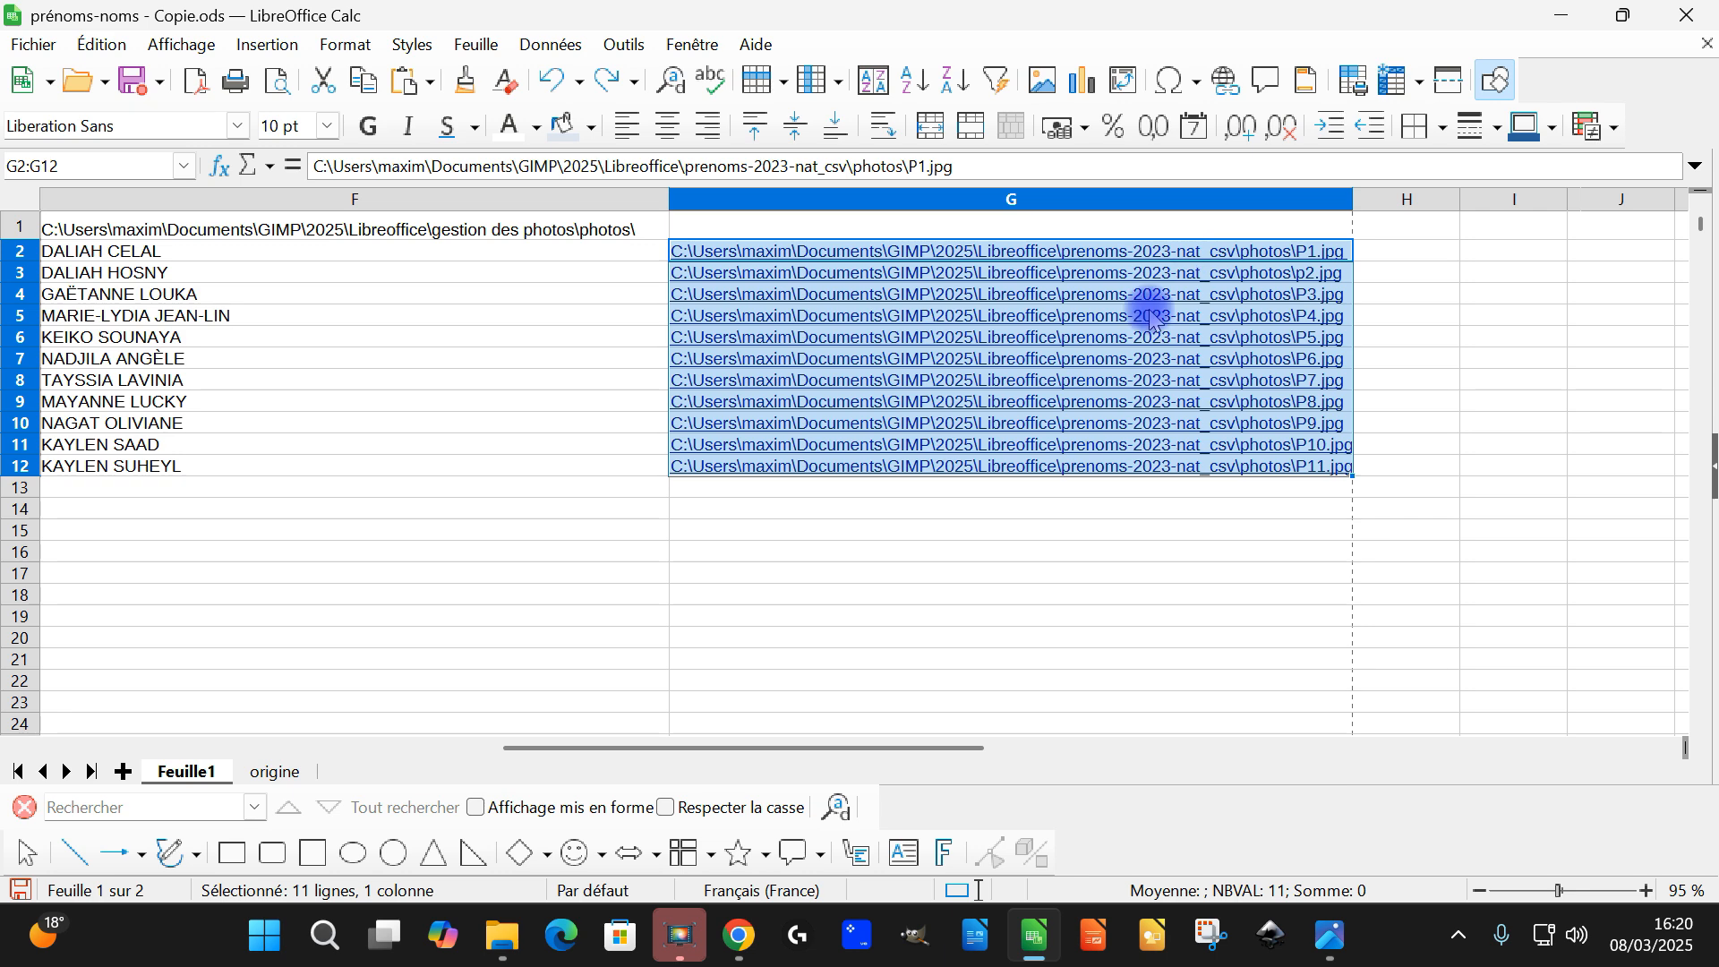
Paste the photo paths at H2 as unformatted text, split at fixed widths into folder path, file name and extension
left_click(1429, 252)
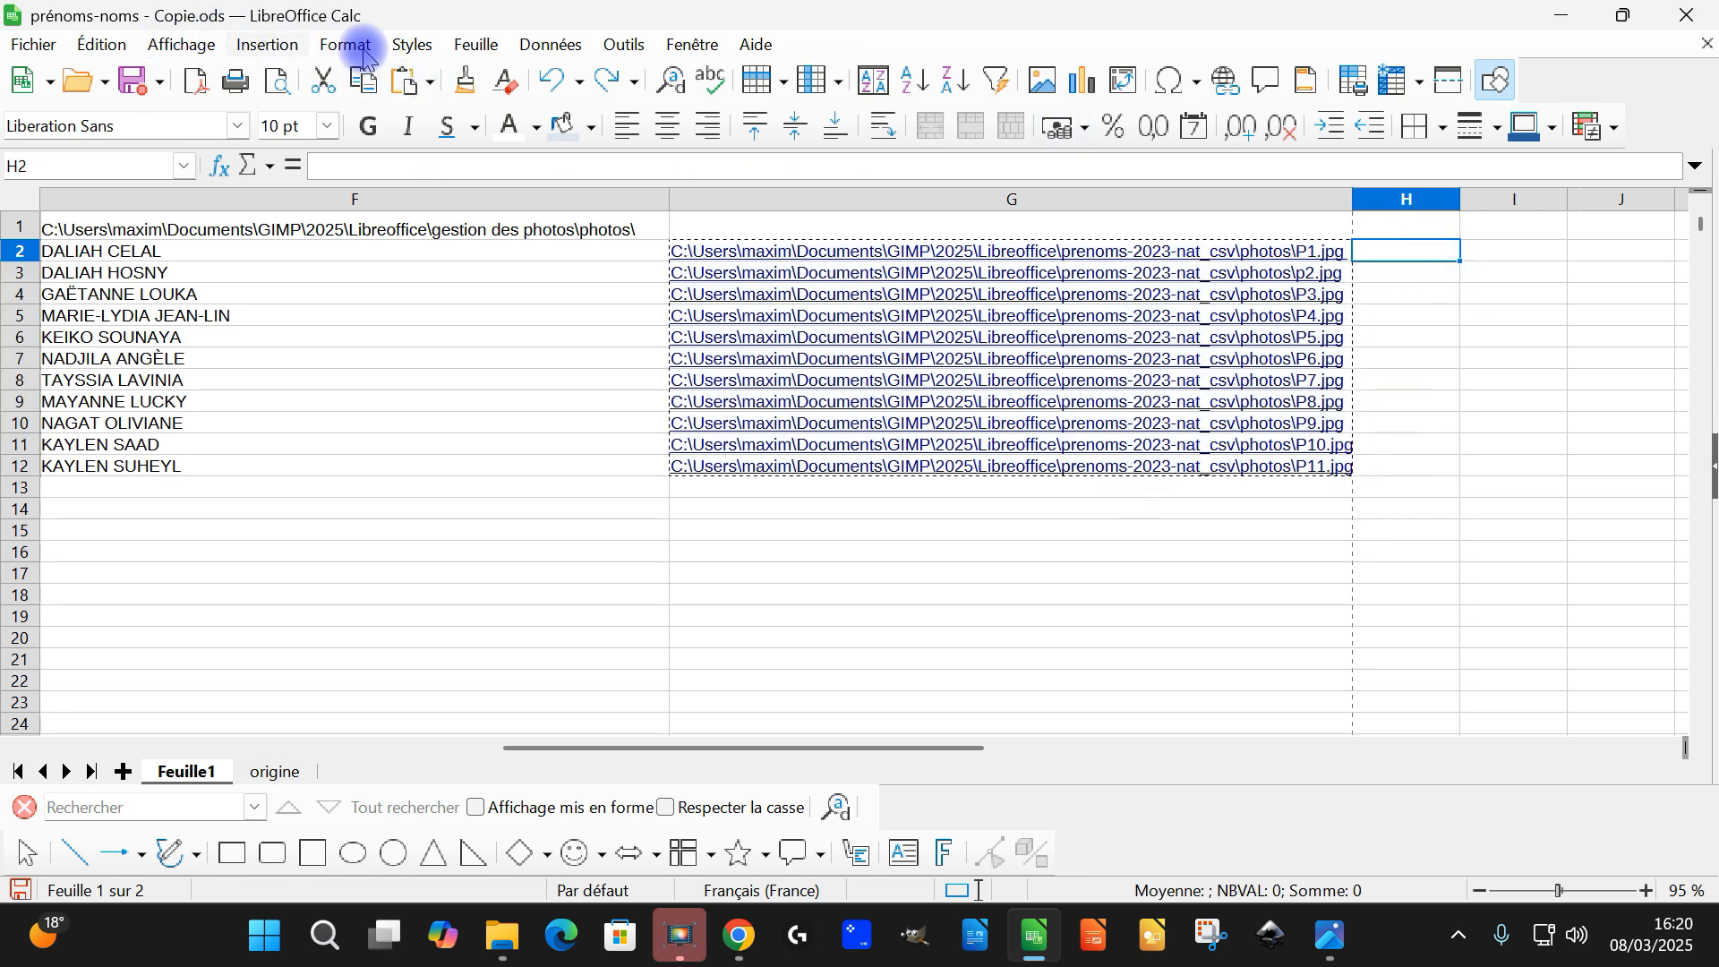
left_click(428, 83)
left_click(498, 284)
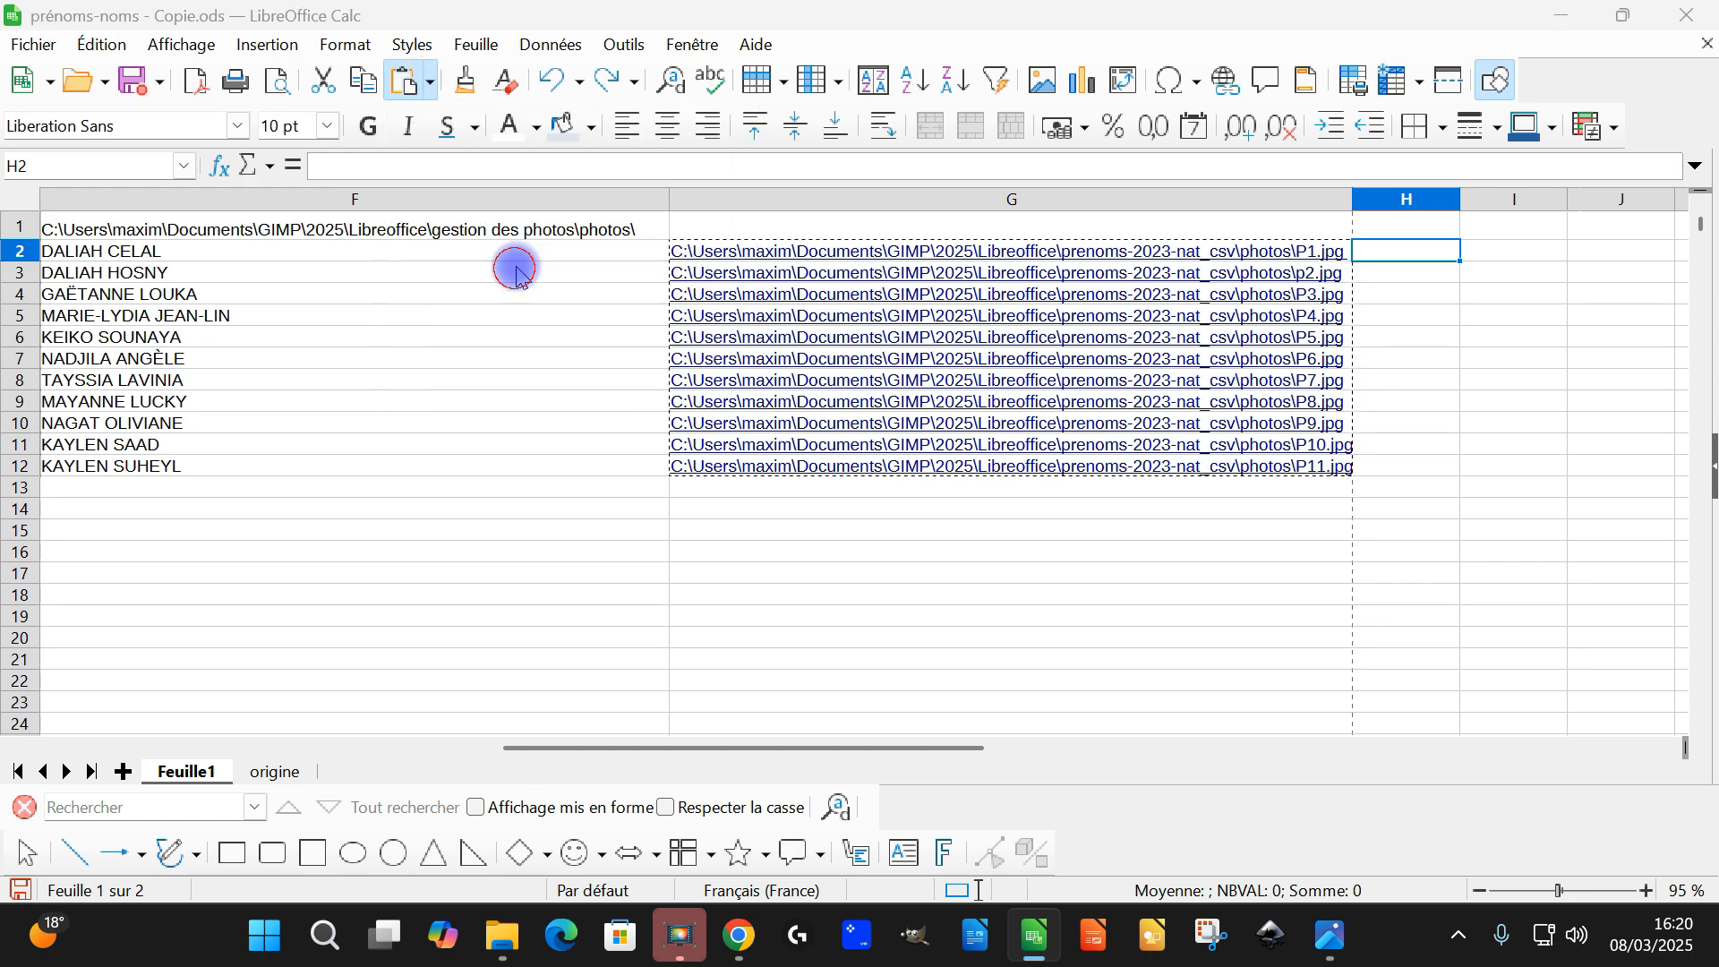
left_click(1162, 779)
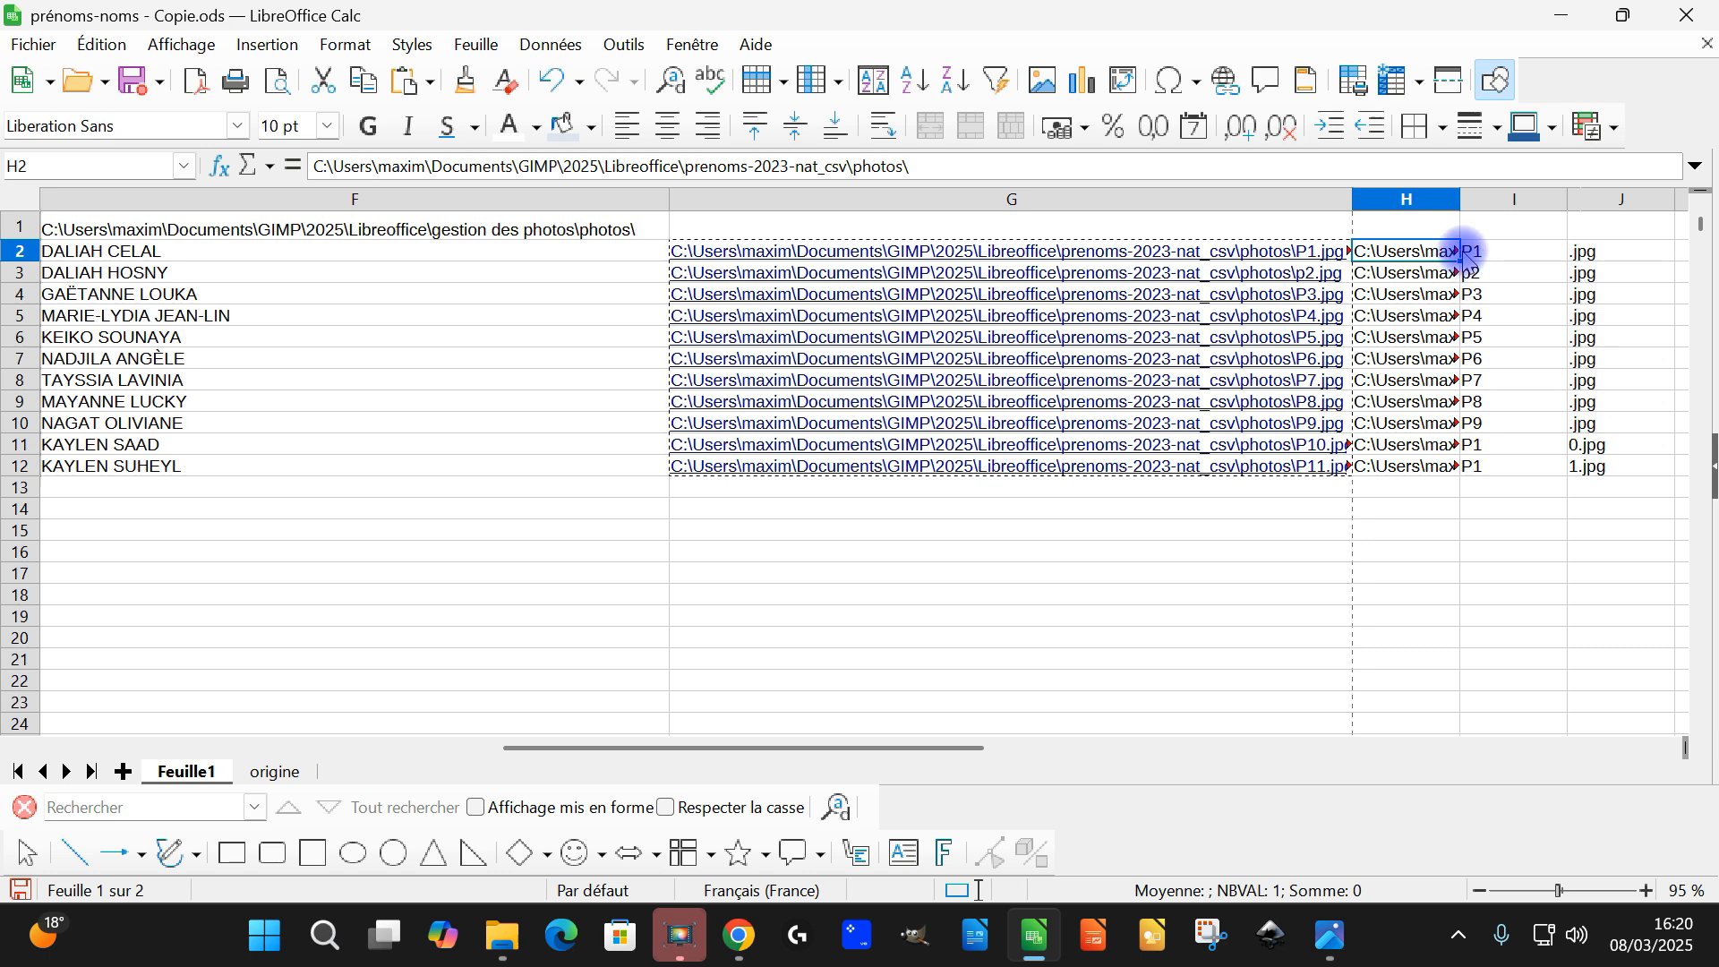
Widen column H to fit the full folder paths
left_click_drag(1461, 197, 1594, 196)
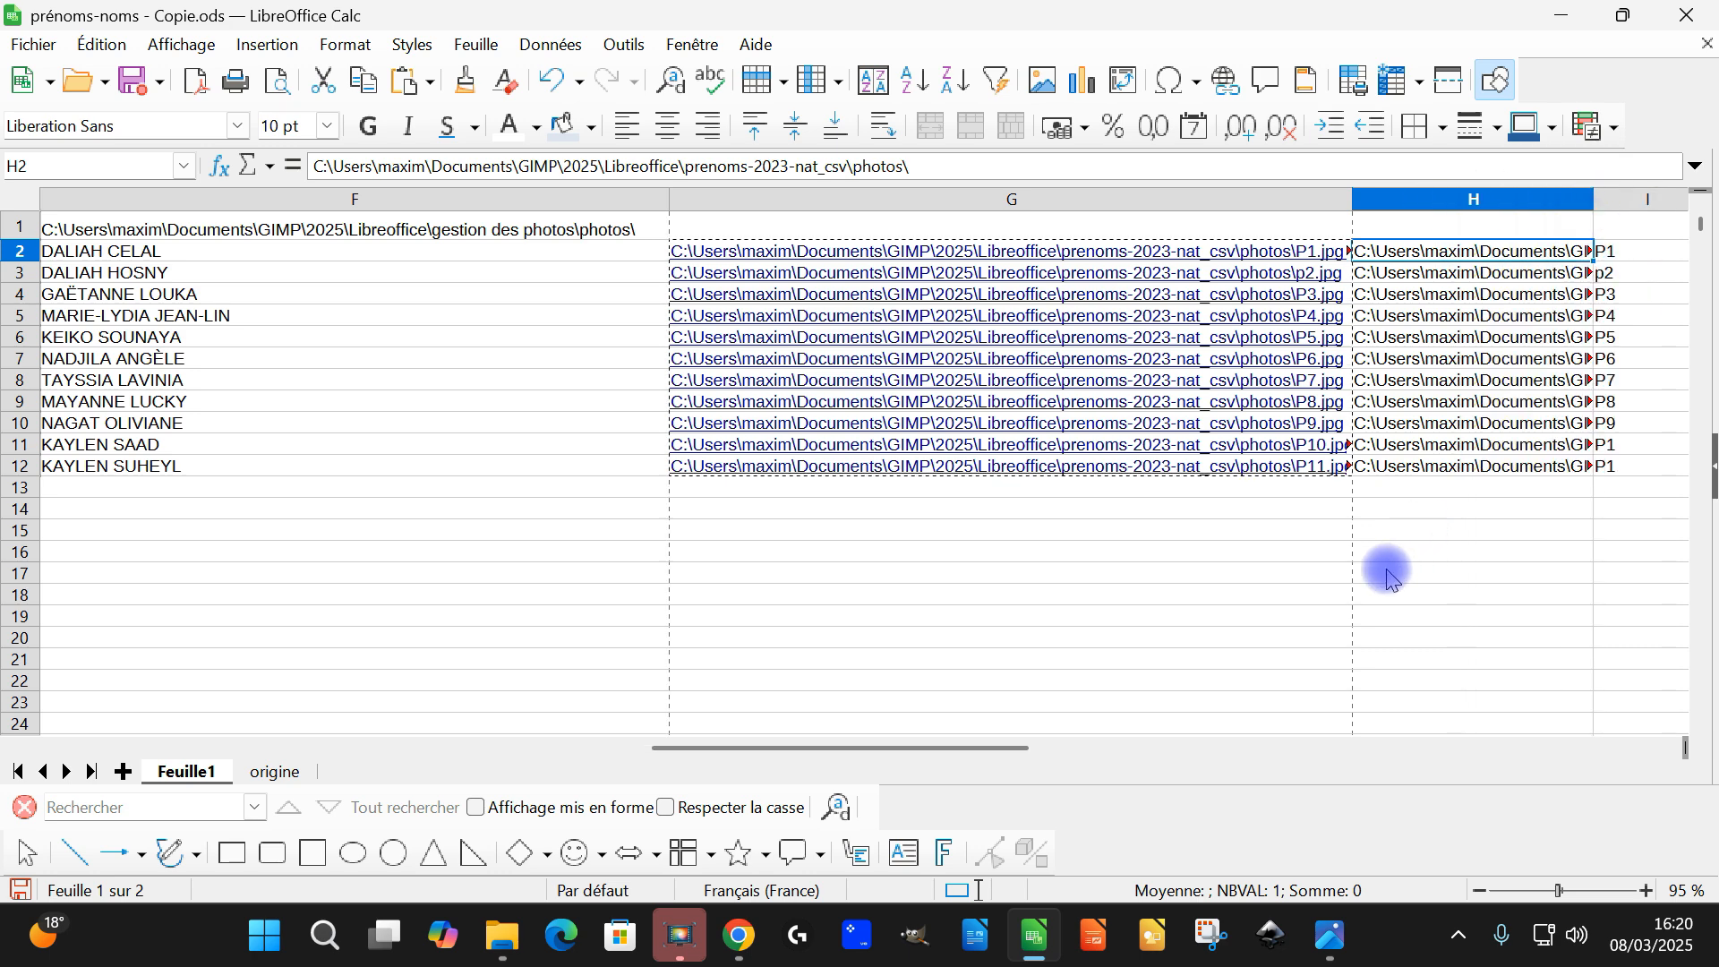
scroll(1349, 573, "down", 3)
left_click_drag(822, 746, 956, 748)
double_click(199, 203)
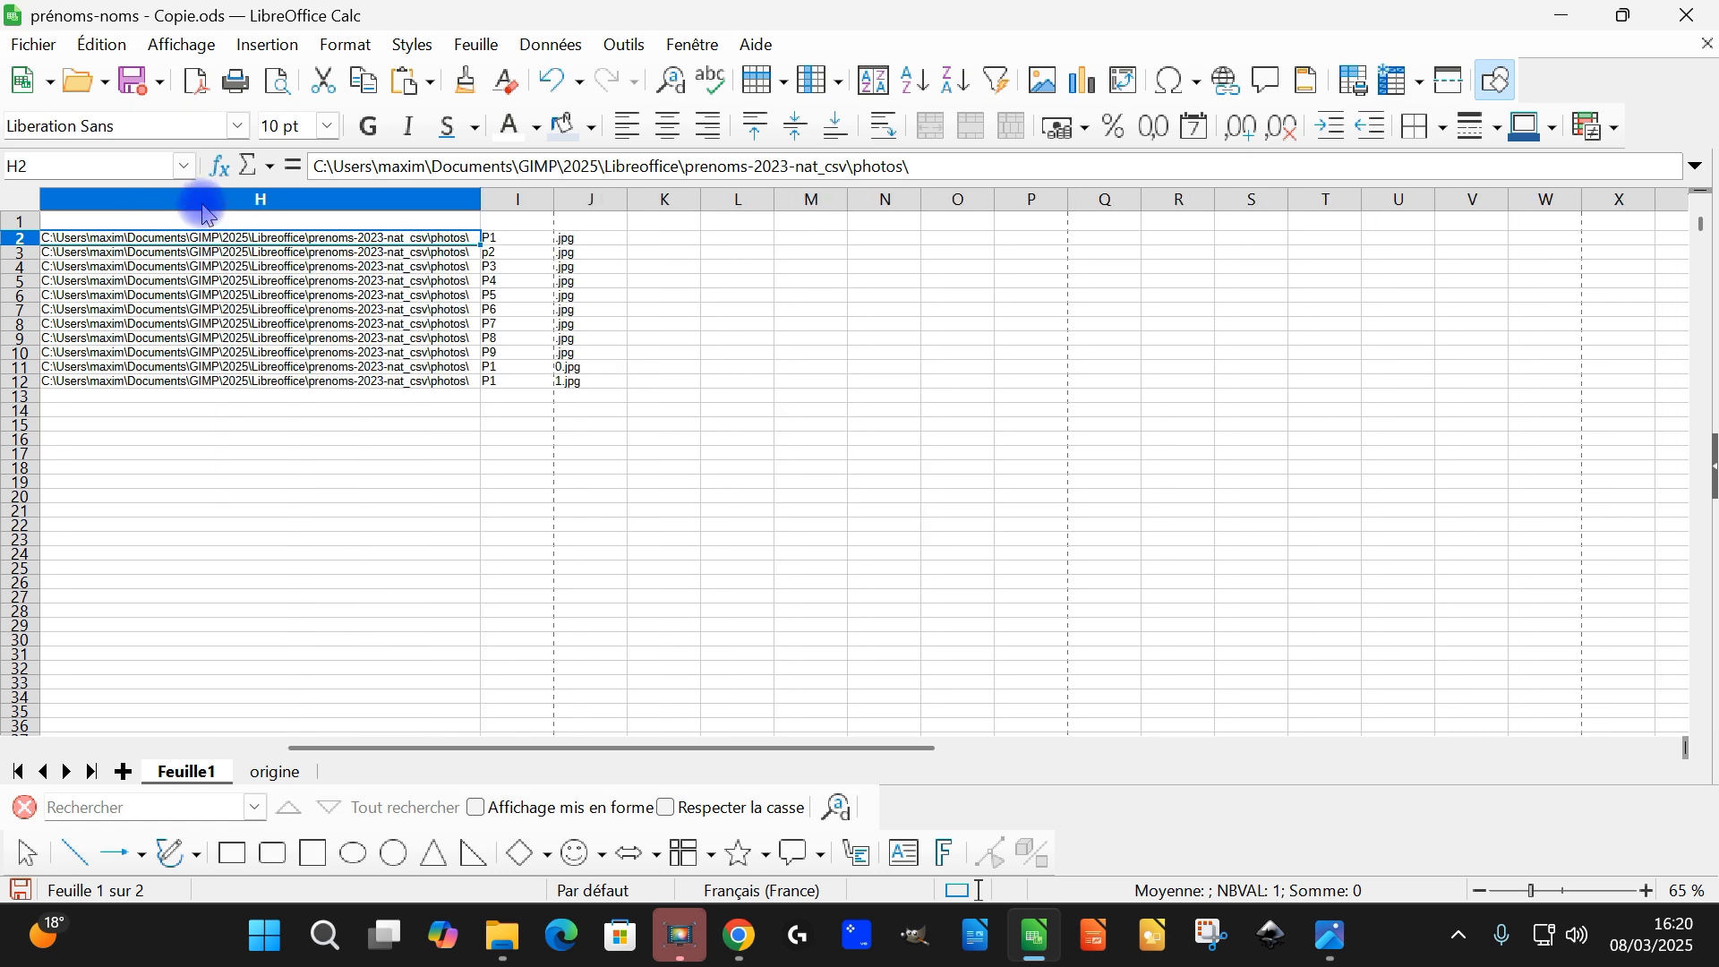
scroll(421, 345, "up", 4)
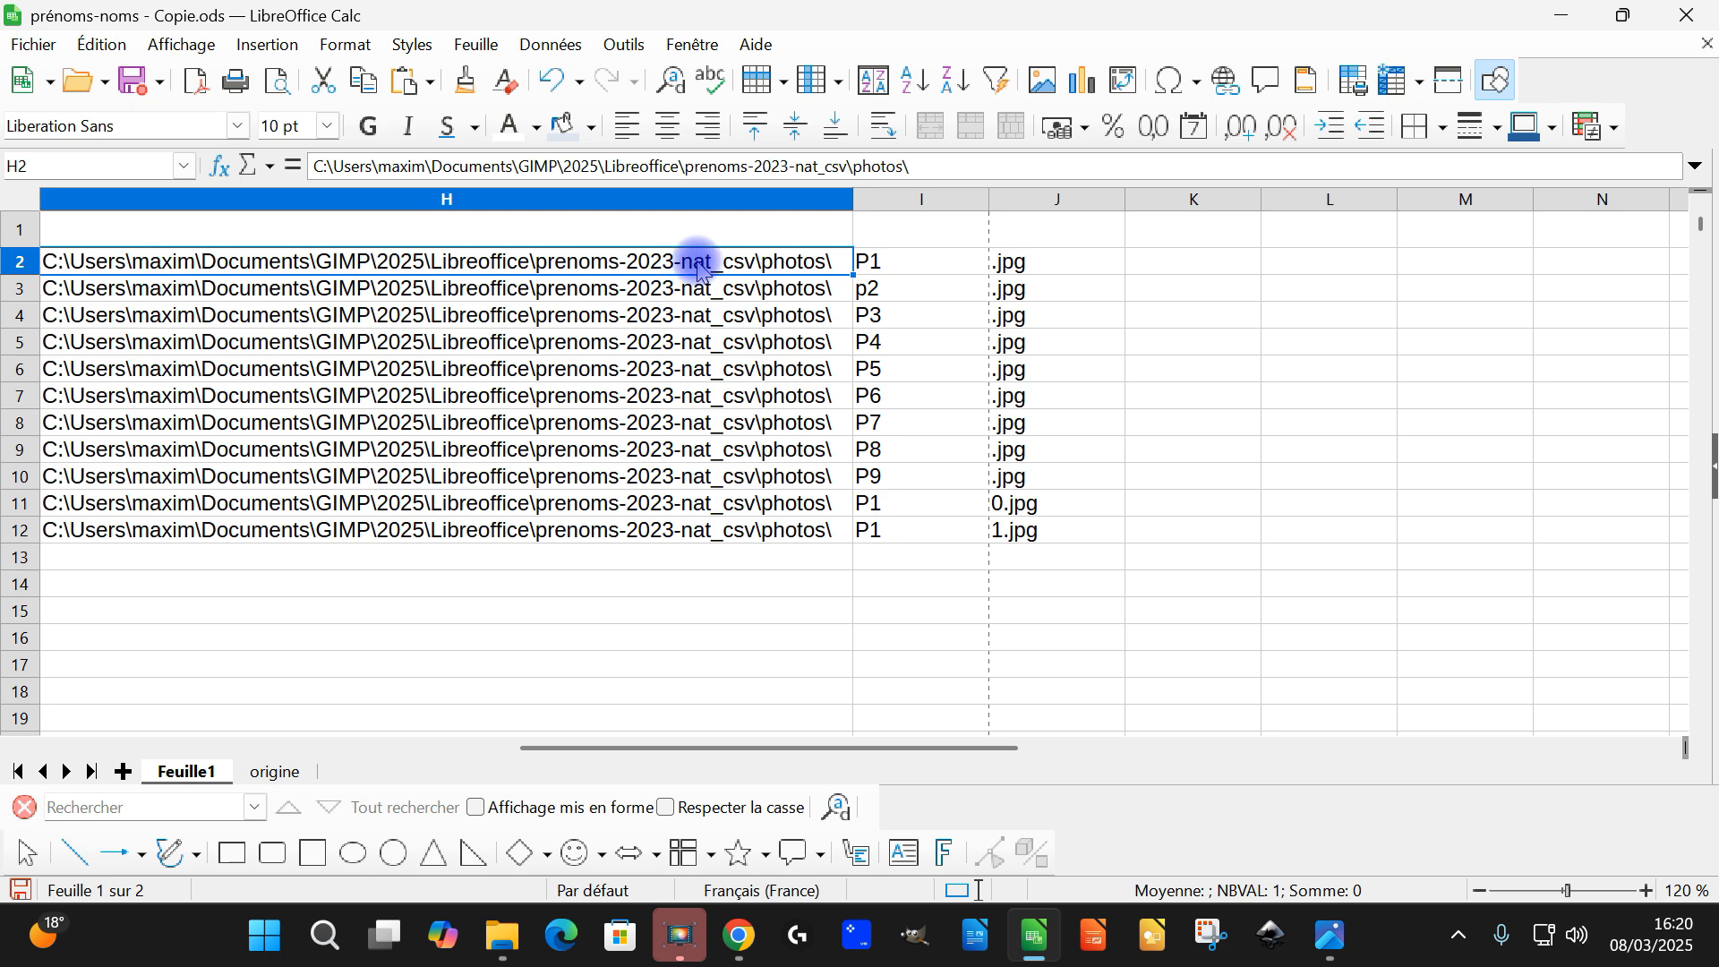
Enter =LIEN.HYPERTEXTE(H2&I2&J2;D2) in K2 to build a photo link from the split path, using the full name as its text
left_click(1213, 261)
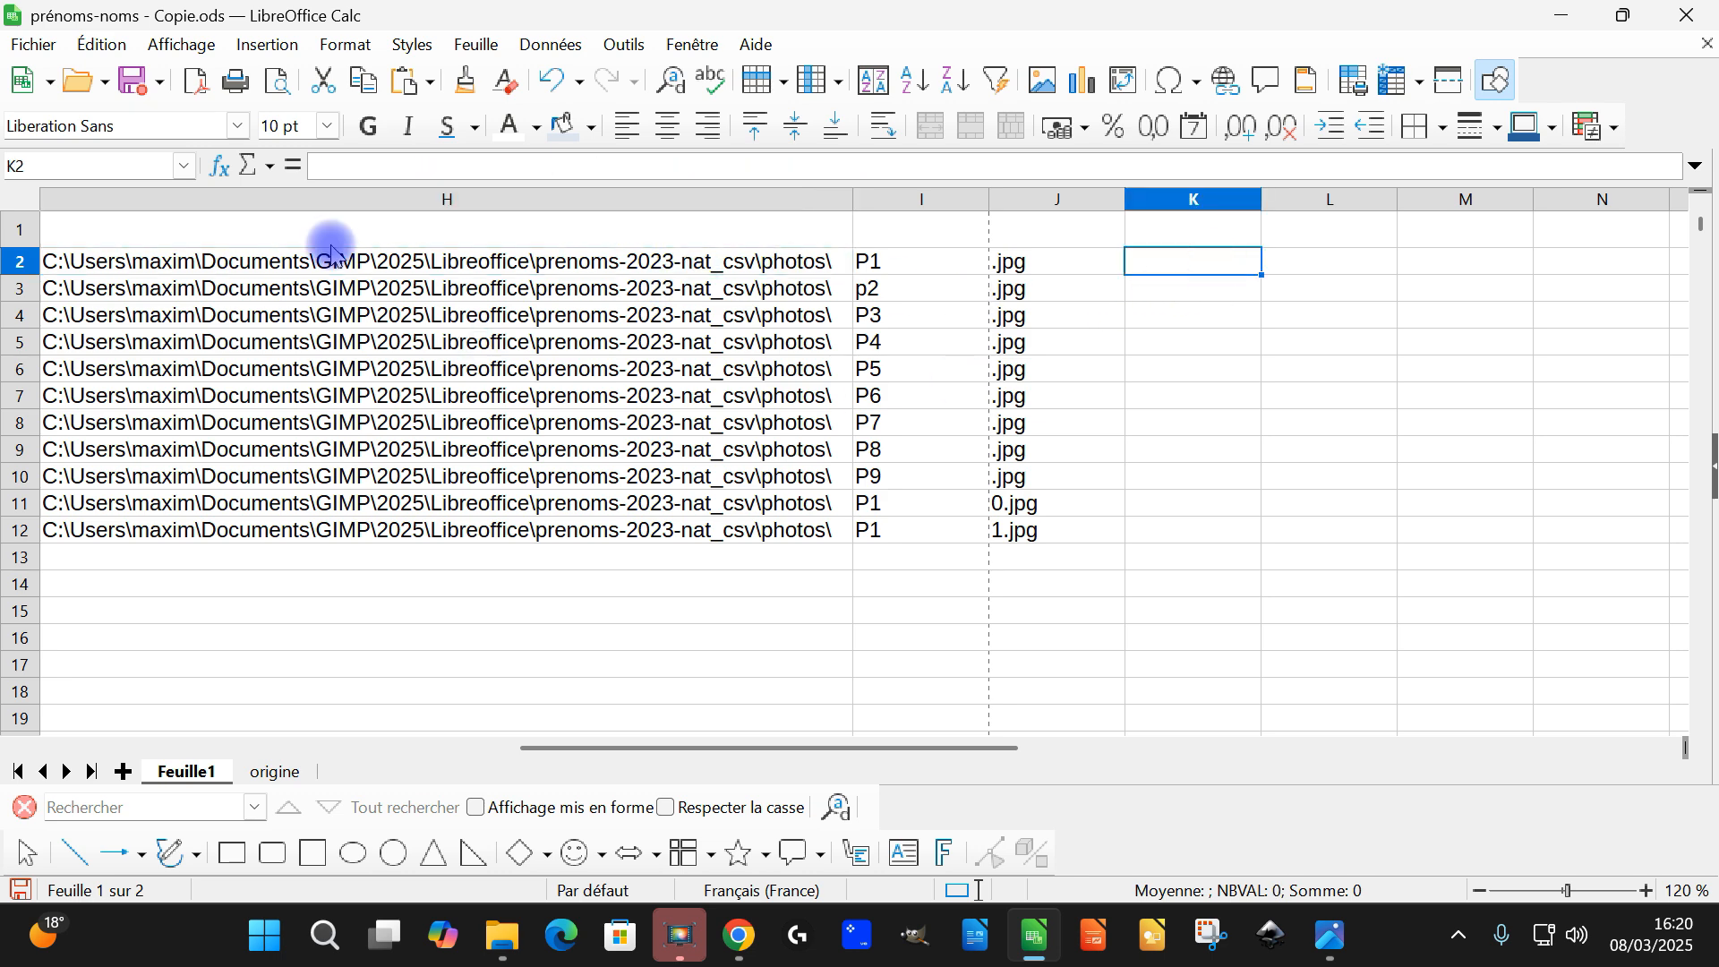
type("=lien")
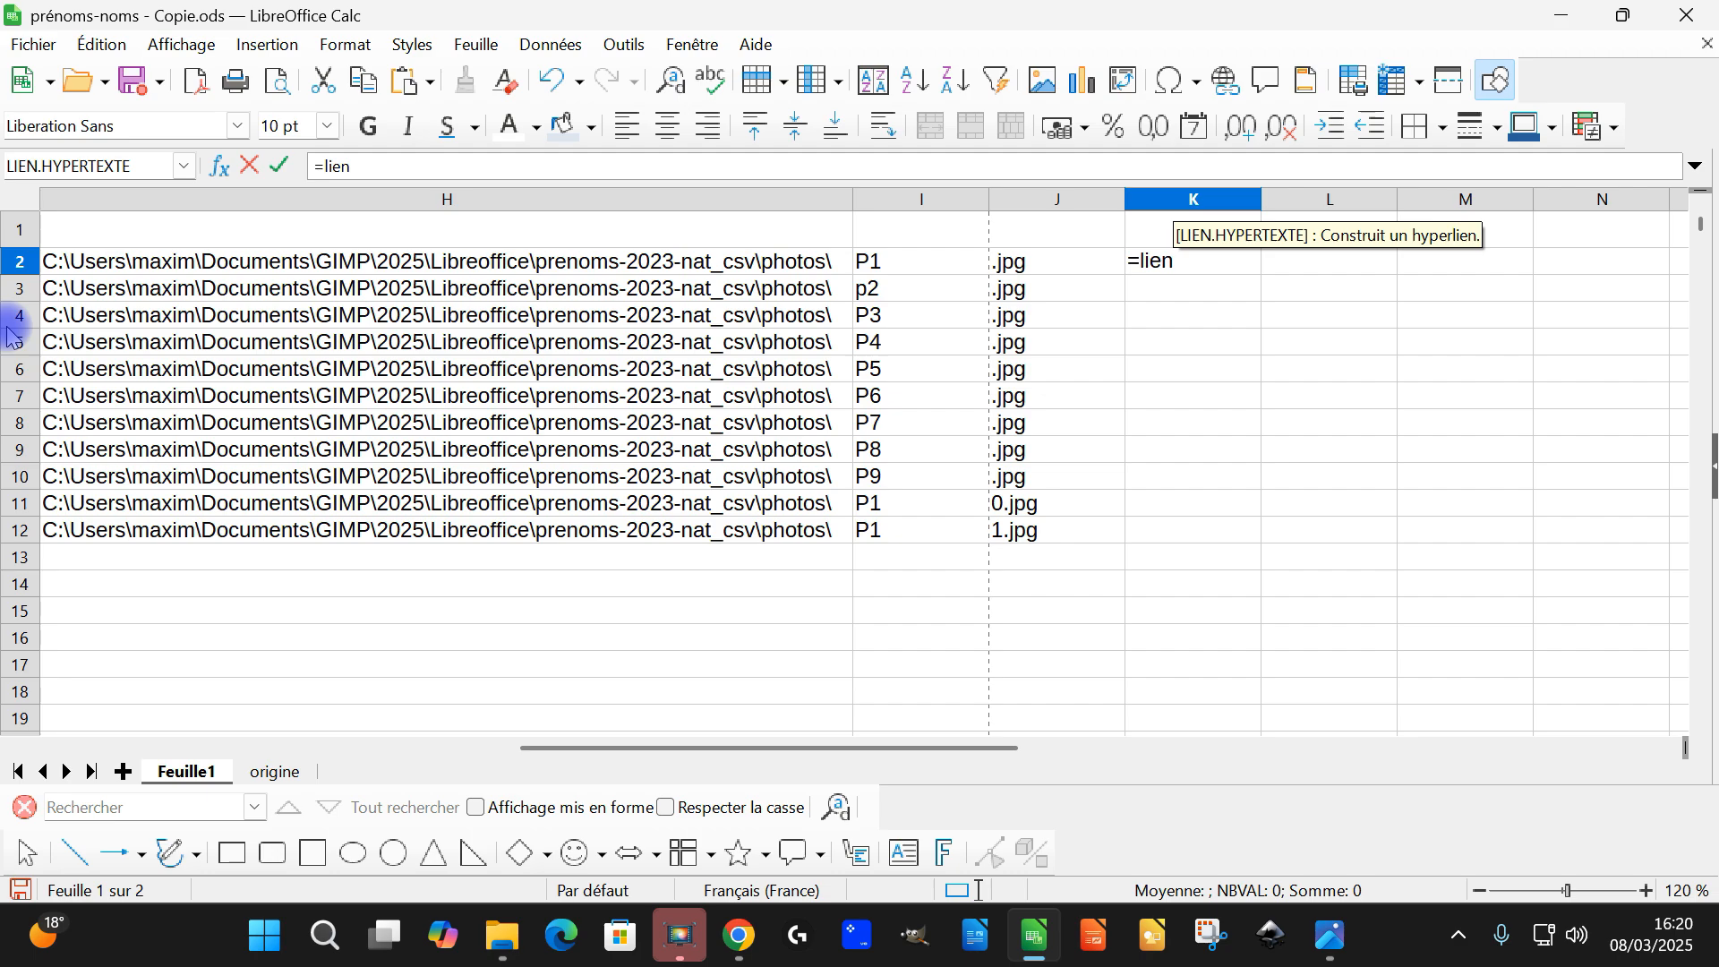
key("Return")
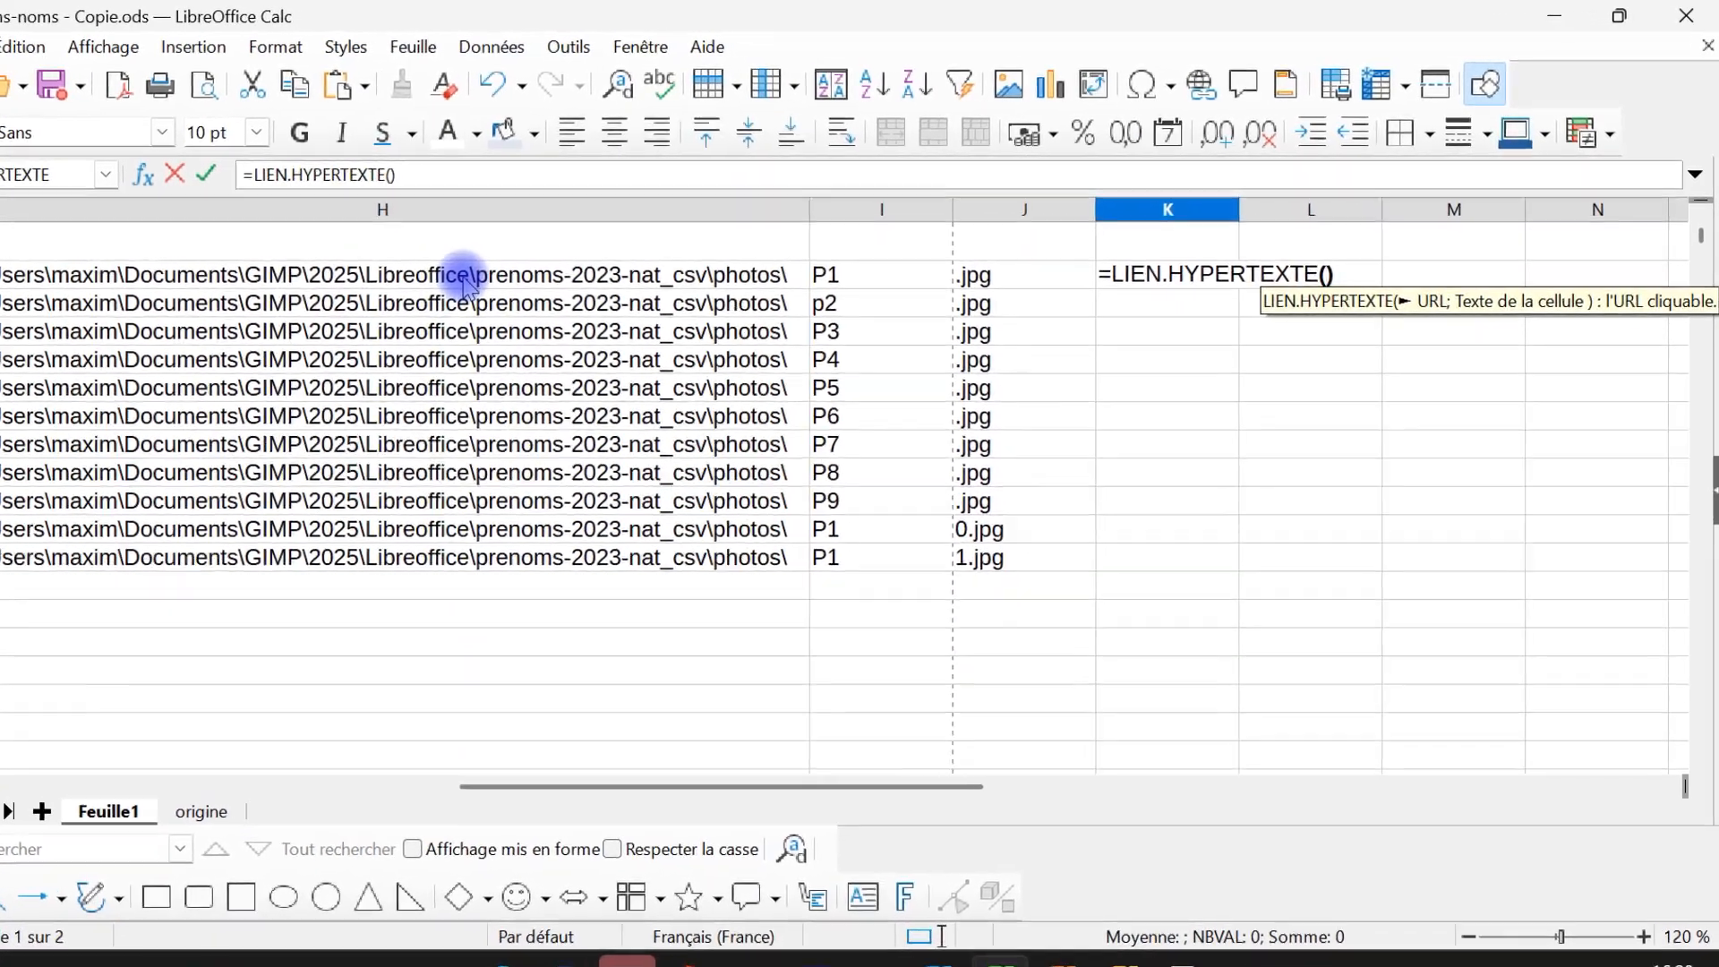
left_click(523, 279)
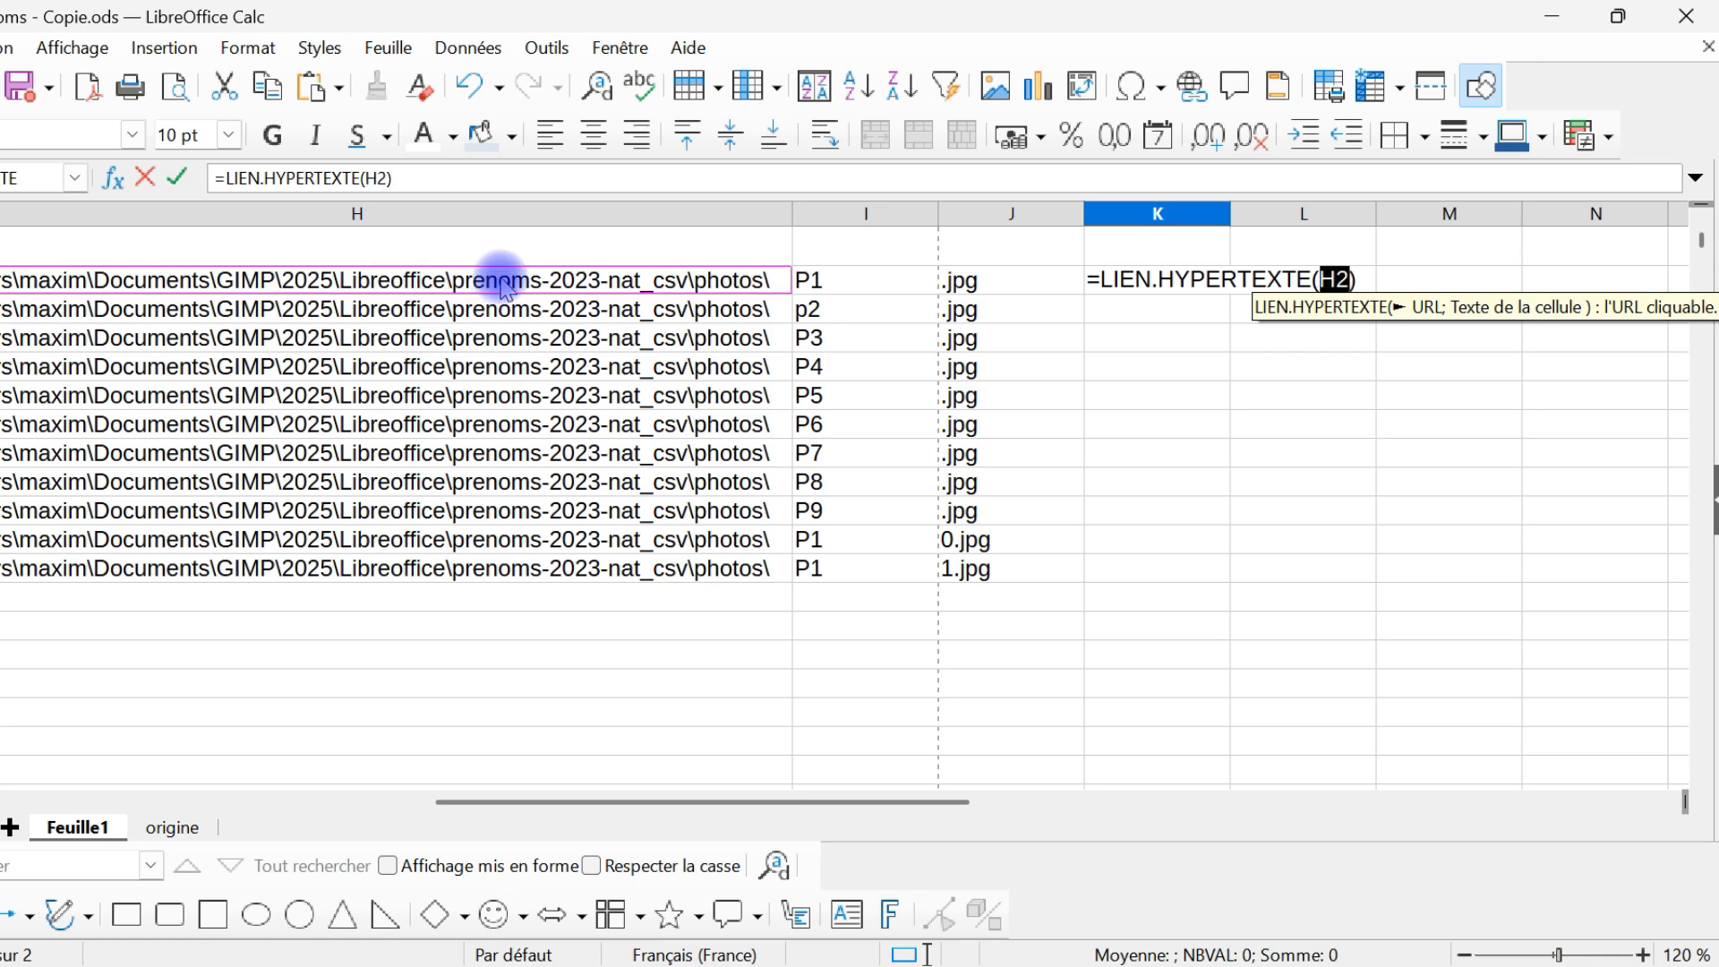
type("&")
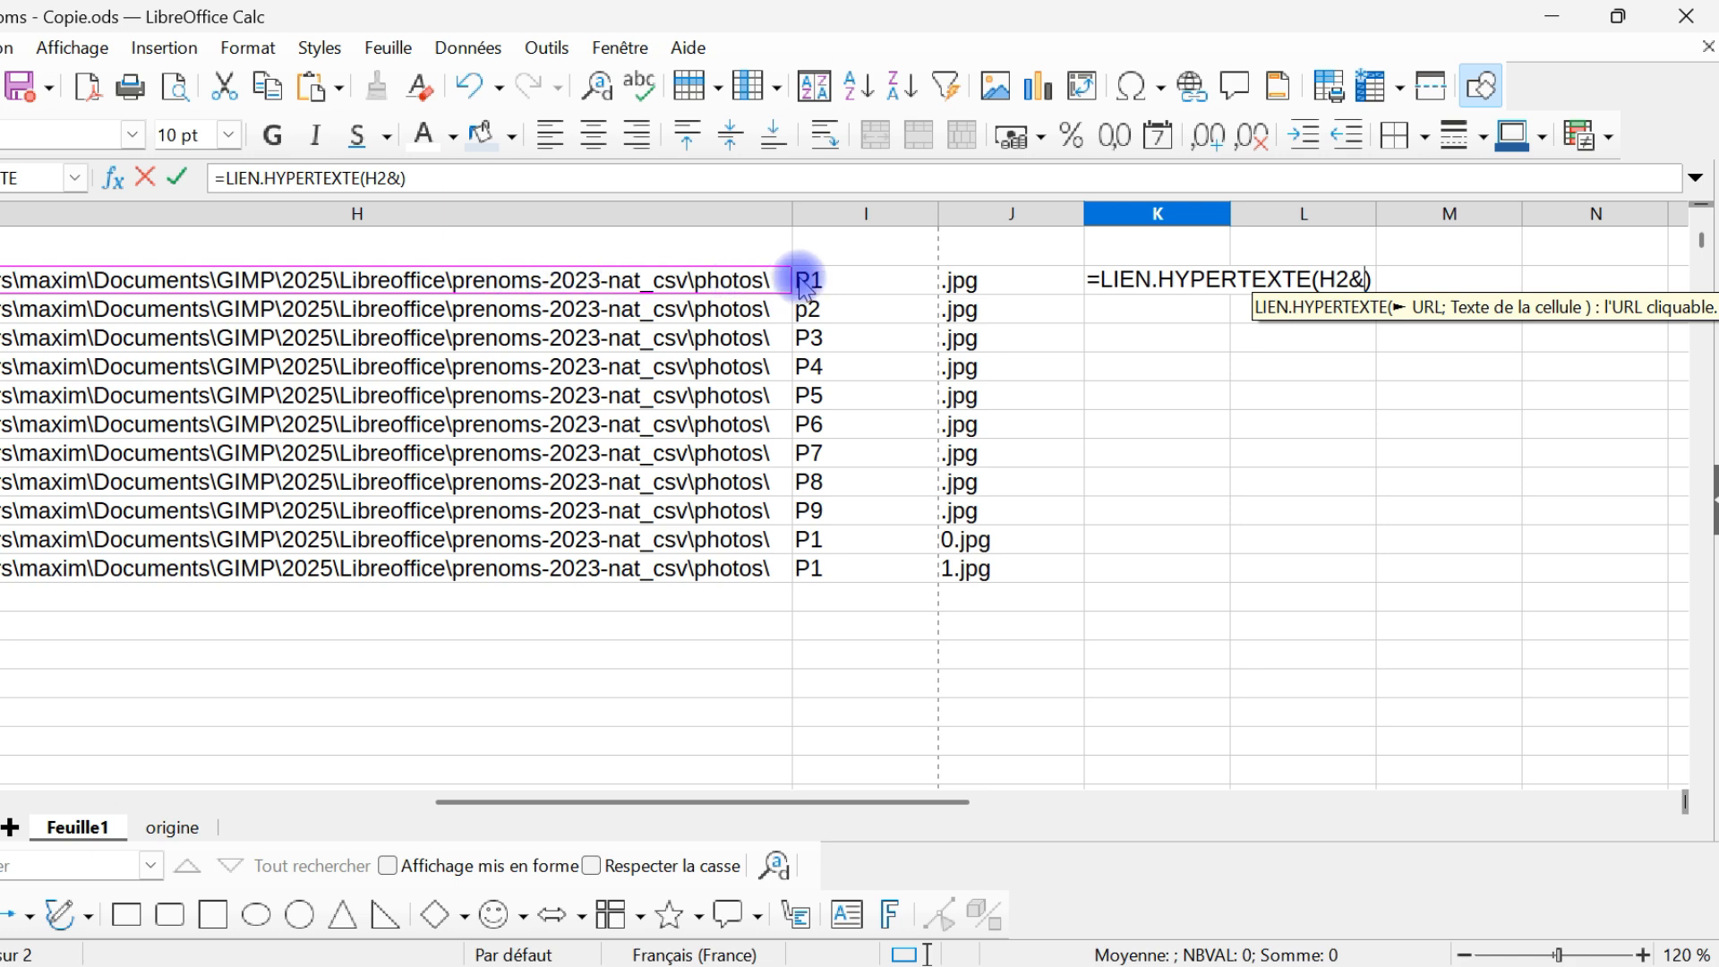
left_click(838, 279)
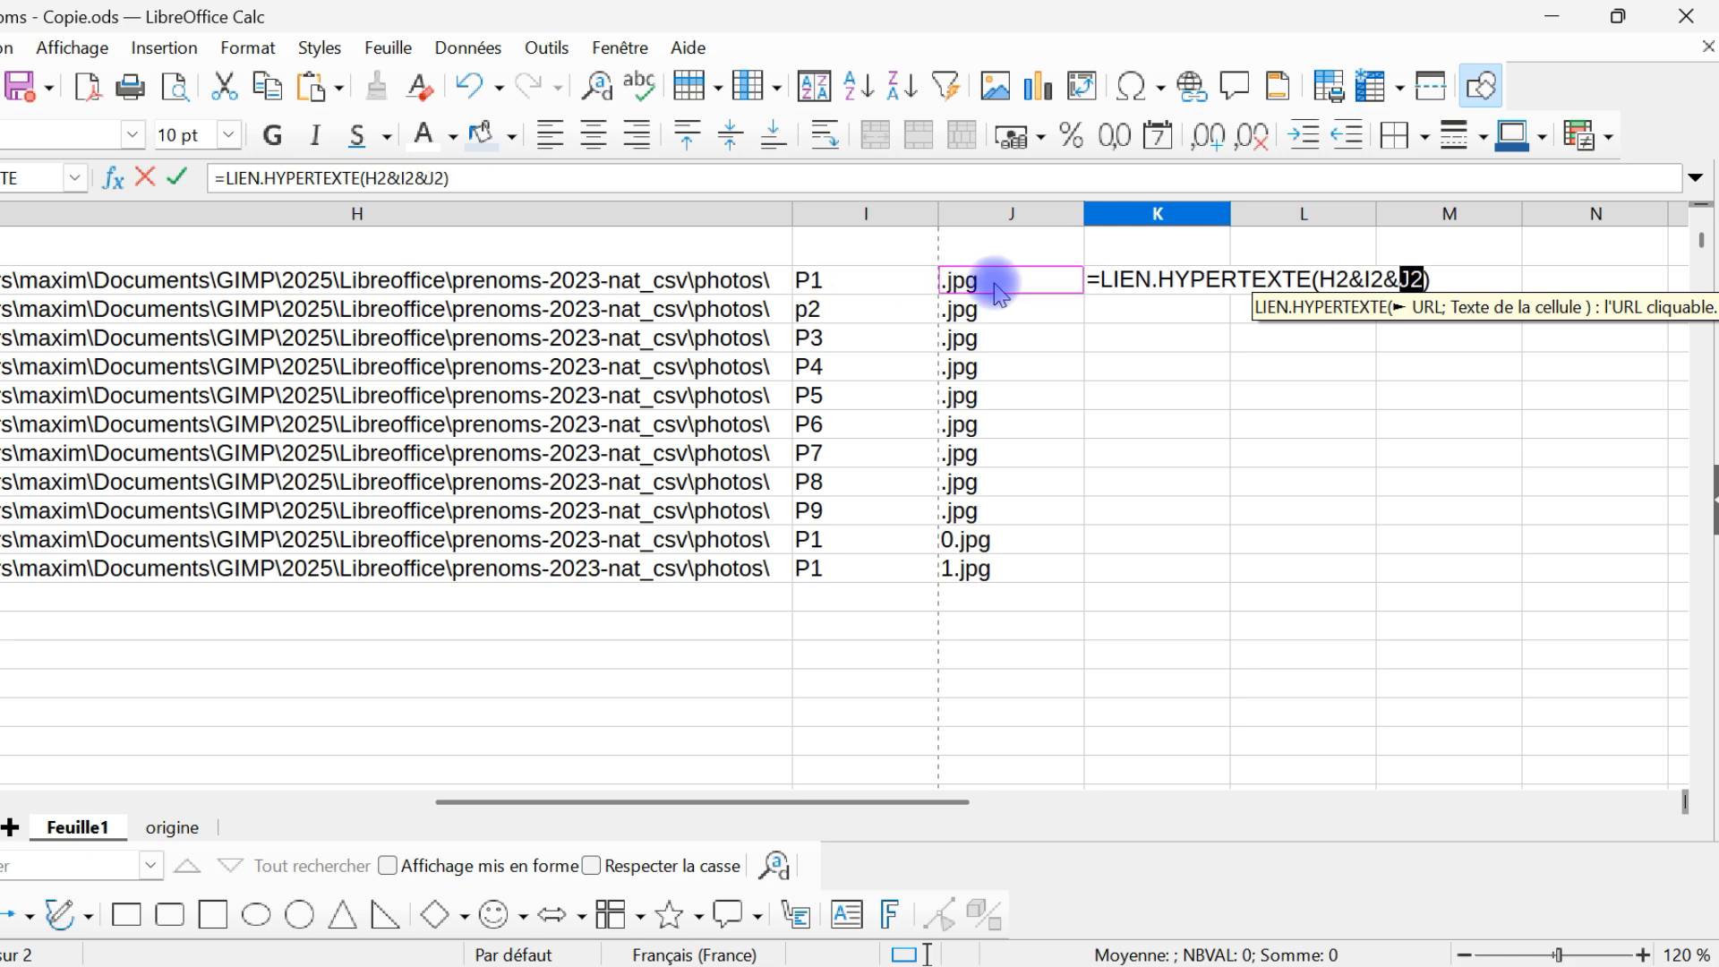
type(";")
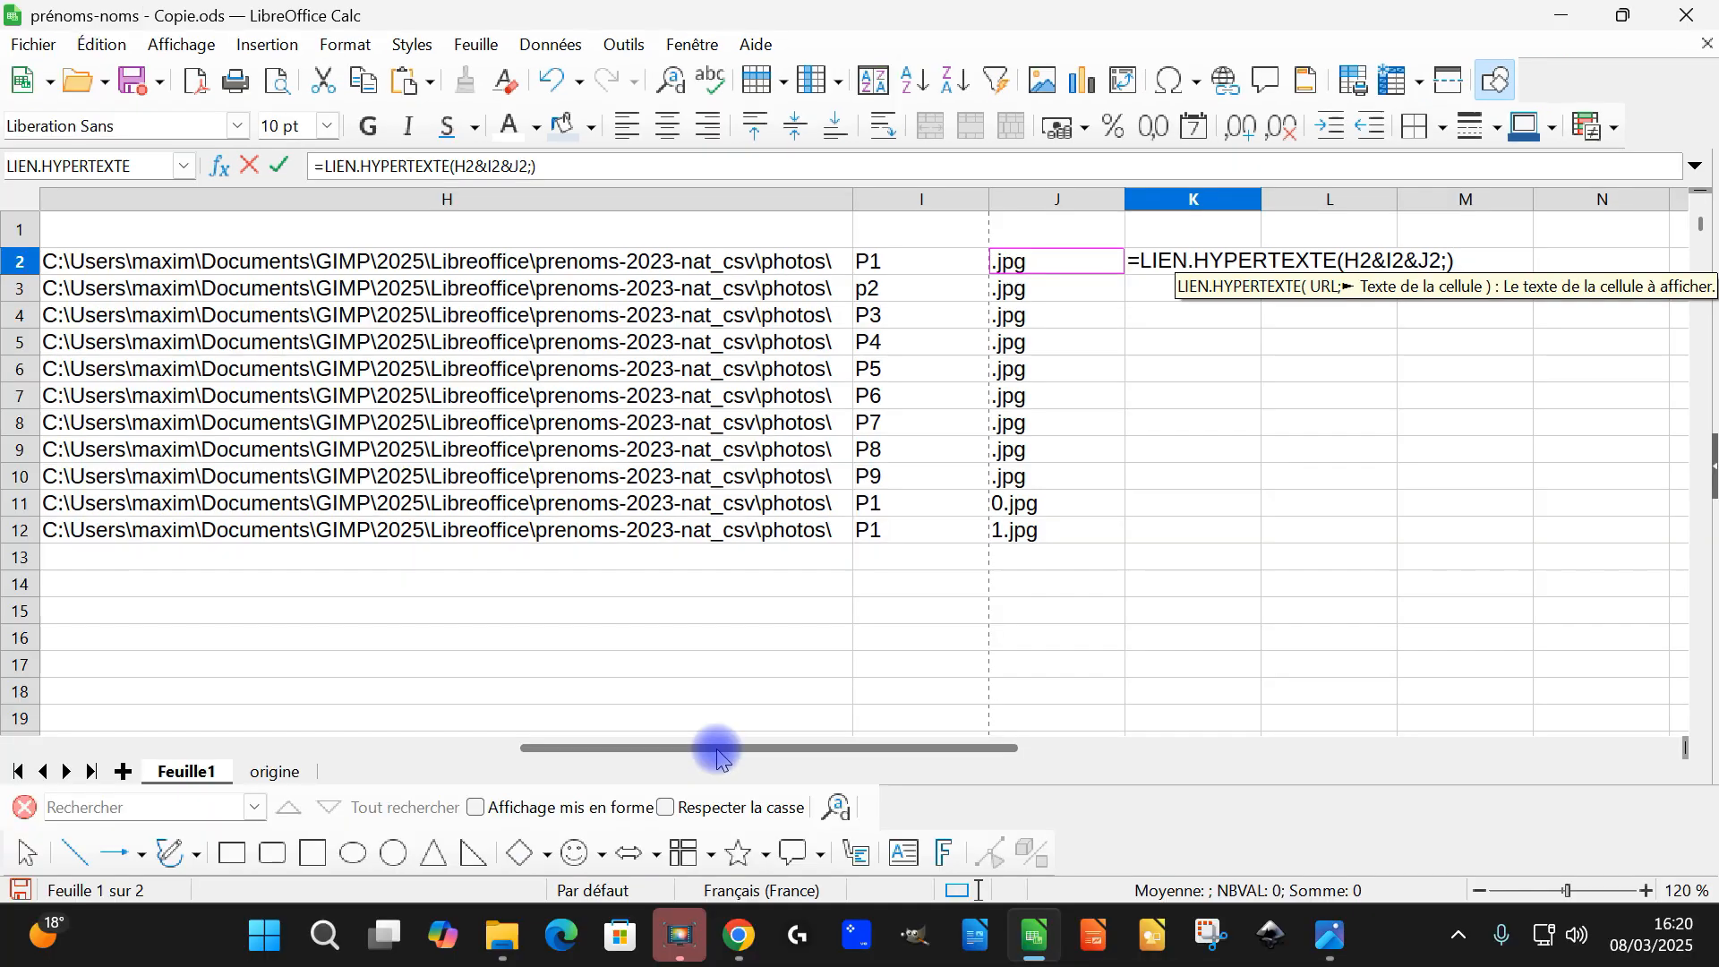
left_click_drag(643, 807, 525, 807)
left_click_drag(602, 750, 246, 749)
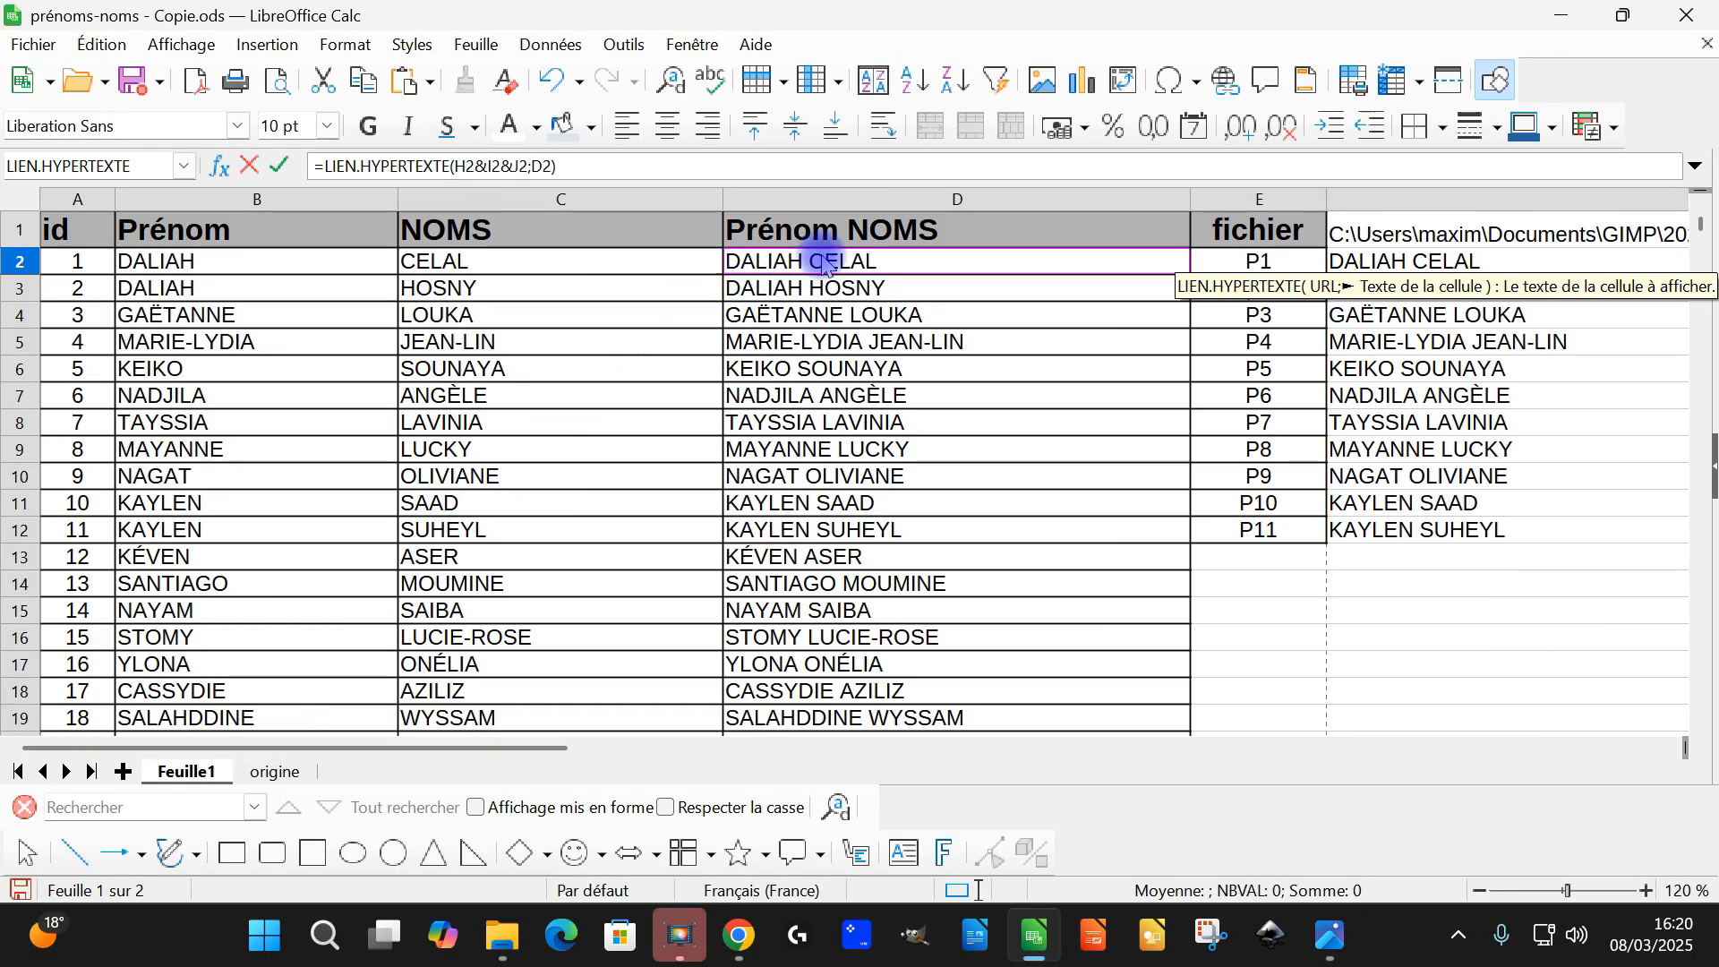
key("Return")
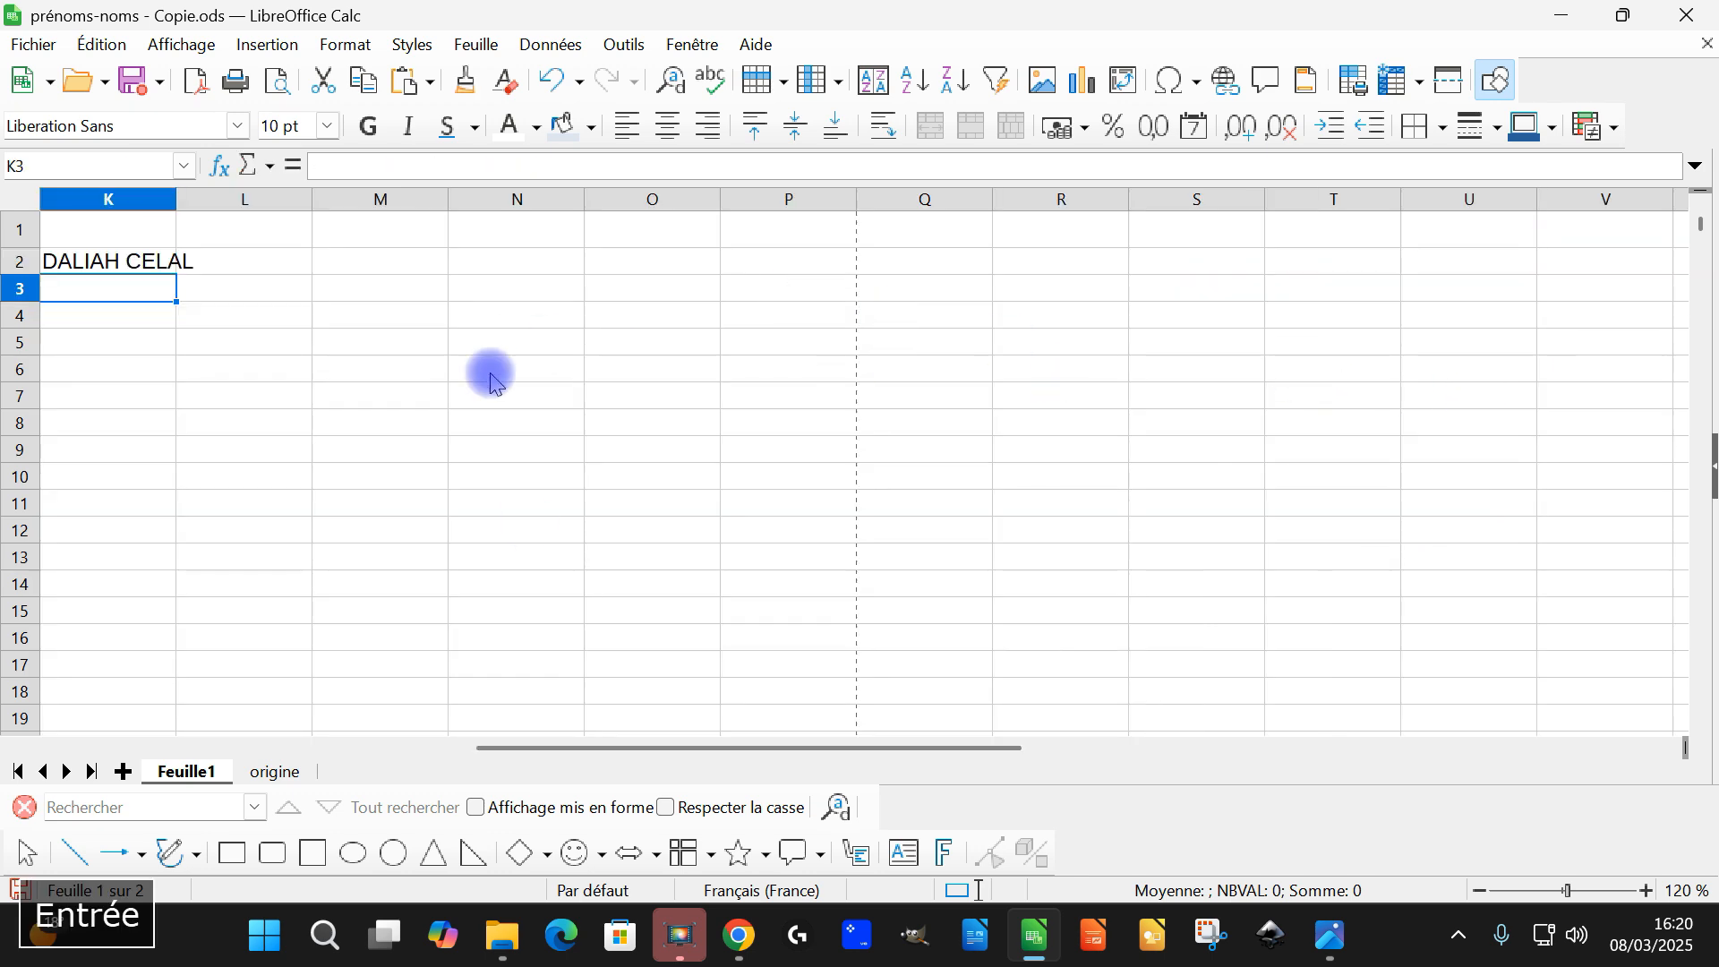
Copy the folder name "gestion des photos" from the path in F1
left_click_drag(792, 752, 702, 752)
scroll(596, 518, "down", 4)
left_click_drag(502, 748, 423, 750)
left_click(722, 246)
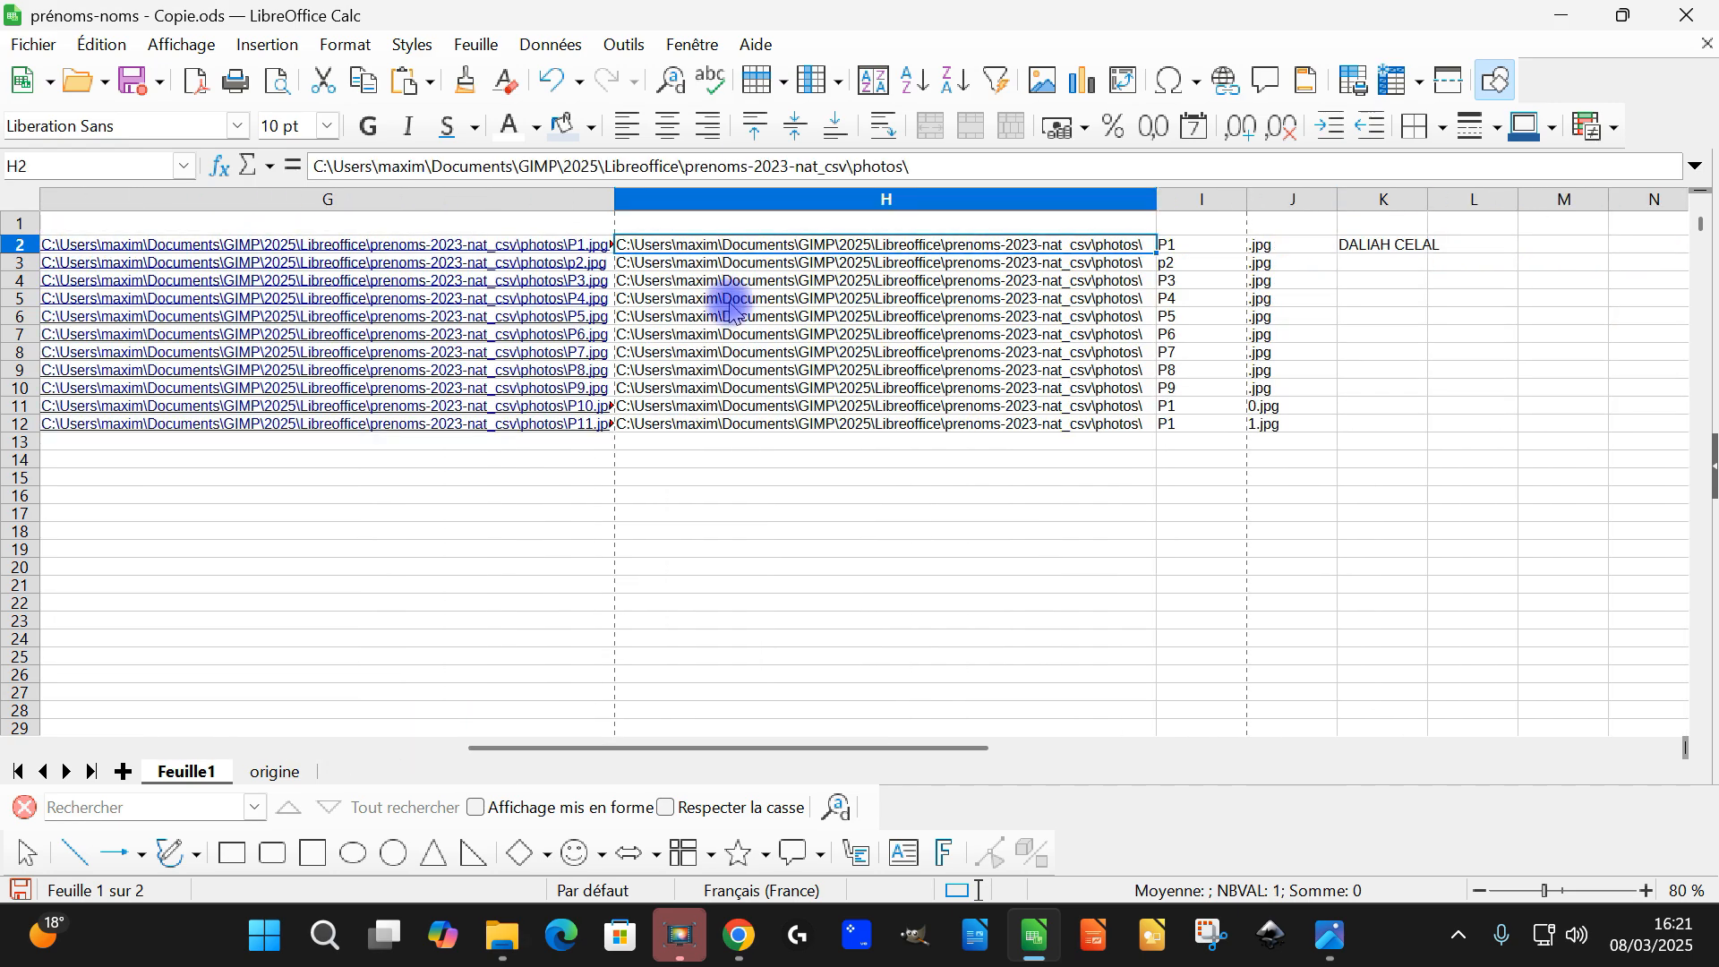
scroll(855, 333, "up", 3)
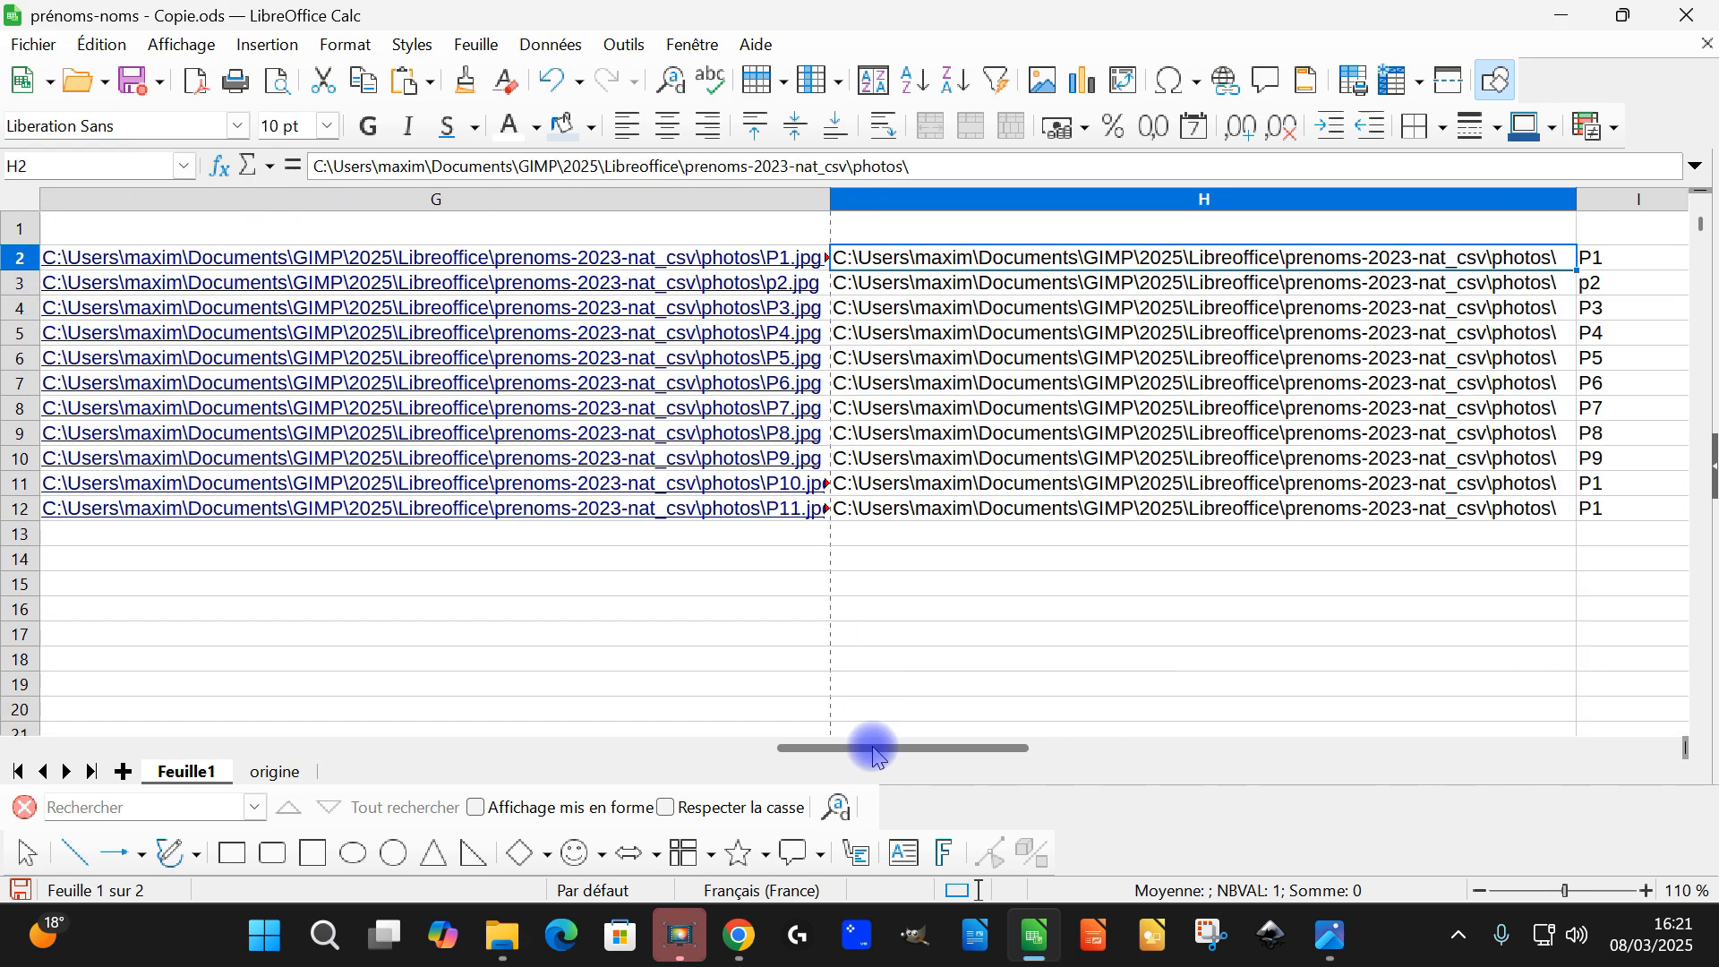
left_click_drag(872, 747, 714, 767)
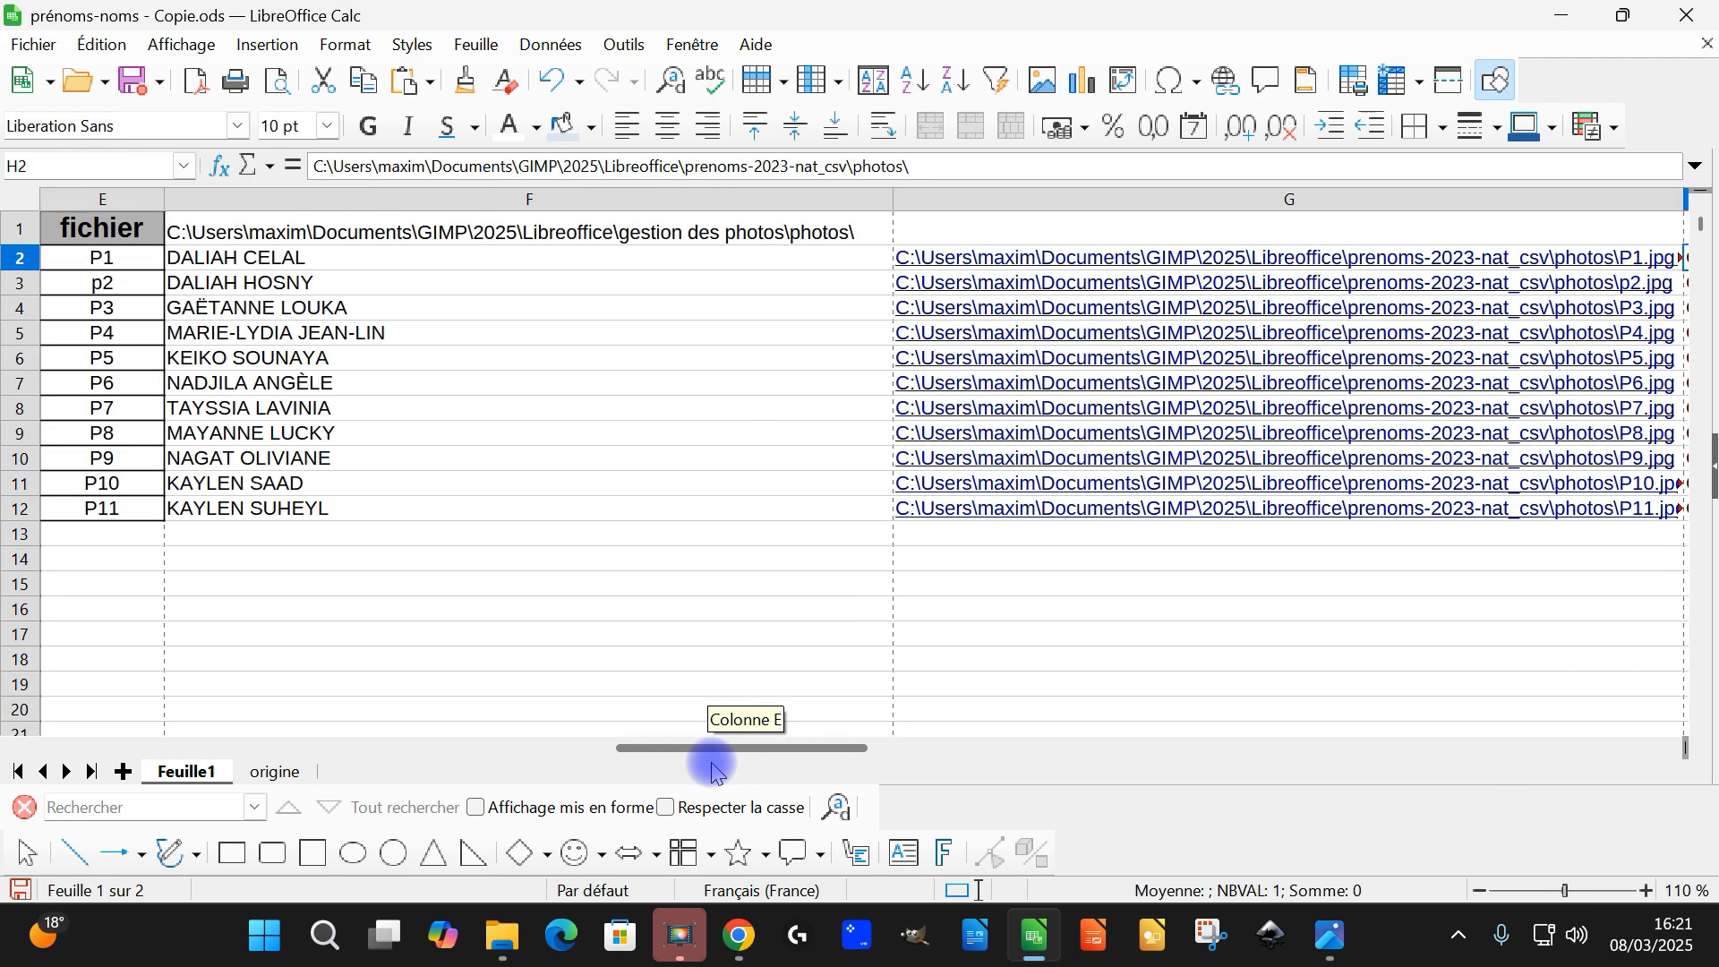
left_click(658, 235)
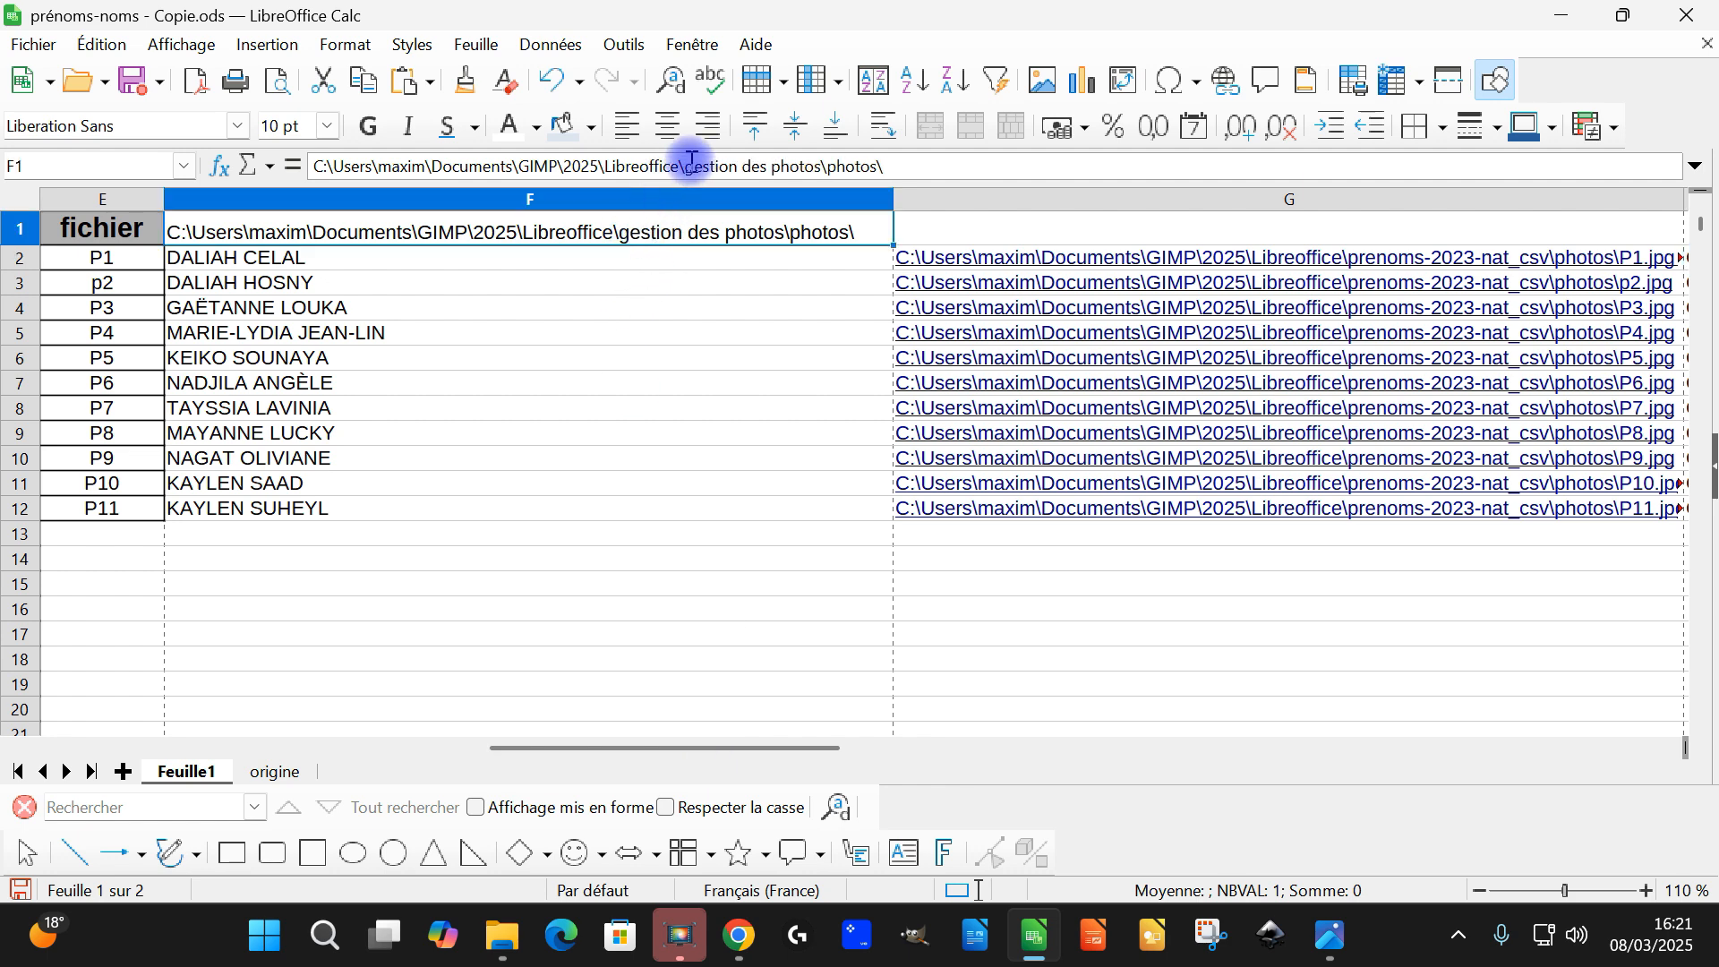
left_click_drag(689, 169, 814, 165)
key("shift+Right")
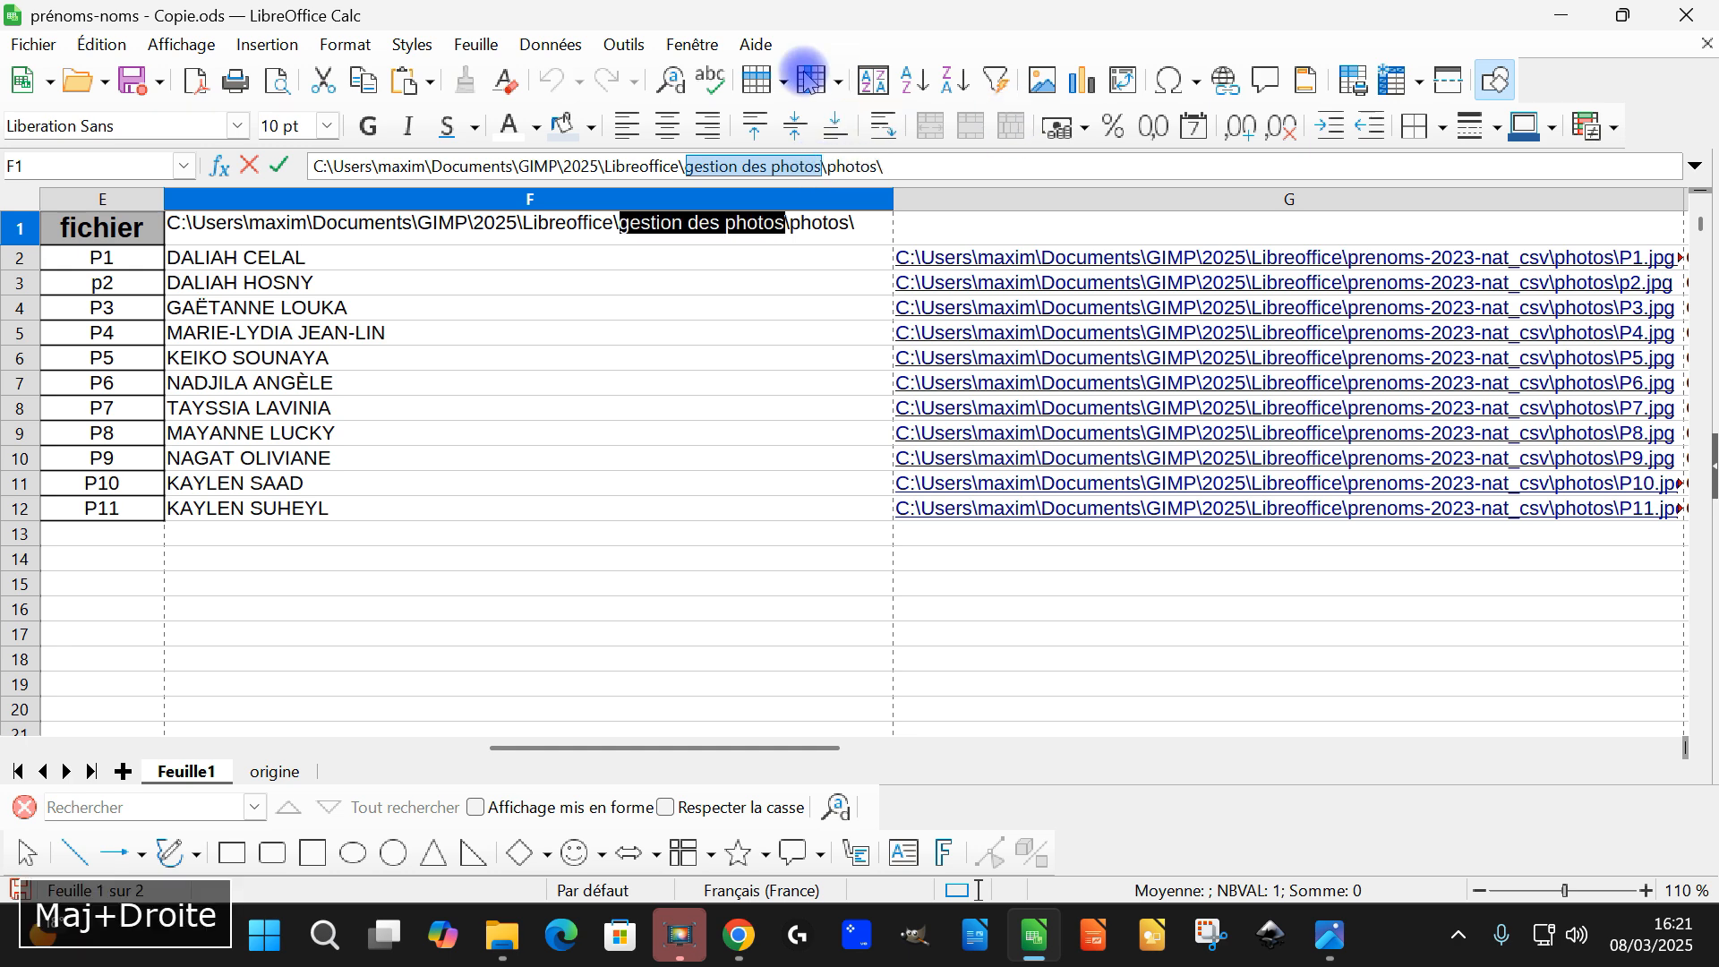
key("ctrl+c")
Replace "prenoms-2023-nat_csv" in the H2 path with the copied folder name "gestion des photos"
left_click_drag(649, 748, 1025, 759)
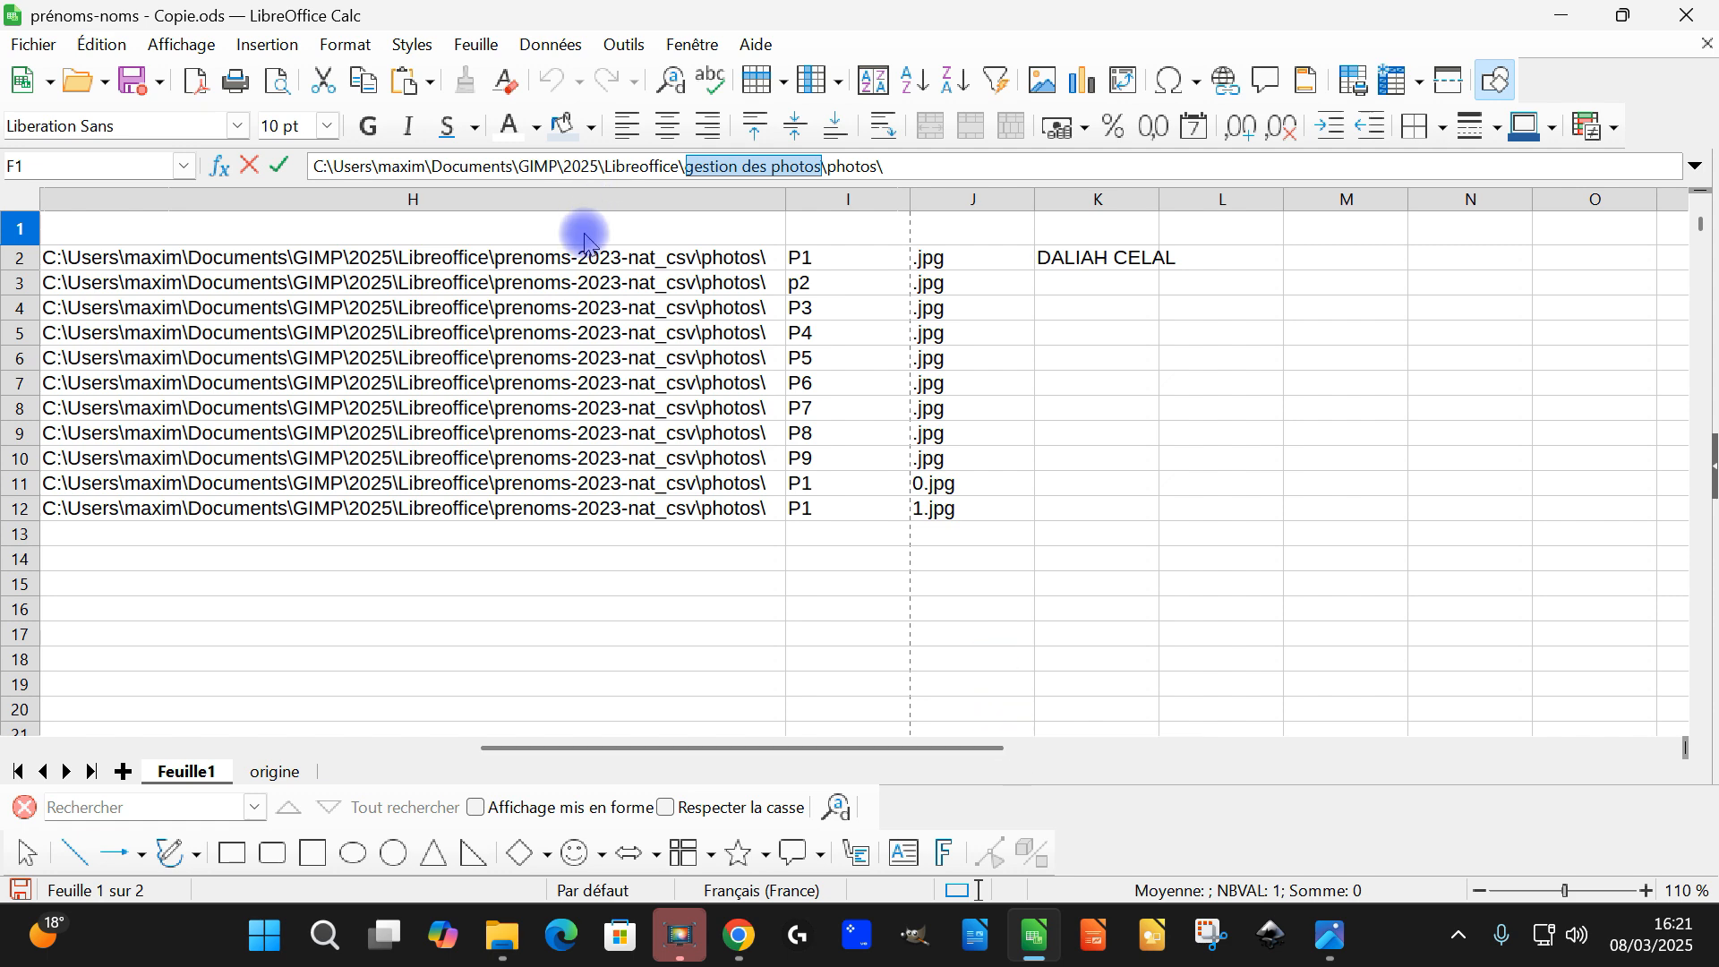
left_click(582, 259)
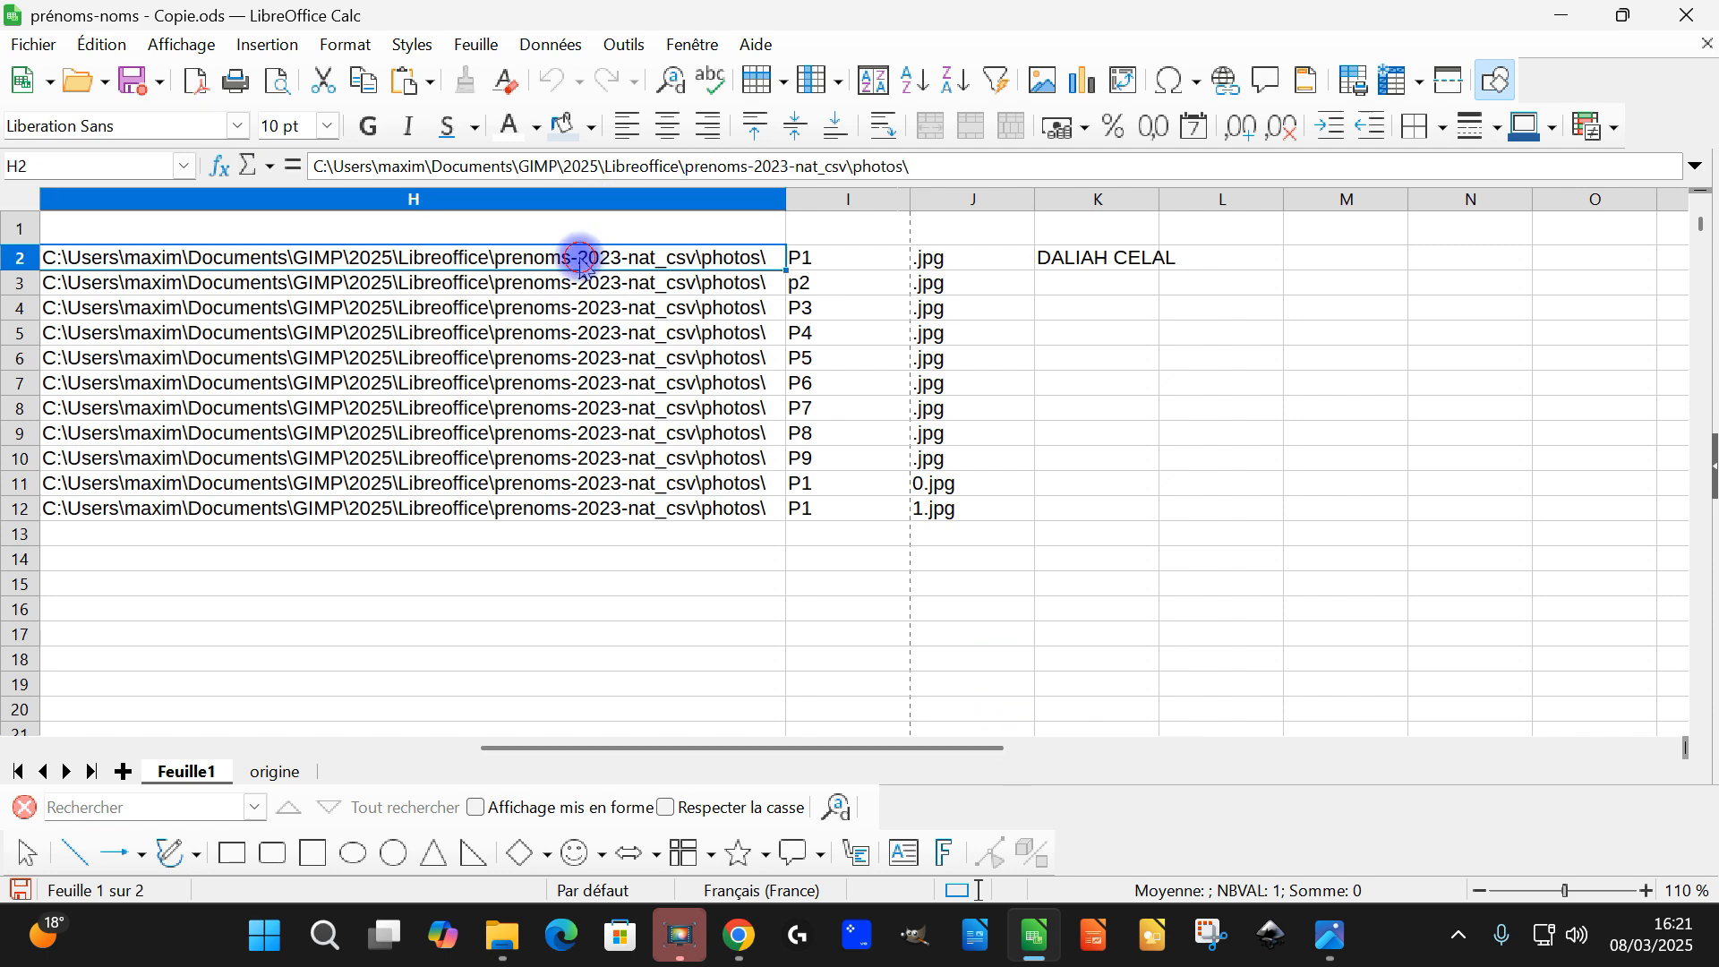
left_click(698, 168)
key("shift+Right")
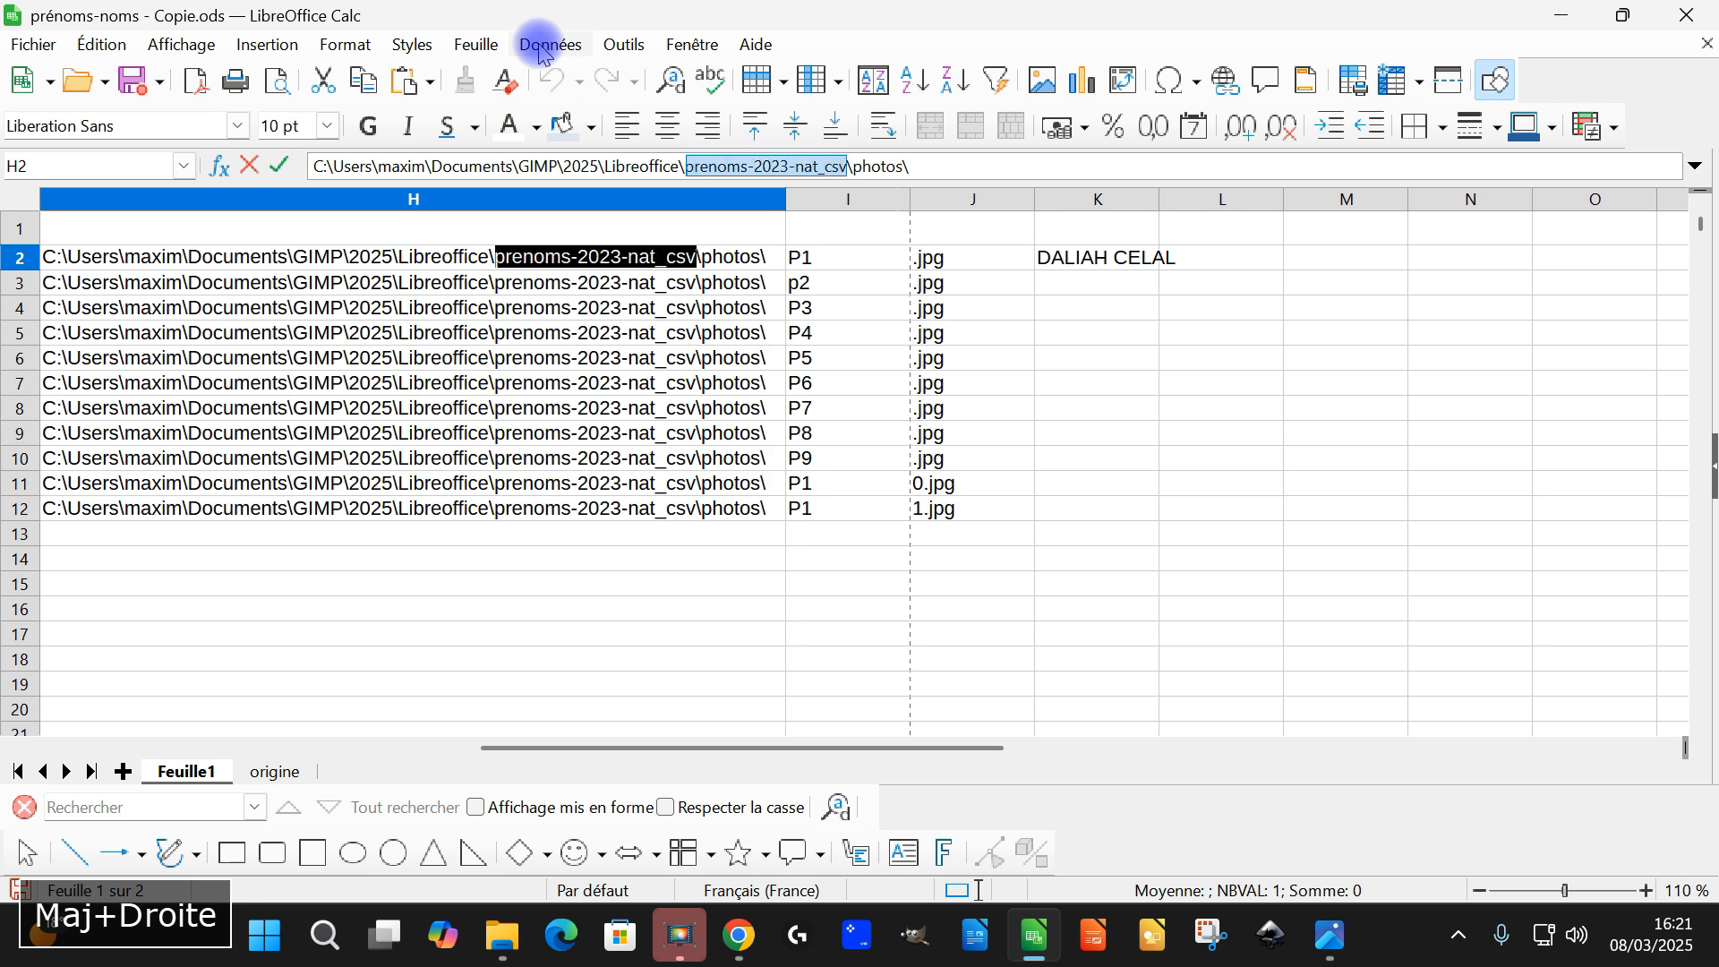
key("ctrl+v")
key("Return")
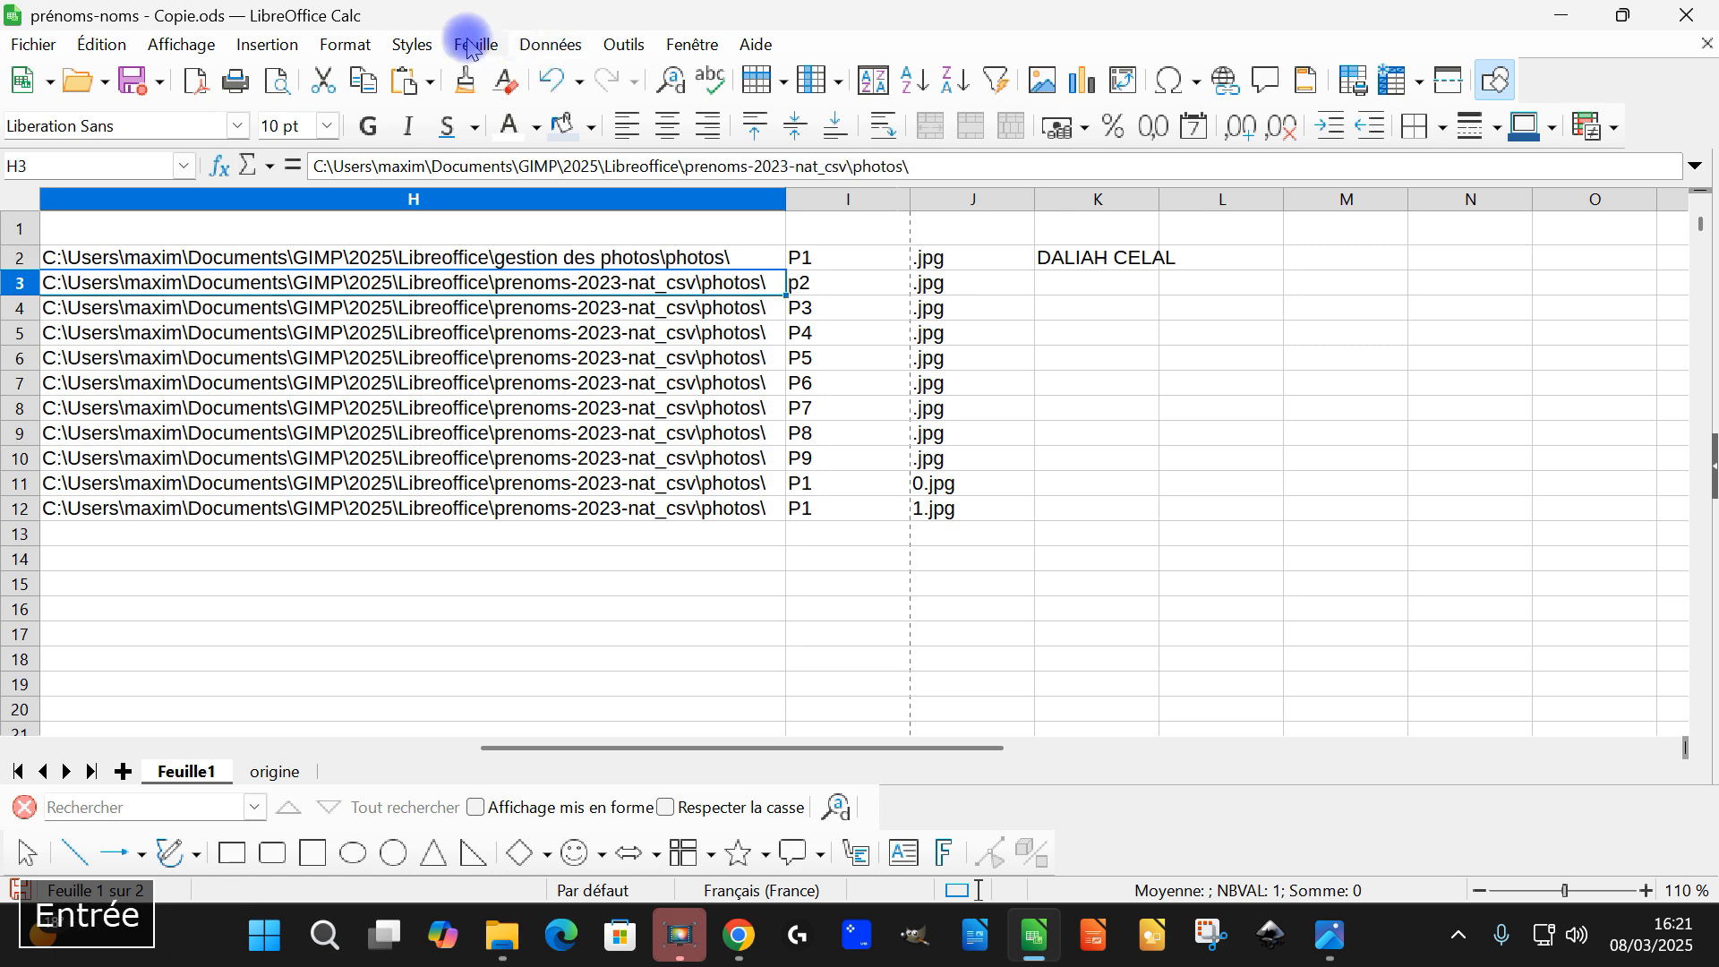
Clear the folder paths in H3:H12 and check the target of the K2 hyperlink
left_click(511, 519, "shift")
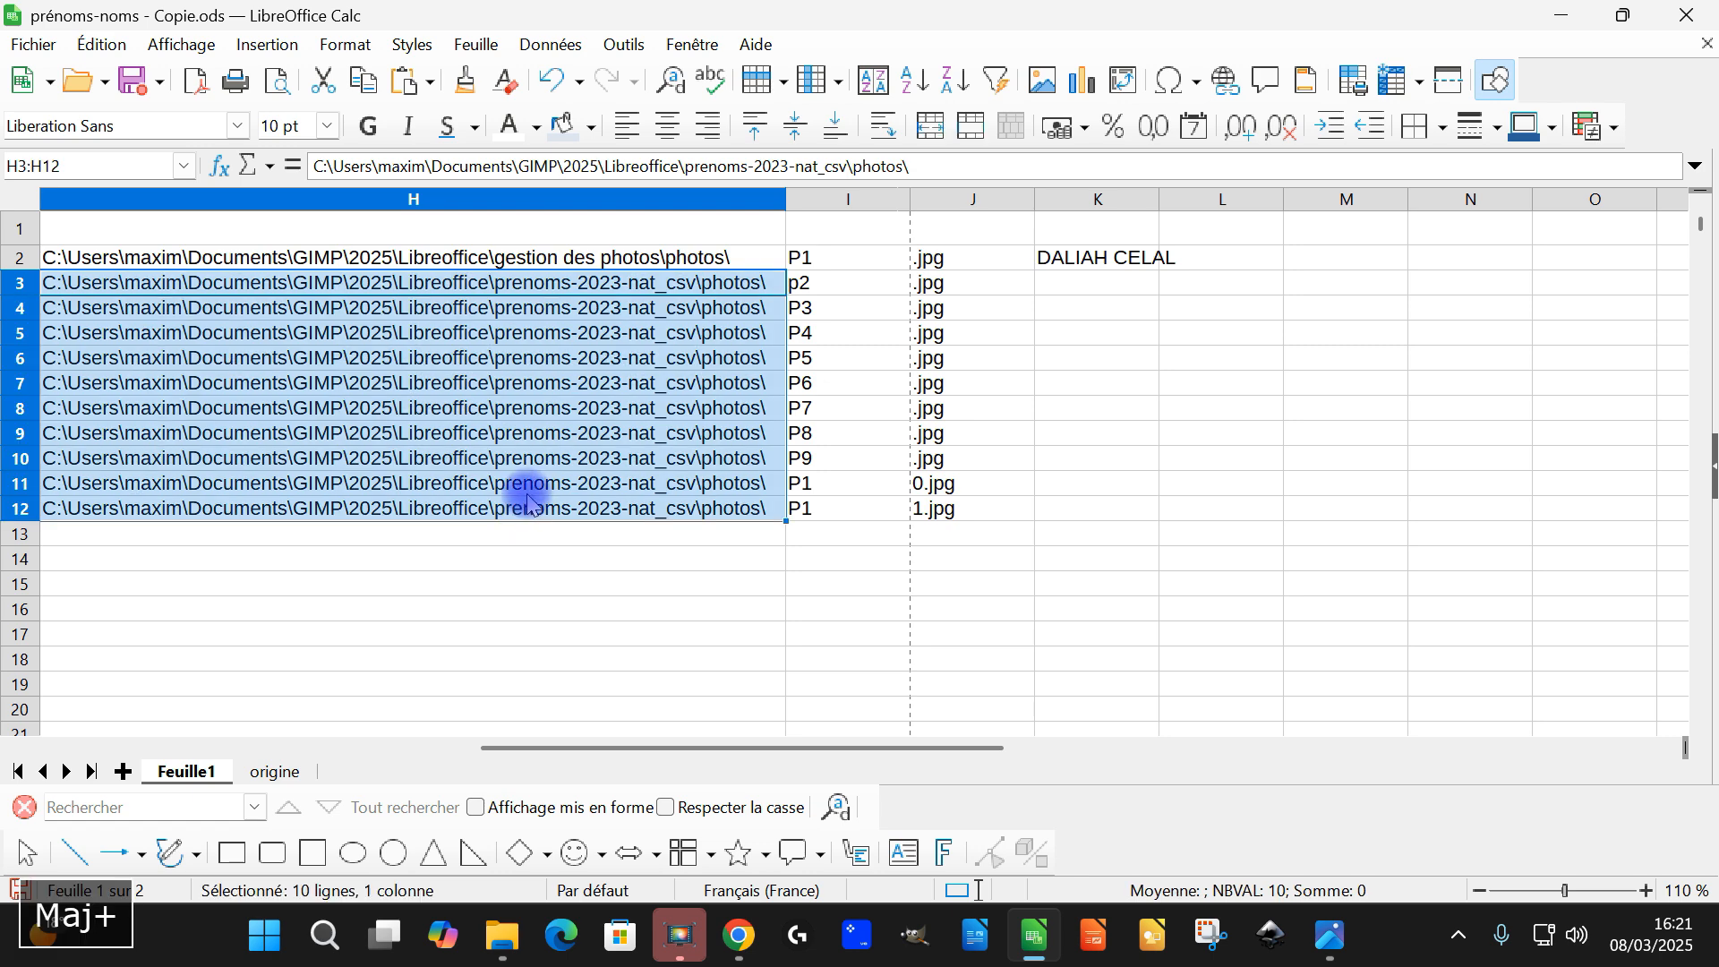
key("Delete")
left_click(1137, 262)
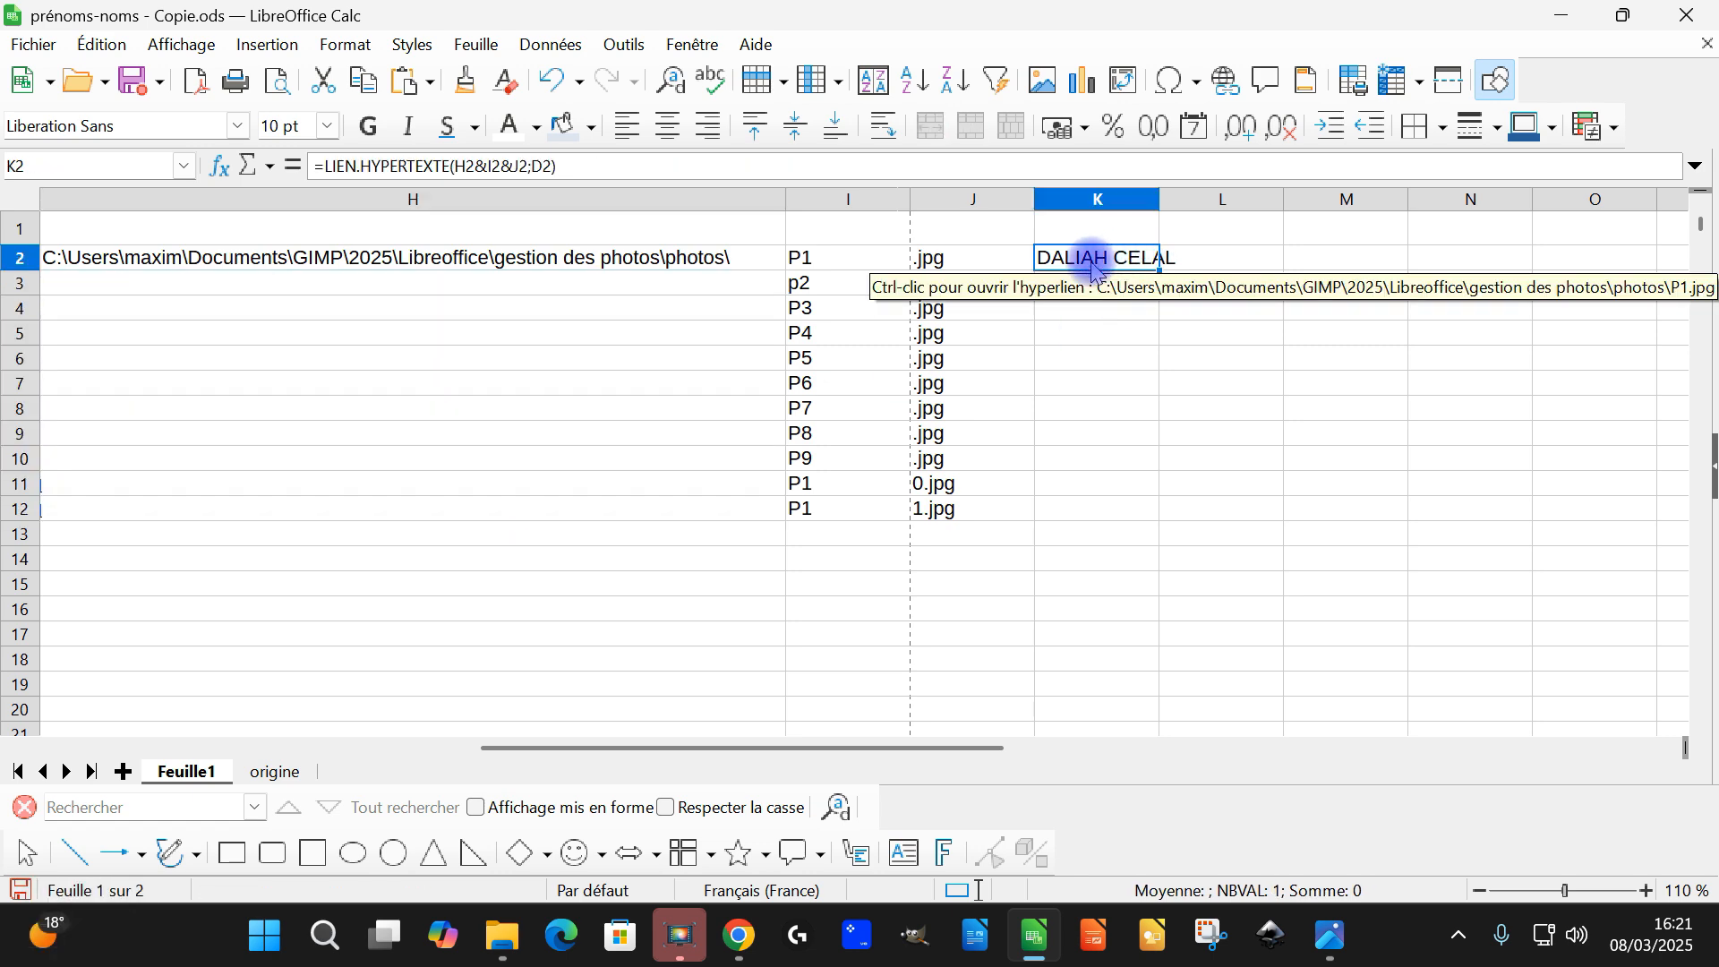
Make the folder reference in the K2 link formula absolute, giving =LIEN.HYPERTEXTE($H$2&I2&J2;D2)
left_click(461, 172)
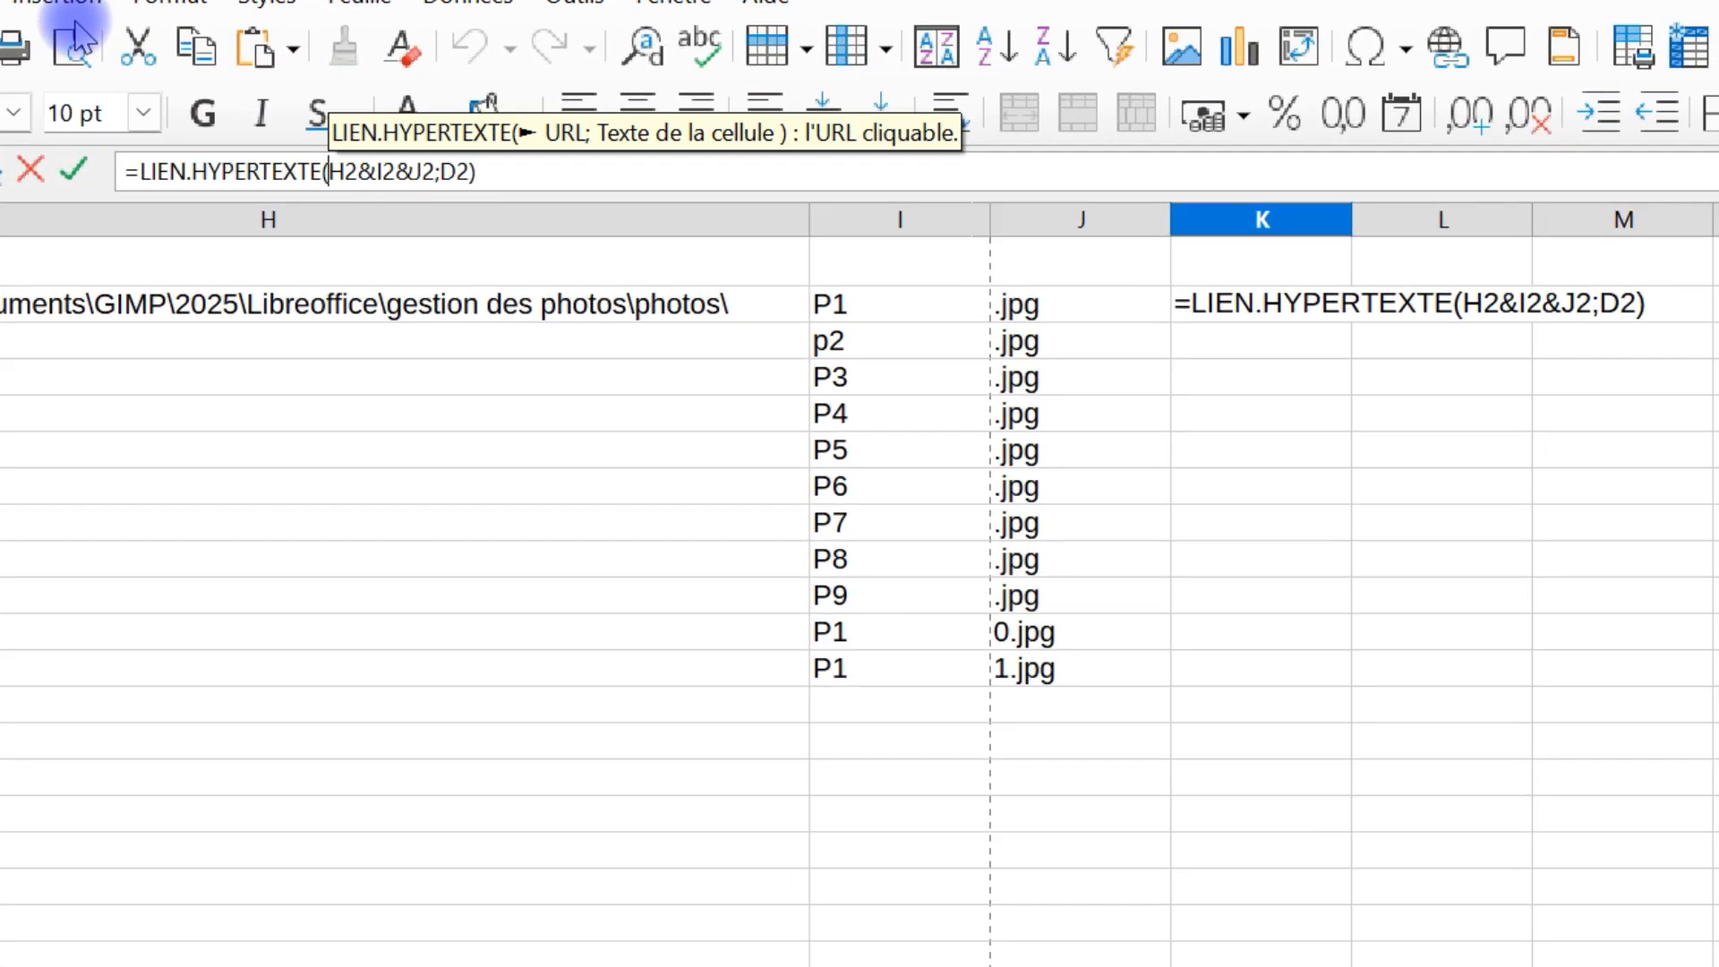
type("$$")
key("BackSpace")
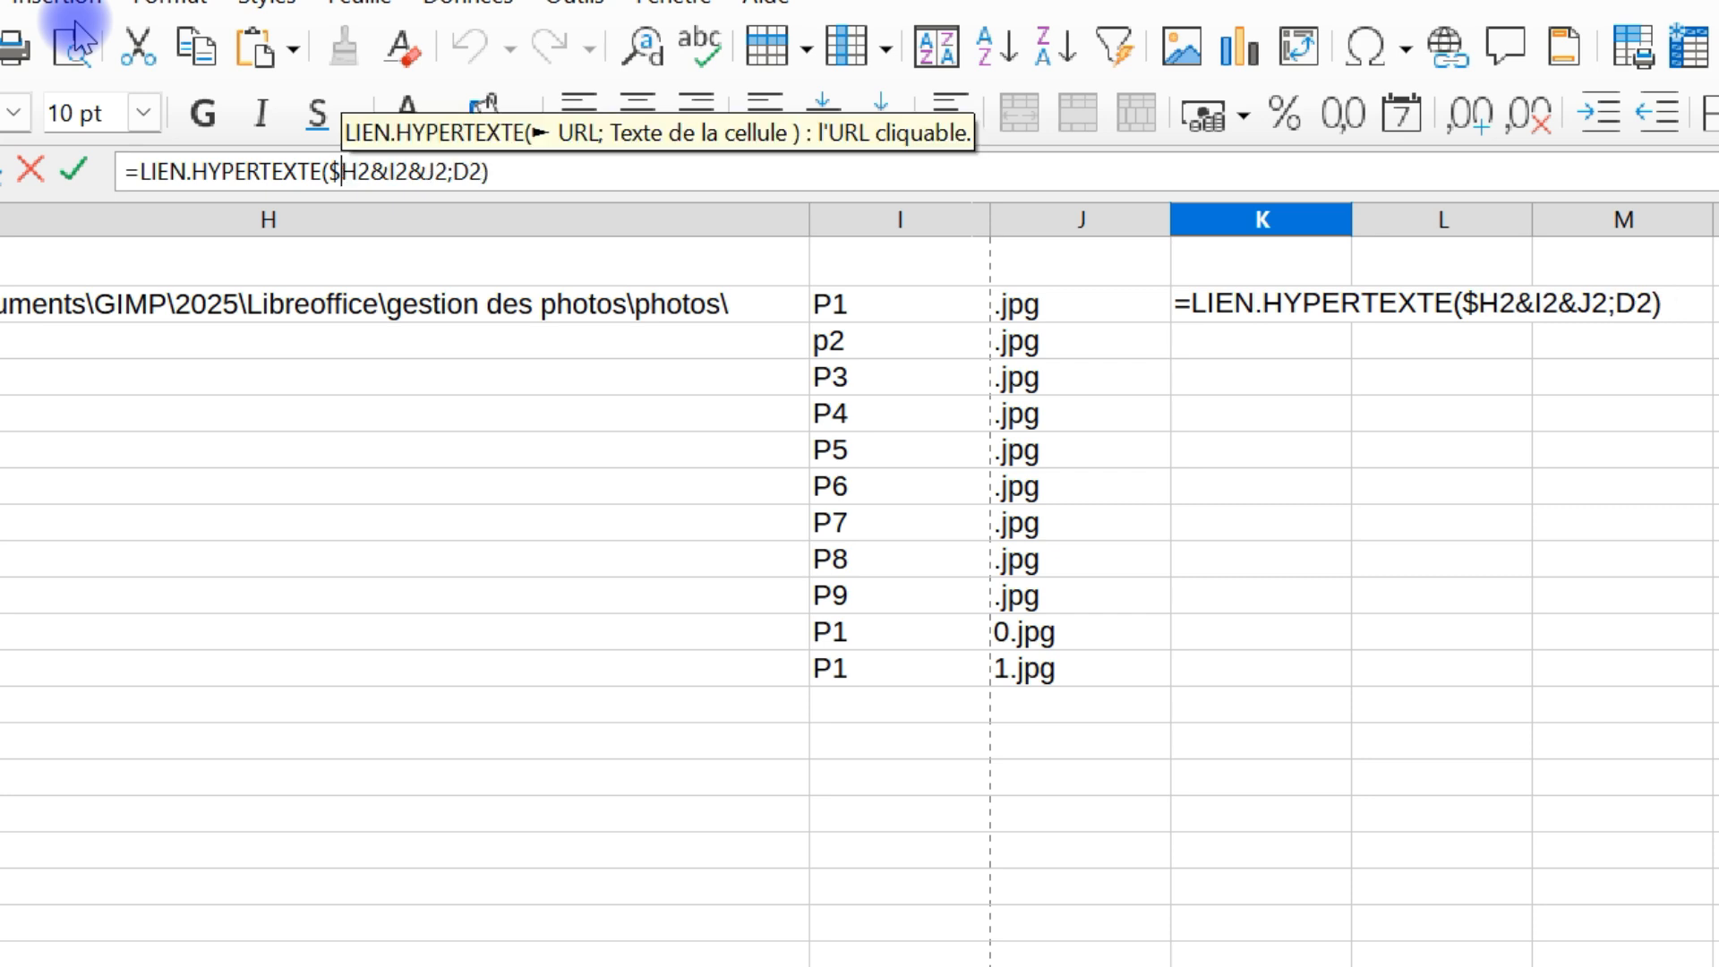
key("Right")
type("$")
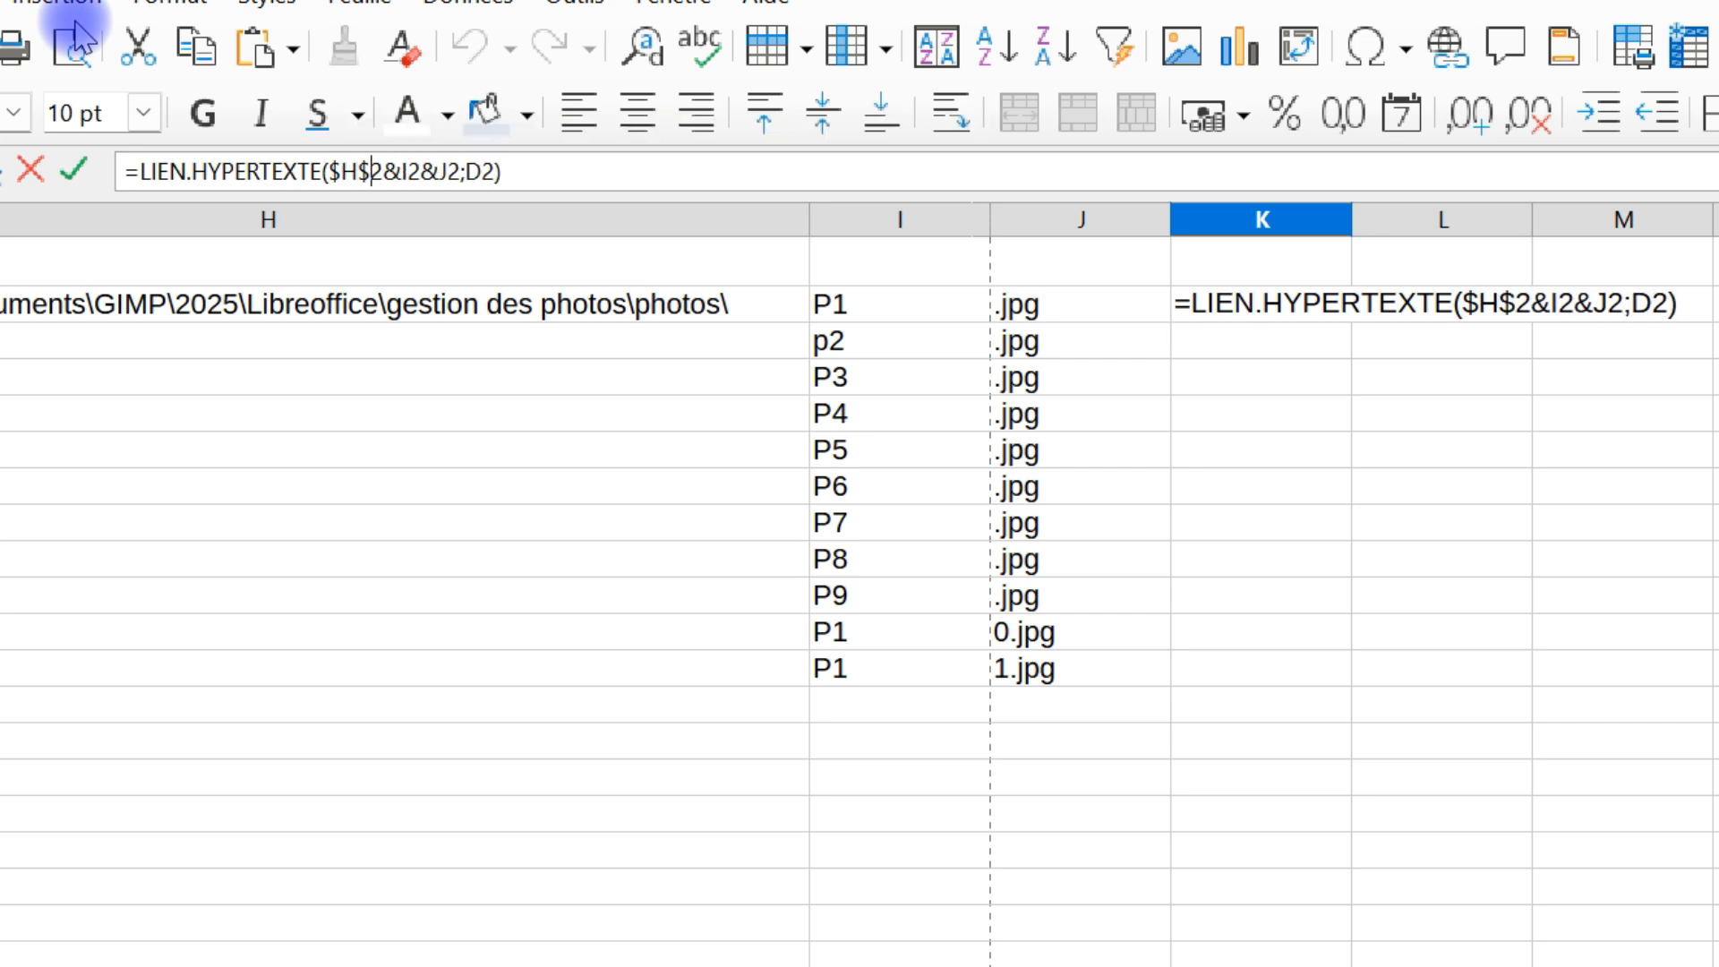
key("Return")
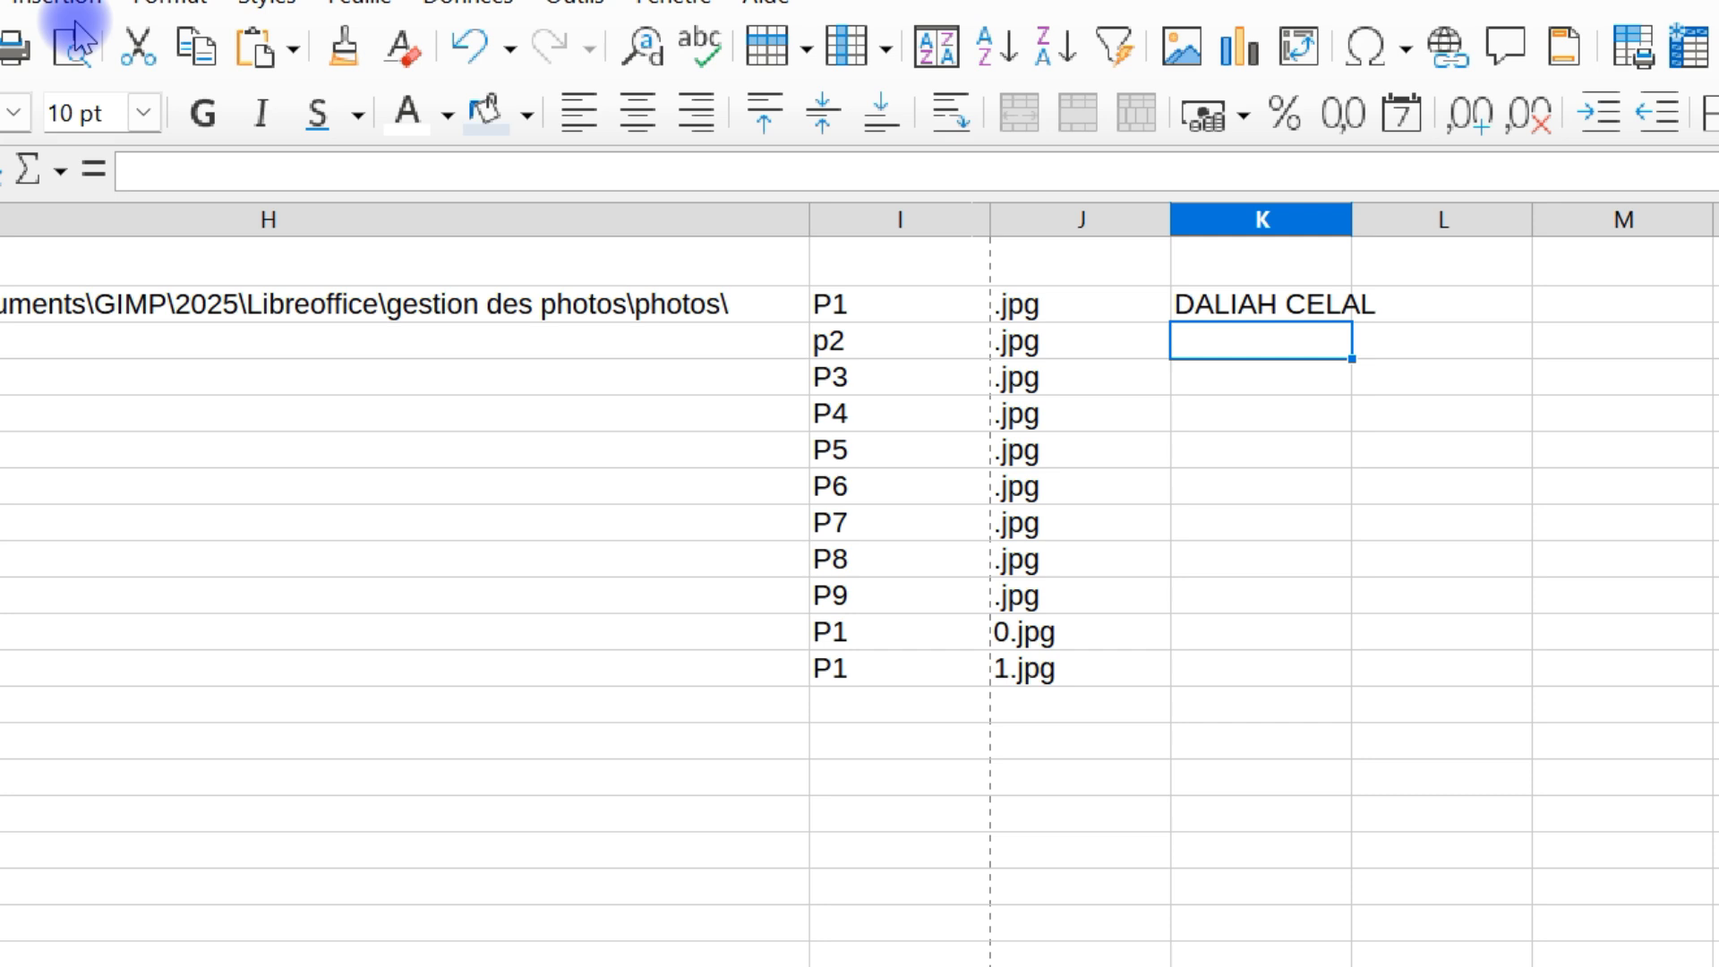
Fill the K2 hyperlink formula down to K12
left_click(1200, 296)
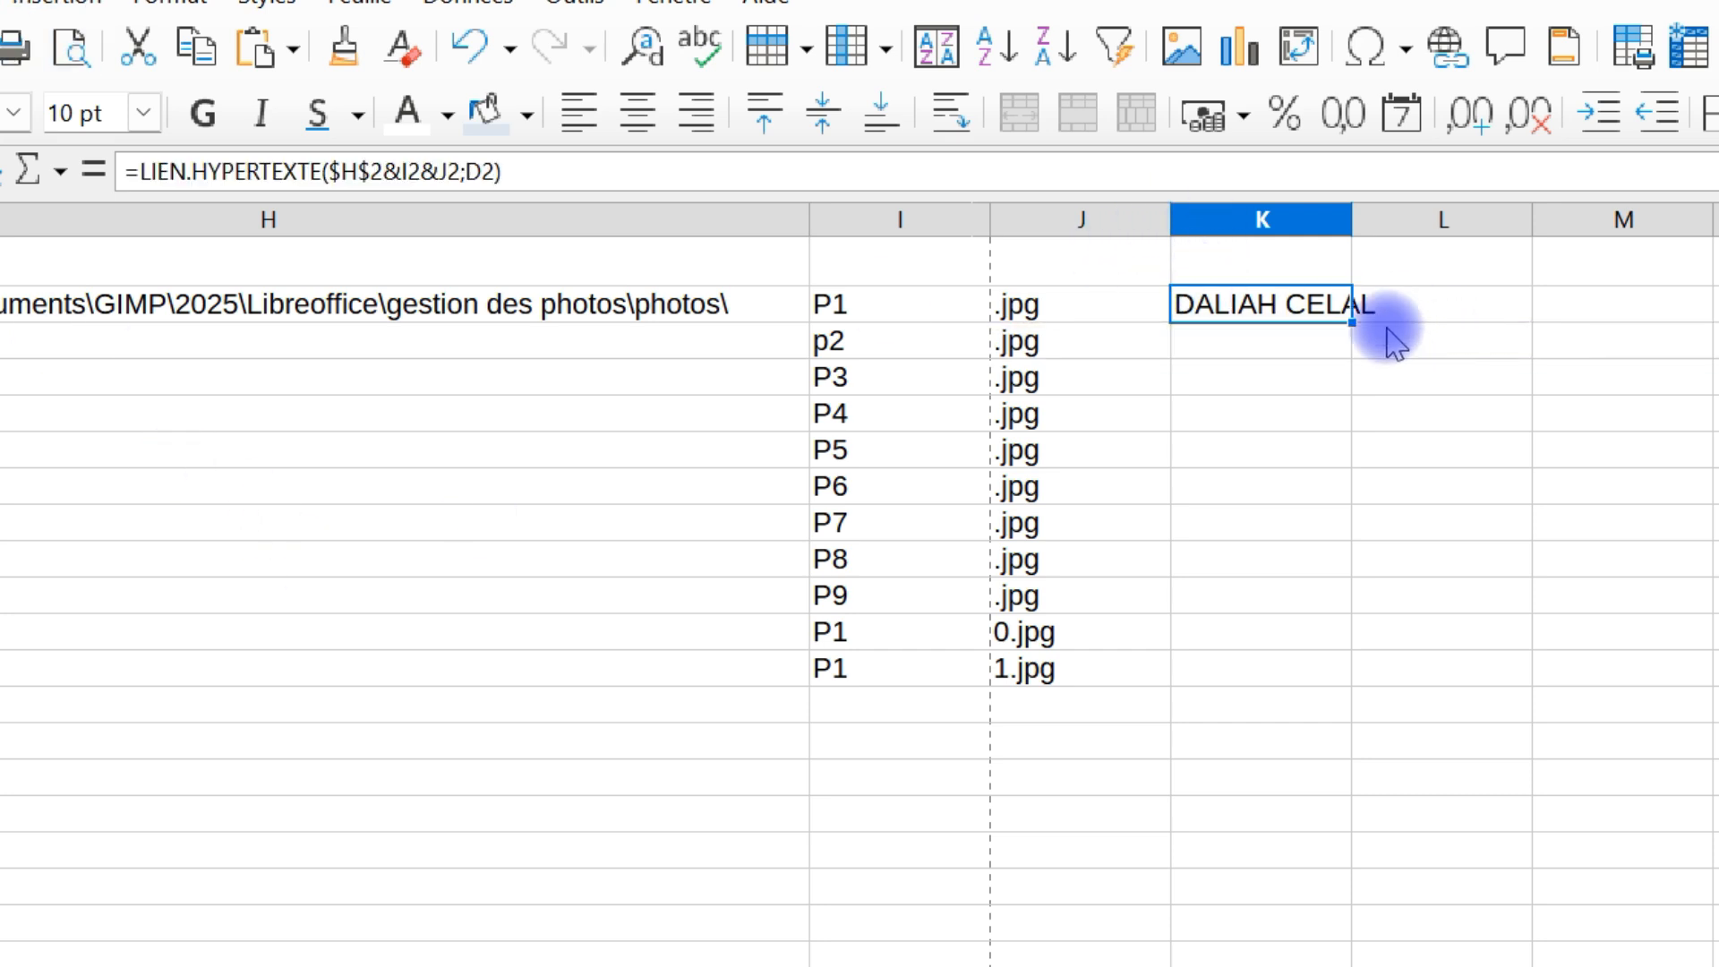
left_click_drag(1343, 334, 1332, 693)
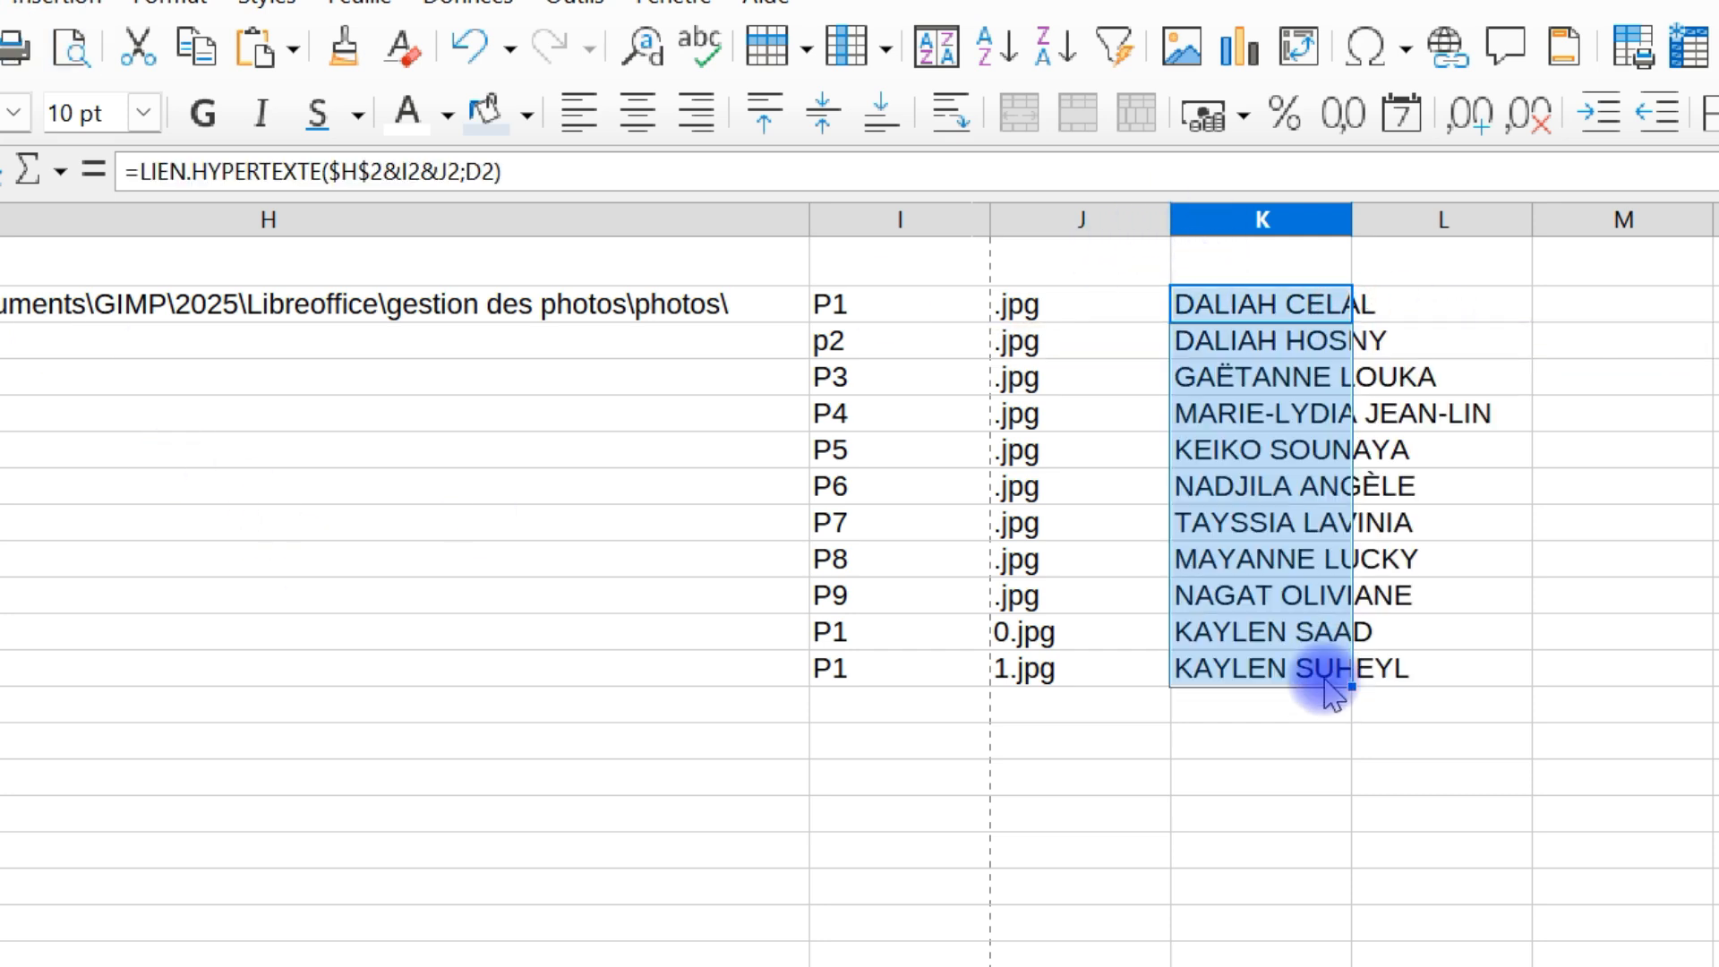
left_click(1616, 630)
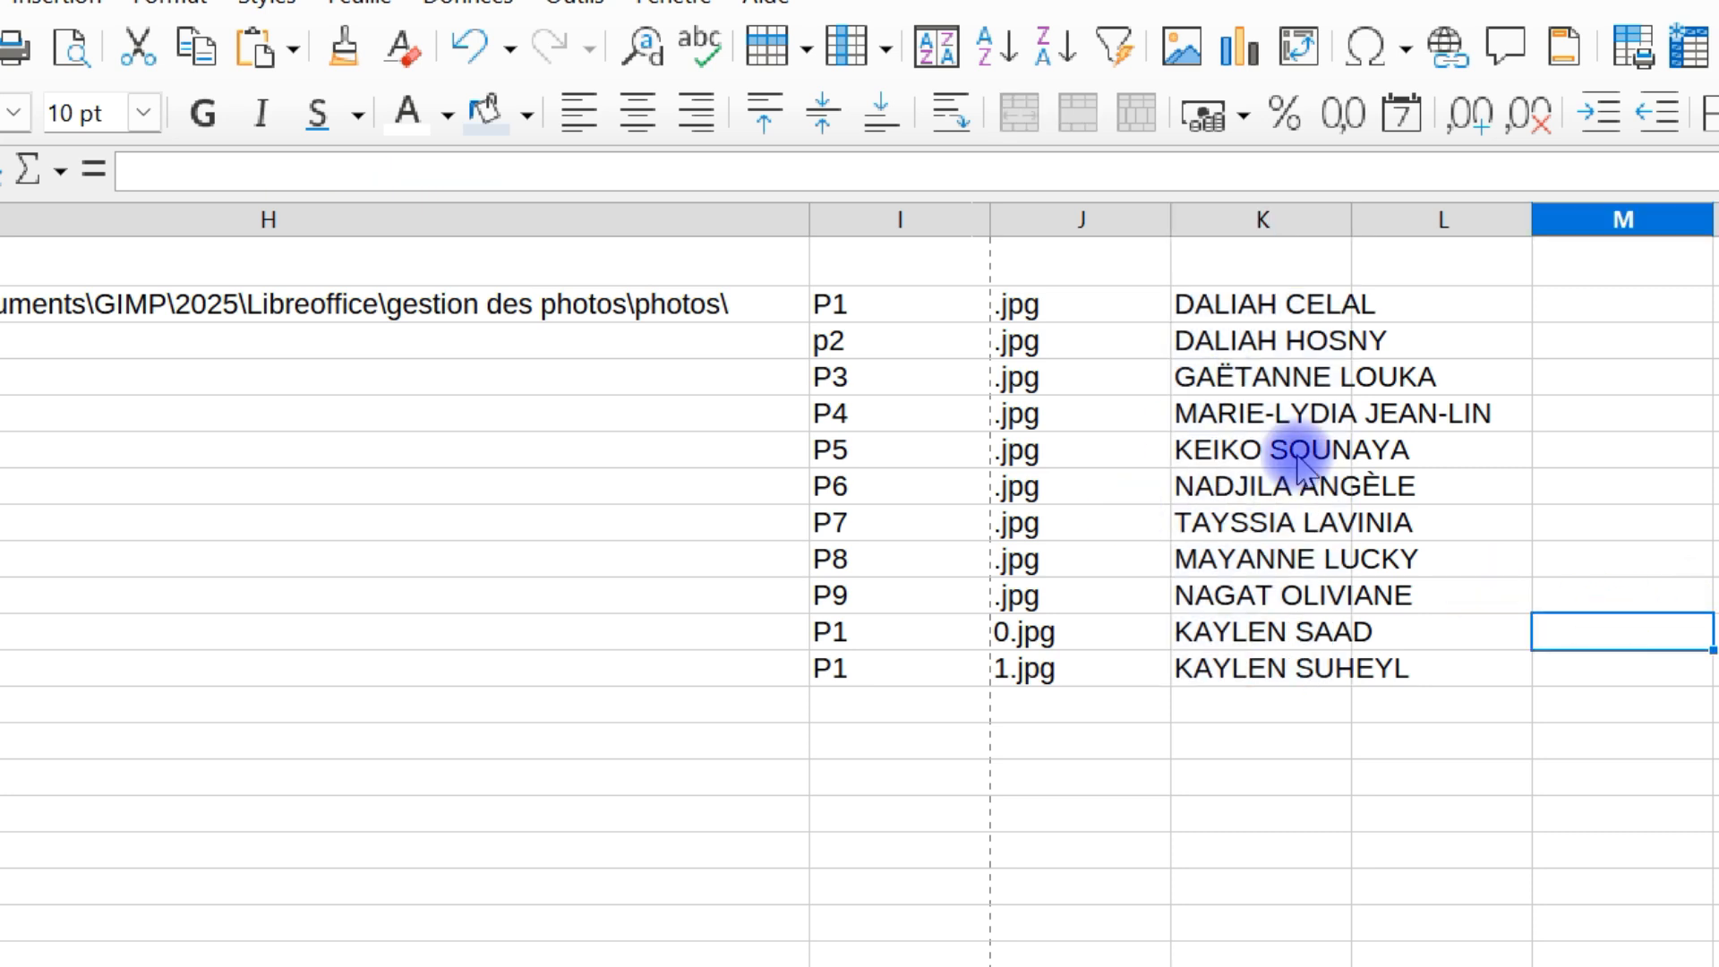
Test the hyperlinks in K7, K10 and K5 by opening each linked photo and closing the viewer
left_click(1258, 479, "ctrl")
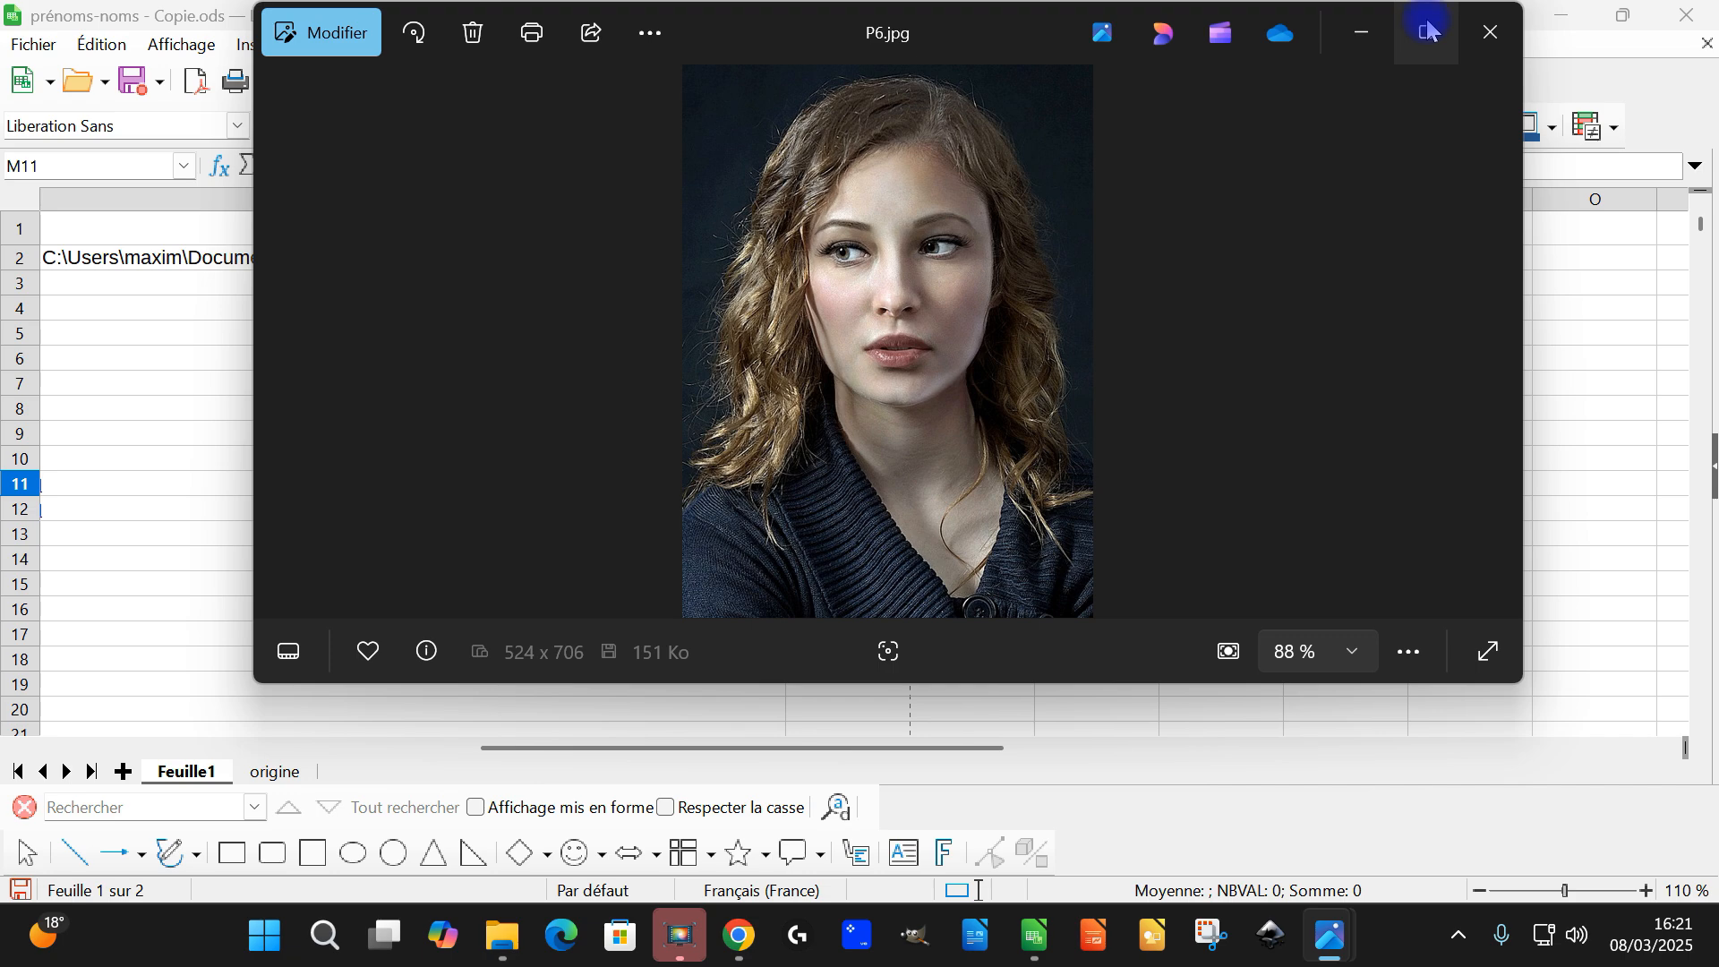
left_click(1493, 32)
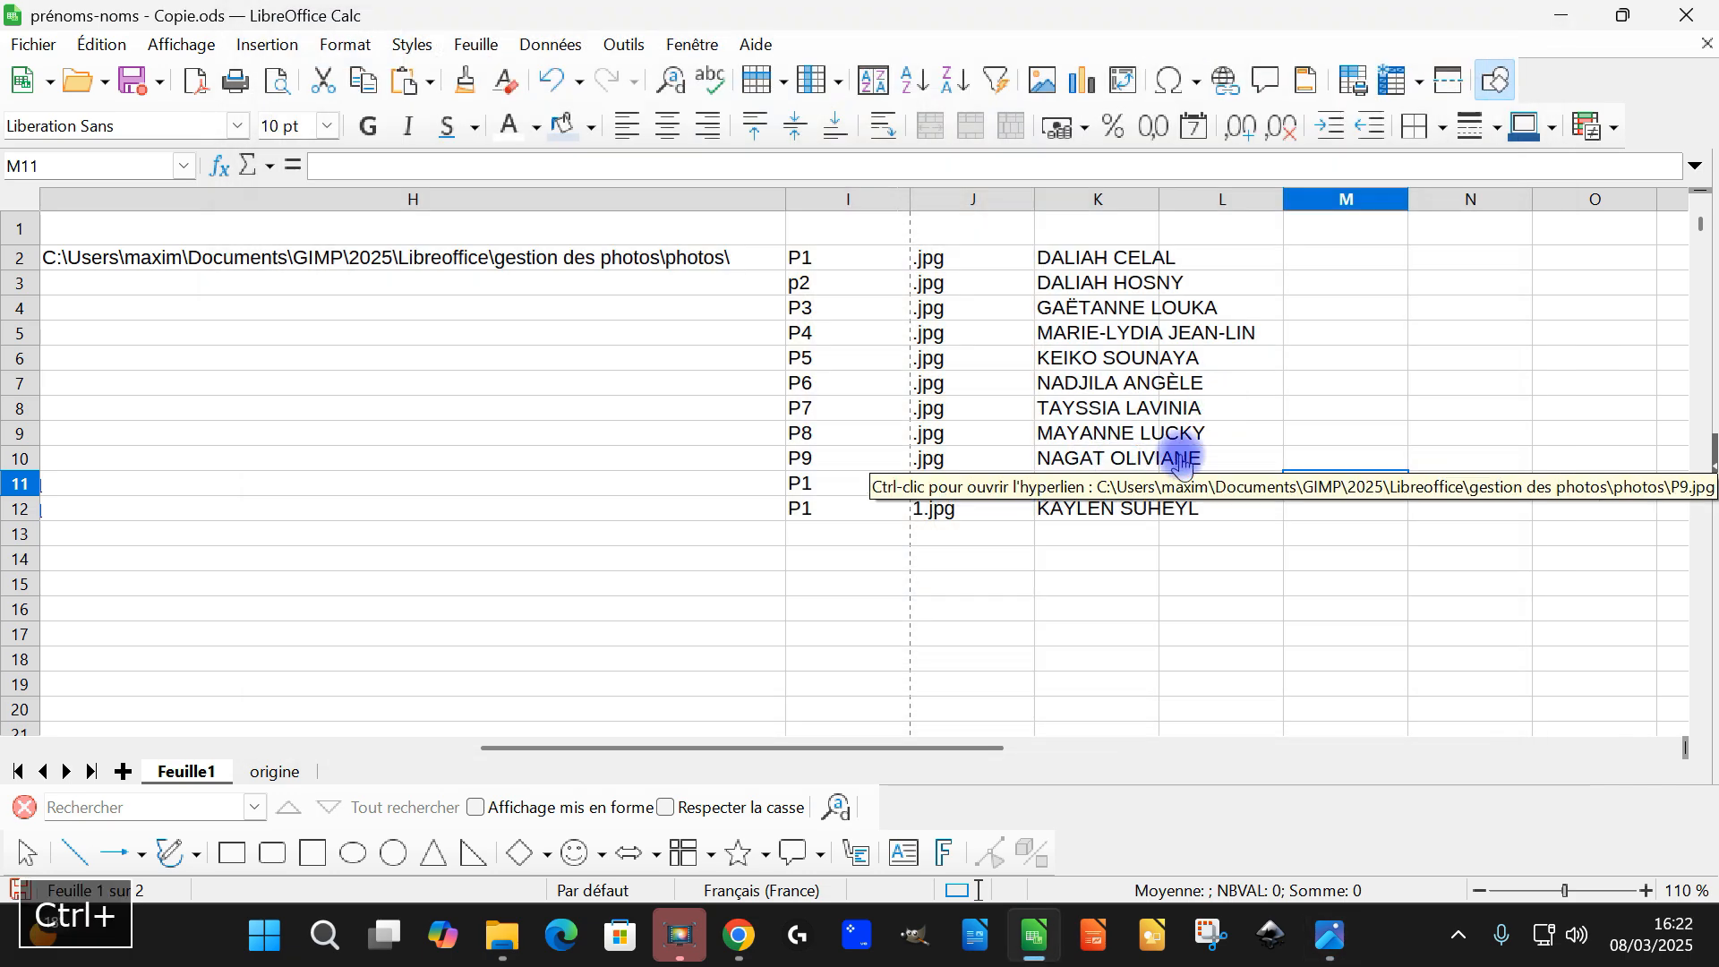
left_click(1215, 464, "ctrl")
left_click(1479, 31)
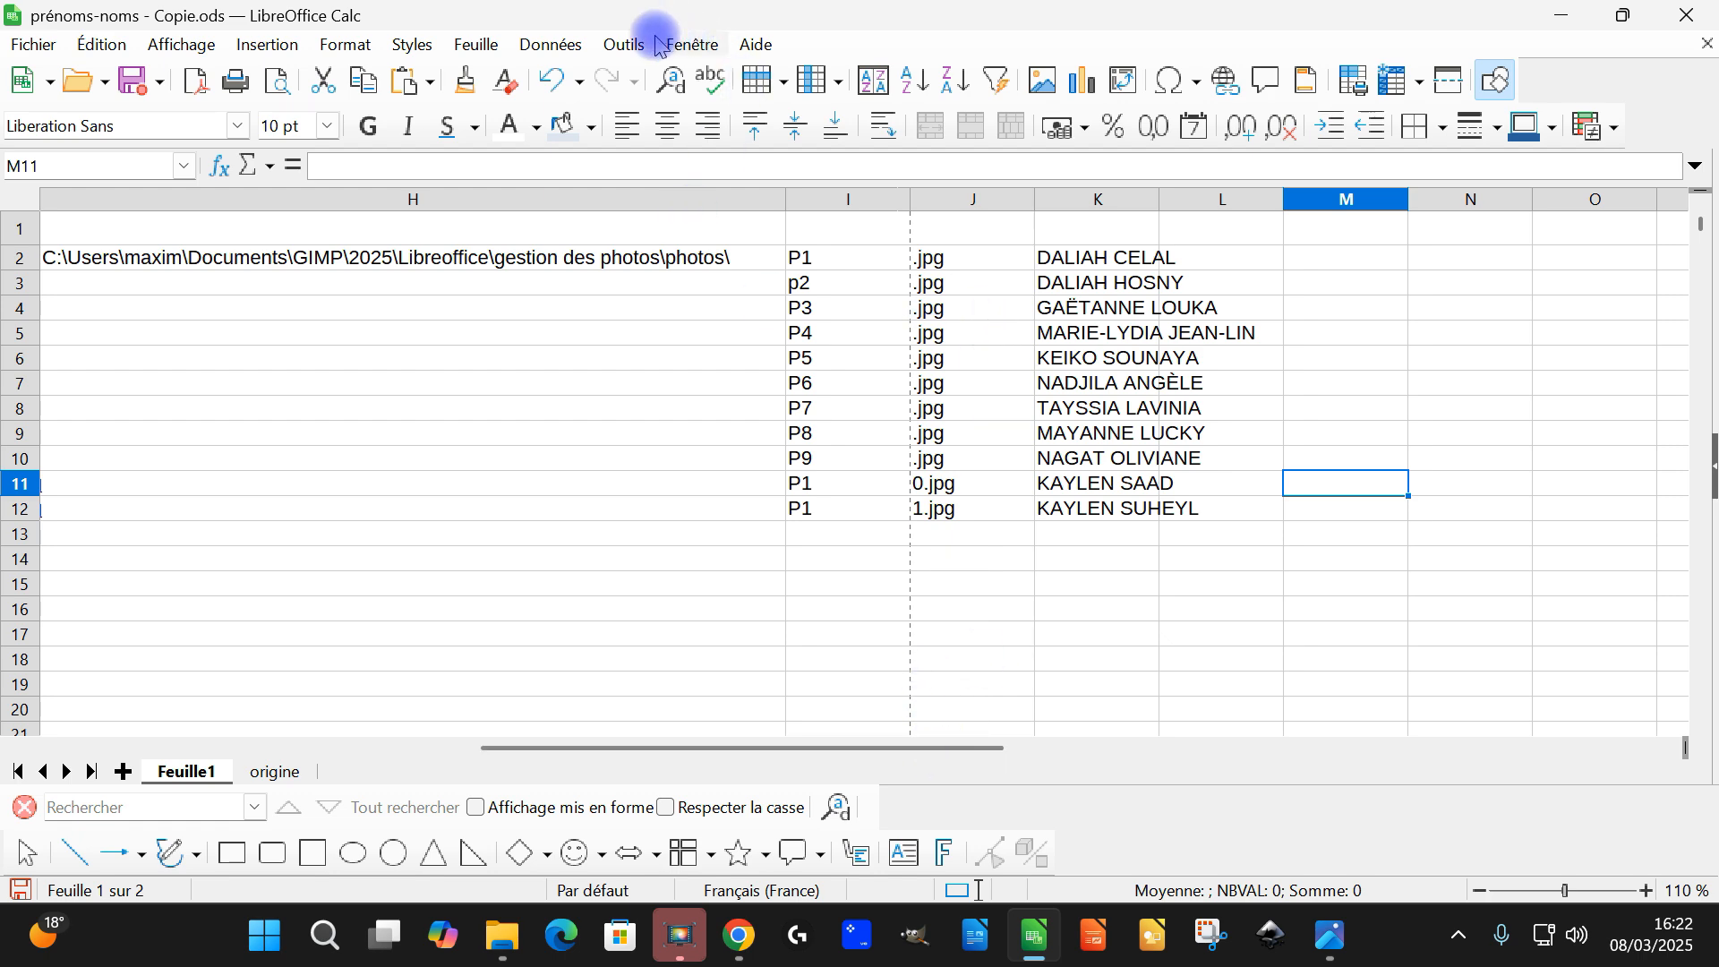
left_click(627, 44)
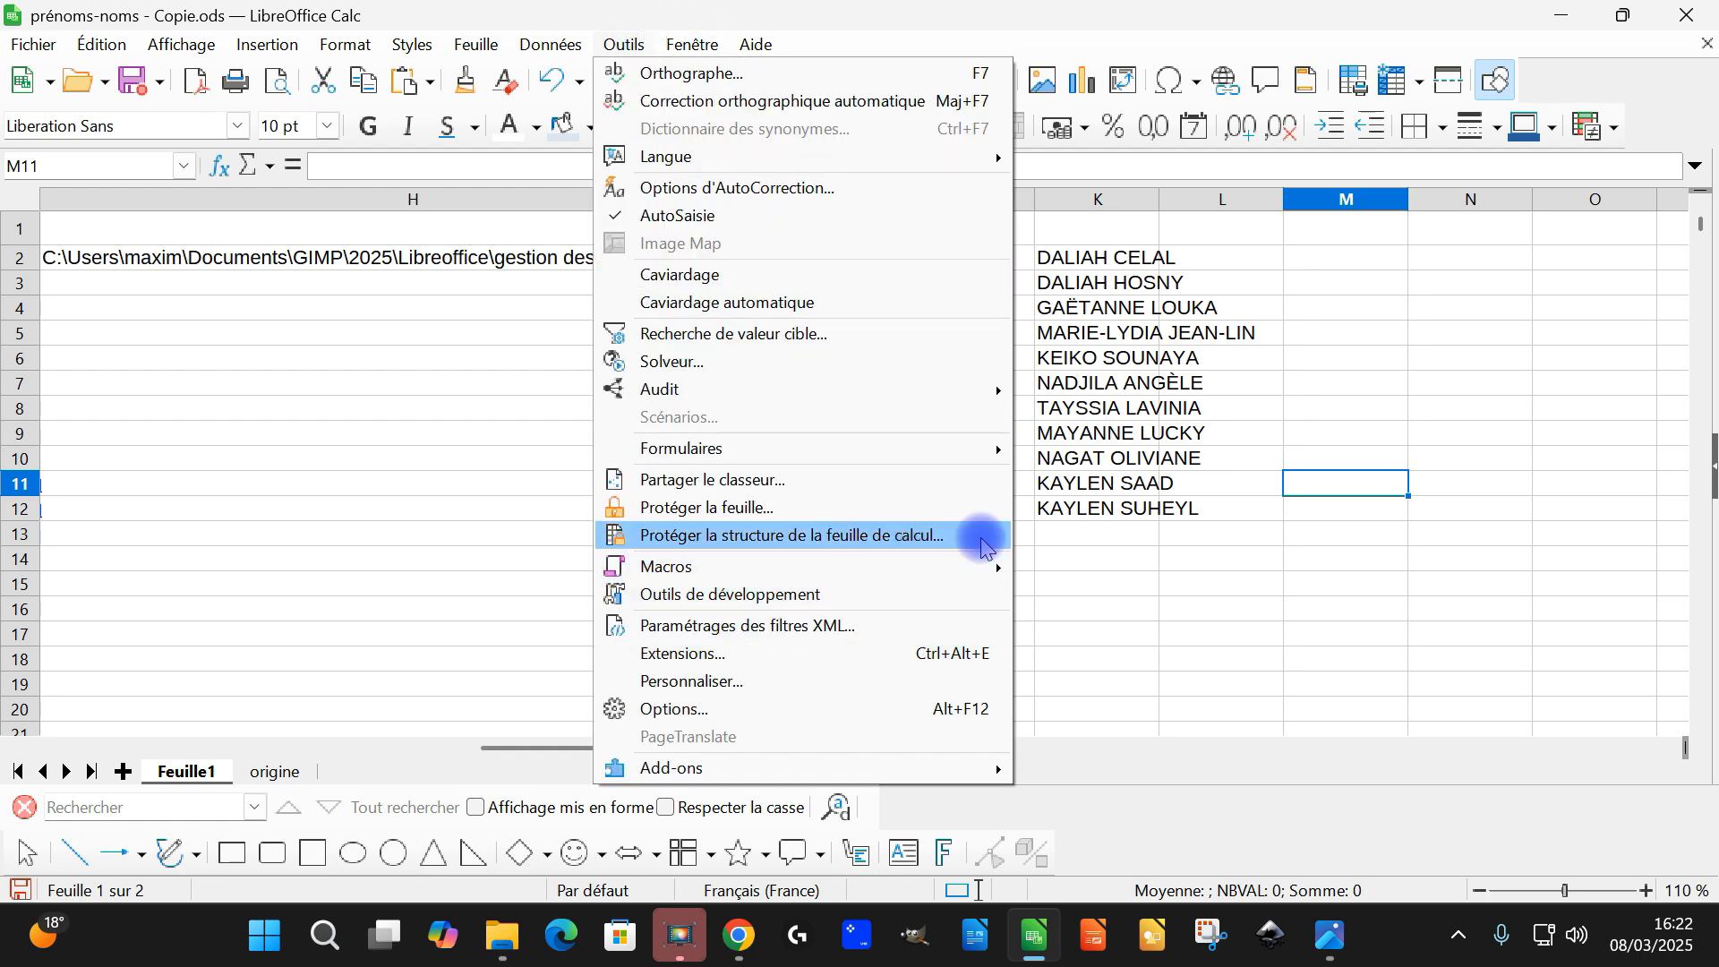
left_click(1170, 633)
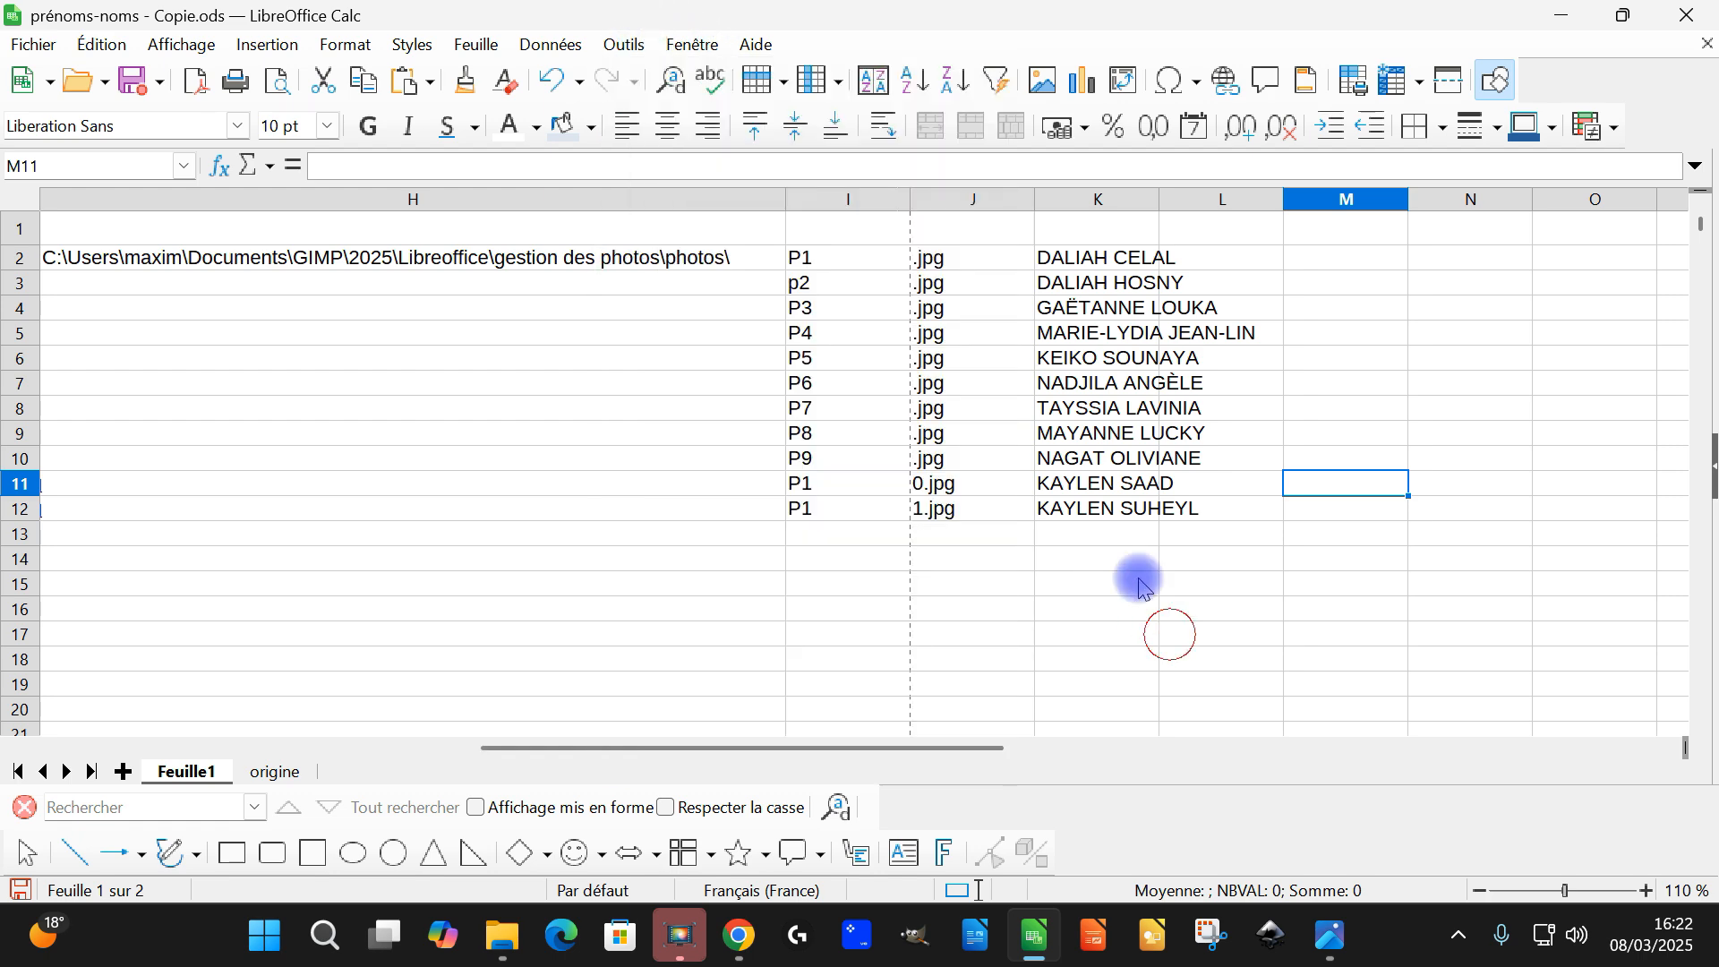
left_click(1074, 333, "ctrl")
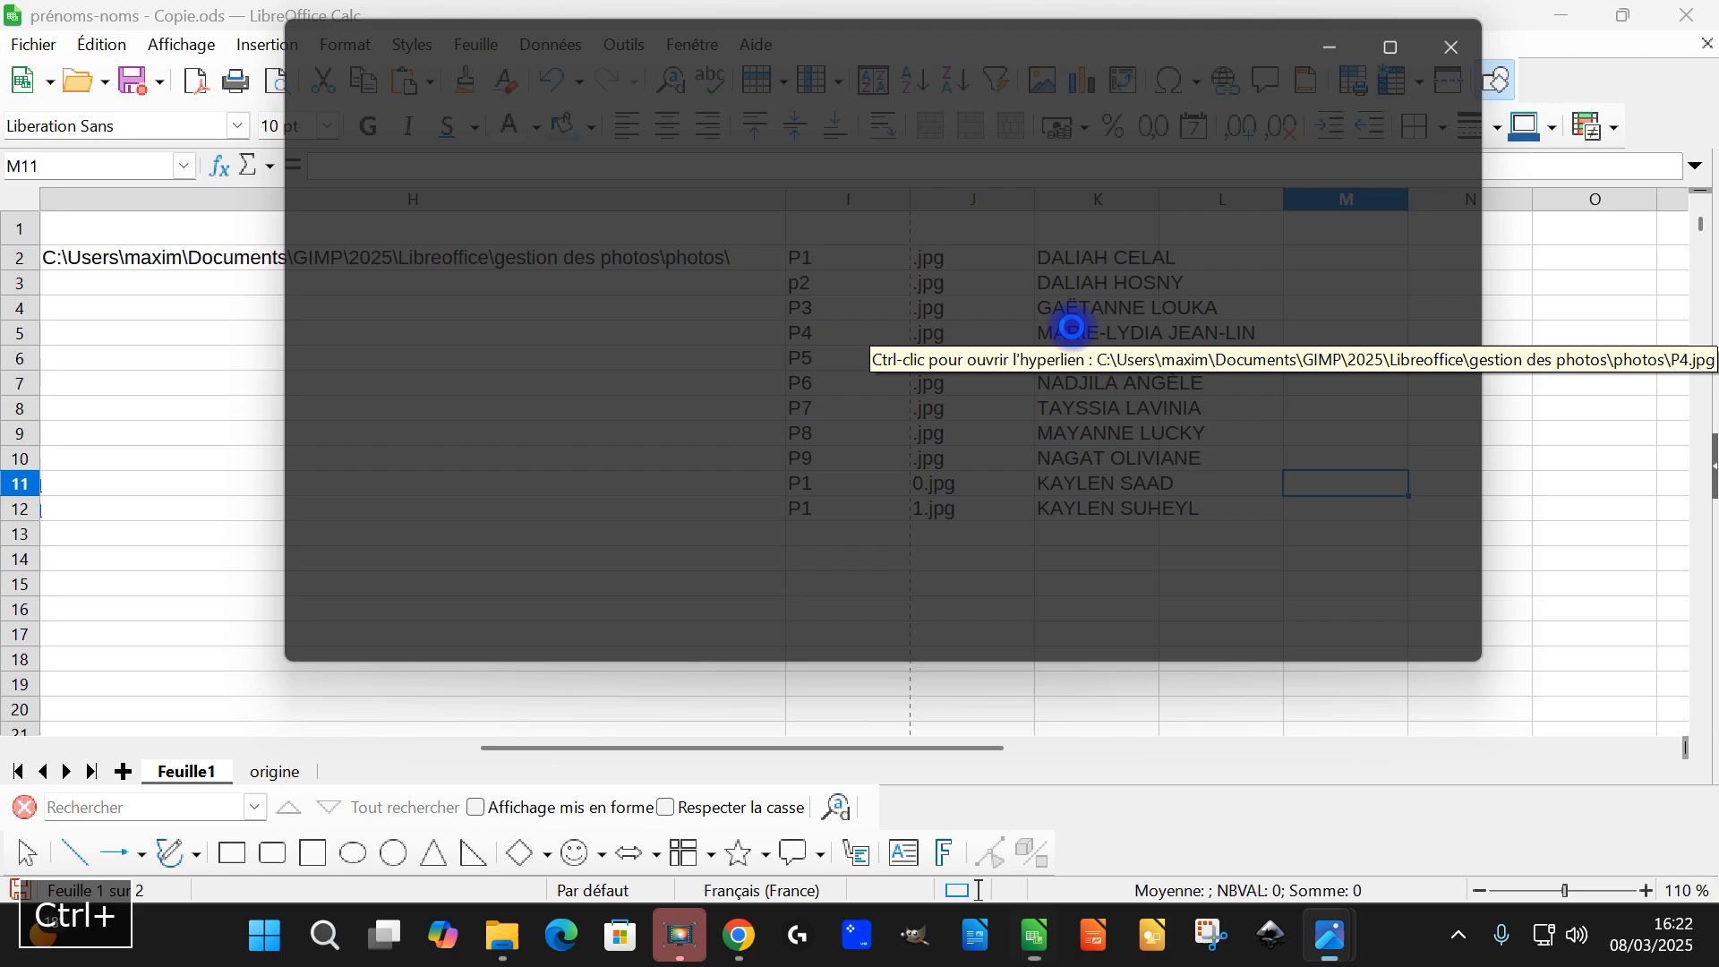
left_click(1491, 32)
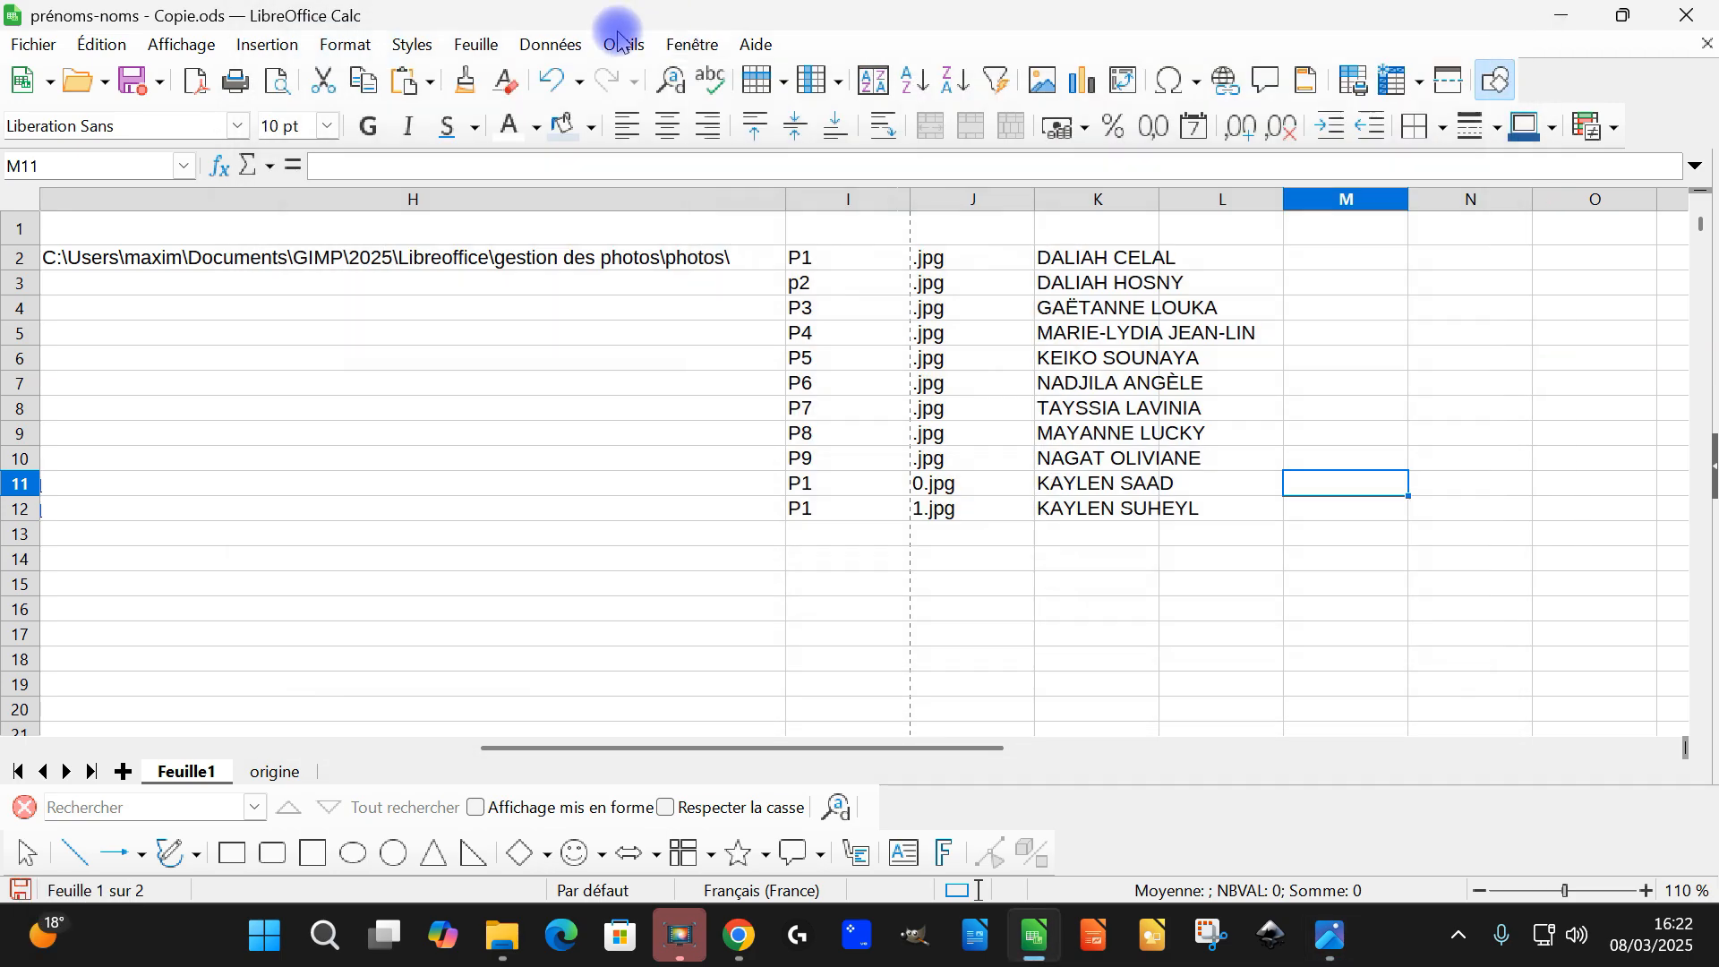
Open the LibreOffice options and look through the category tree and the Sécurité page's options and warnings
left_click(616, 43)
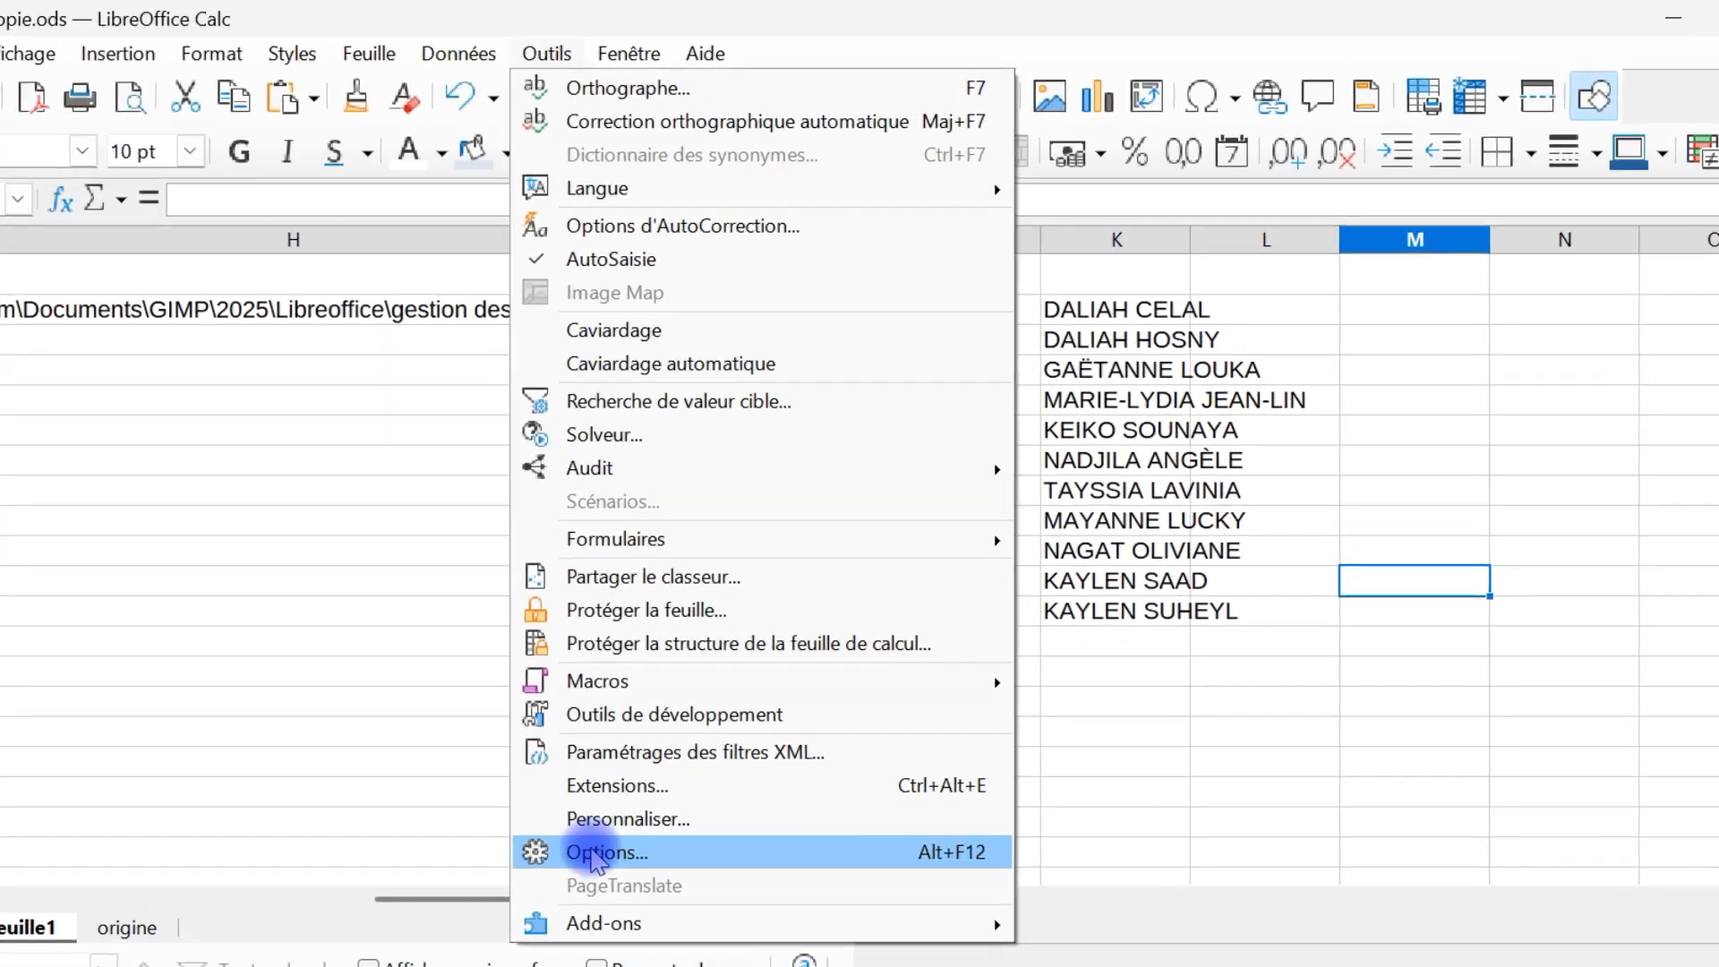
left_click(584, 876)
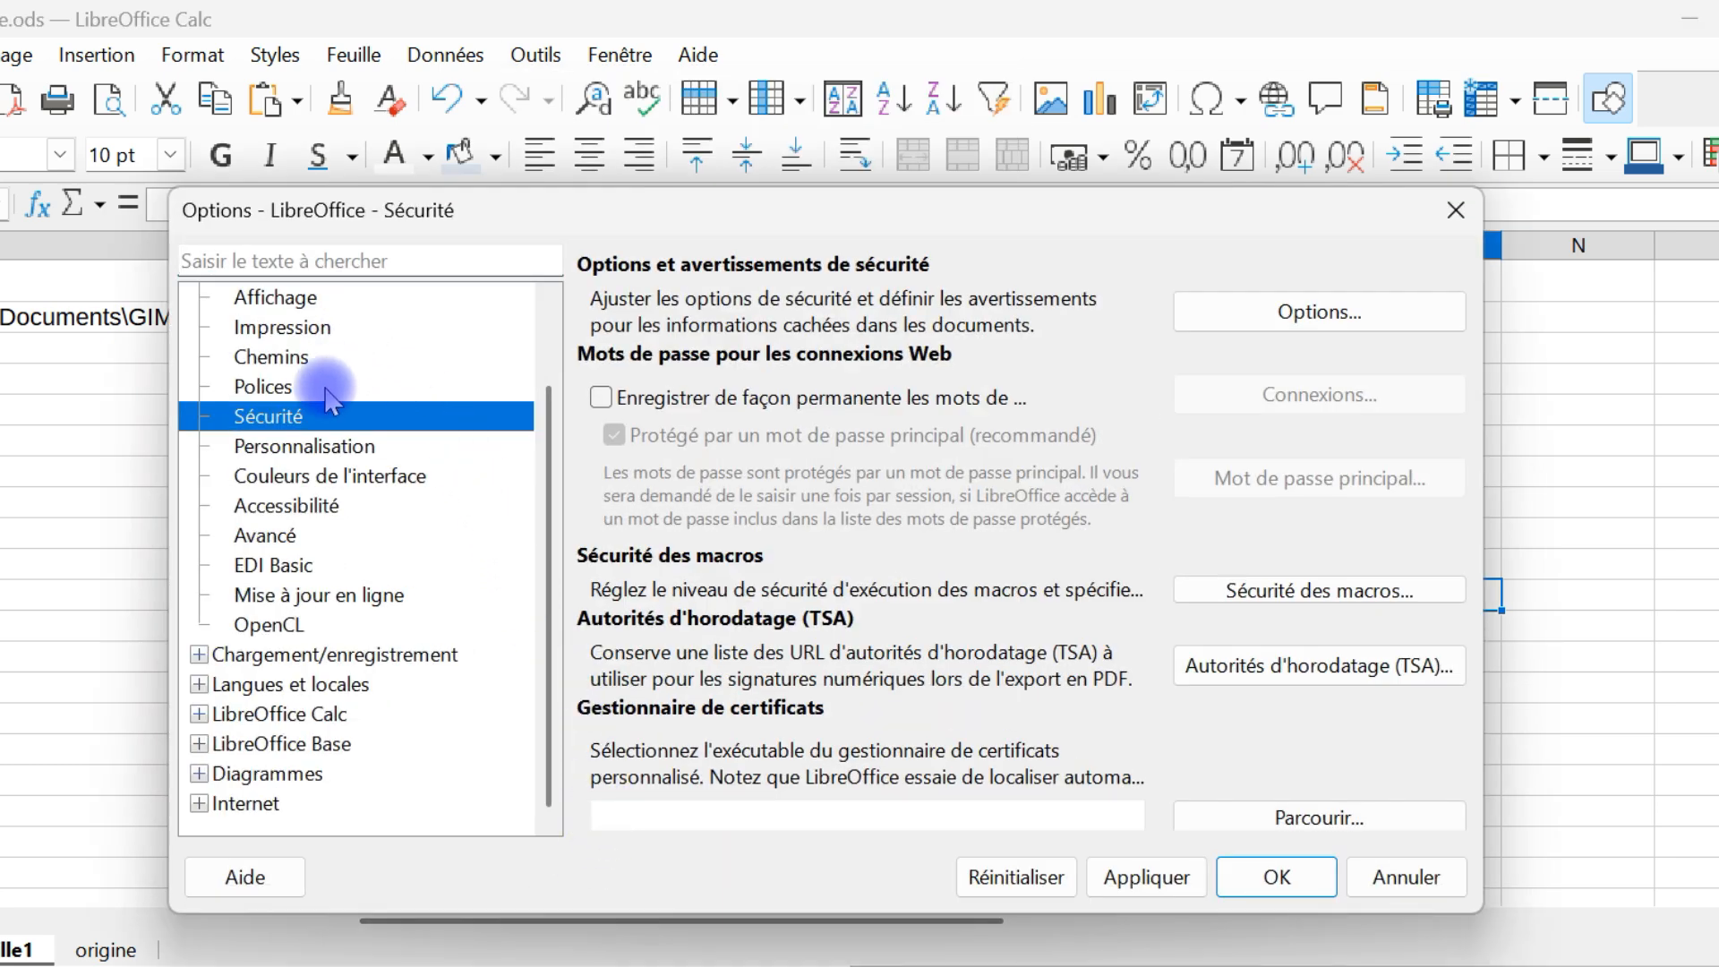
scroll(376, 435, "up", 1)
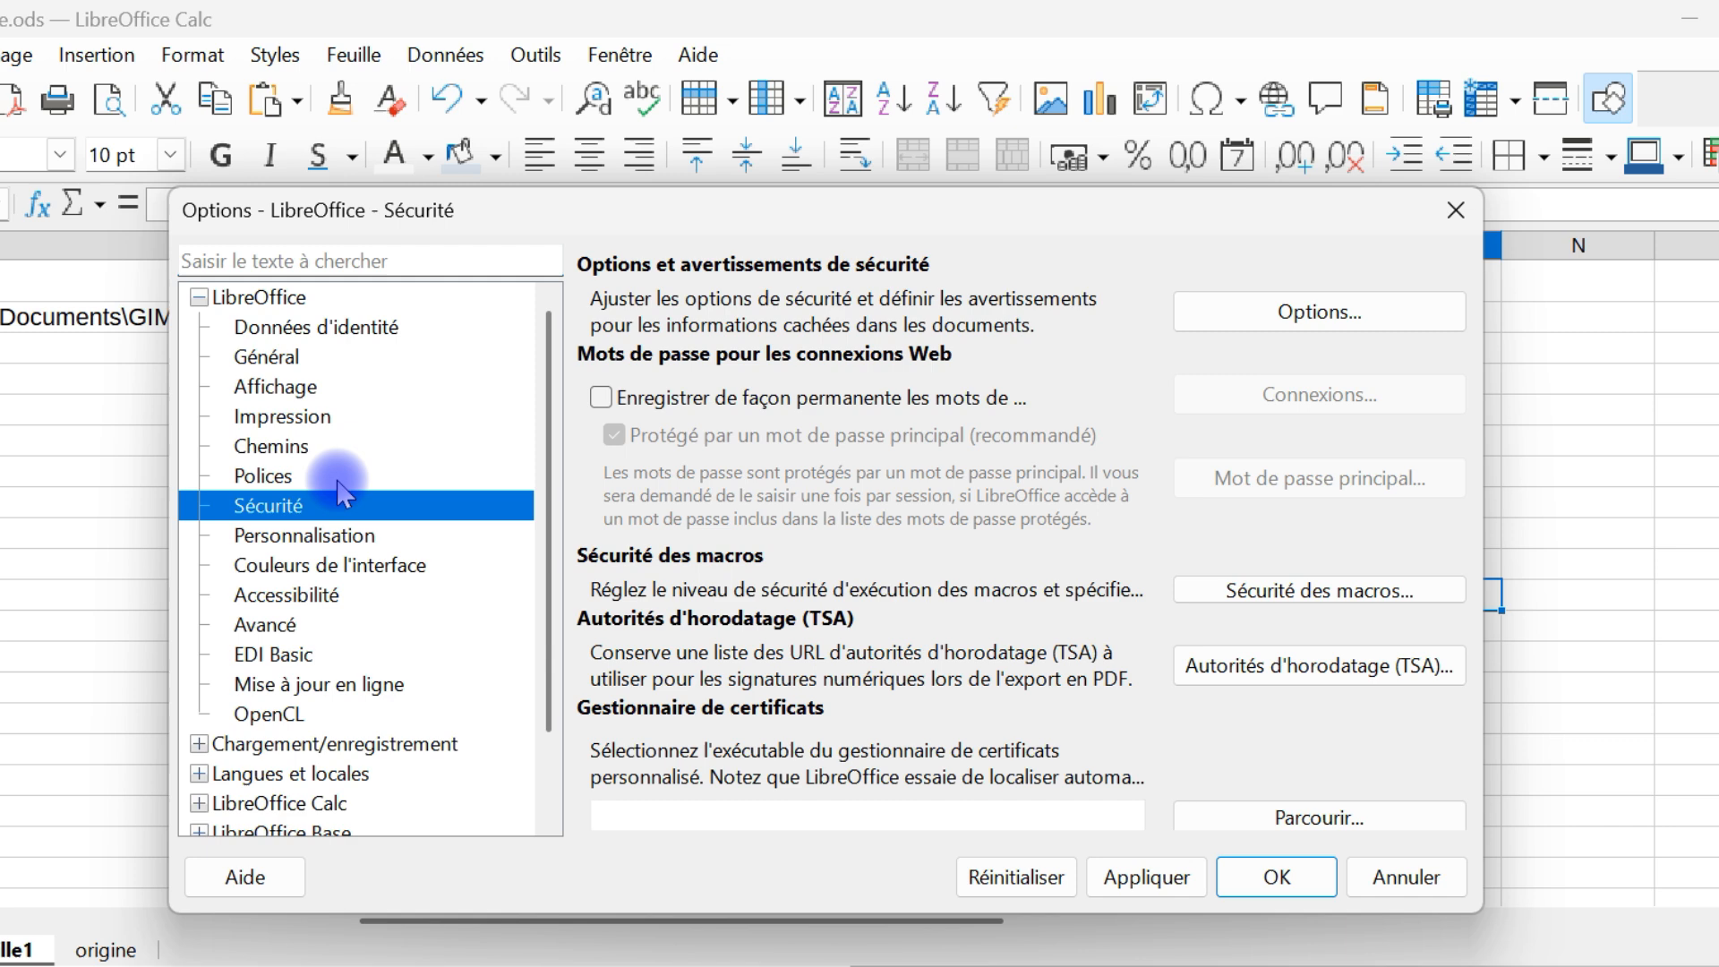
left_click(200, 298)
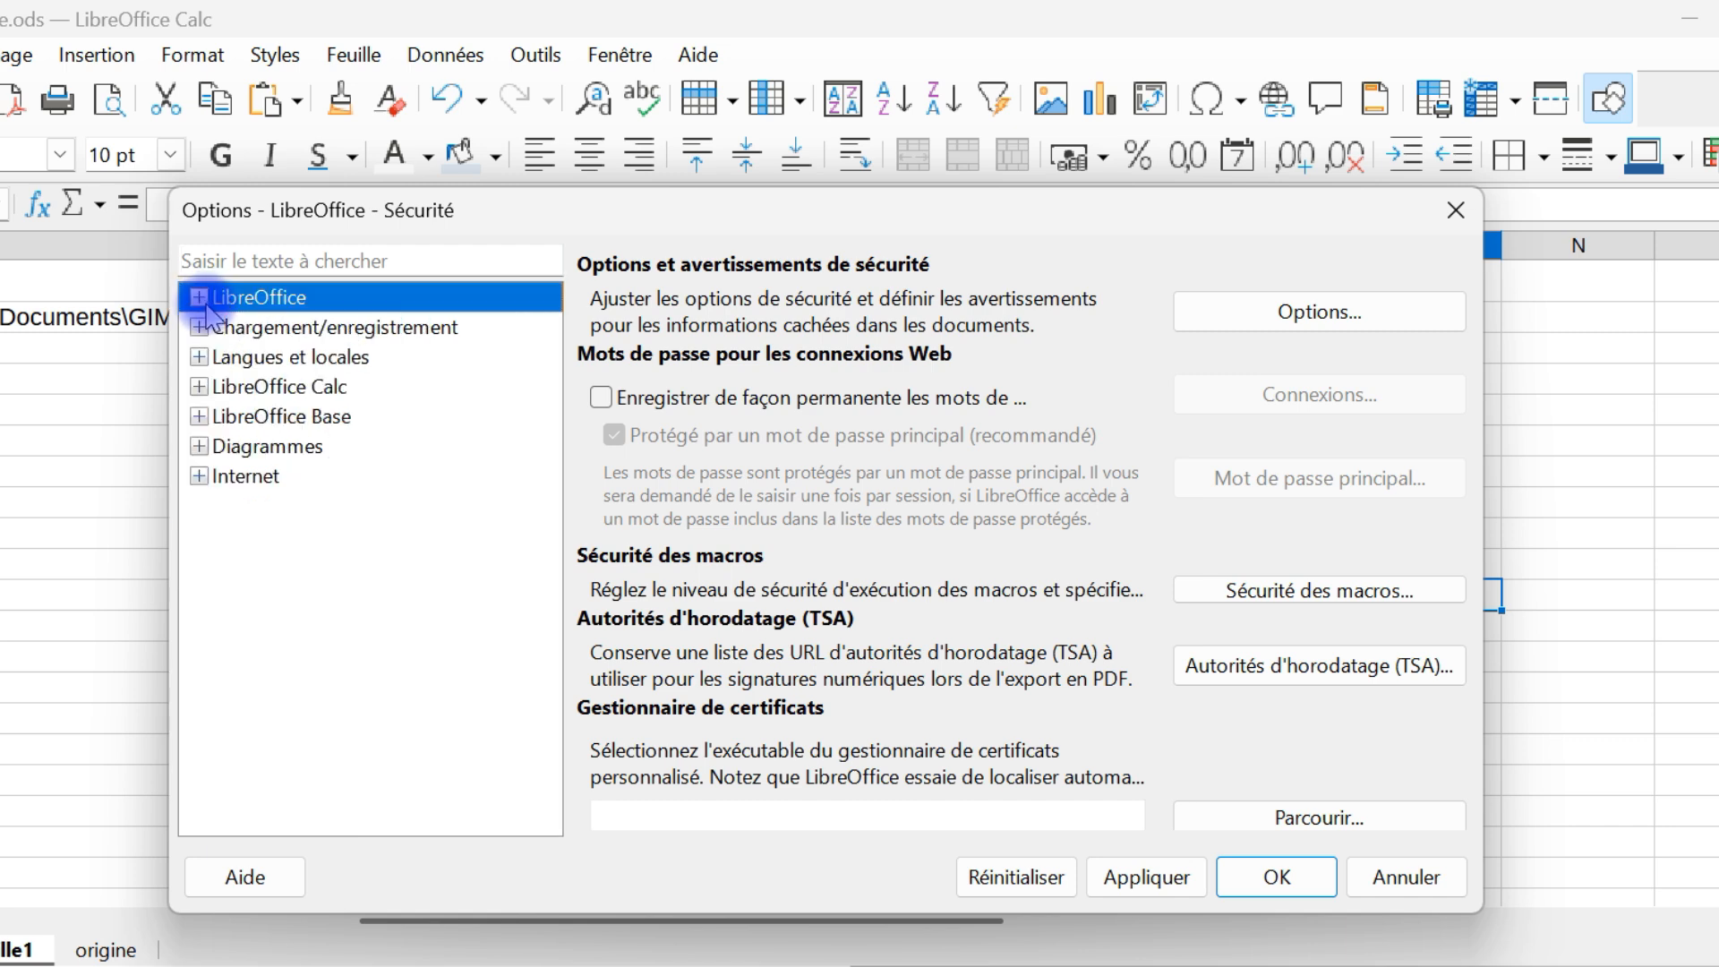
left_click(200, 301)
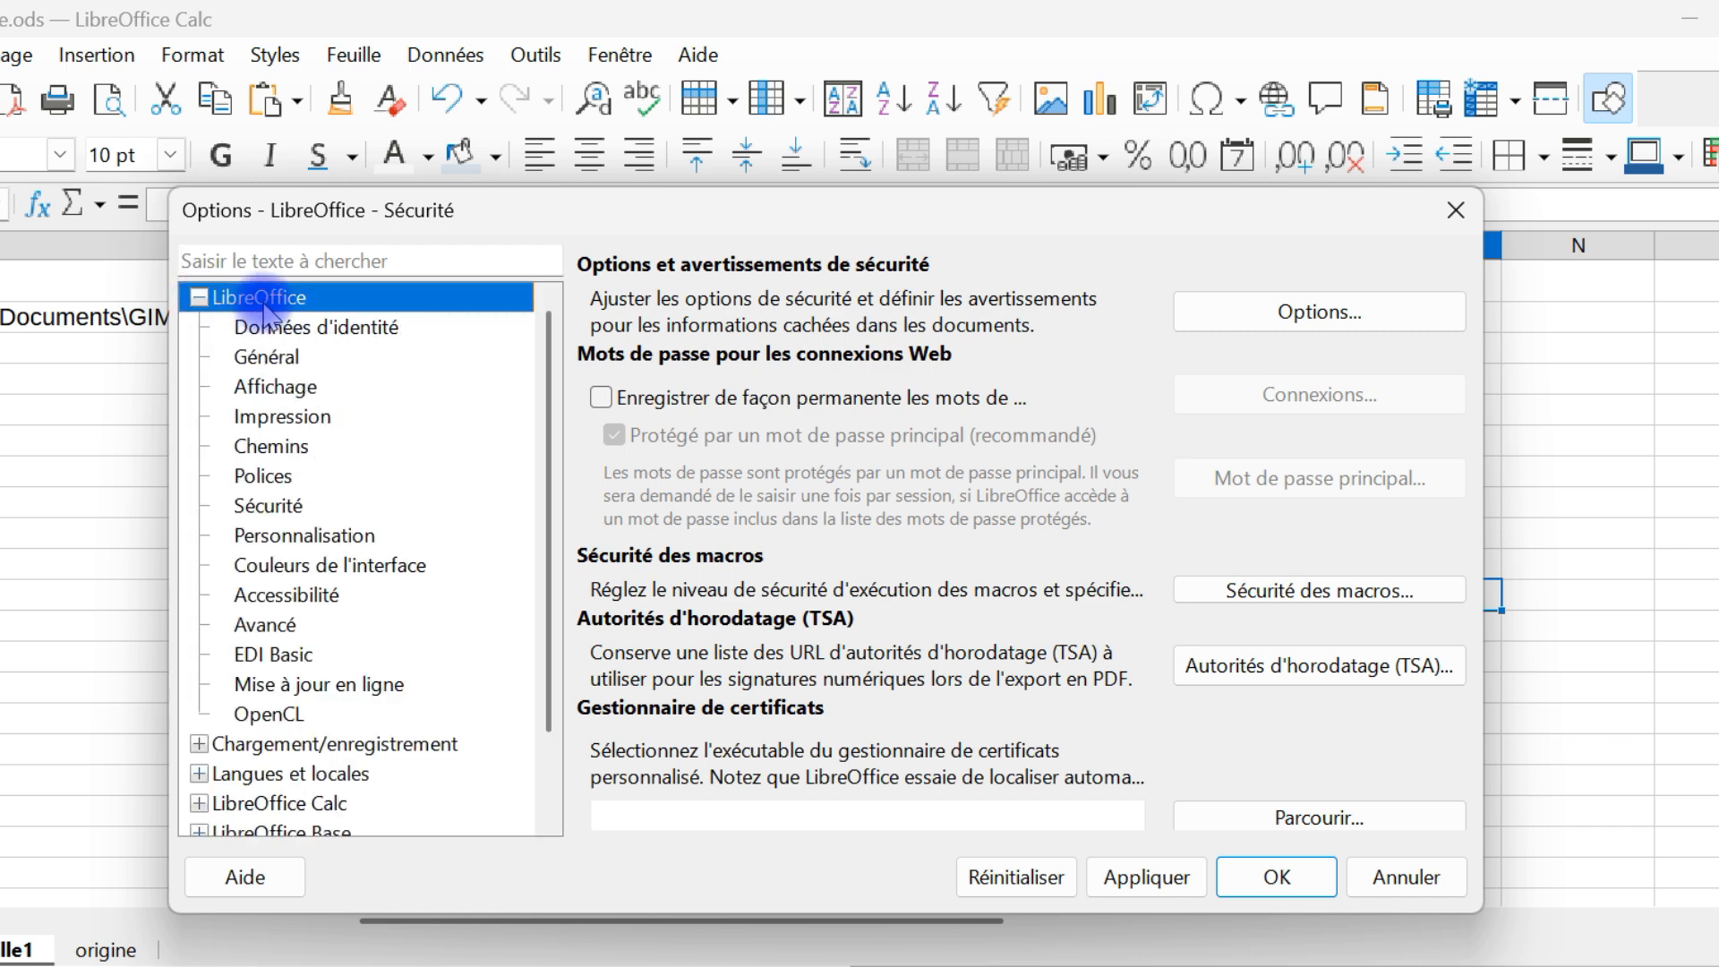
scroll(218, 567, "down", 1)
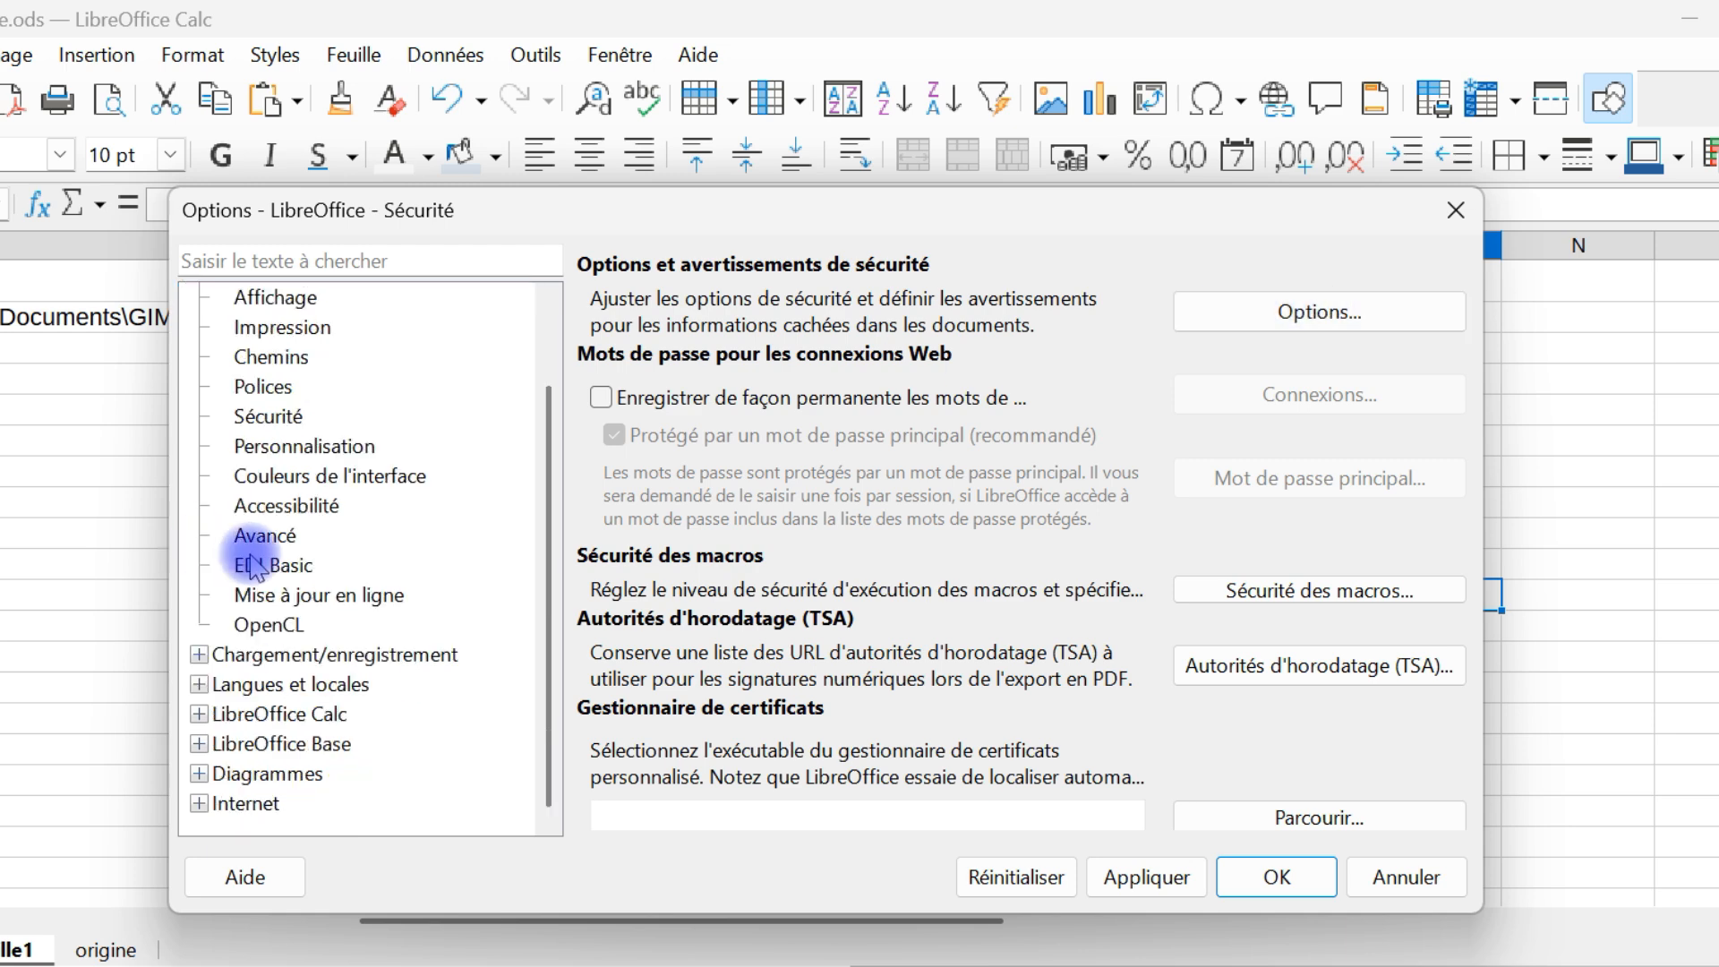
scroll(296, 491, "up", 1)
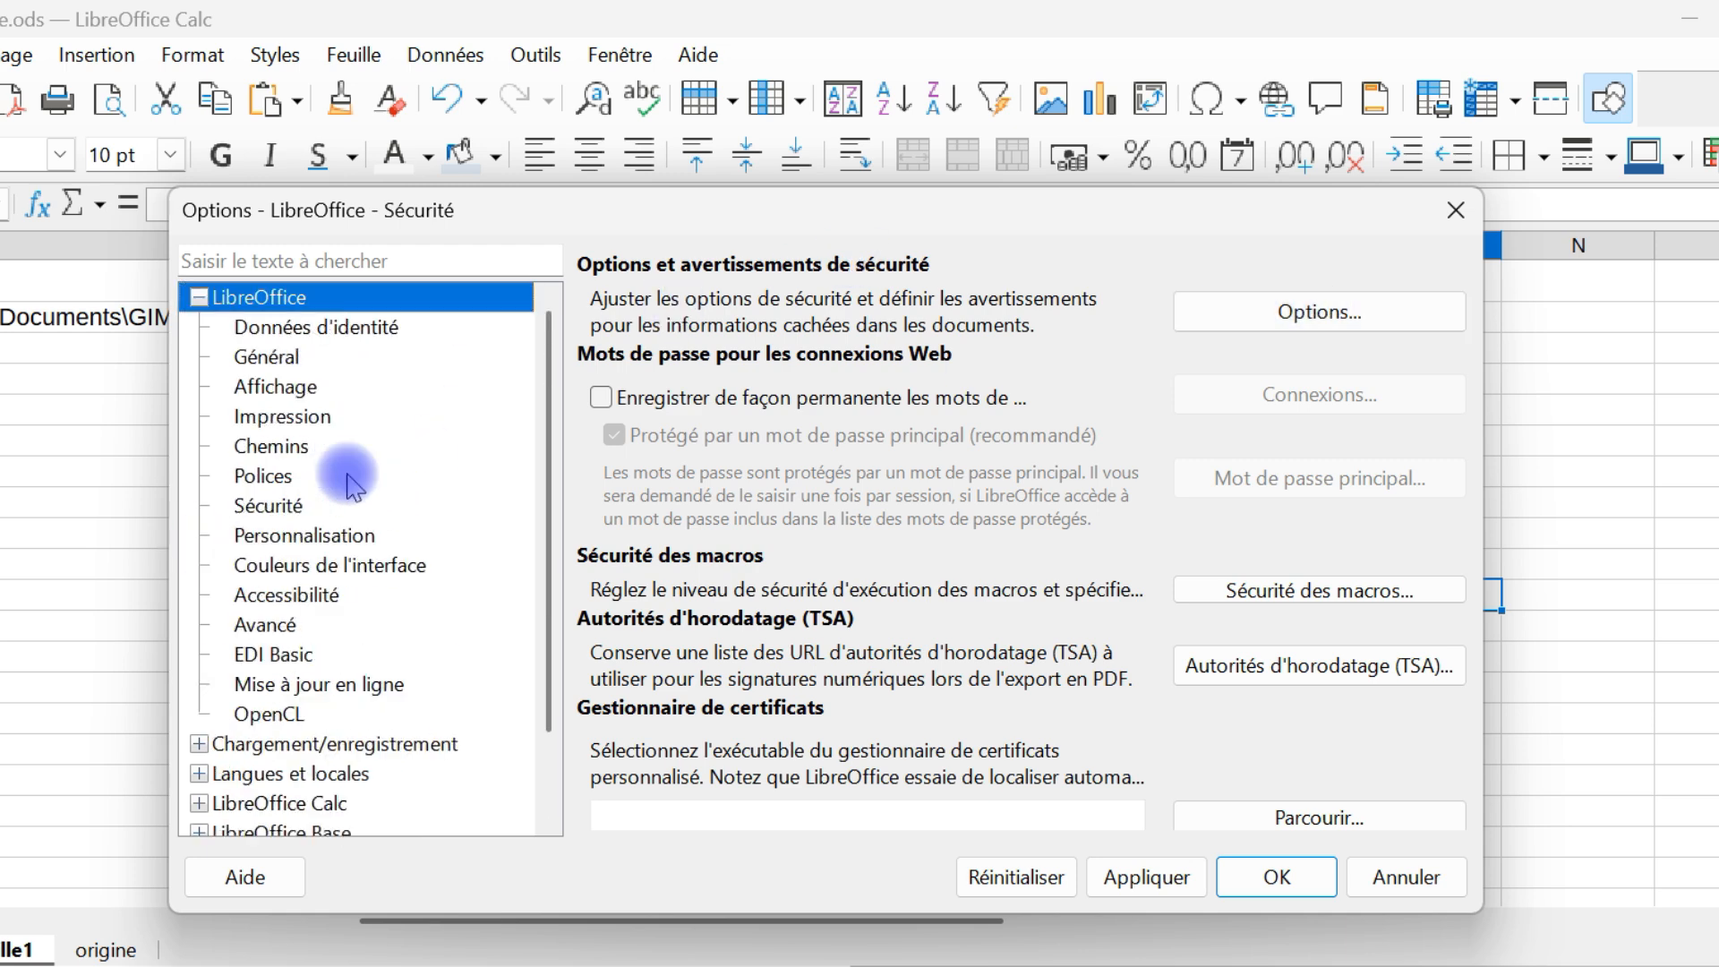
scroll(346, 457, "down", 1)
scroll(381, 430, "up", 1)
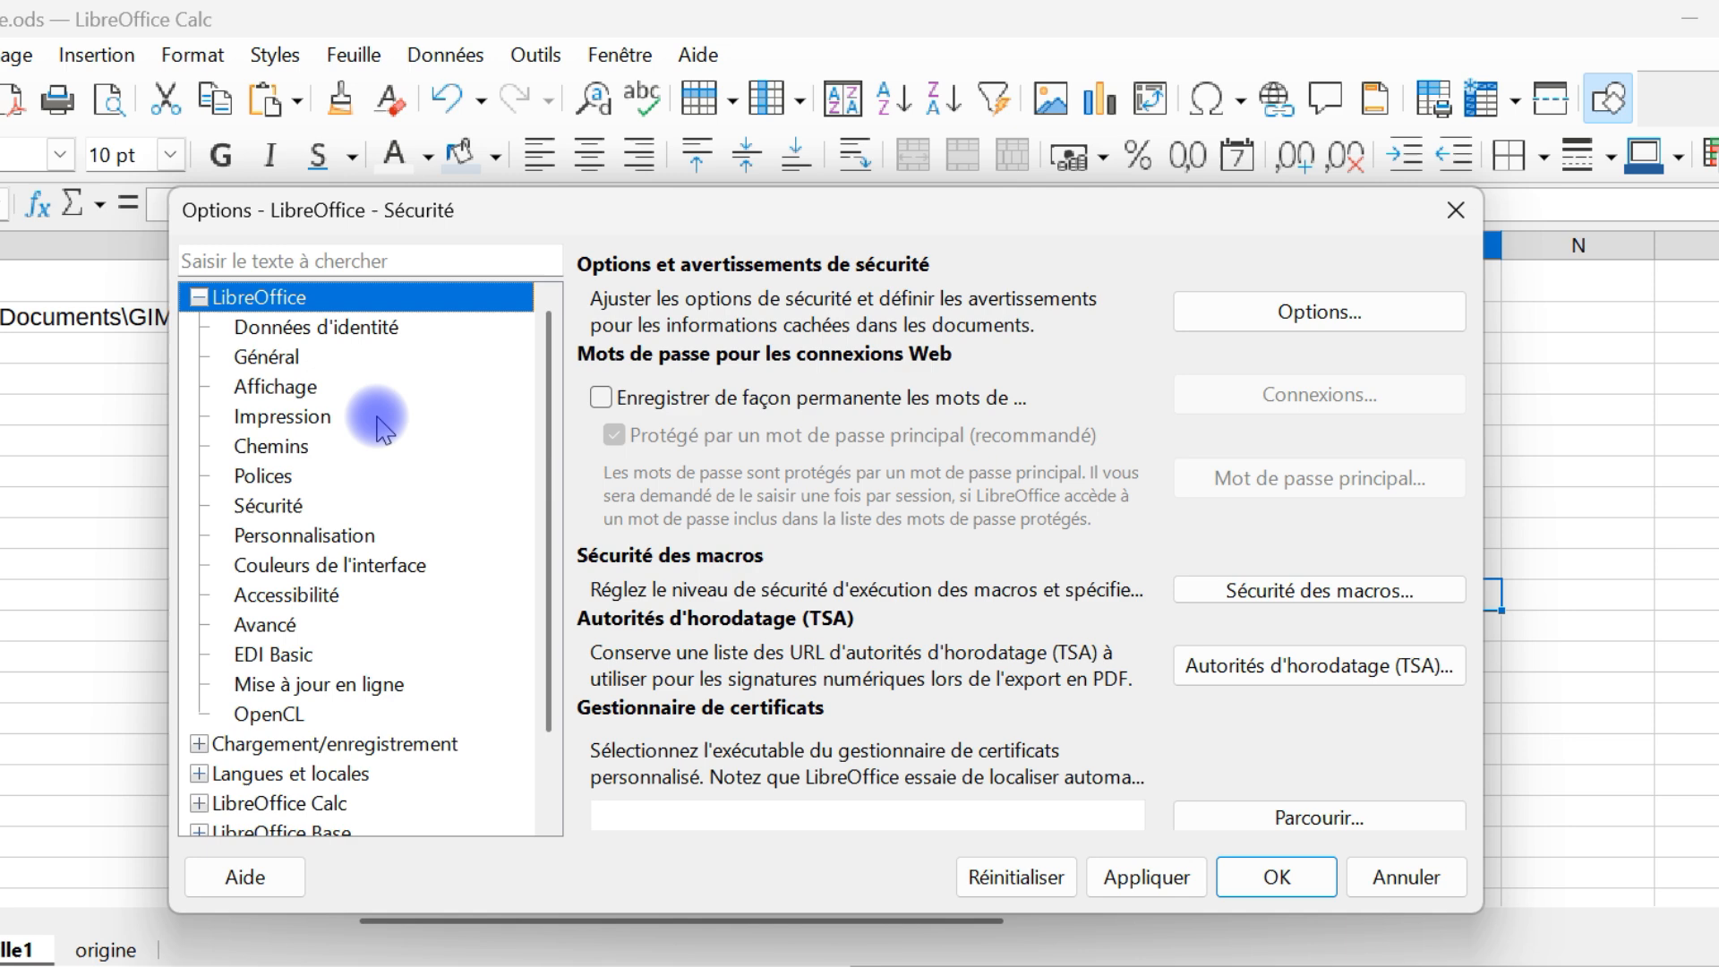
left_click(1349, 313)
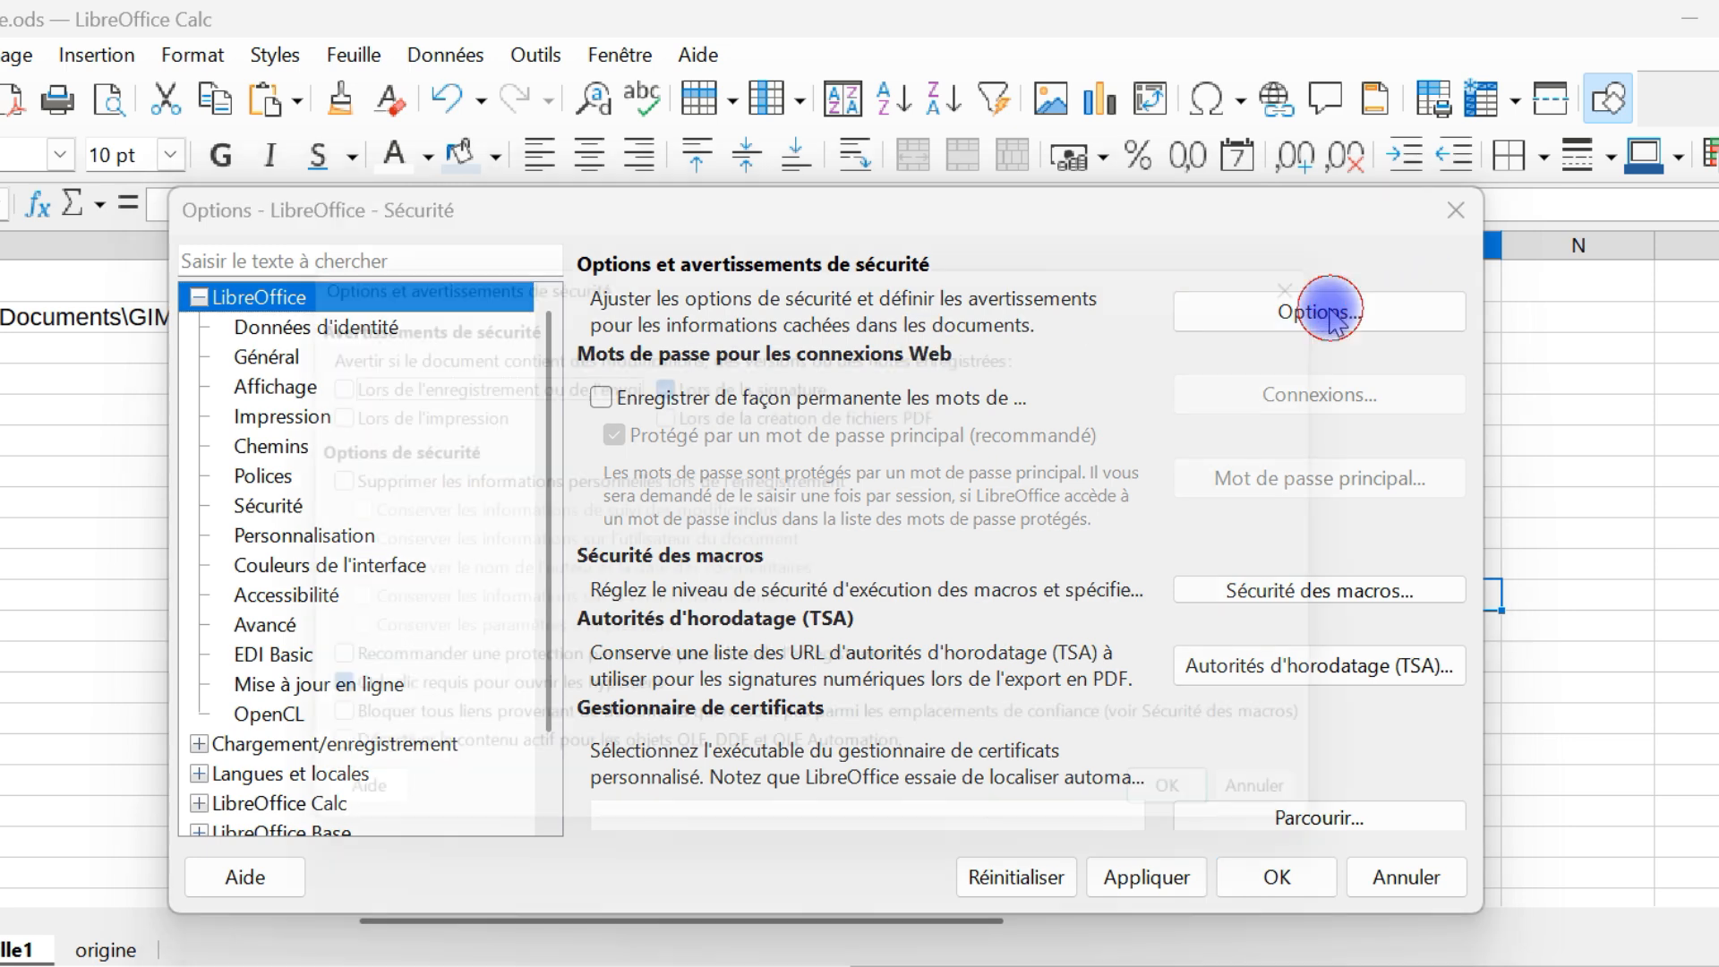
left_click(1361, 264)
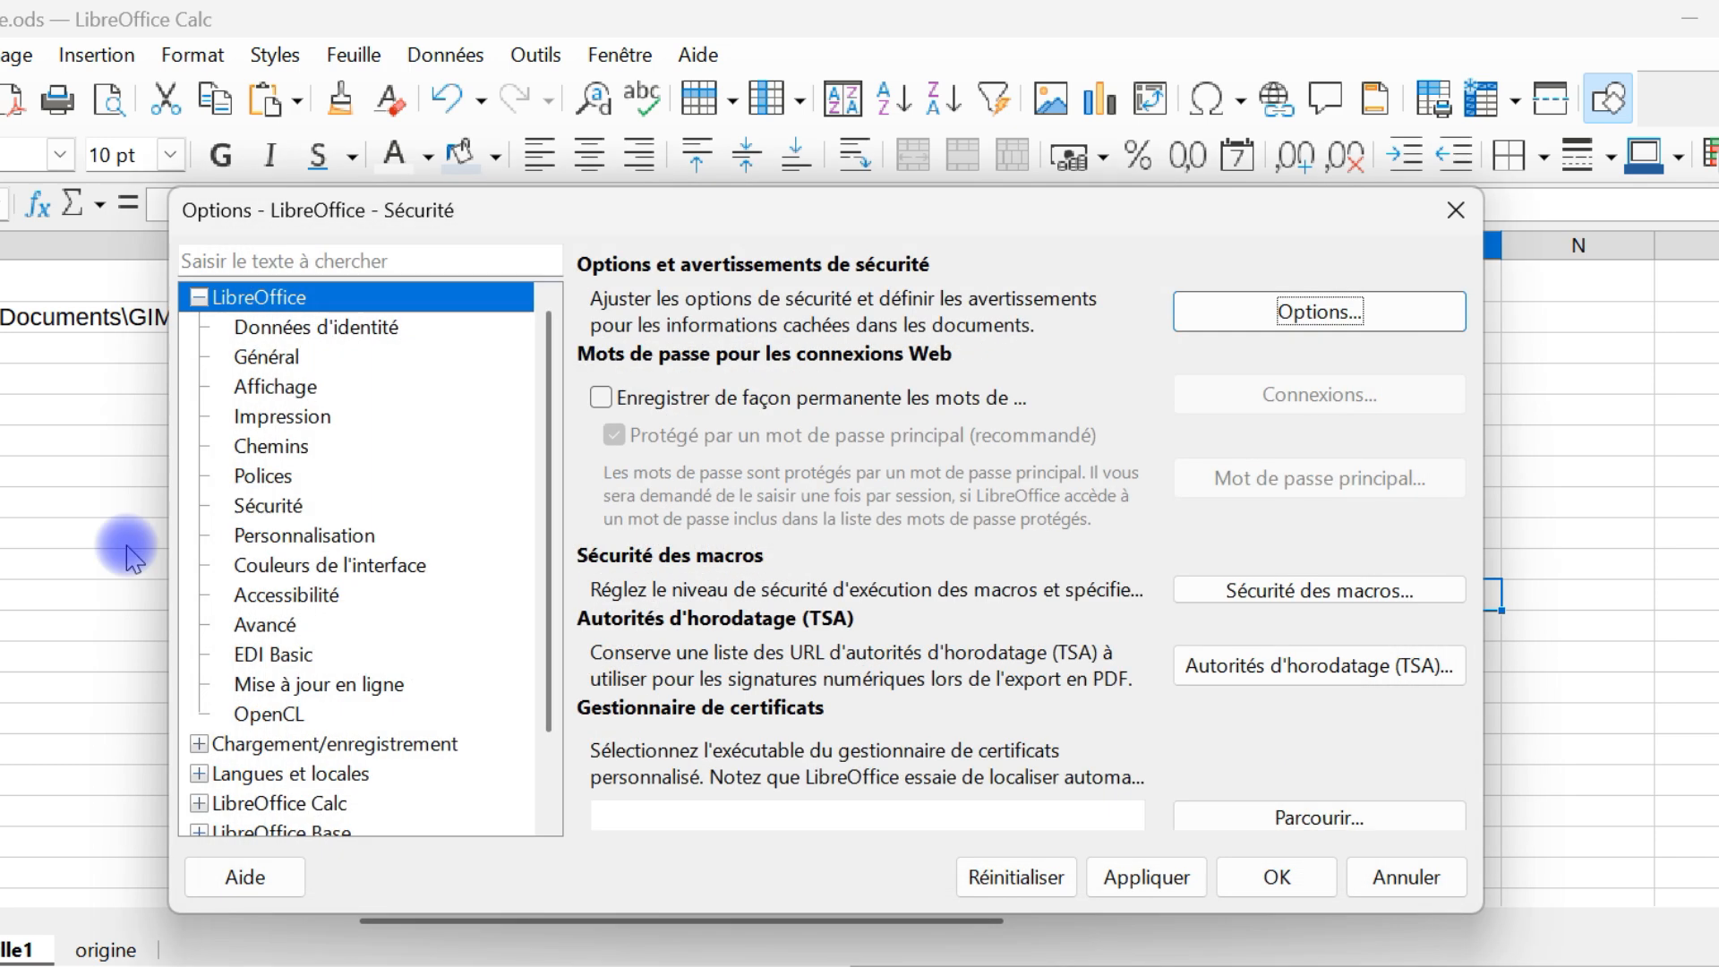
Turn off "Ctrl+clic requis pour ouvrir les hyperliens" in the Sécurité options and apply the change
left_click(262, 505)
left_click(1345, 300)
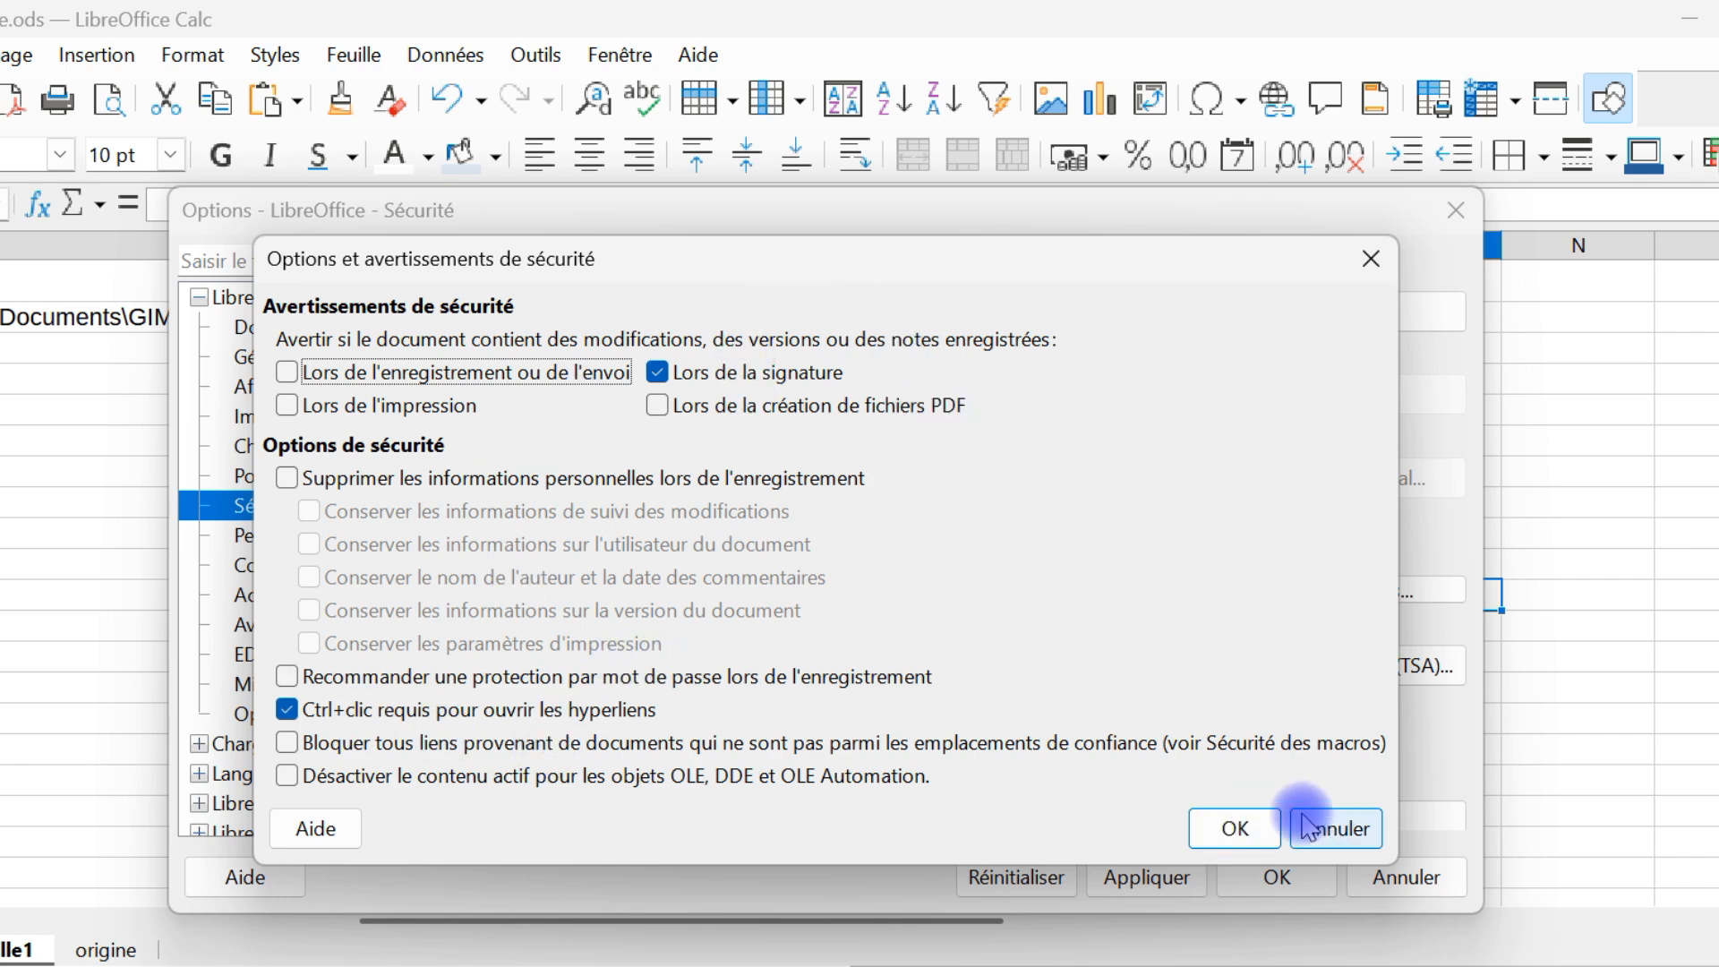
left_click(288, 711)
left_click(1234, 828)
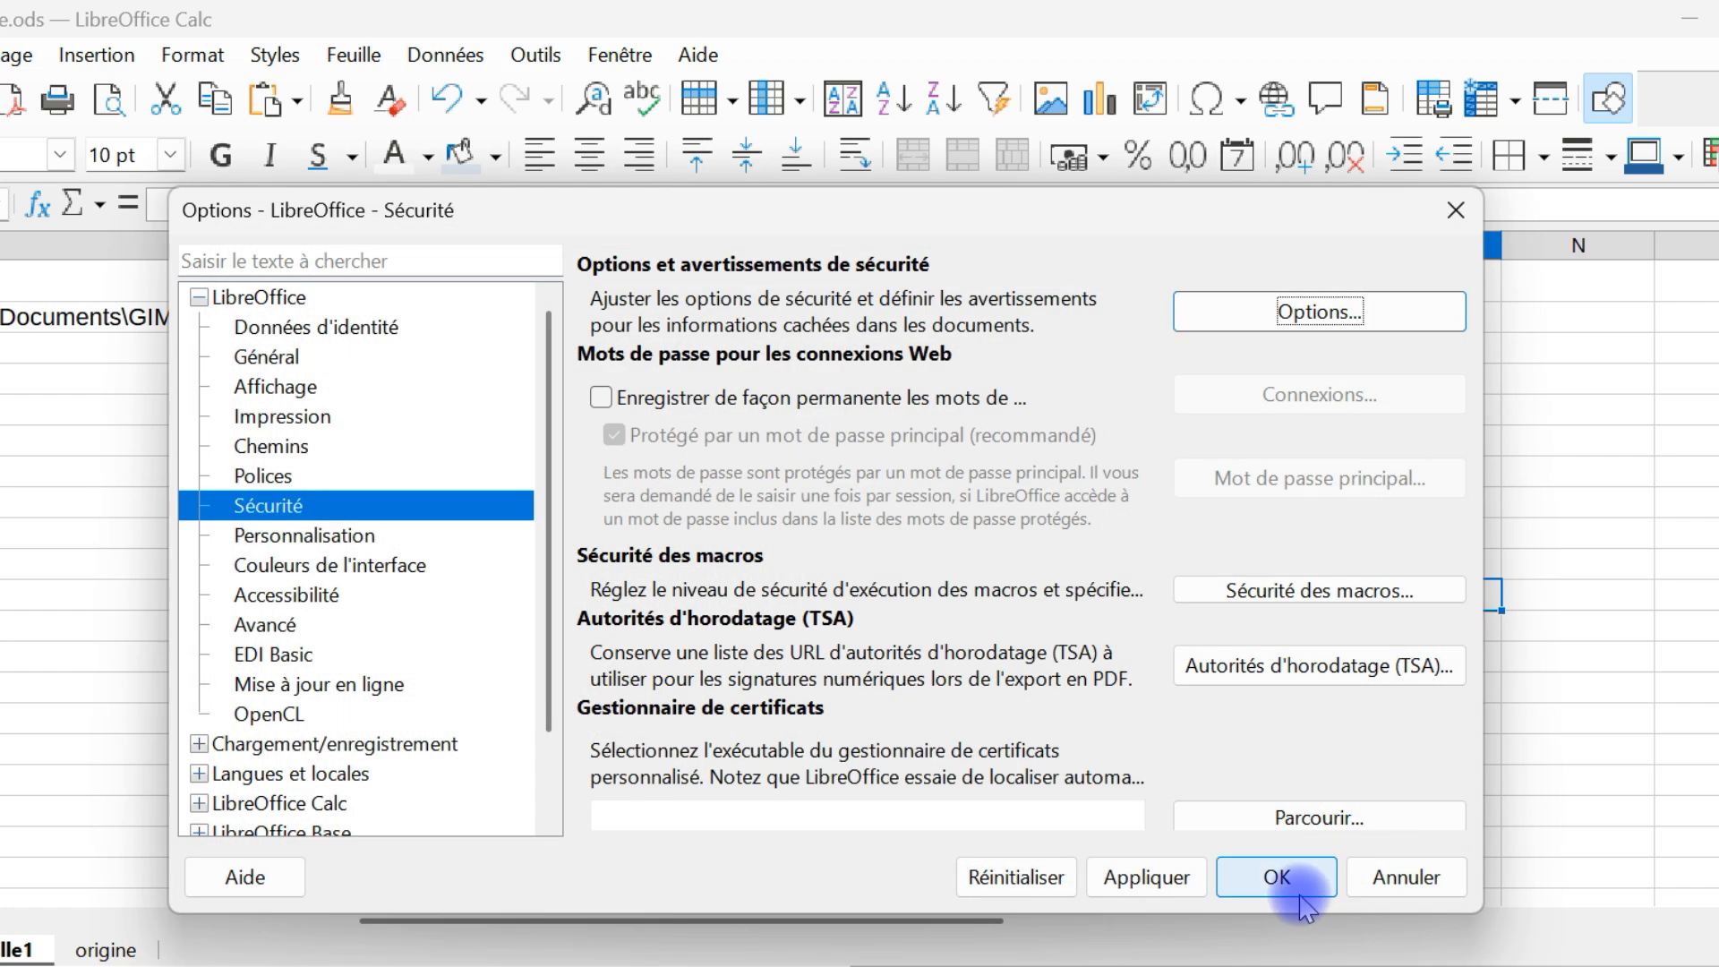
left_click(1301, 900)
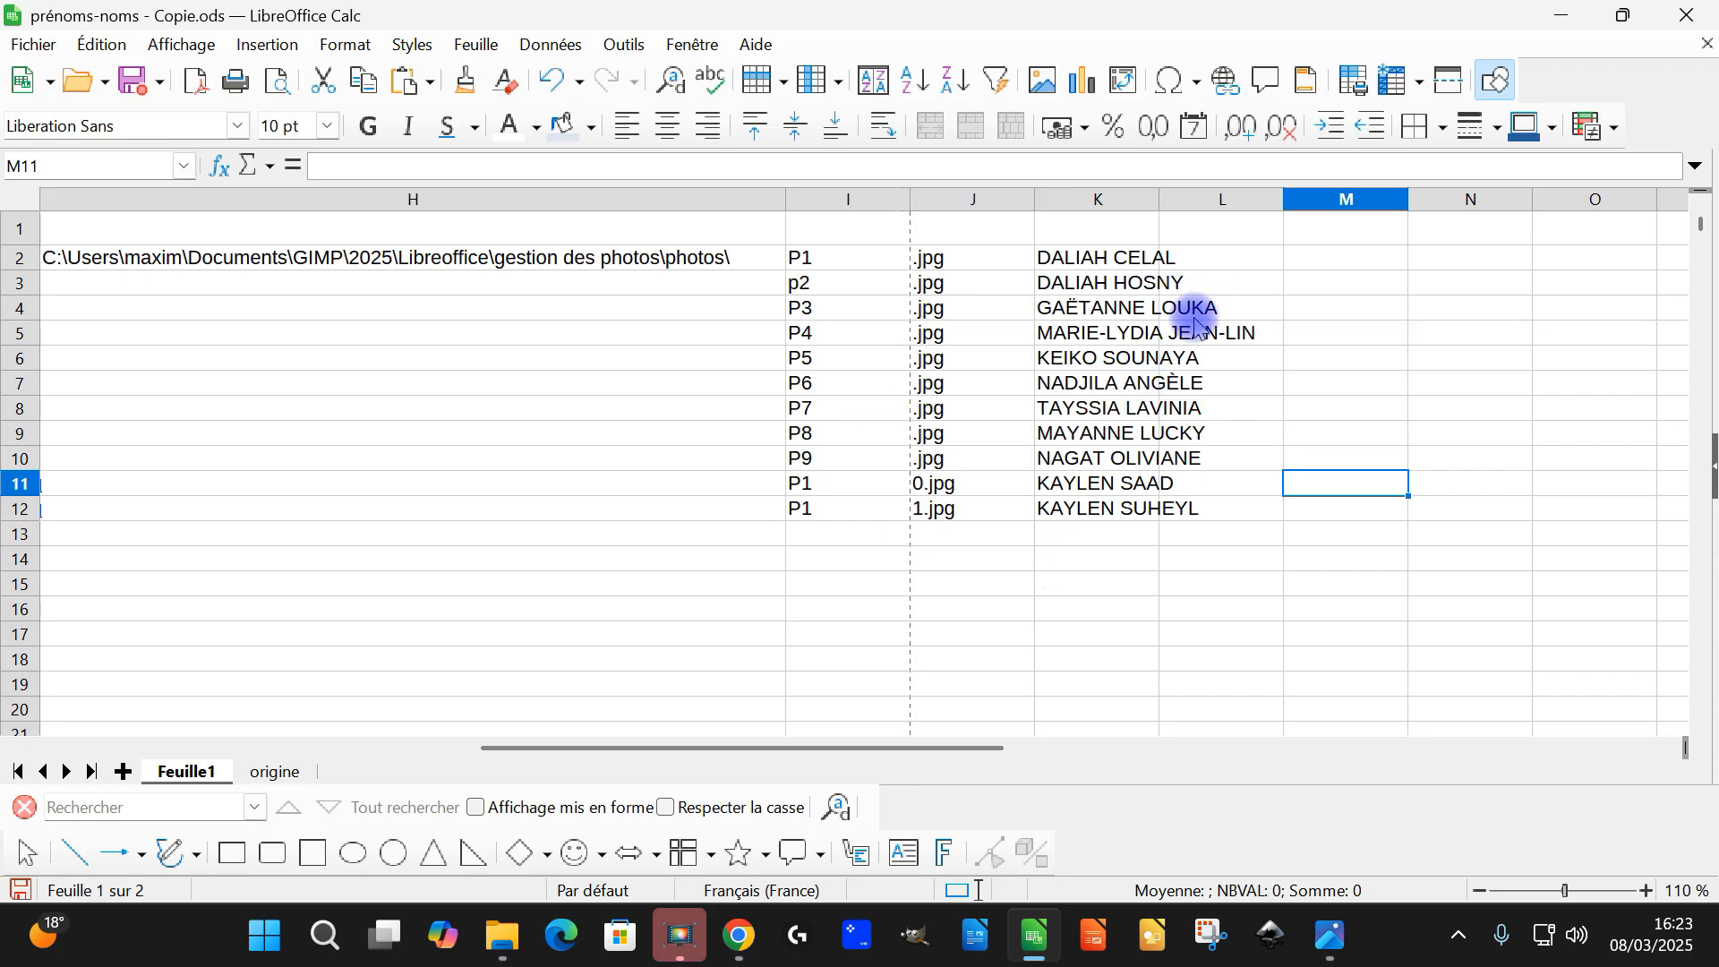
Test single-click opening of the photo links in K4 and K8, closing each photo
left_click(1085, 308)
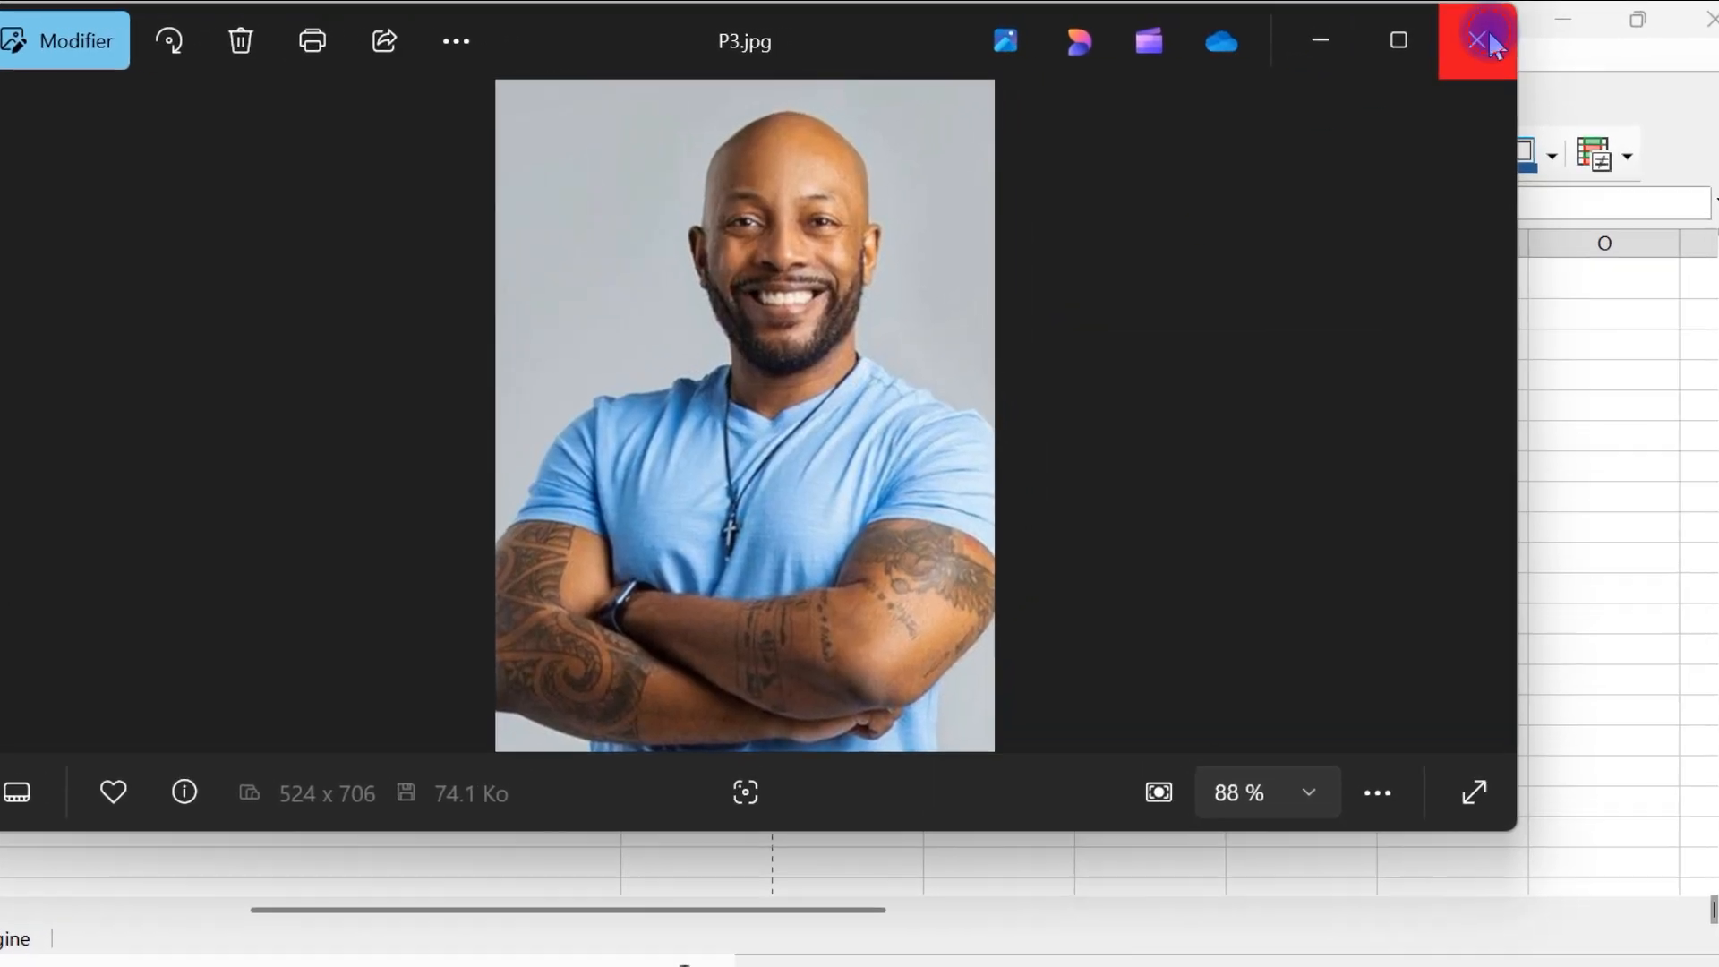
left_click(1484, 35)
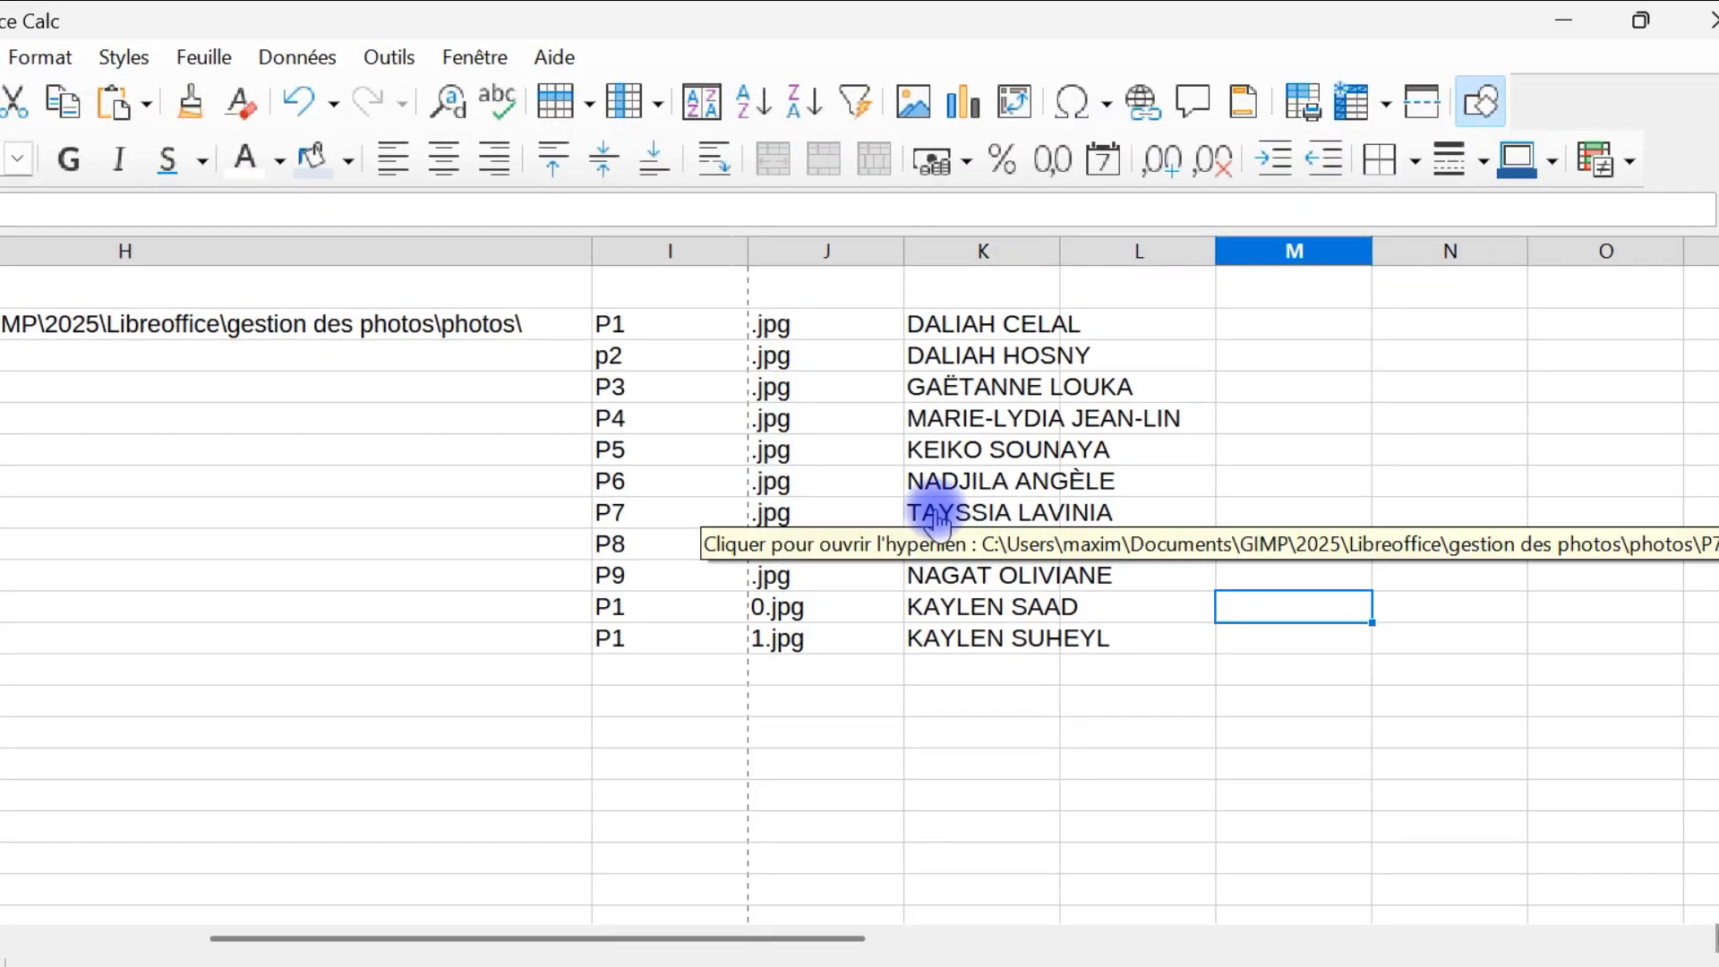
left_click(937, 519)
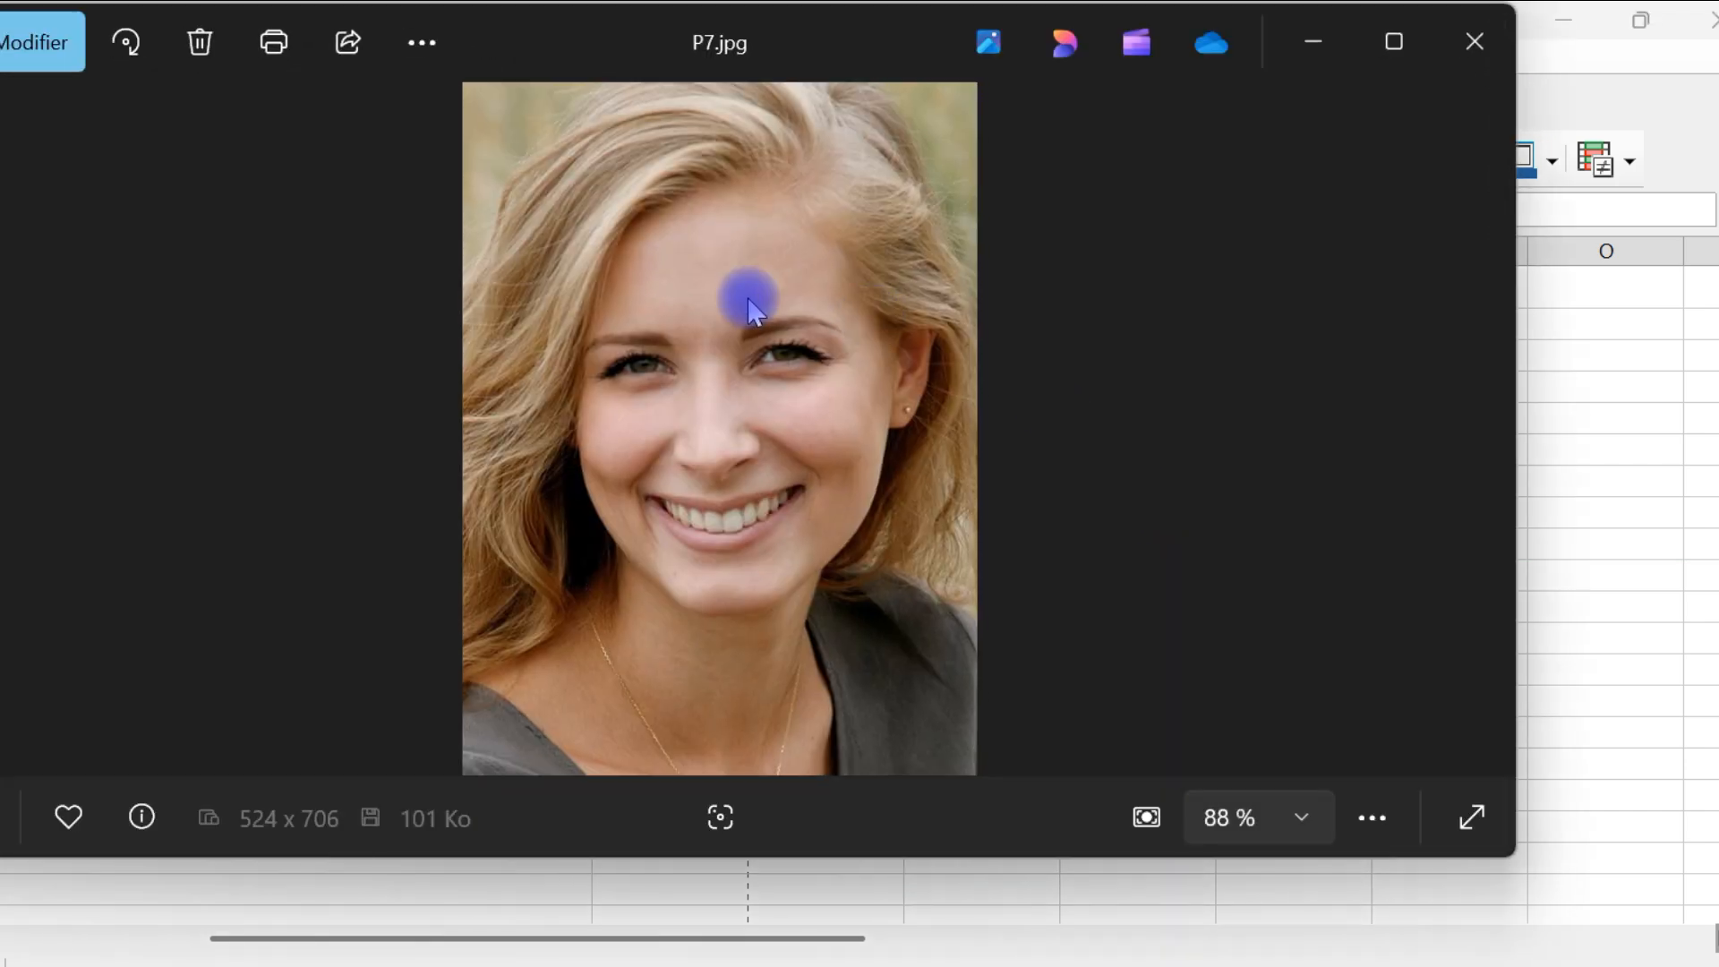
left_click(1495, 44)
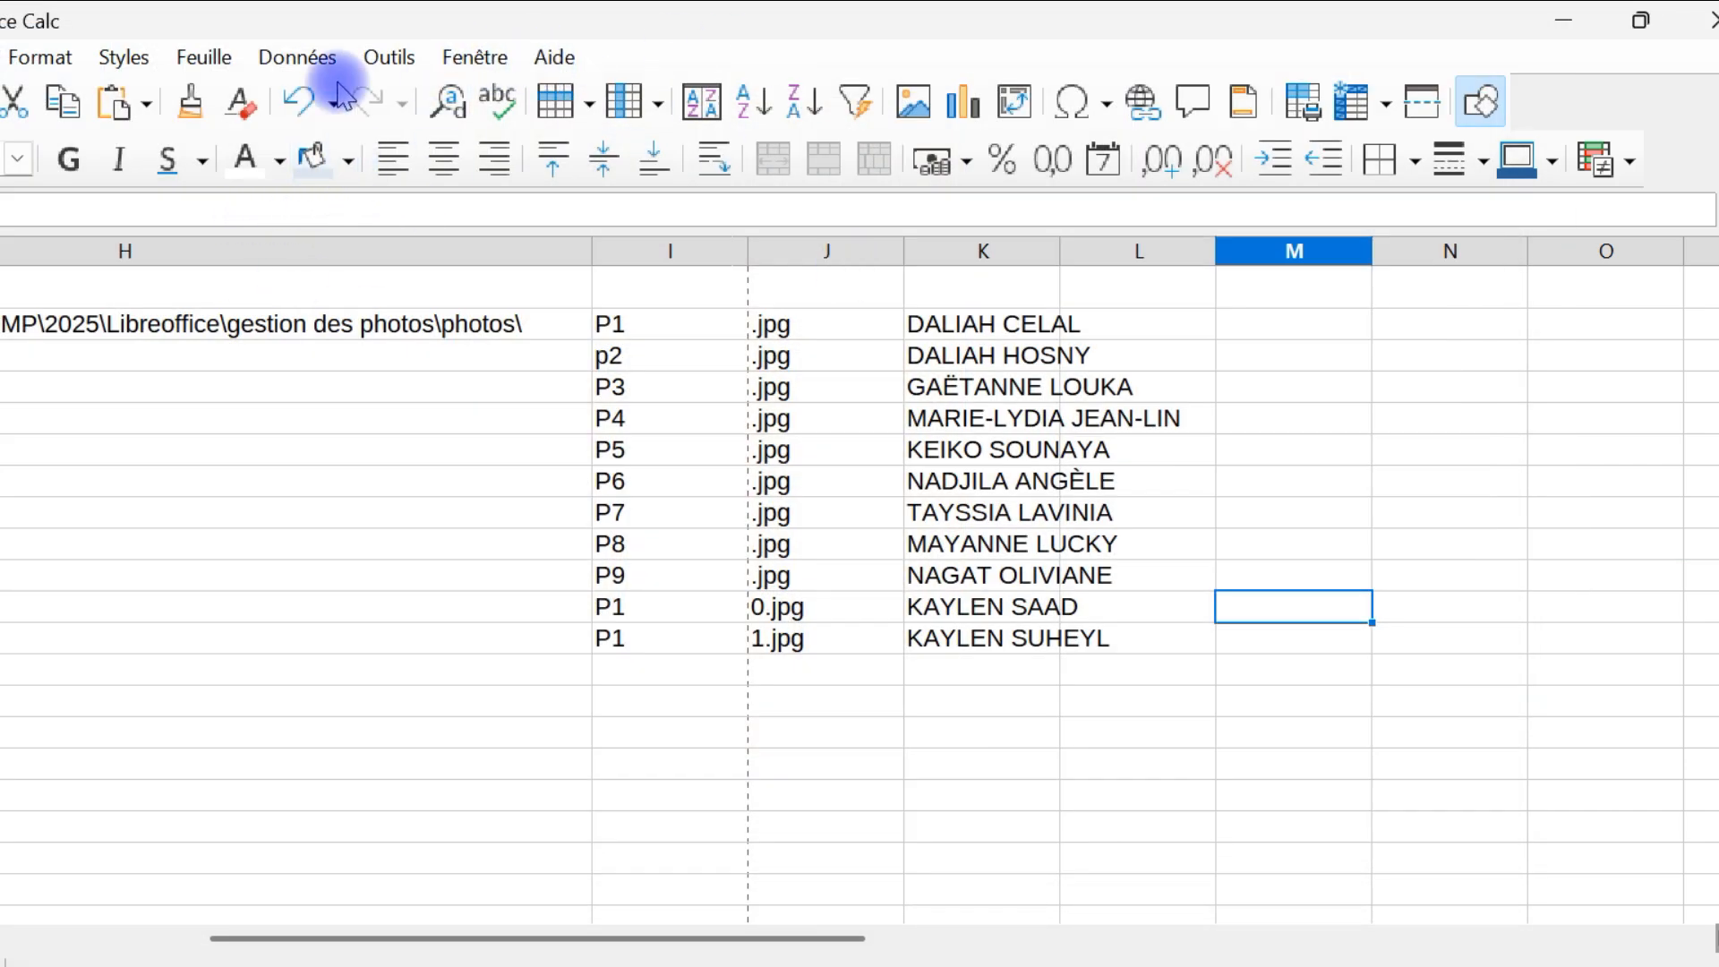
Turn "Ctrl+clic requis pour ouvrir les hyperliens" back on in the Sécurité options and close the options
left_click(388, 57)
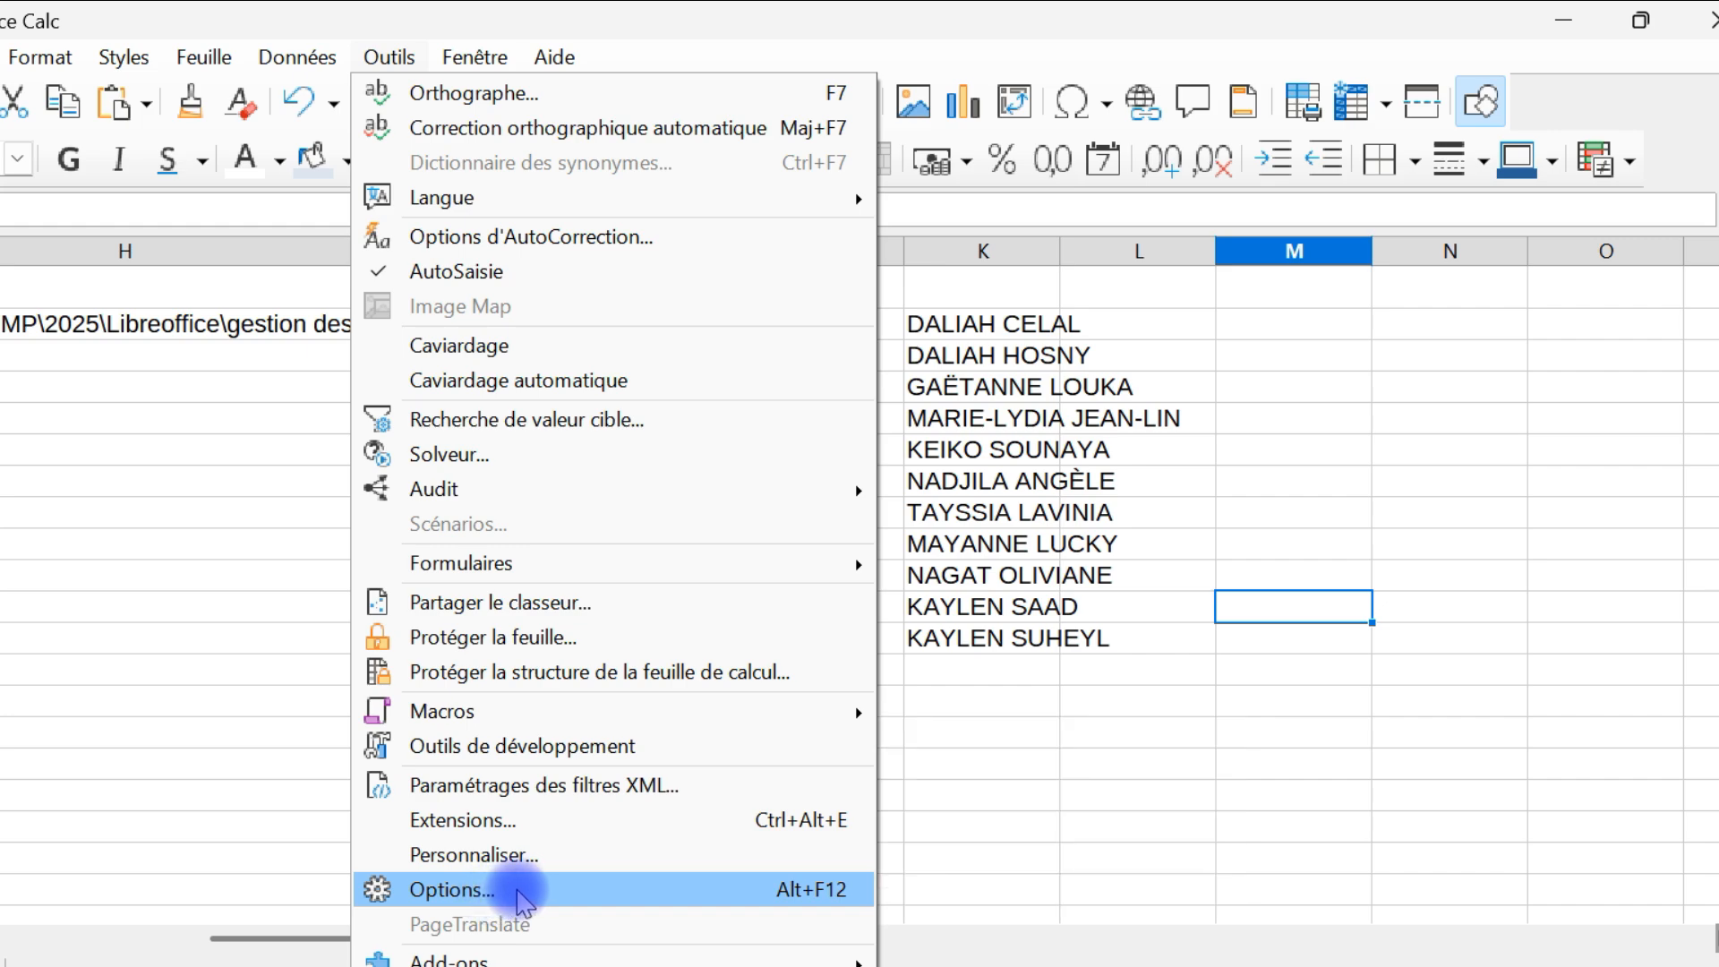
left_click(520, 891)
left_click(1110, 302)
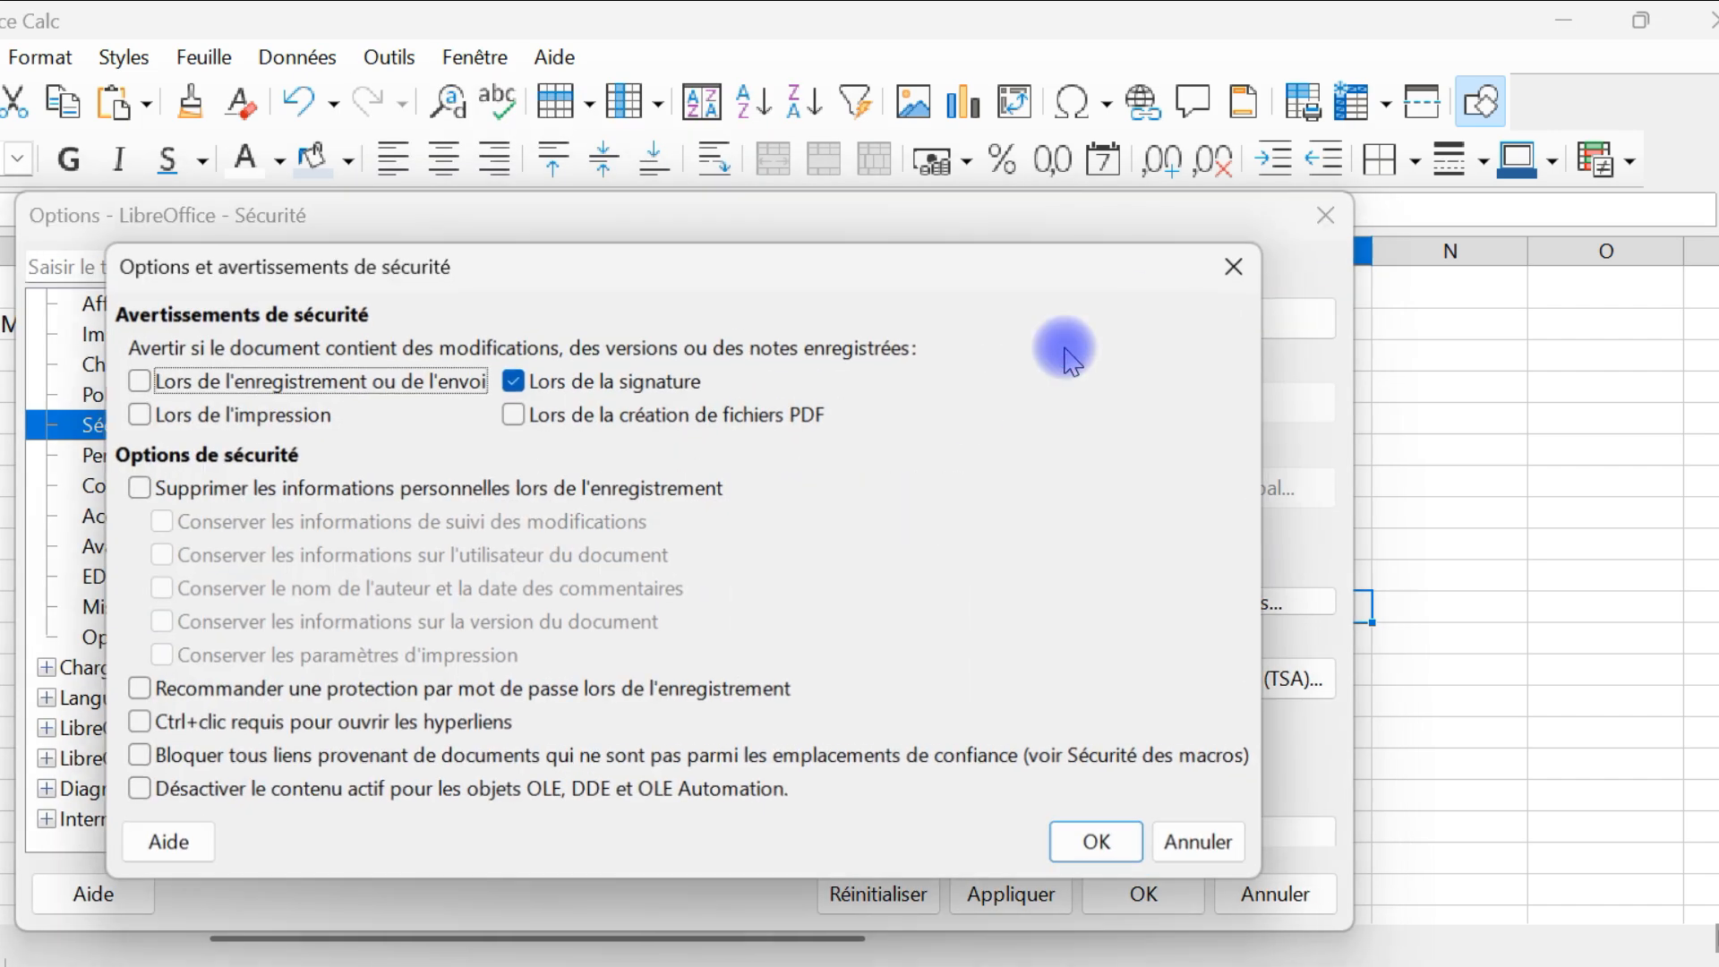
left_click(209, 724)
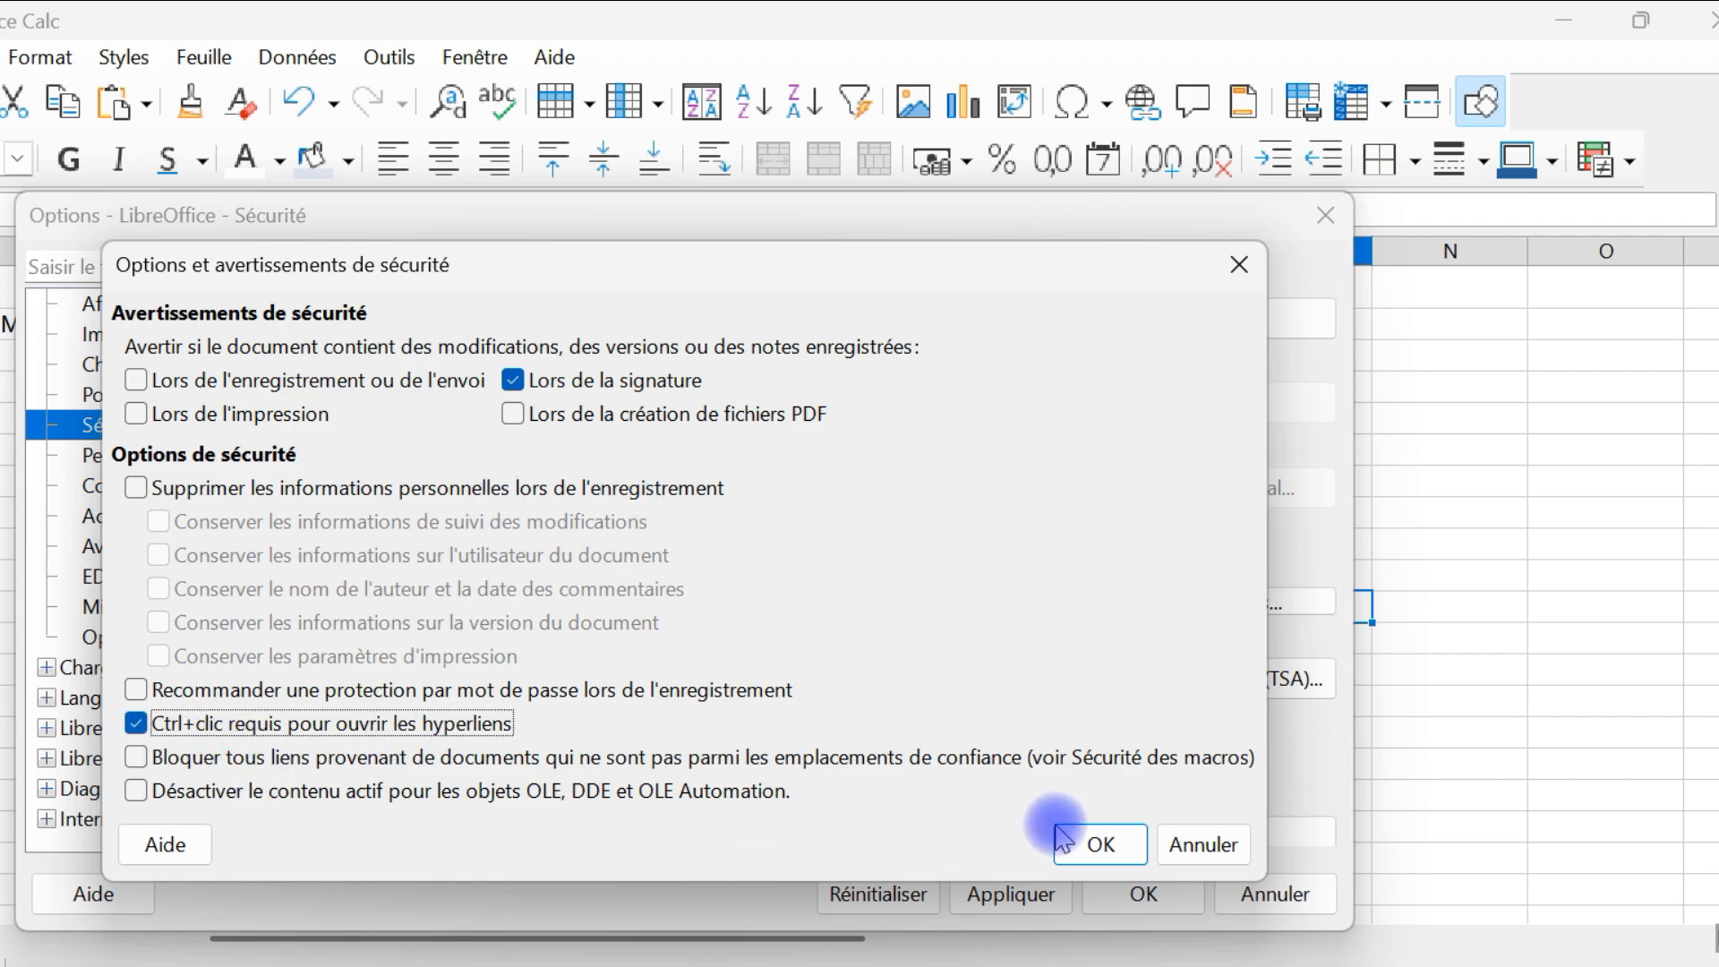
left_click(1100, 844)
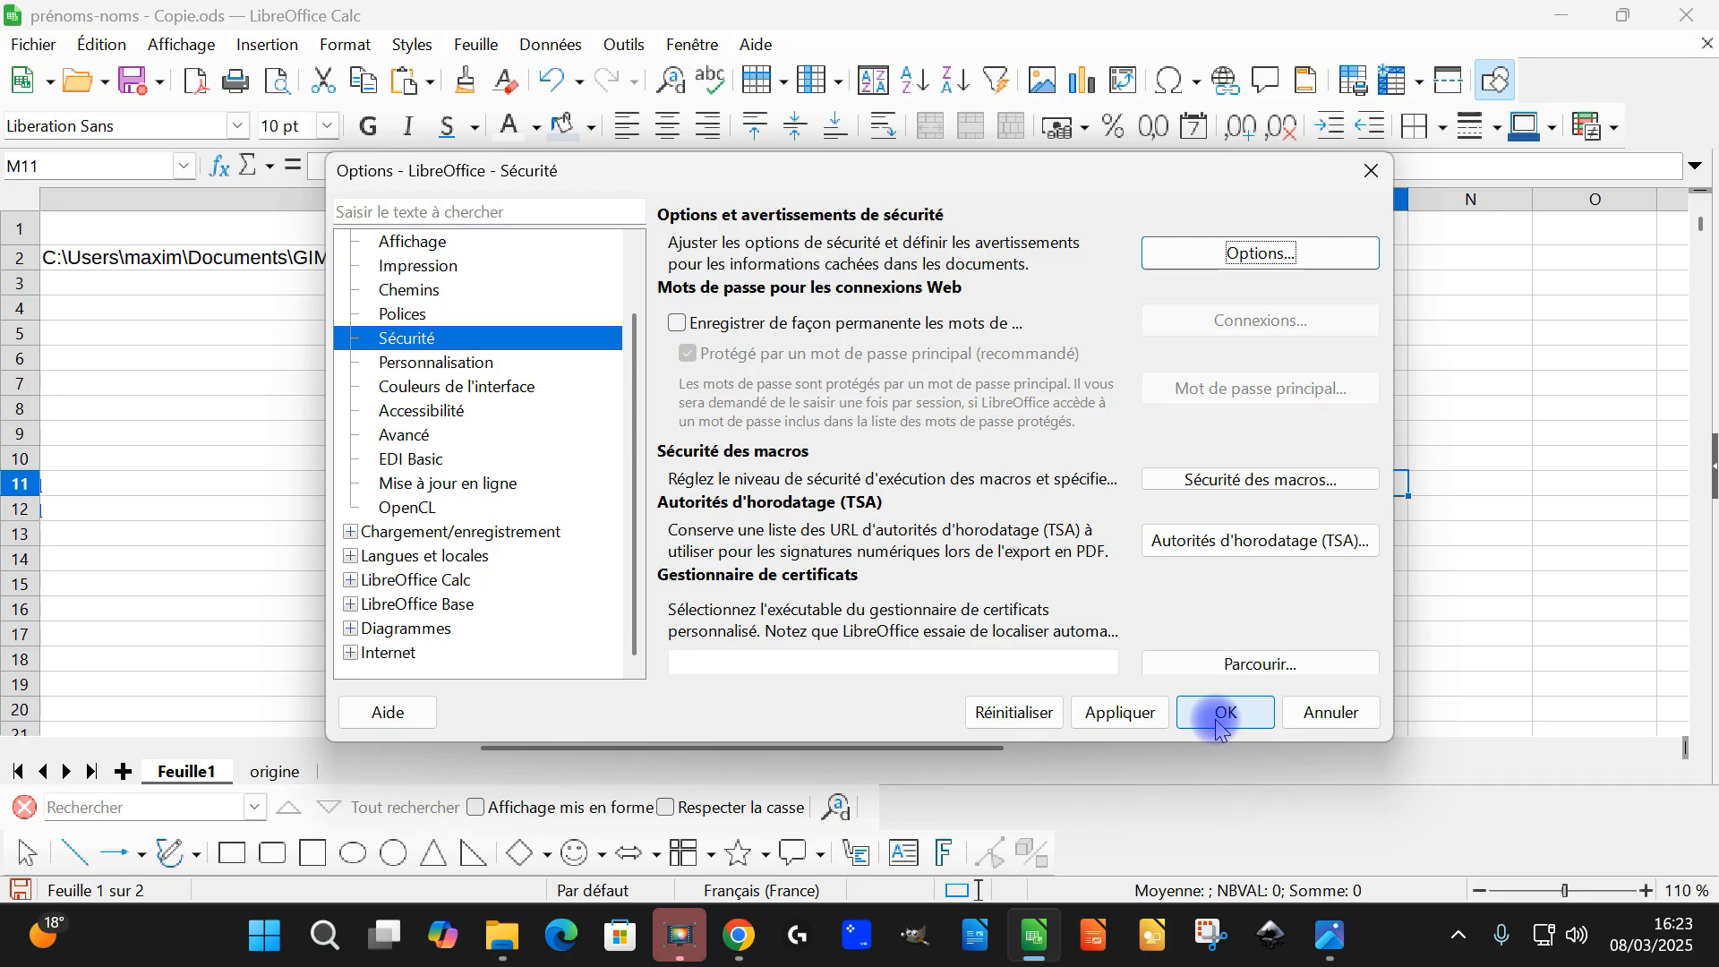
left_click(1219, 718)
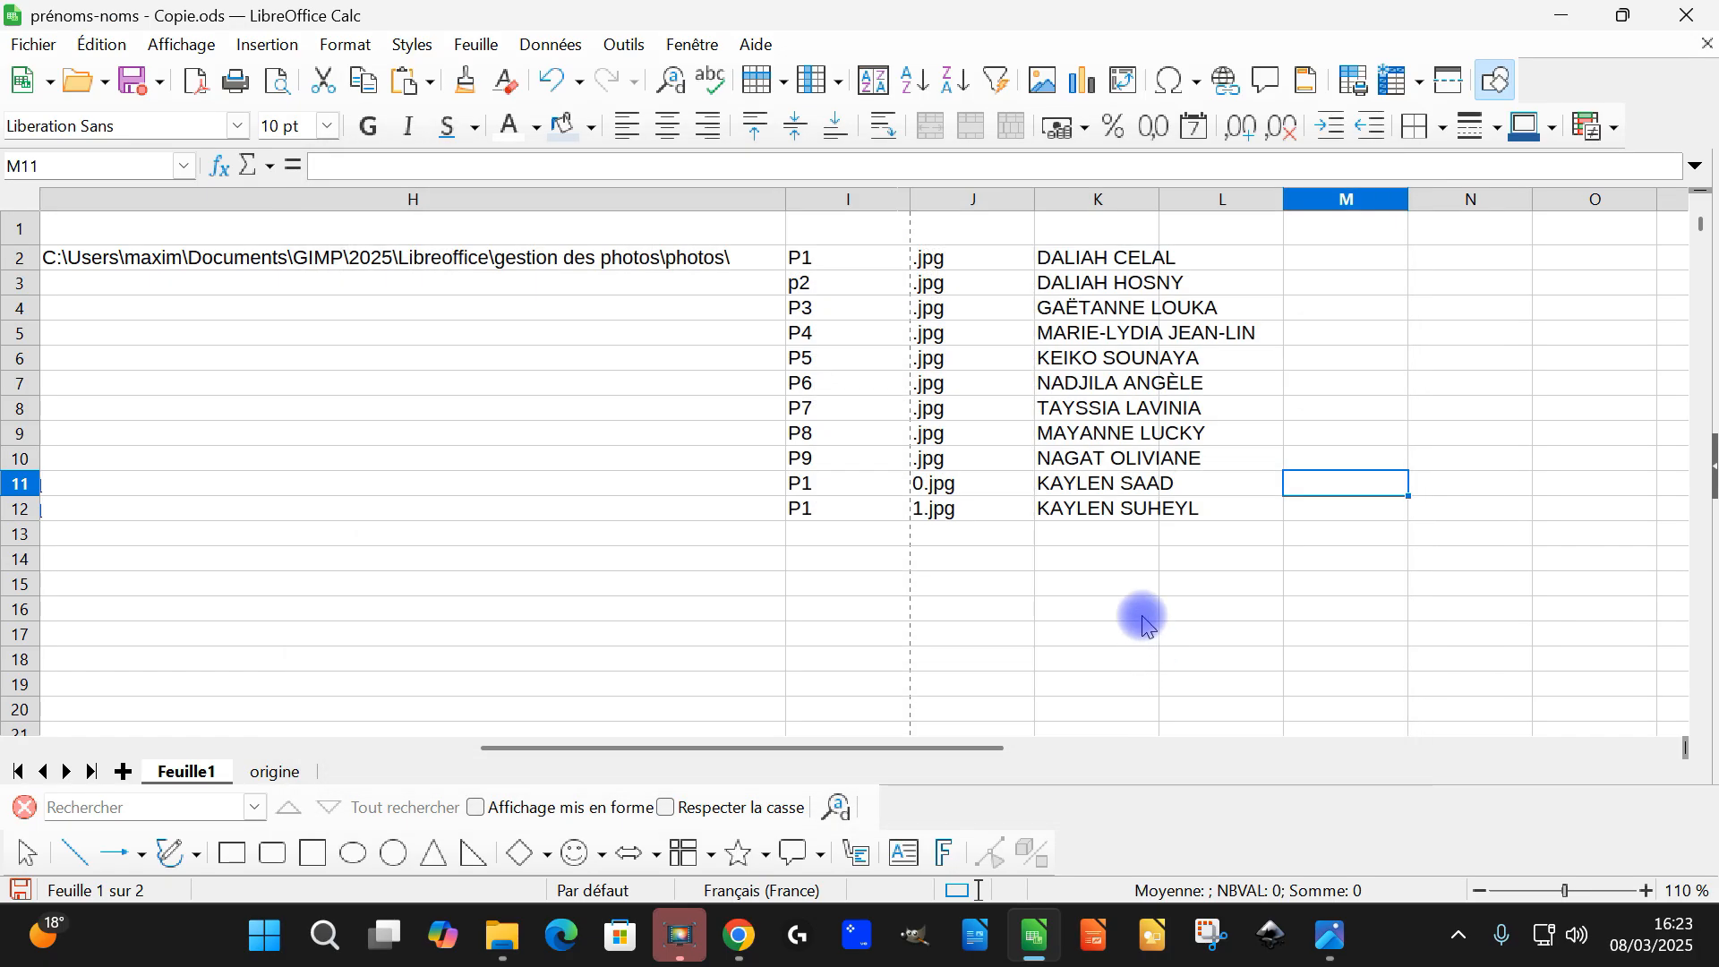